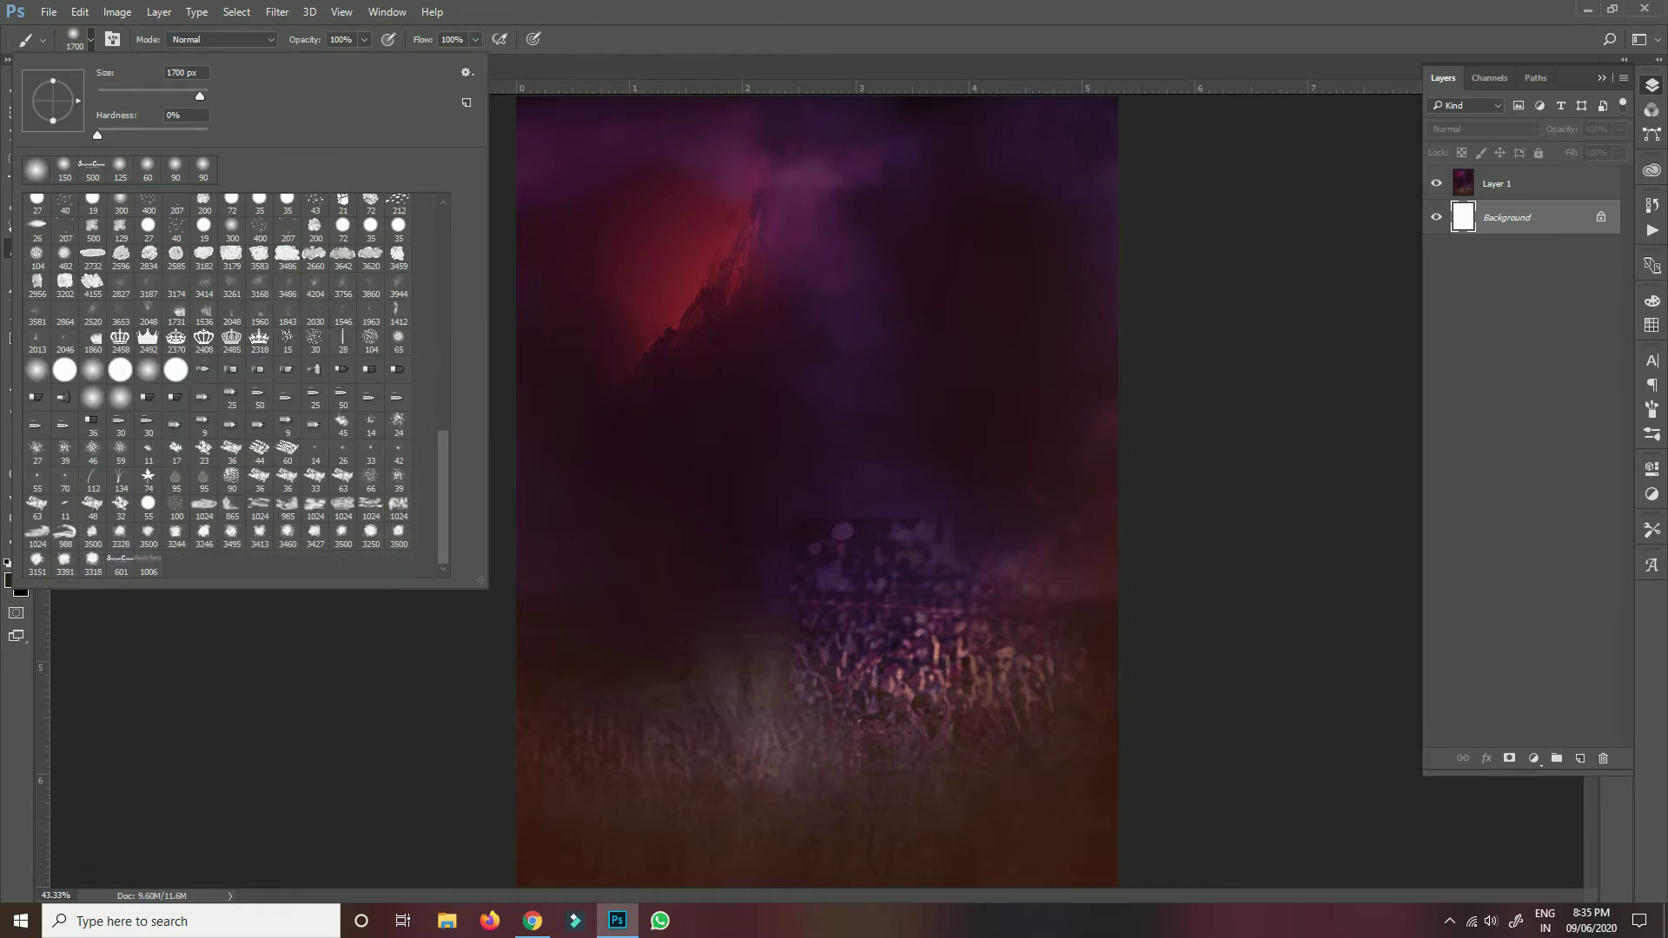
- Add a new layer and paint a large white cloud over the middle of the background with a 1400 px cloud brush
{"action": "key", "text": "Return"}
{"action": "left_click", "coordinate": [1580, 758]}
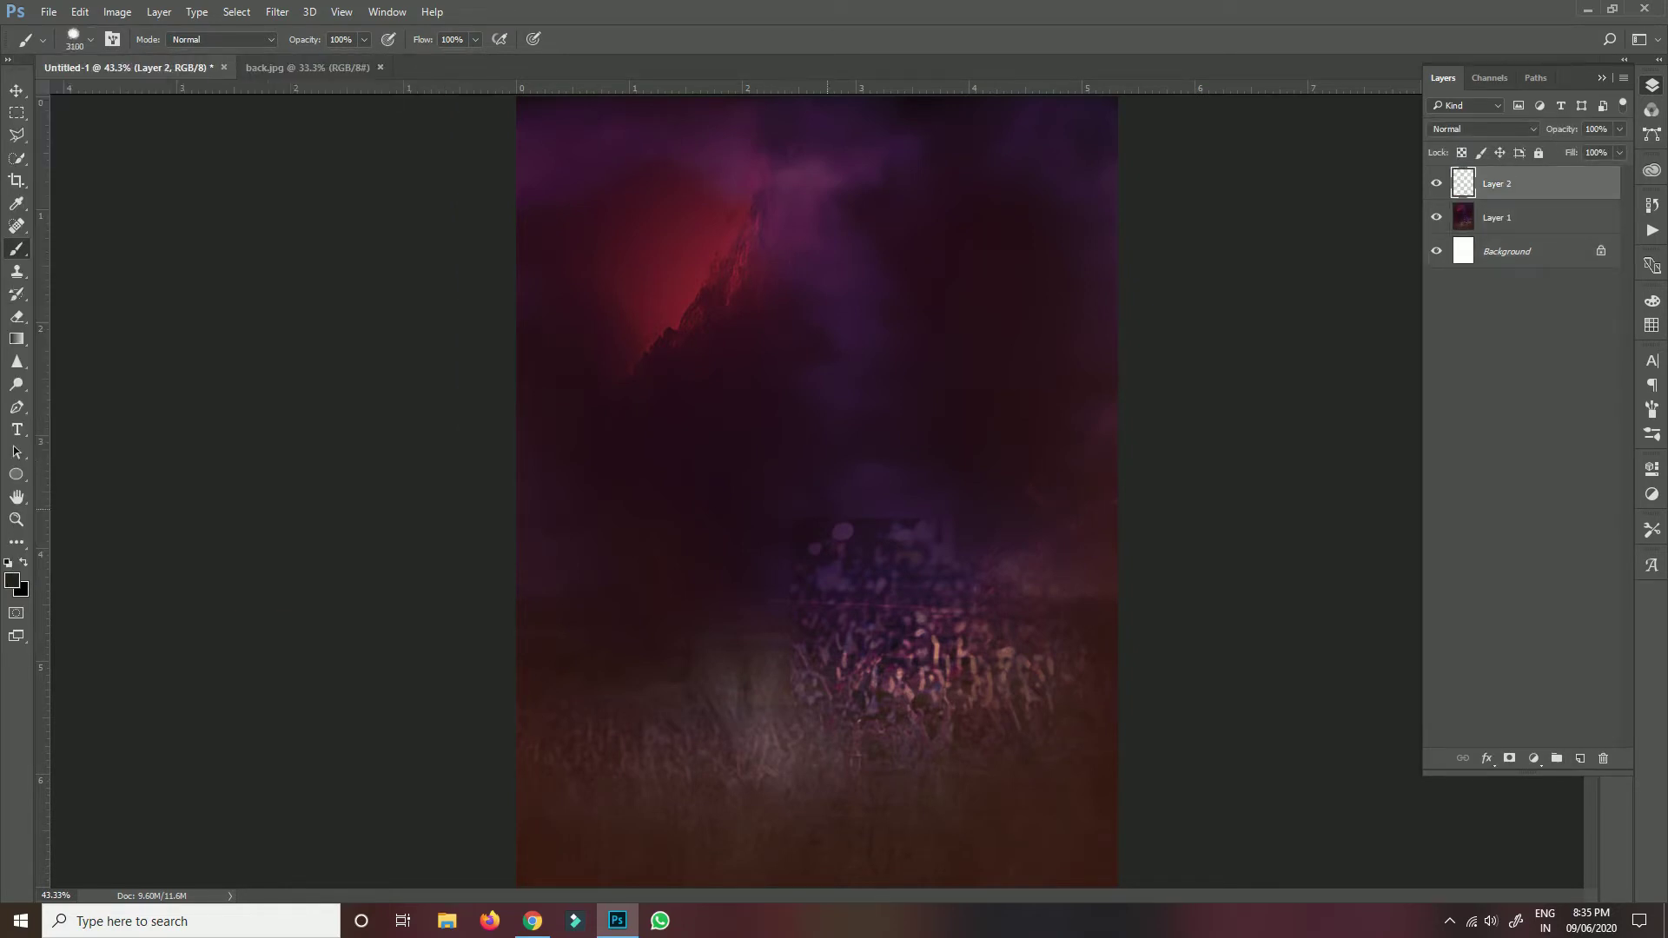
{"action": "left_click_drag", "start_coordinate": [821, 504], "coordinate": [1031, 465]}
{"action": "key", "text": "ctrl+z"}
{"action": "left_click", "coordinate": [13, 580]}
{"action": "left_click", "coordinate": [1192, 502]}
{"action": "left_click", "coordinate": [1573, 502]}
{"action": "left_click", "coordinate": [739, 538]}
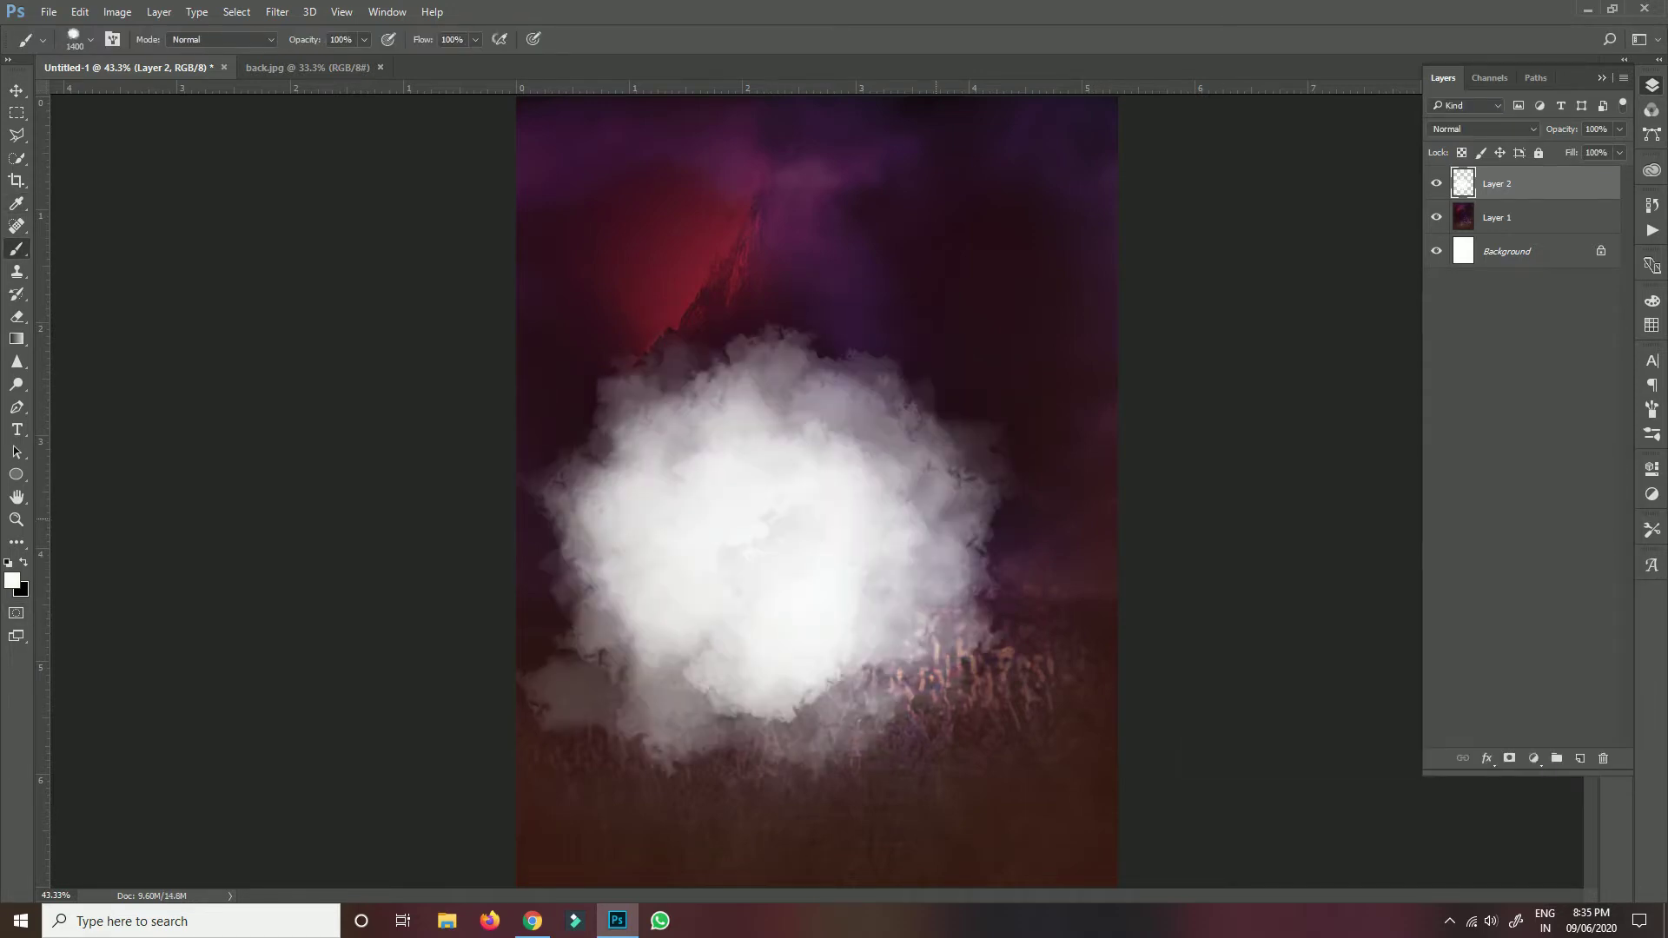
- Set the white cloud layer to Overlay and add more white dabs over the upper sky and the grass
{"action": "left_click", "coordinate": [1483, 128]}
{"action": "left_click", "coordinate": [1477, 297]}
{"action": "left_click", "coordinate": [896, 307]}
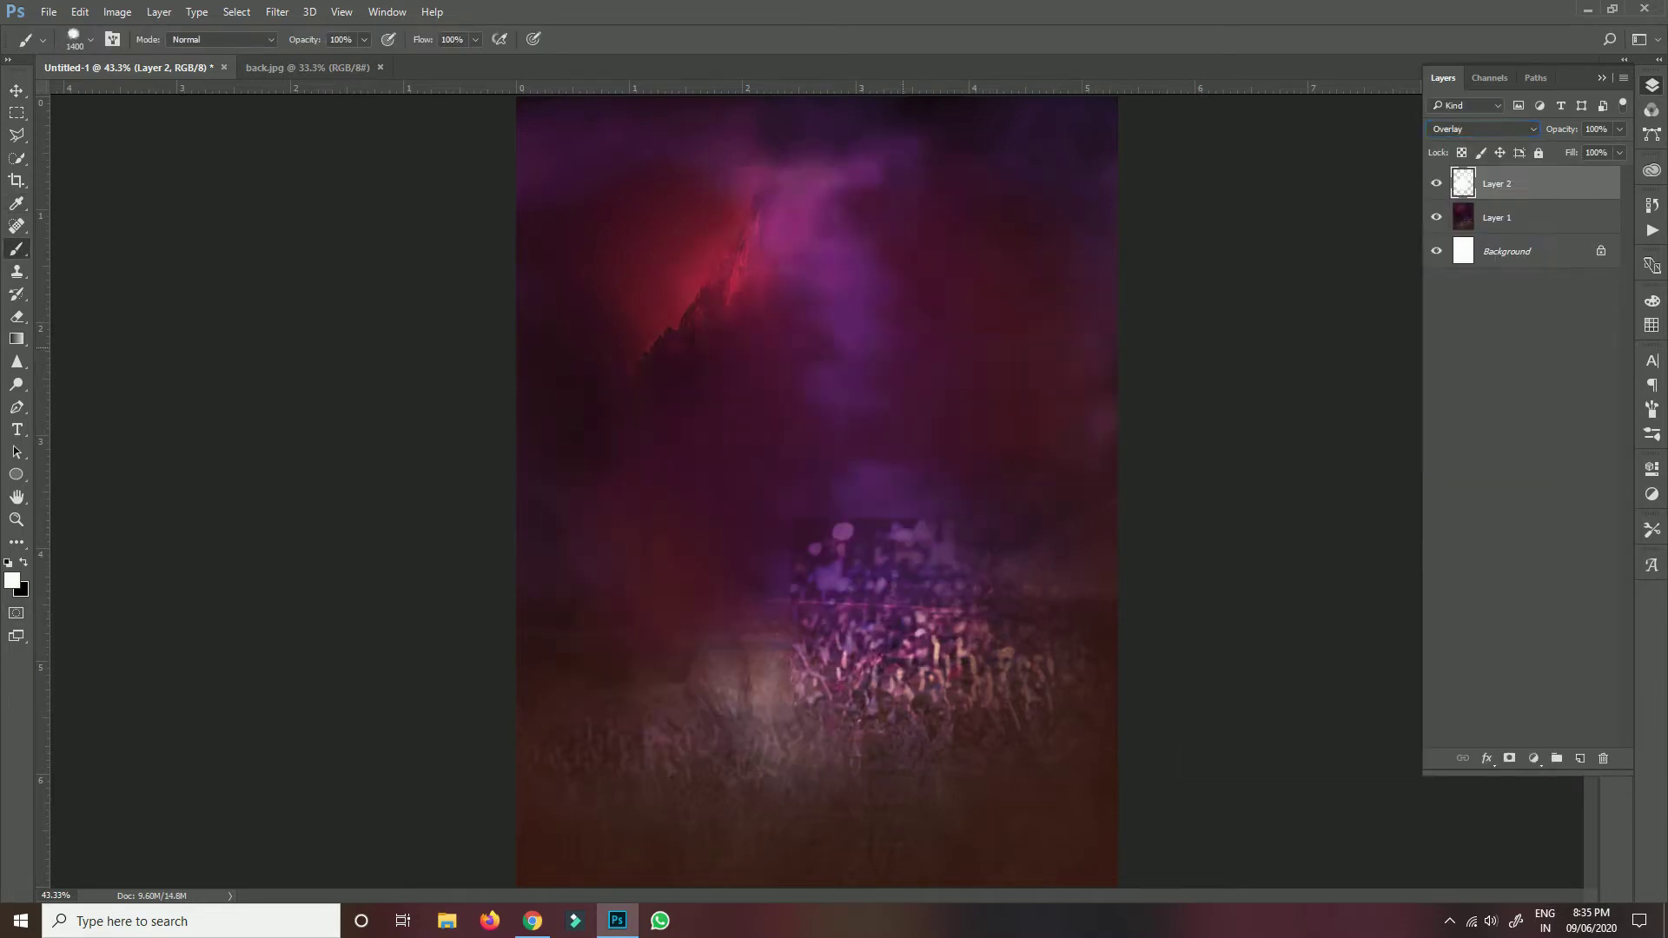
{"action": "left_click", "coordinate": [767, 248]}
{"action": "left_click", "coordinate": [847, 693]}
{"action": "left_click", "coordinate": [760, 750]}
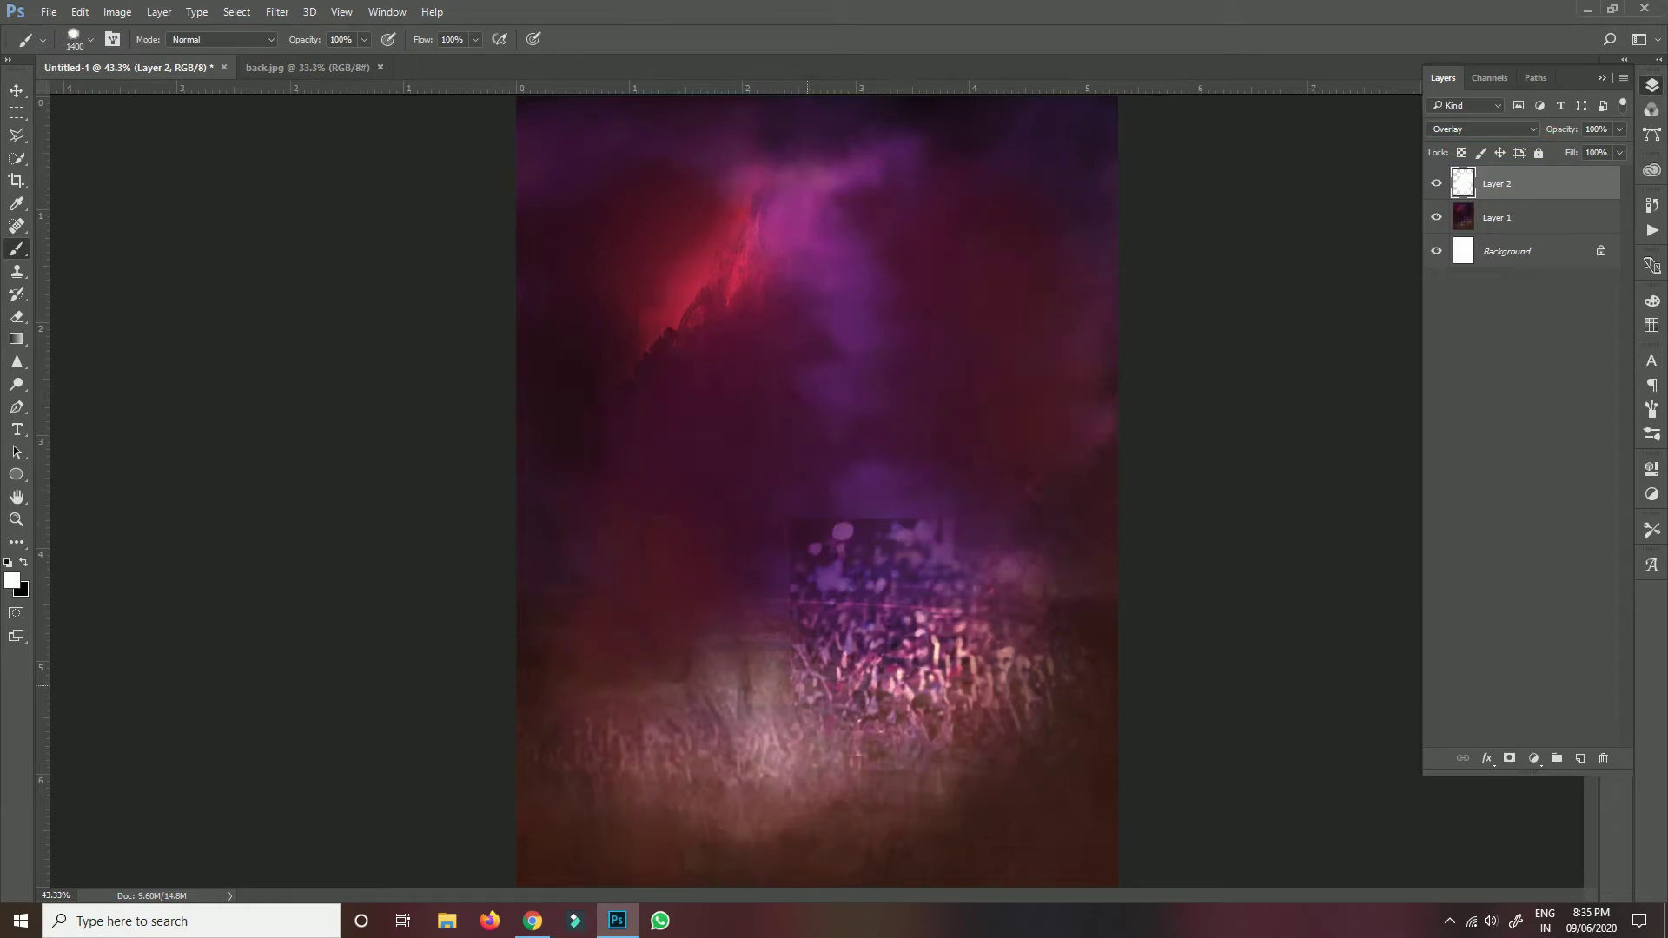
{"action": "left_click", "coordinate": [952, 700]}
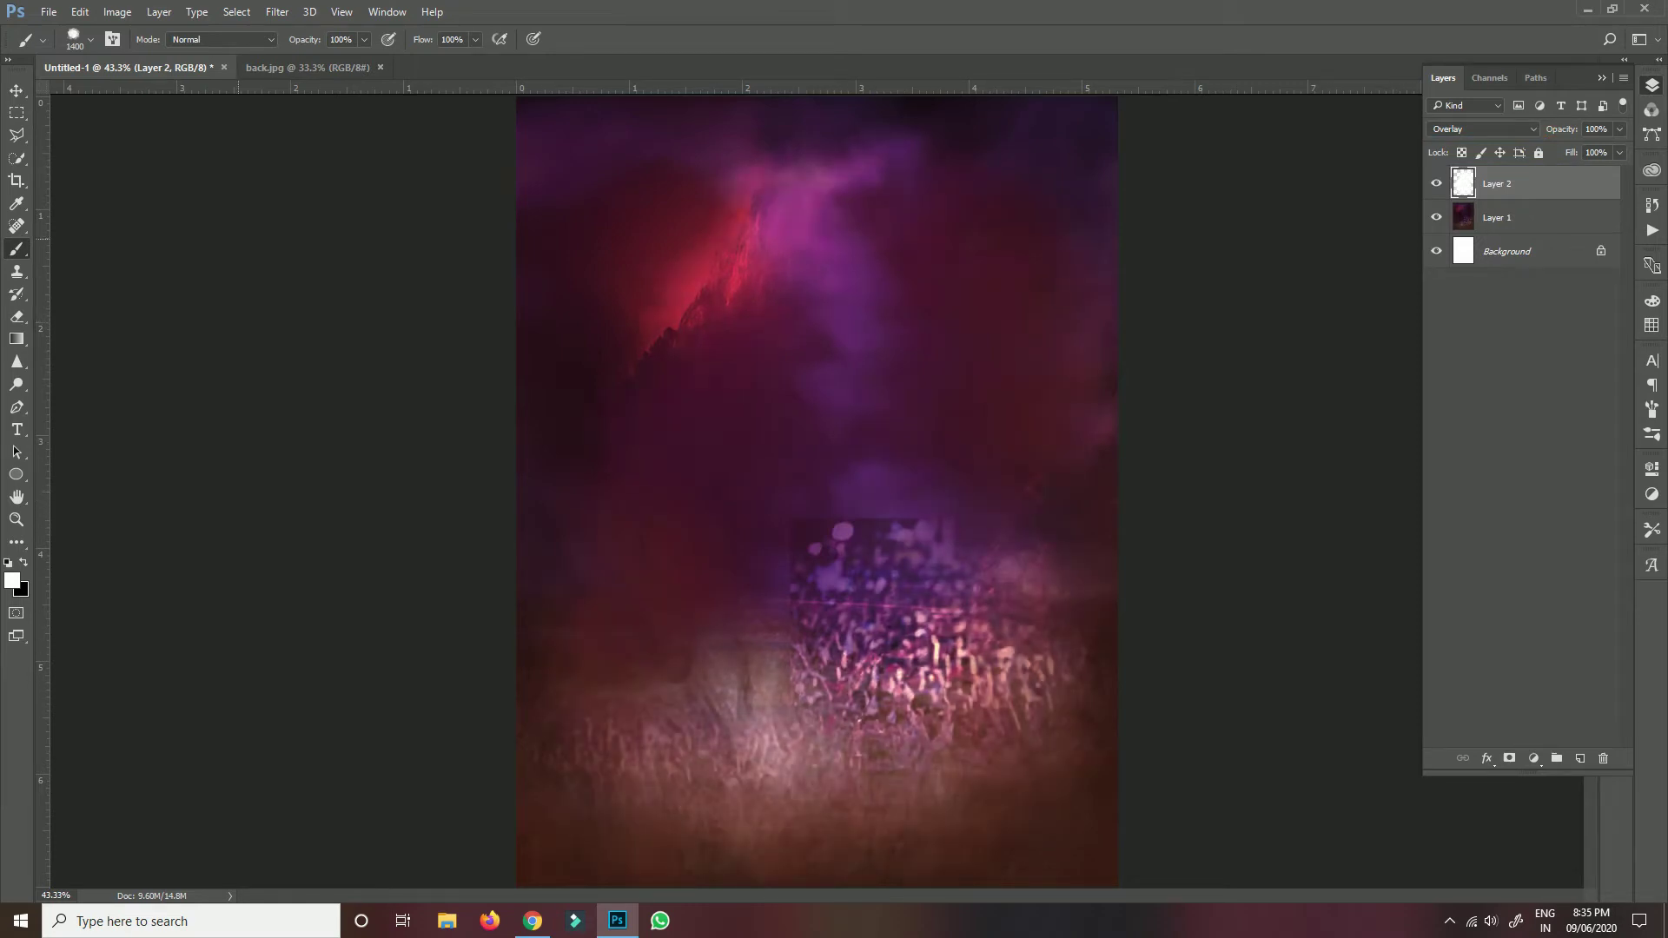
- Merge all layers of the poster into the background and open object.png
{"action": "key", "text": "v"}
{"action": "key", "text": "ctrl+shift+e"}
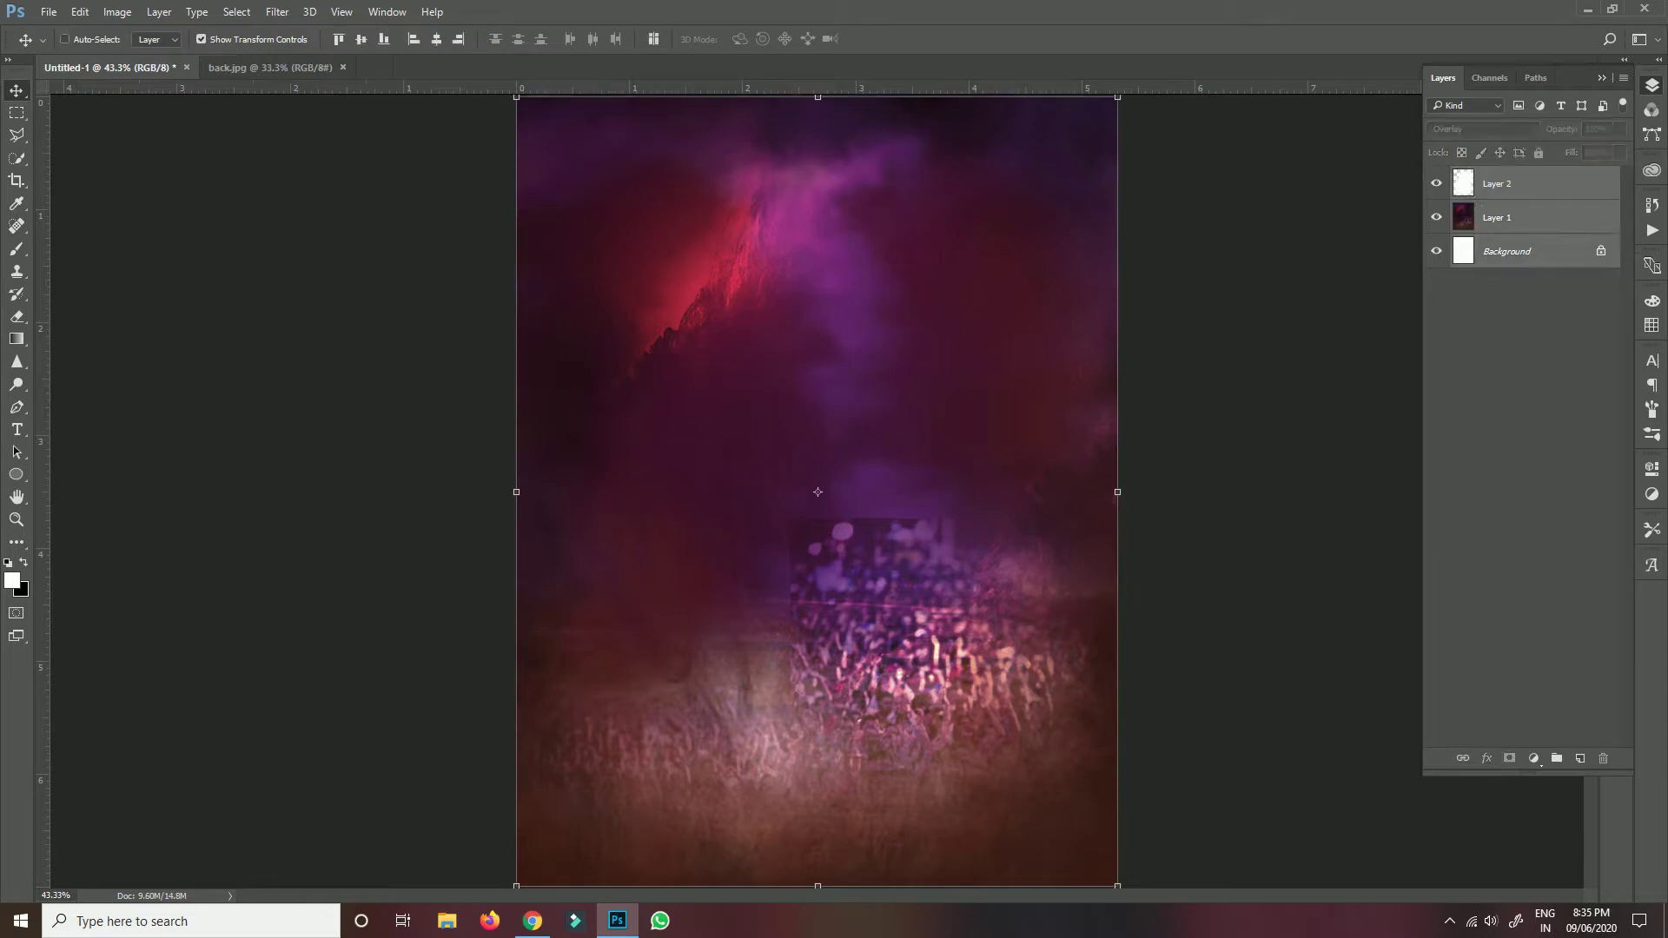
{"action": "left_click", "coordinate": [48, 12]}
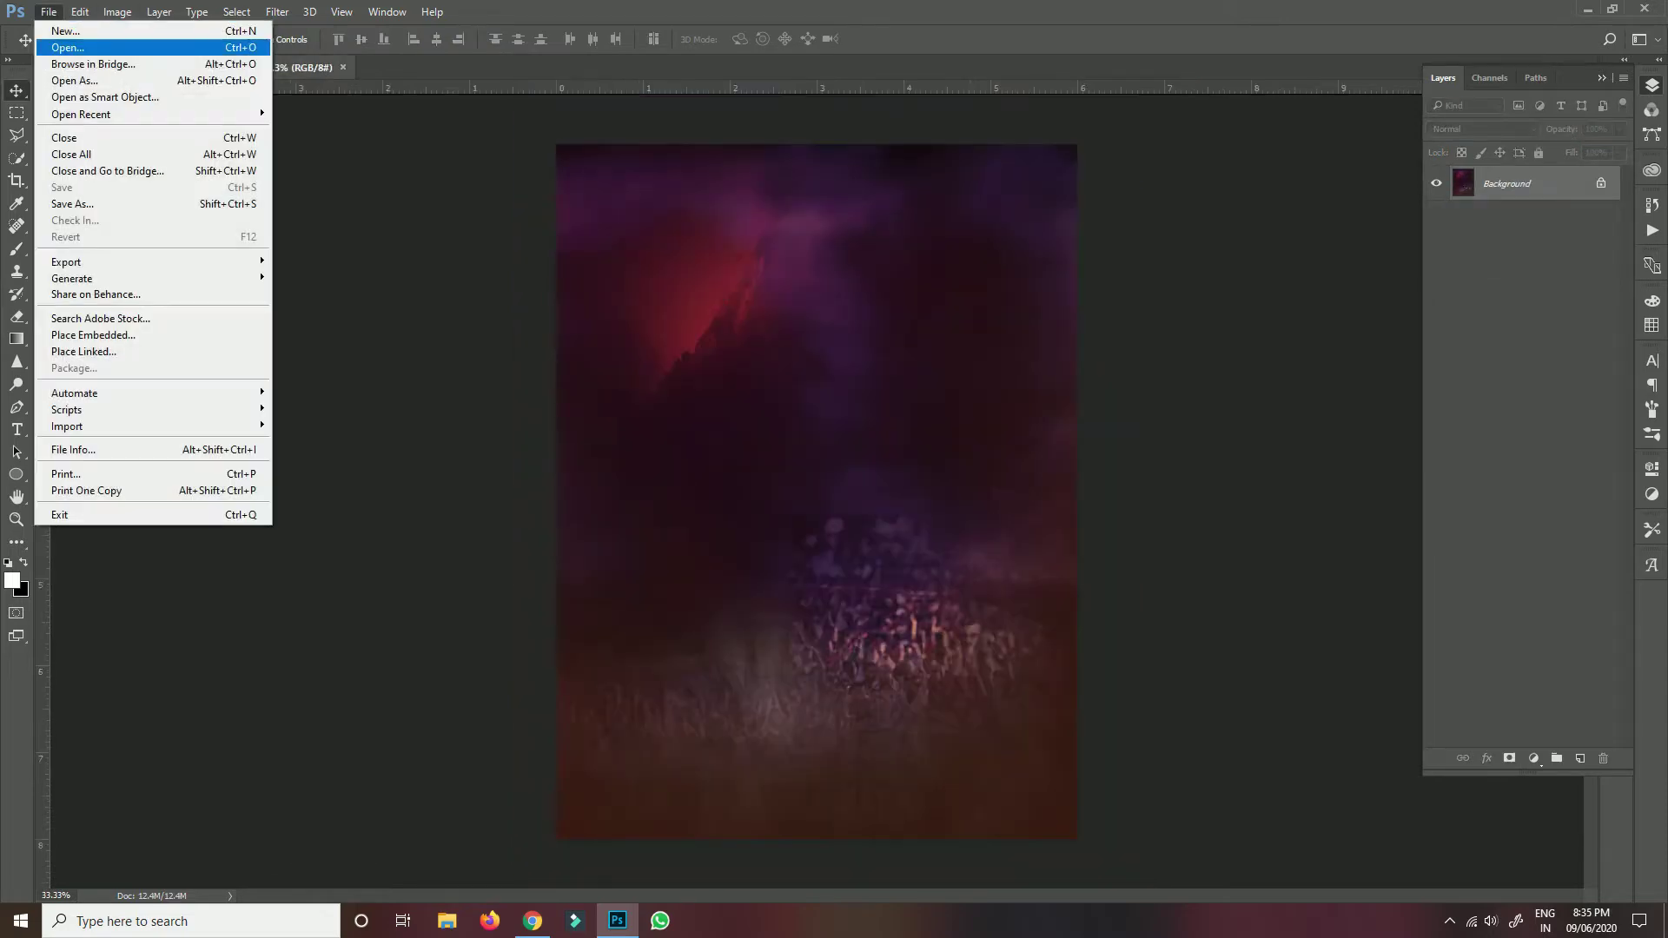
{"action": "left_click", "coordinate": [76, 44]}
{"action": "left_click", "coordinate": [578, 143]}
{"action": "key", "text": "Return"}
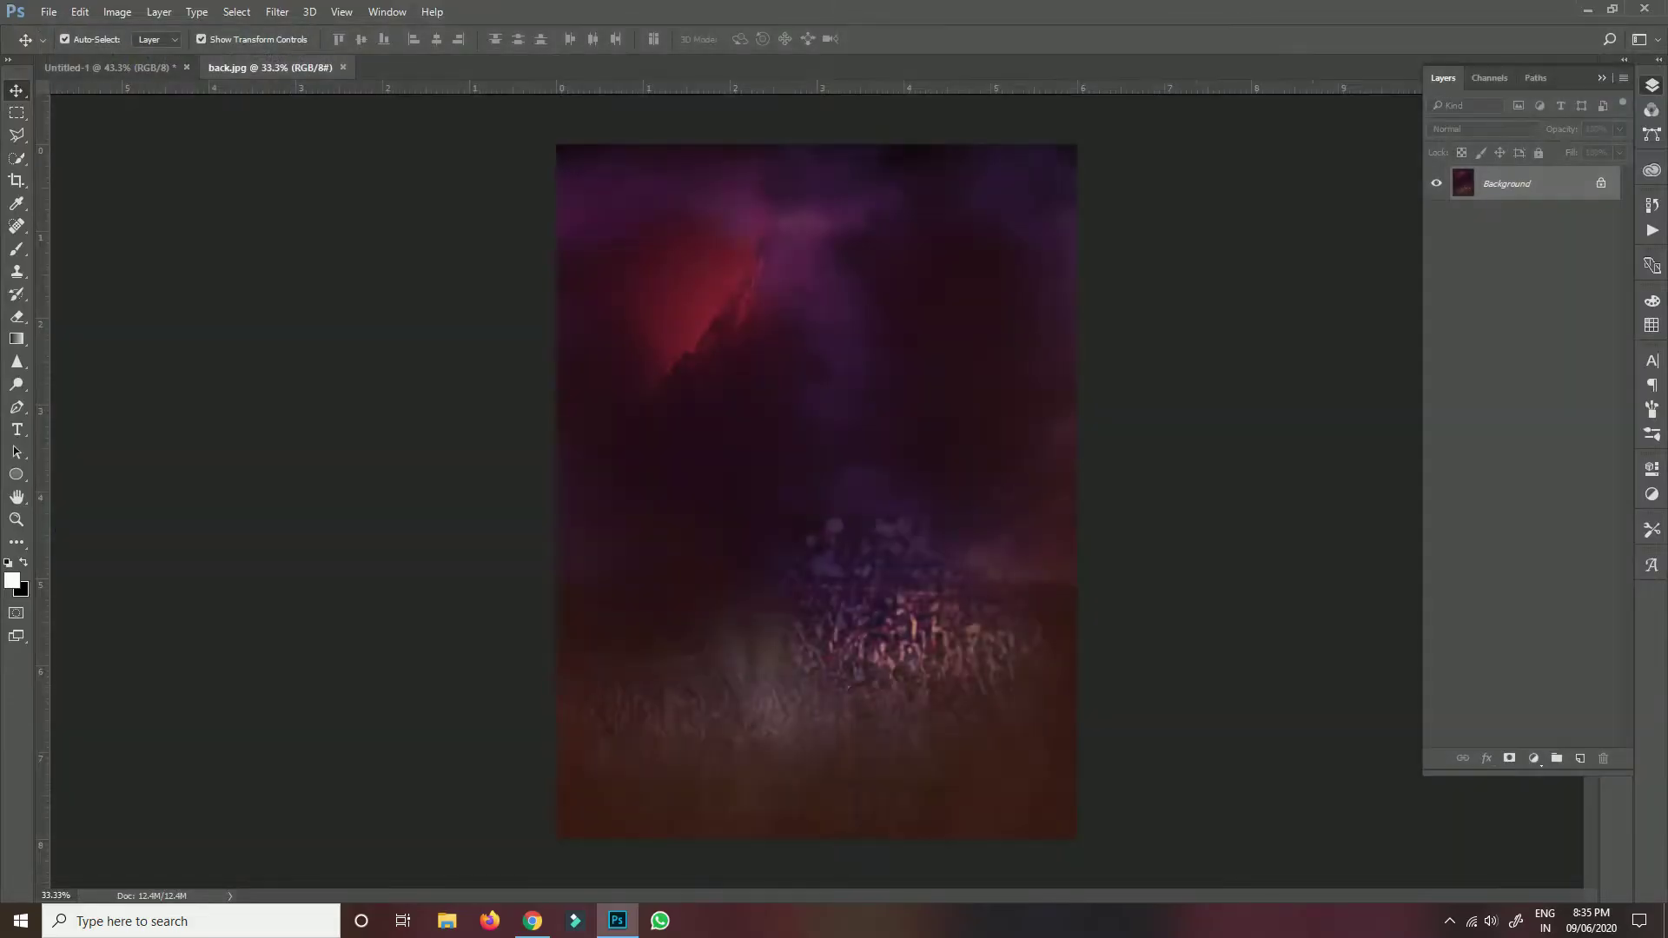
- Copy the couple cutout from object.png into the poster document and convert its layer to a Smart Object
{"action": "left_click_drag", "start_coordinate": [816, 491], "coordinate": [1053, 122]}
{"action": "right_click", "coordinate": [1530, 183]}
{"action": "key", "text": "Escape"}
- Scale the couple to about 224% and centre it on the poster
{"action": "left_click_drag", "start_coordinate": [1012, 198], "coordinate": [1005, 268]}
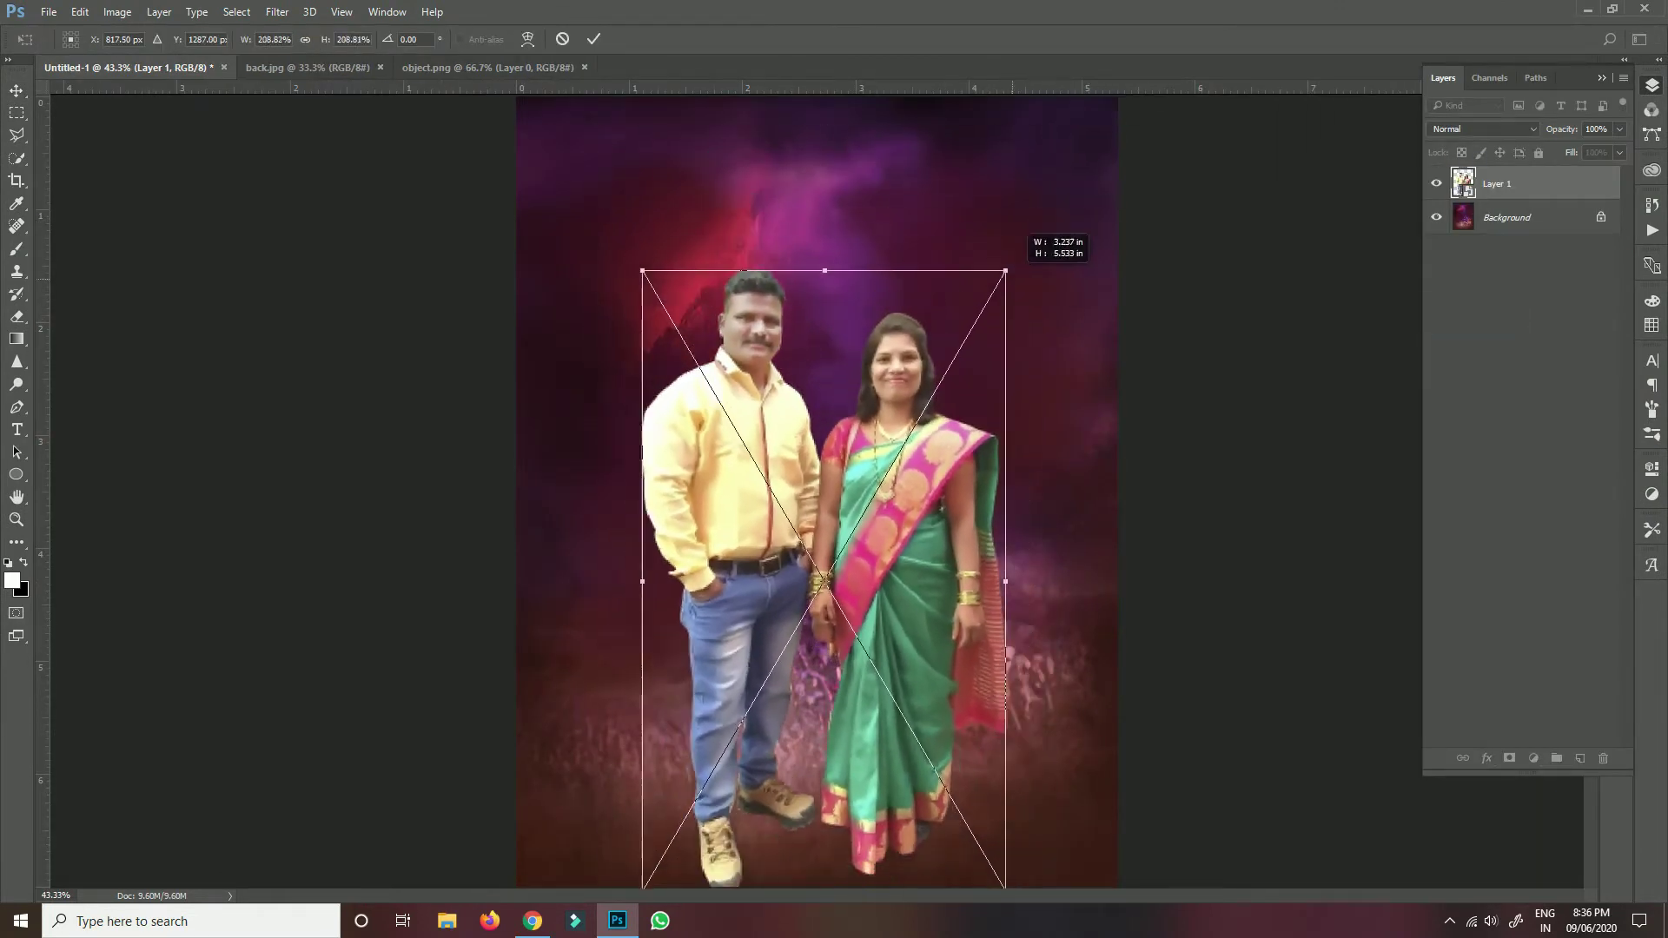
{"action": "left_click_drag", "start_coordinate": [947, 435], "coordinate": [922, 389]}
{"action": "left_click_drag", "start_coordinate": [982, 242], "coordinate": [1012, 191]}
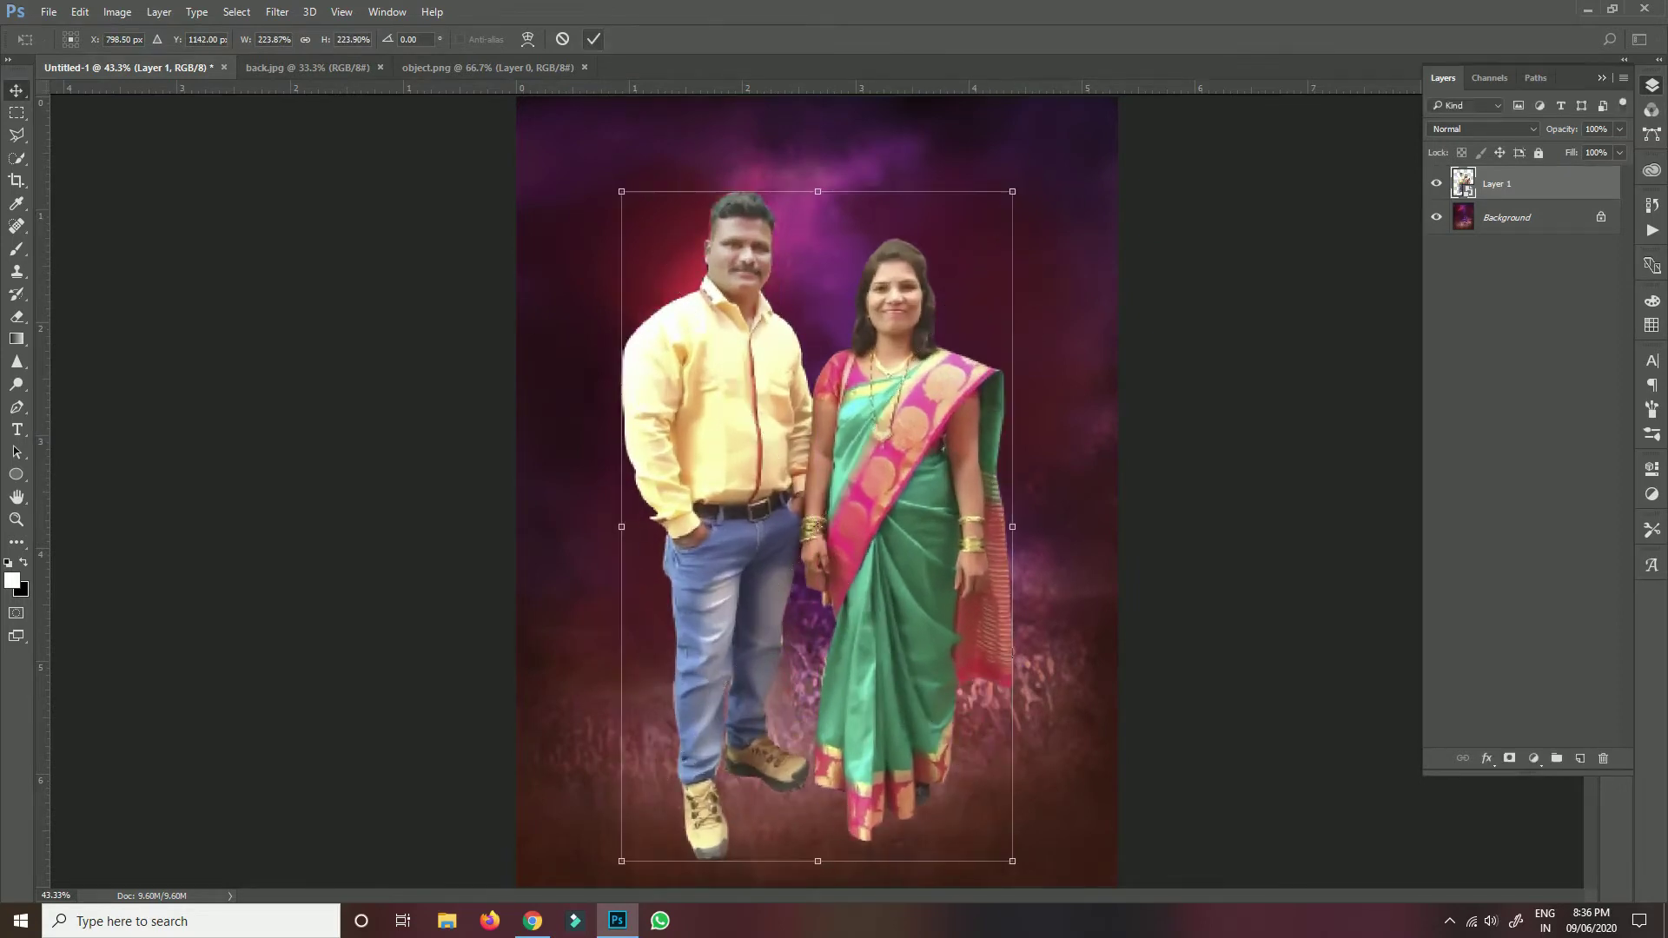
{"action": "key", "text": "Return"}
- Rasterize the couple layer and softly erase the lower legs and saree so they fade into the grass
{"action": "right_click", "coordinate": [1530, 184]}
{"action": "key", "text": "Escape"}
{"action": "key", "text": "e"}
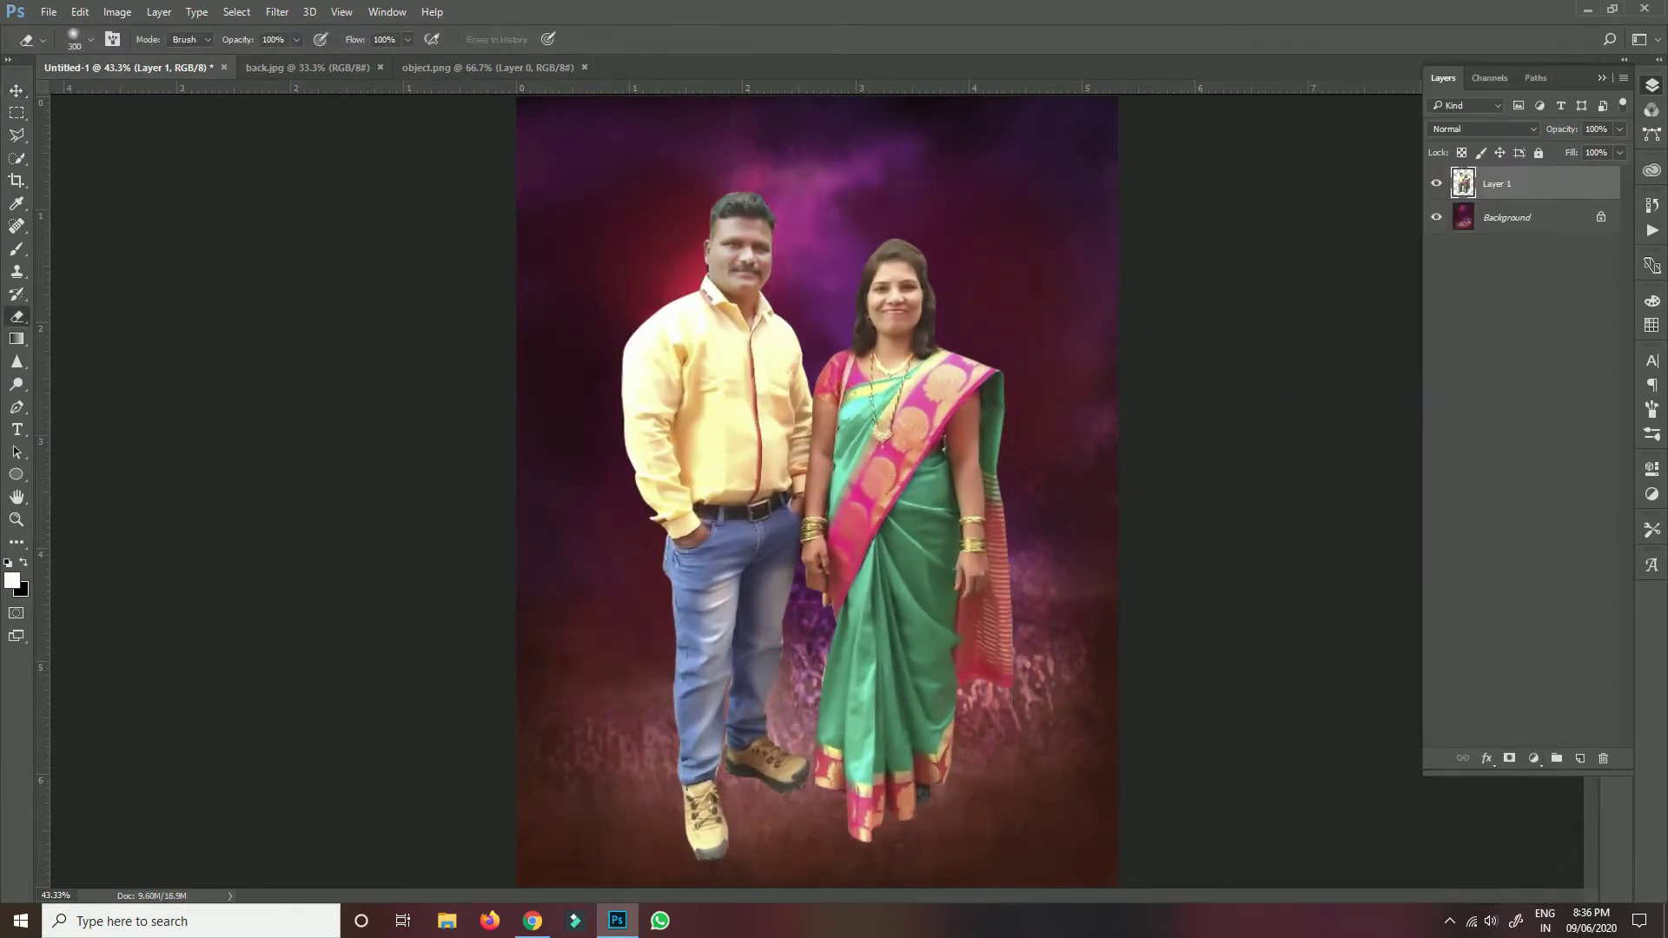
{"action": "key", "text": "bracketleft"}
{"action": "key", "text": "bracketleft"}
{"action": "left_click_drag", "start_coordinate": [647, 764], "coordinate": [943, 747]}
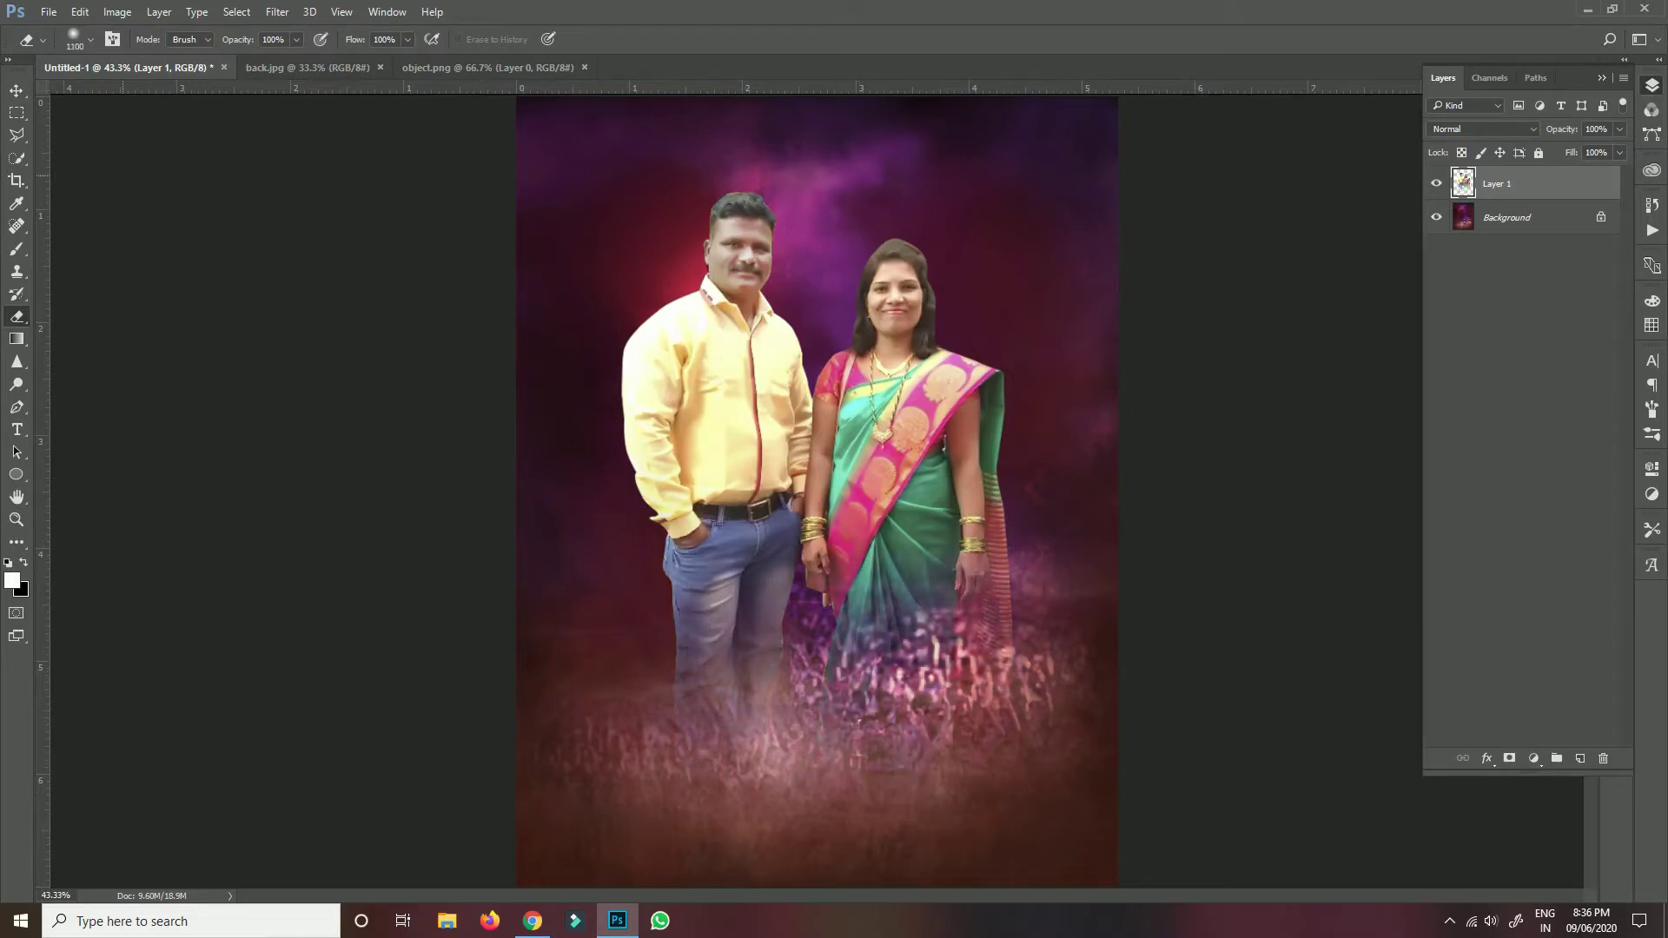
- Move the faded couple down and enlarge it slightly around its centre
{"action": "key", "text": "ctrl+t"}
{"action": "left_click_drag", "start_coordinate": [752, 370], "coordinate": [752, 419]}
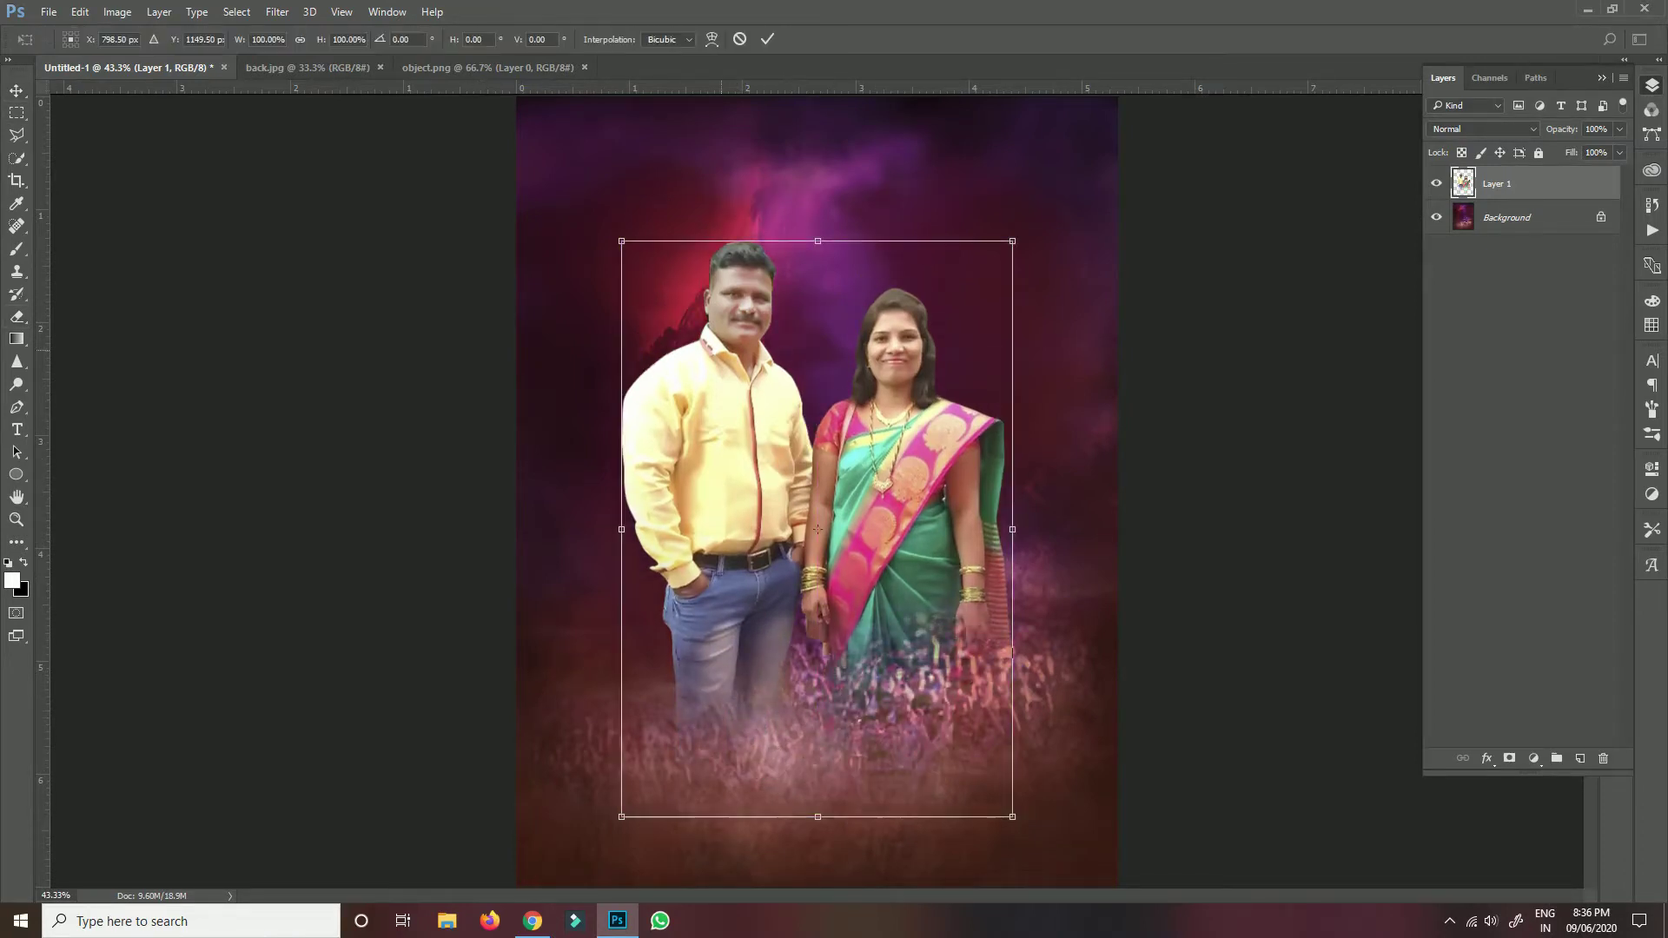
{"action": "left_click_drag", "start_coordinate": [1012, 817], "coordinate": [1029, 852]}
{"action": "key", "text": "Return"}
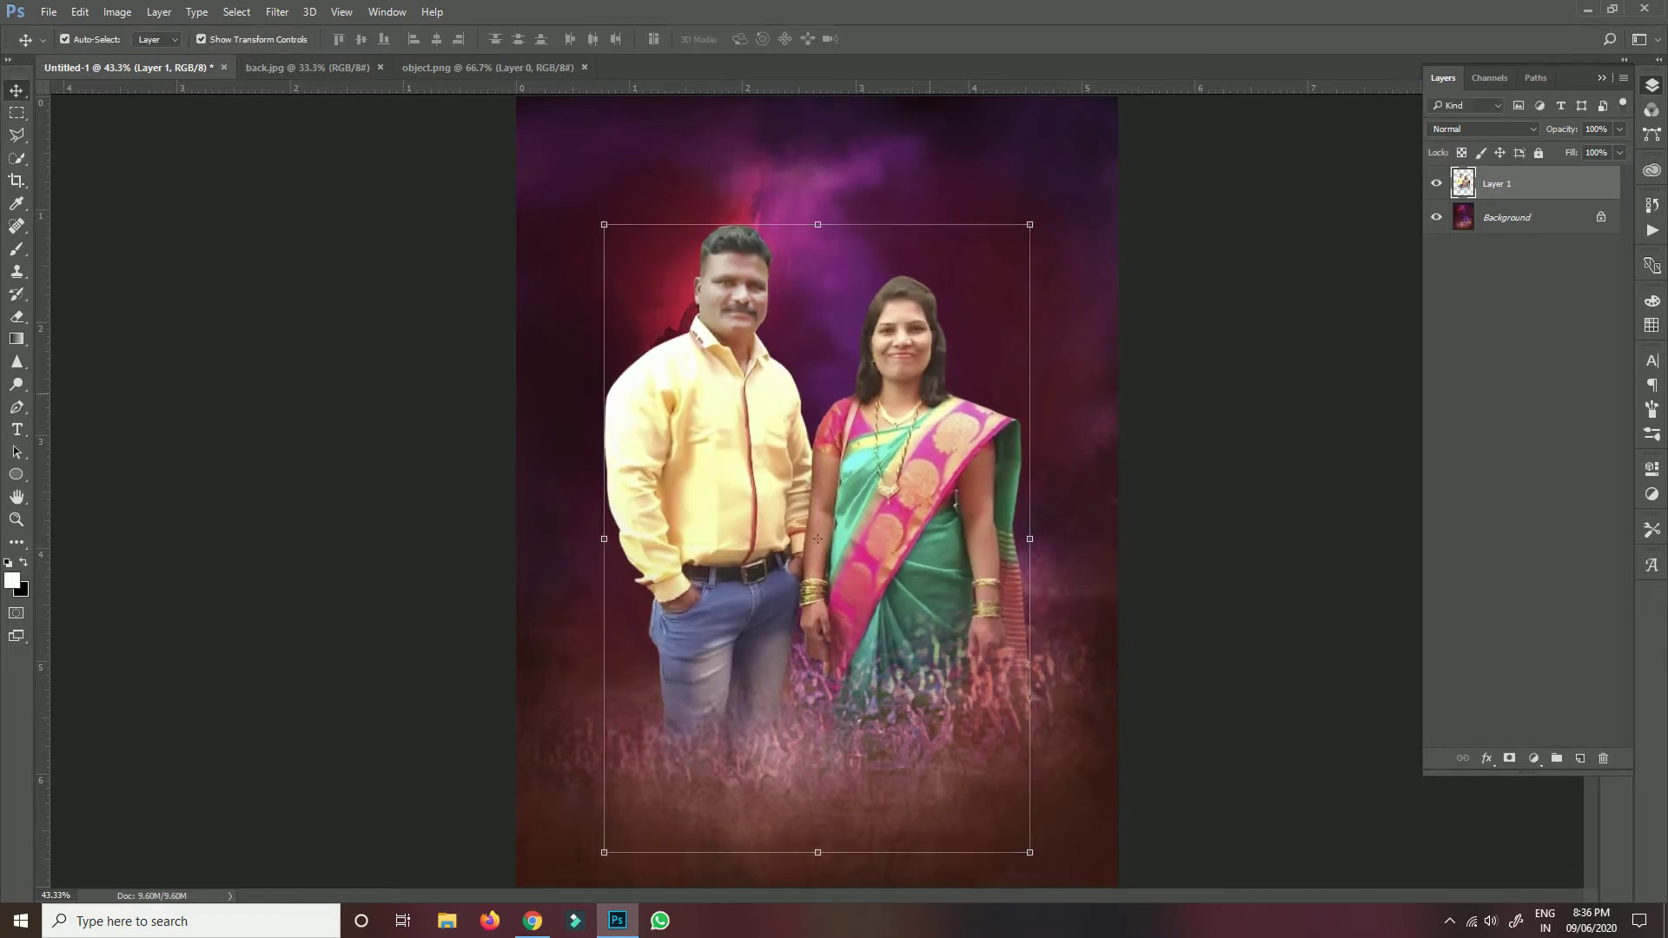
- Set the foreground colour to dark brown #4b1f17
{"action": "left_click_drag", "start_coordinate": [946, 365], "coordinate": [947, 365]}
{"action": "left_click", "coordinate": [13, 579]}
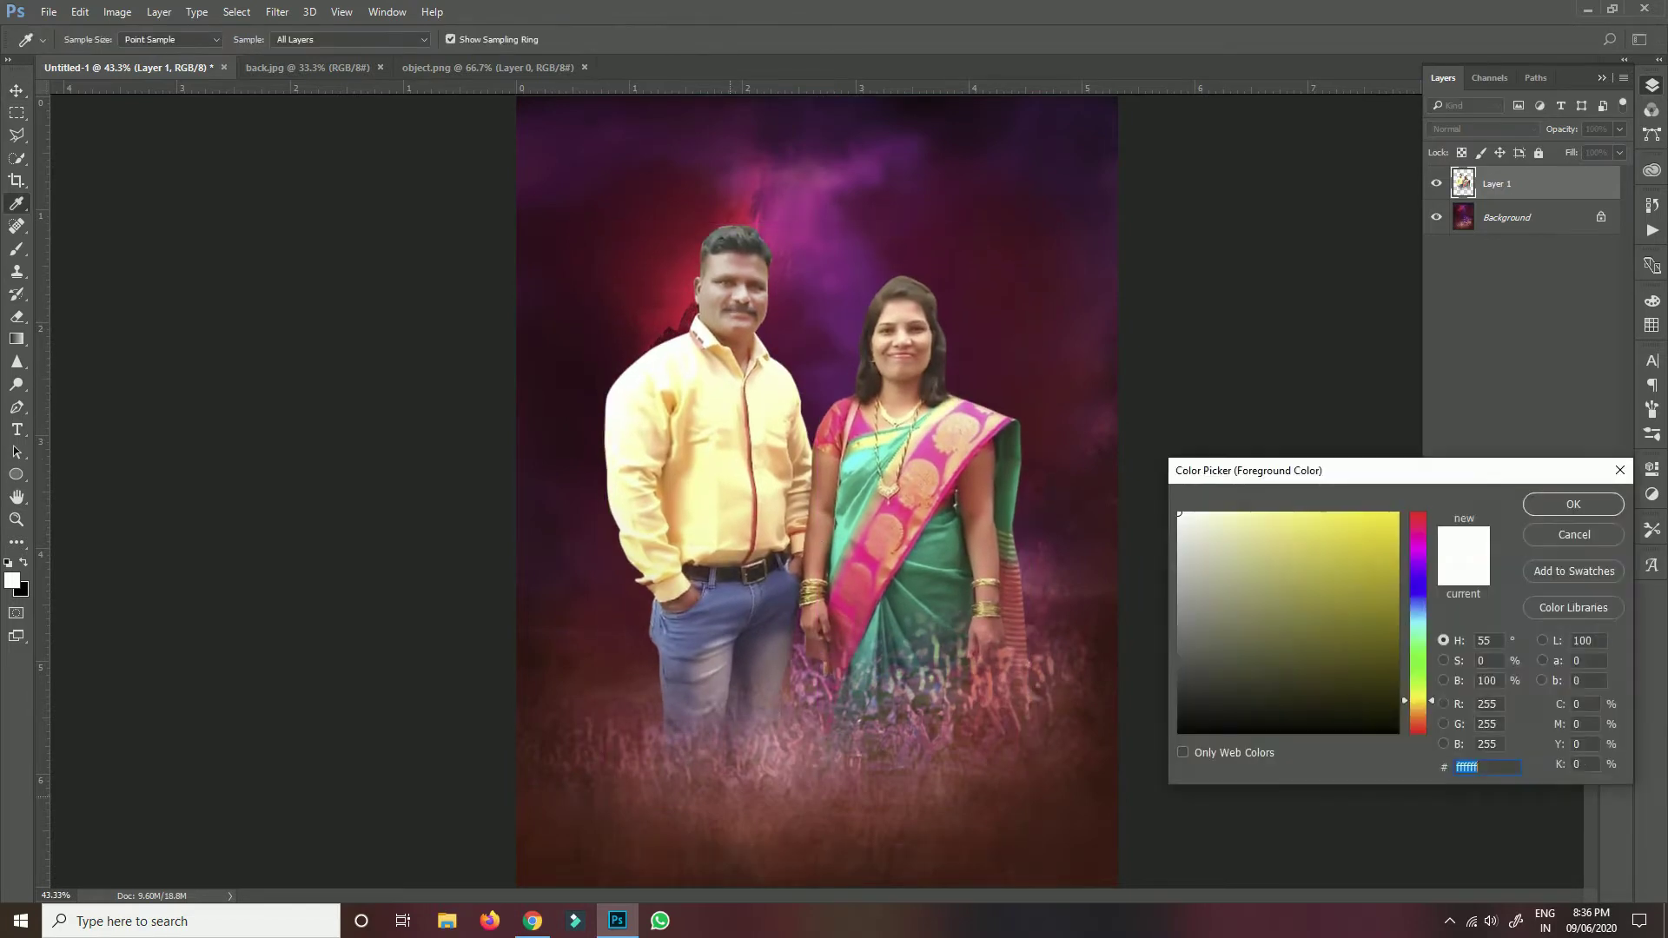
{"action": "left_click", "coordinate": [1329, 669]}
{"action": "left_click", "coordinate": [1575, 495]}
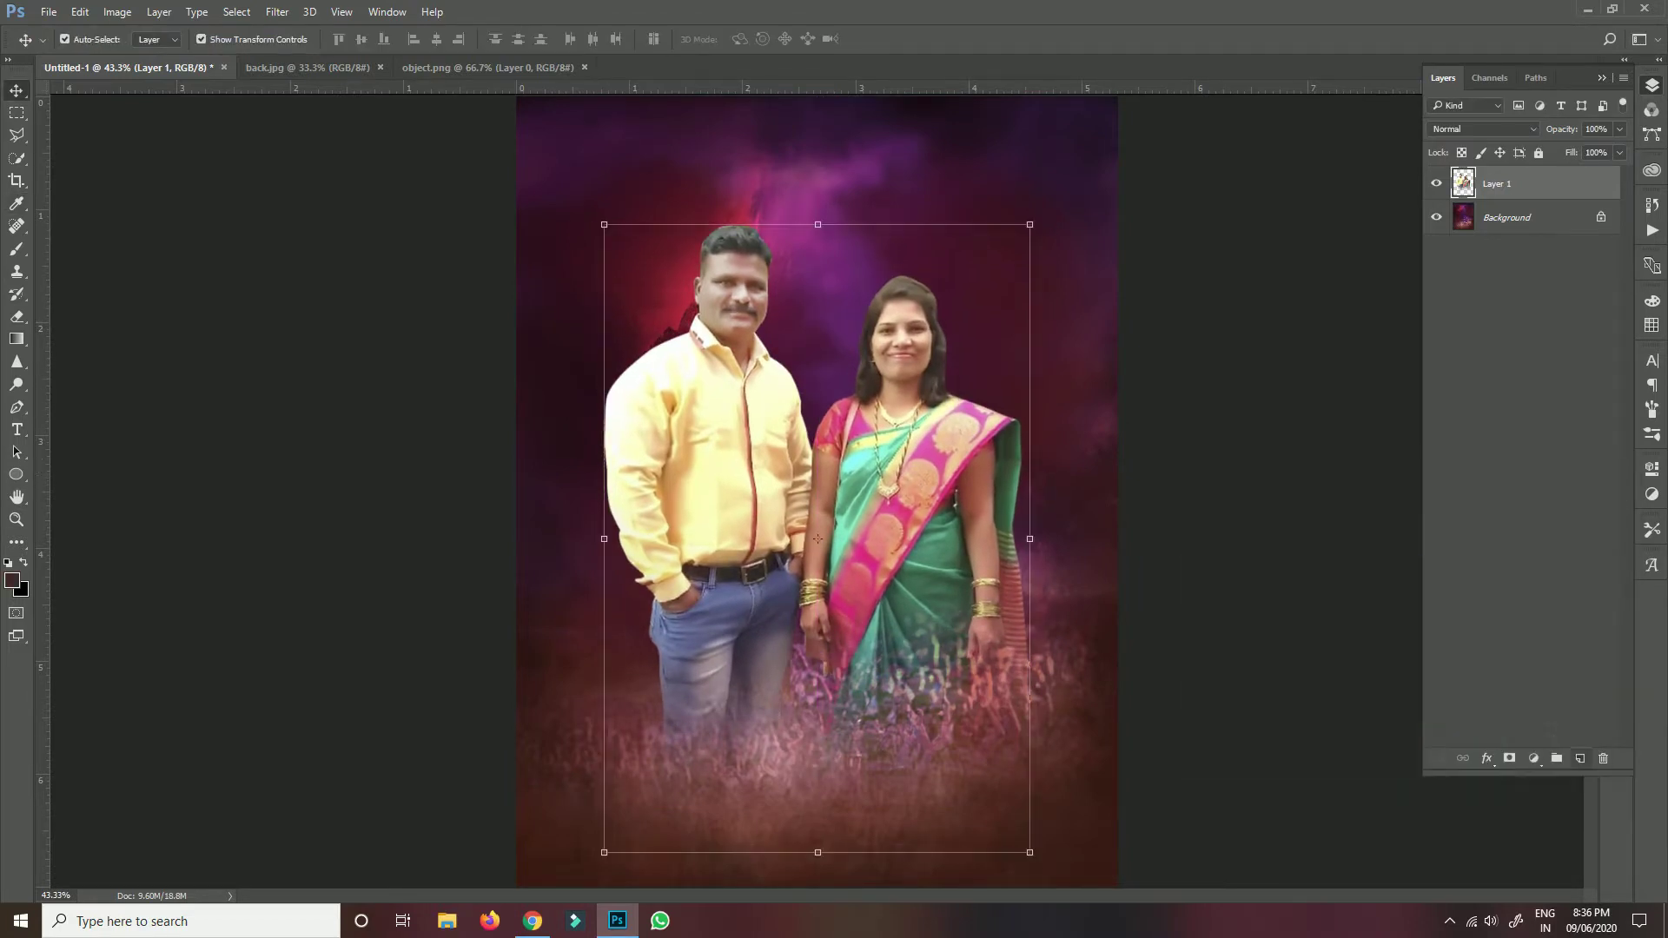
- On a new layer, paint a dark brown fade across the bottom of the poster with a 1200 px soft round brush
{"action": "key", "text": "ctrl+shift+alt+n"}
{"action": "key", "text": "b"}
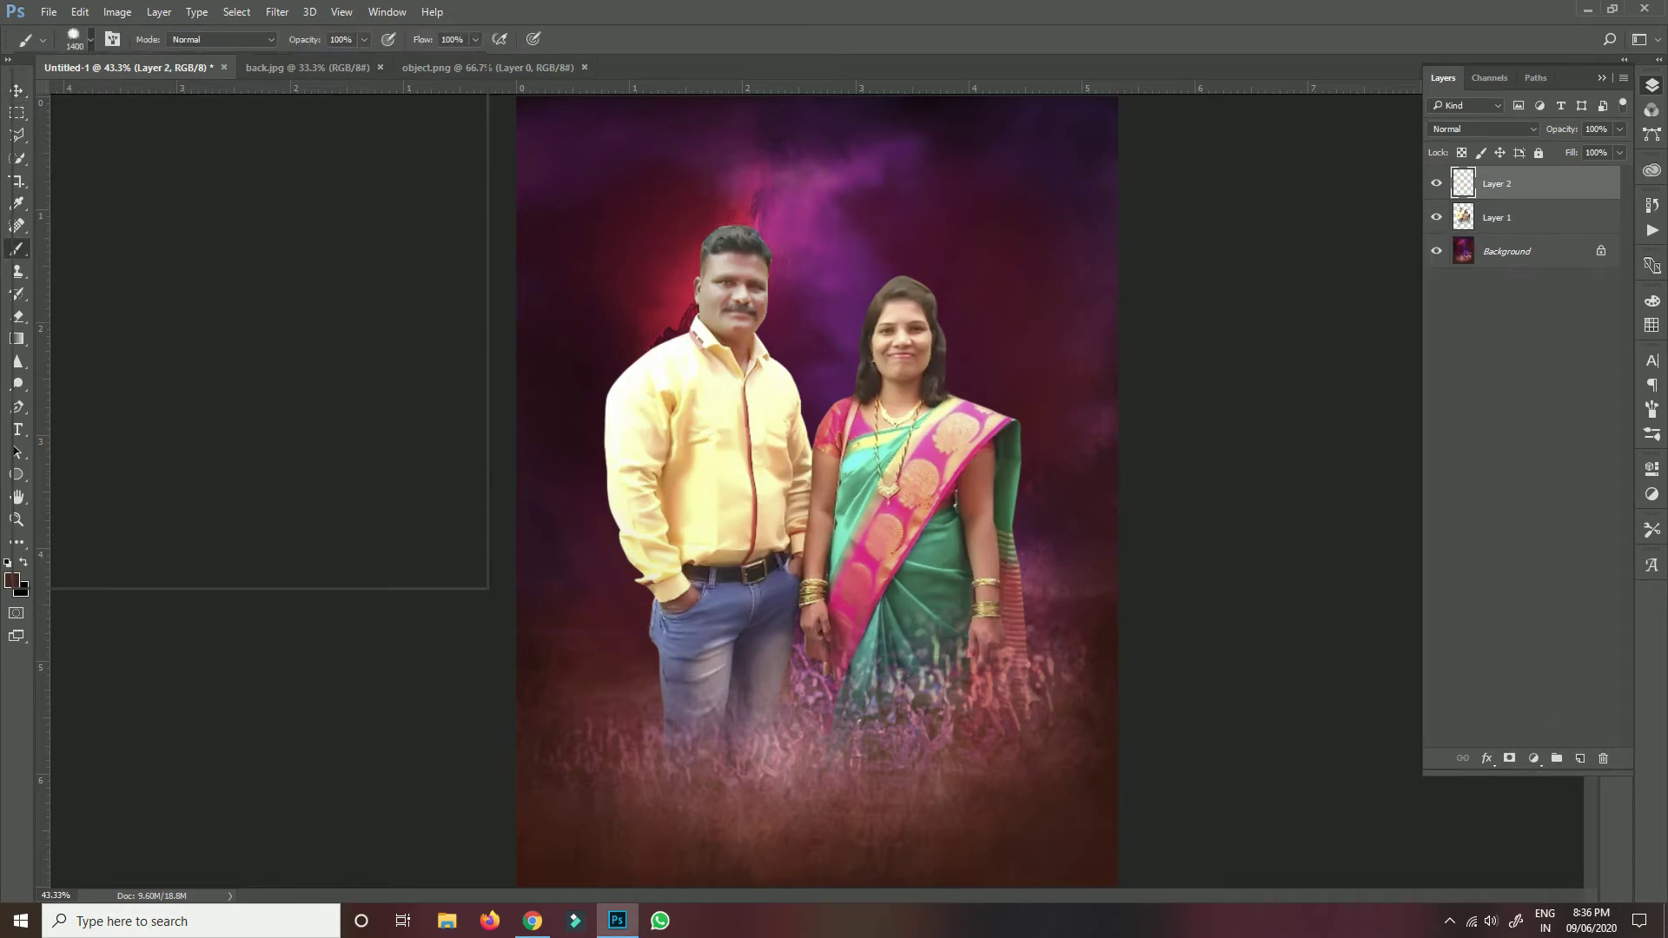
{"action": "left_click", "coordinate": [90, 39]}
{"action": "left_click", "coordinate": [92, 170]}
{"action": "key", "text": "Return"}
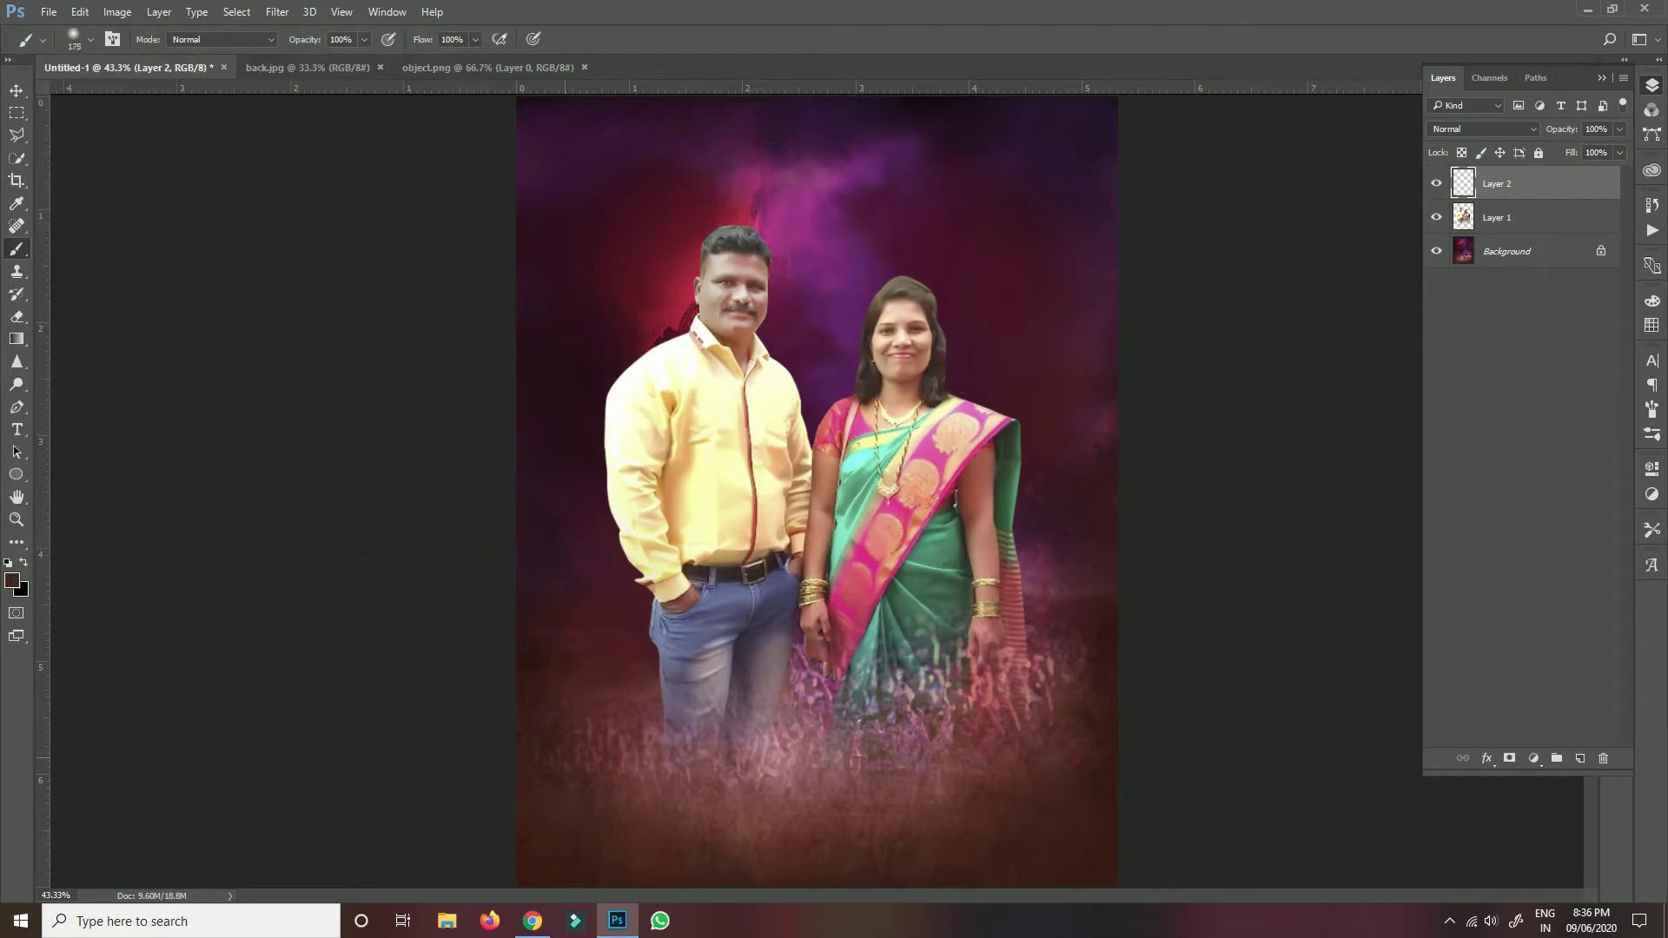
{"action": "key", "text": "]"}
{"action": "key", "text": "]"}
{"action": "key", "text": "]"}
{"action": "key", "text": "]"}
{"action": "key", "text": "]"}
{"action": "key", "text": "]"}
{"action": "key", "text": "]"}
{"action": "key", "text": "]"}
{"action": "key", "text": "]"}
{"action": "key", "text": "]"}
{"action": "key", "text": "]"}
{"action": "left_click_drag", "start_coordinate": [608, 782], "coordinate": [1025, 799]}
{"action": "scroll", "coordinate": [812, 487], "scroll_direction": "down", "scroll_amount": 1}
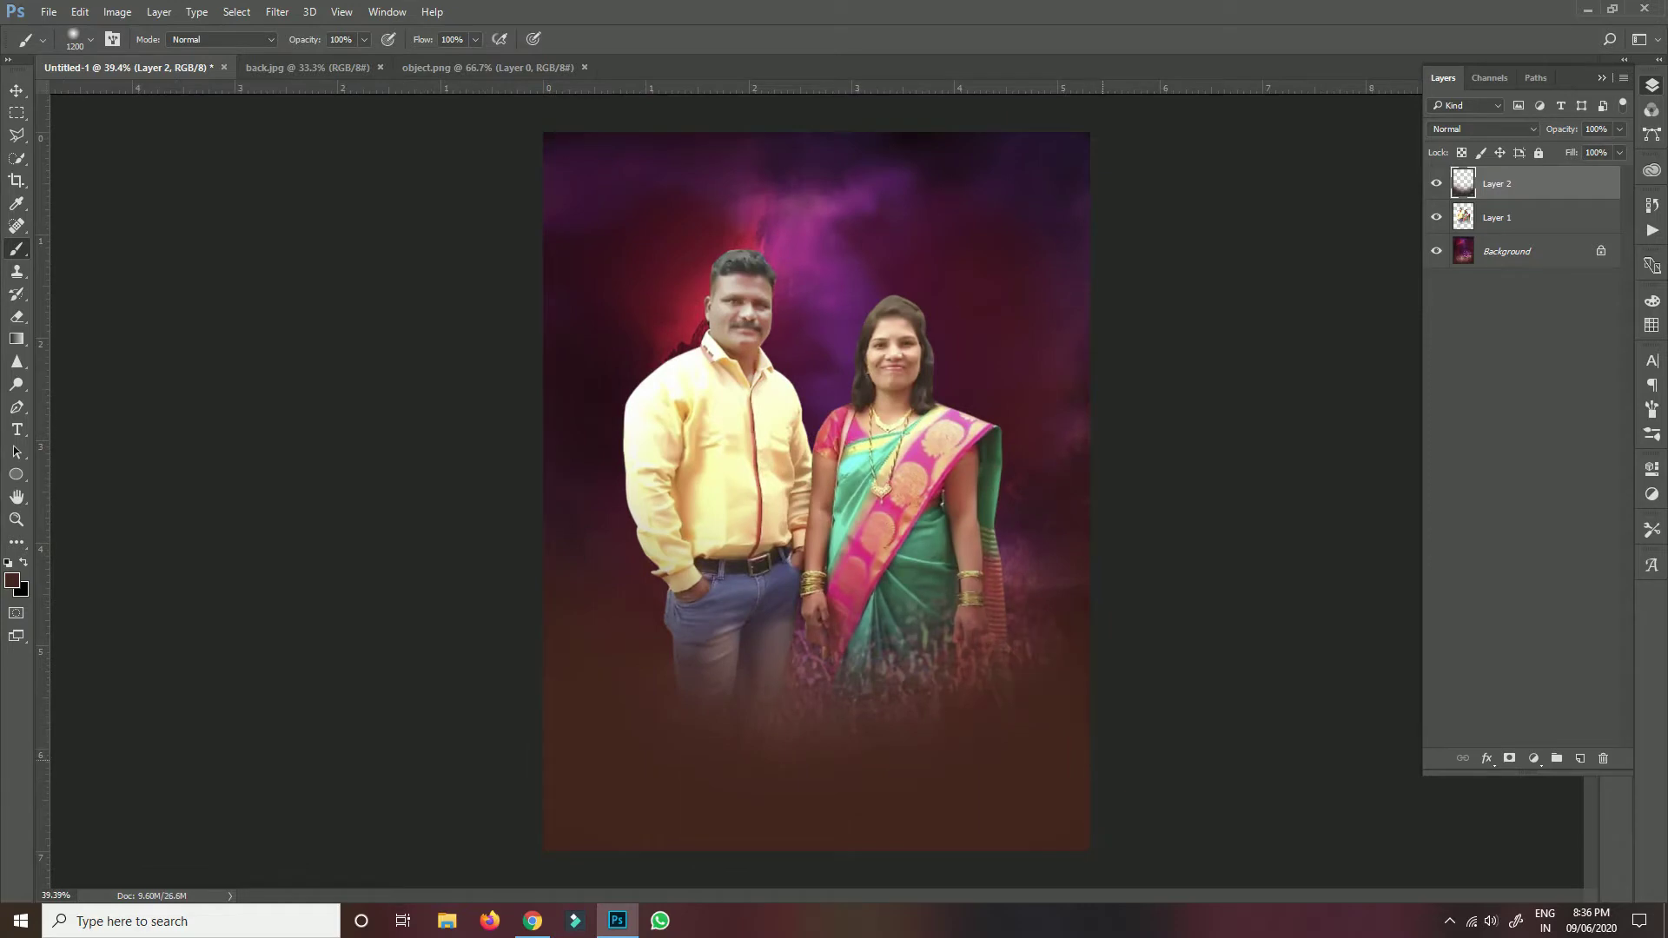
{"action": "left_click_drag", "start_coordinate": [904, 782], "coordinate": [806, 790]}
- Enlarge the couple on Layer 1 to about 105% and shift it slightly down
{"action": "key", "text": "ctrl+t"}
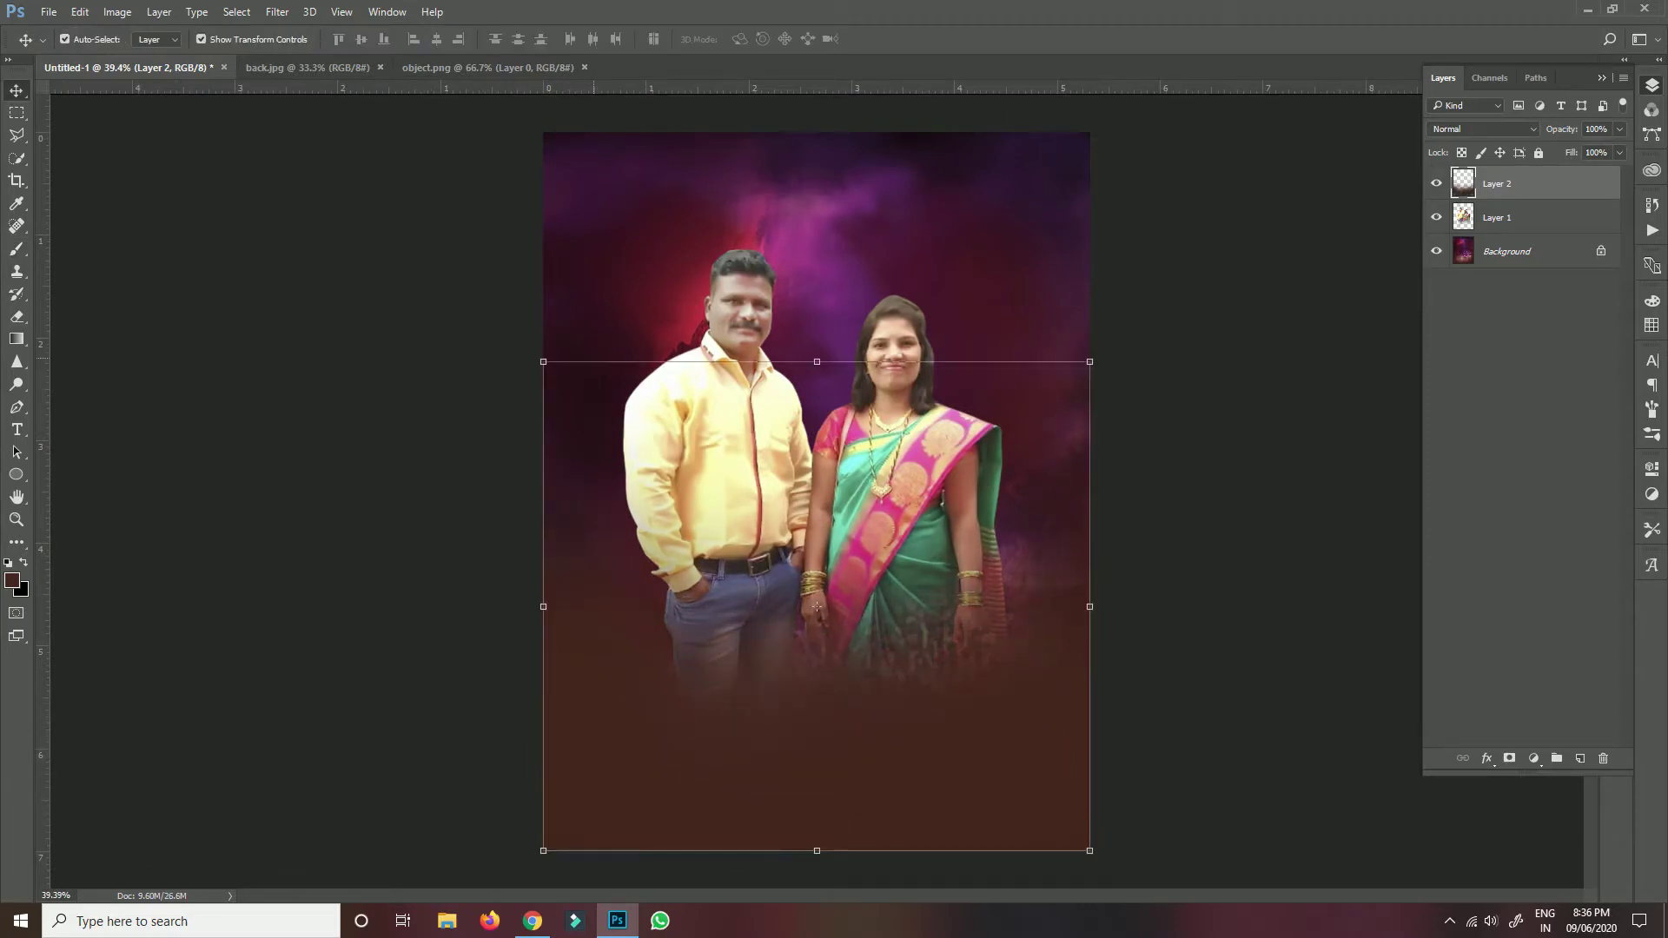
{"action": "scroll", "coordinate": [816, 491], "scroll_direction": "up", "scroll_amount": 1}
{"action": "key", "text": "Escape"}
{"action": "key", "text": "alt+bracketleft"}
{"action": "key", "text": "ctrl+t"}
{"action": "left_click_drag", "start_coordinate": [607, 230], "coordinate": [596, 213]}
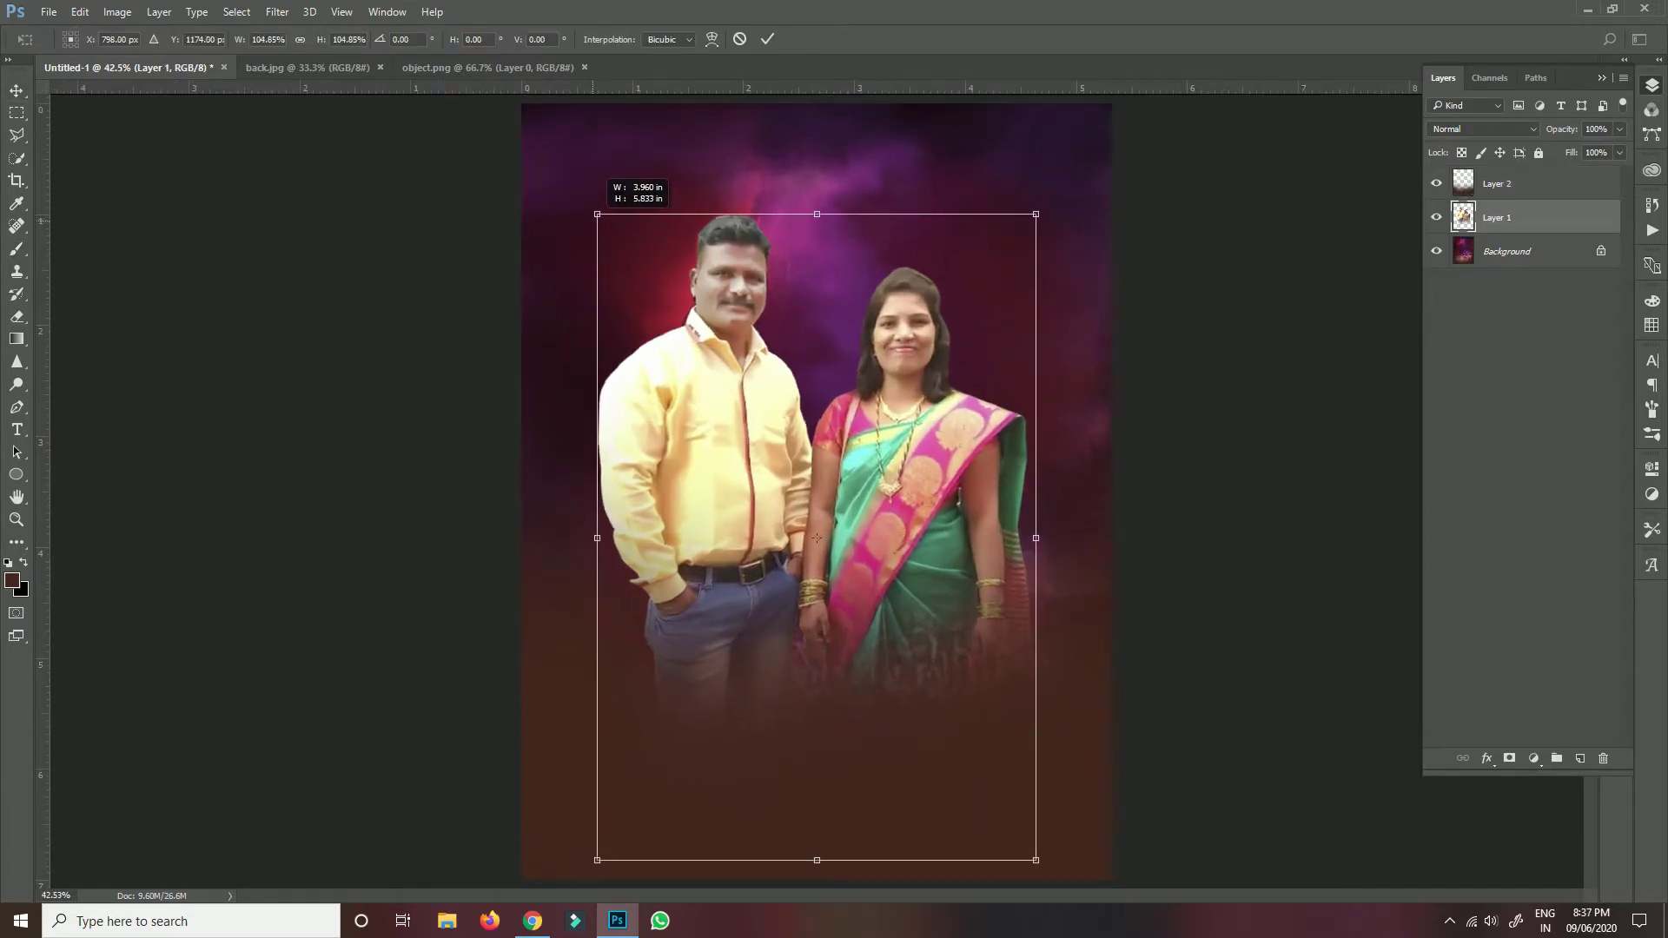
{"action": "left_click_drag", "start_coordinate": [851, 381], "coordinate": [842, 401]}
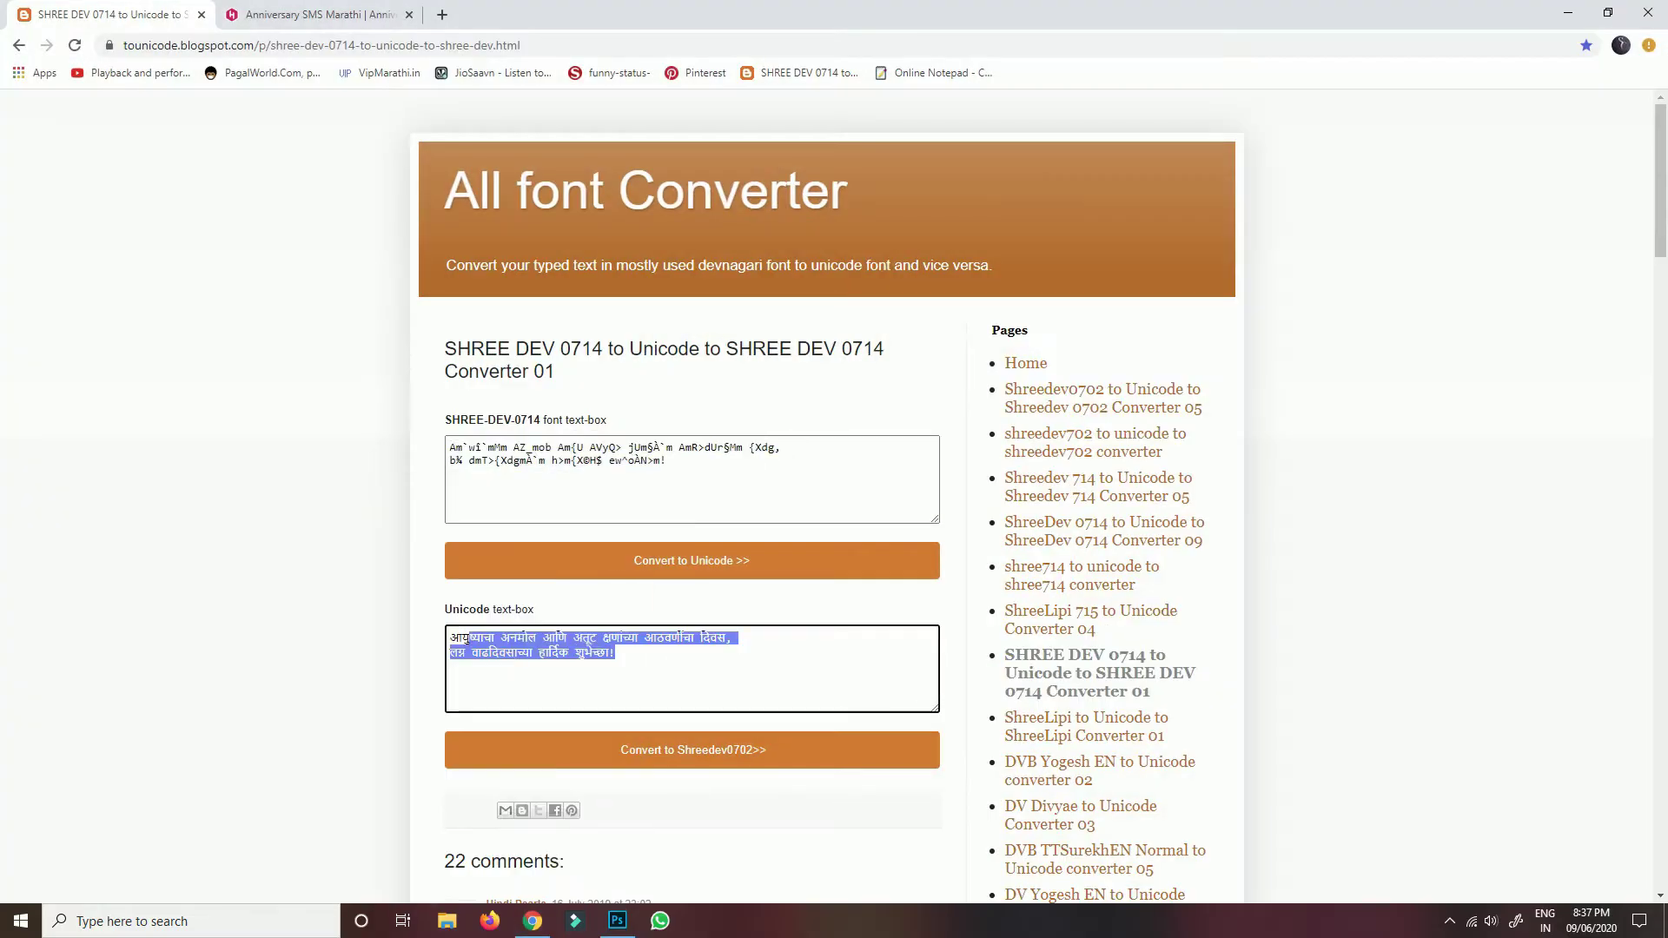
- In Chrome's All font Converter, replace the Unicode text with three lines: "ताई आणि दाजी यांना", "लग्नवाढदिवसाच्या", "हार्दिक शुभेच्छा..!"
{"action": "type", "text": "आयु"}
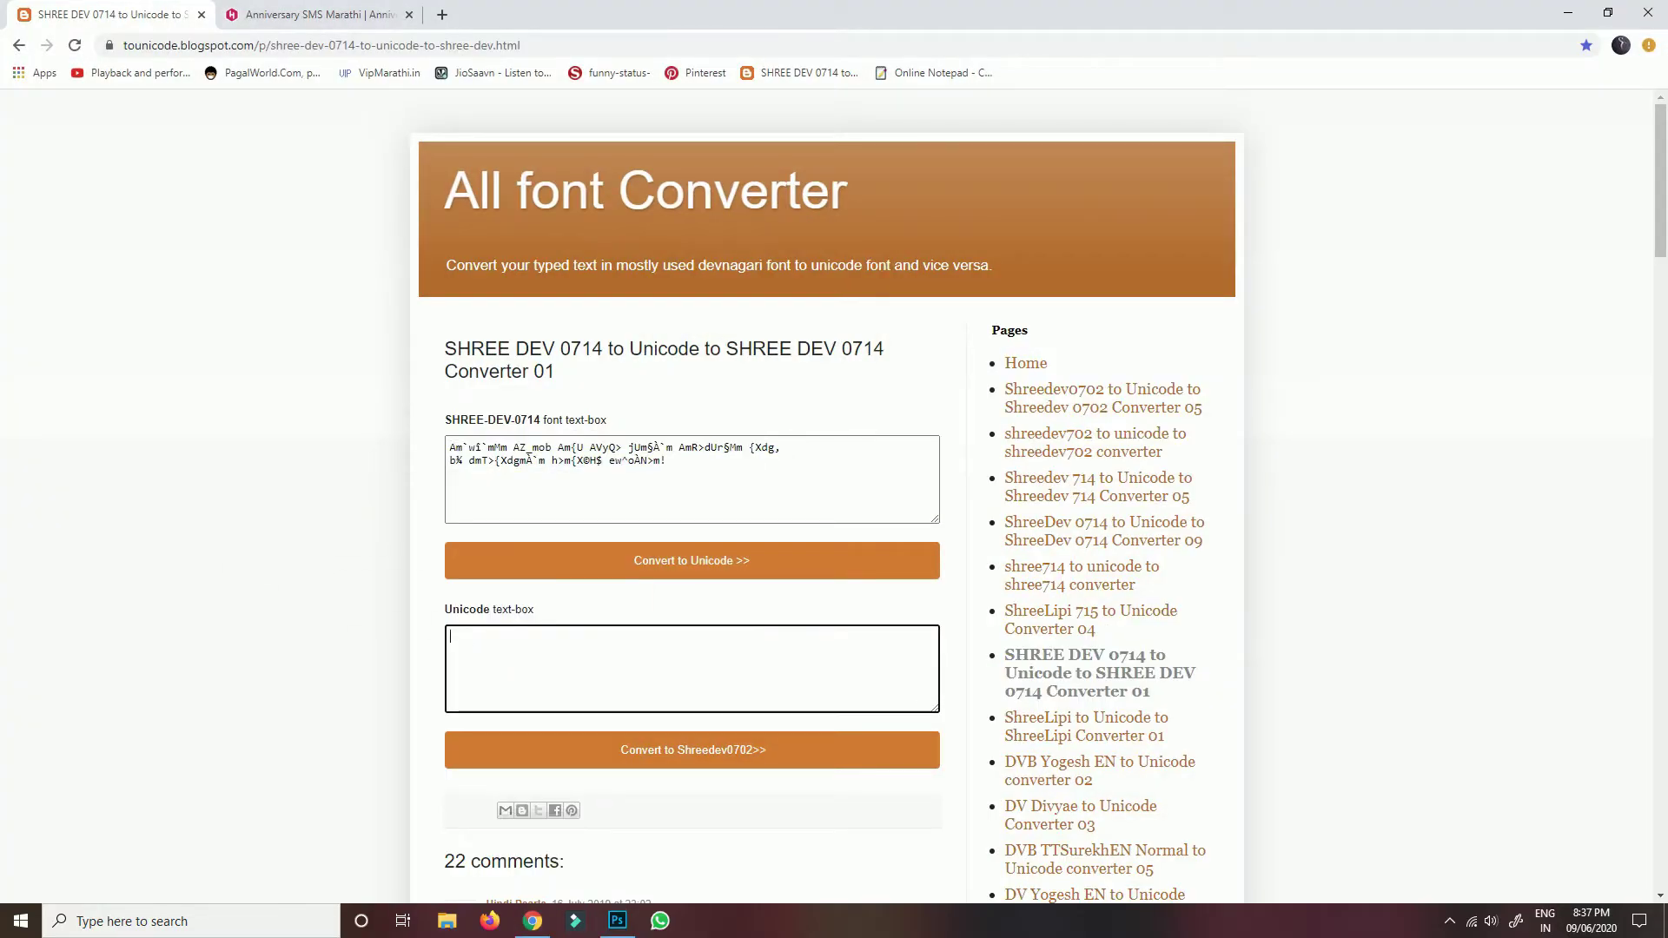
{"action": "key", "text": "super+space"}
{"action": "type", "text": "ताई आणि"}
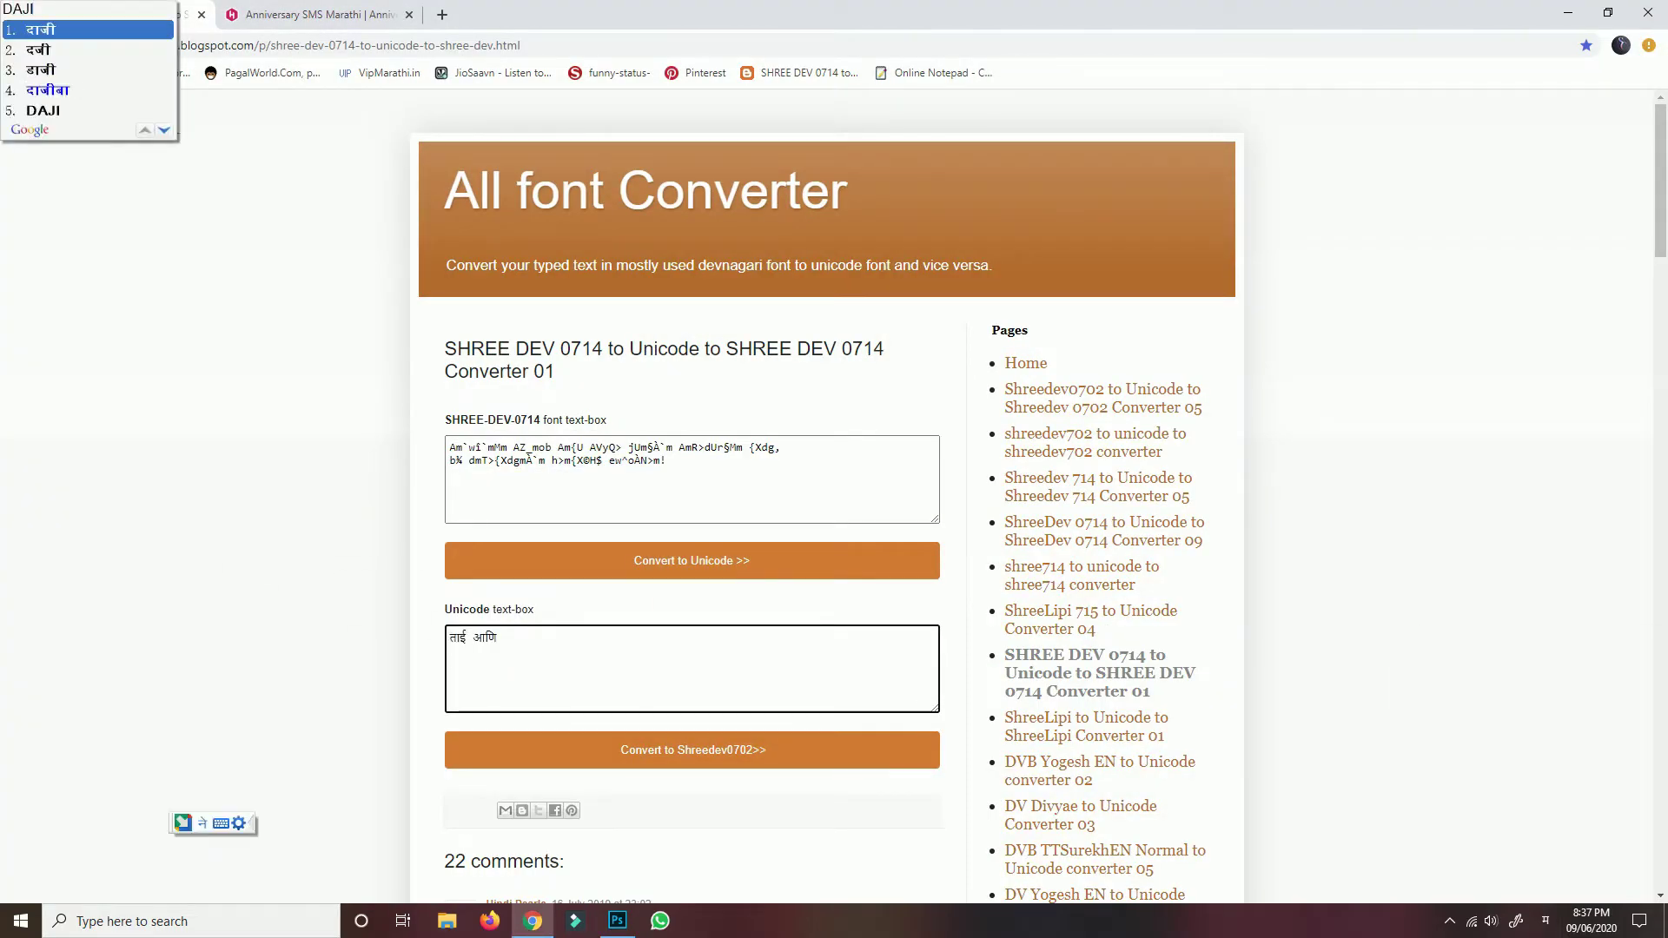
{"action": "key", "text": "space"}
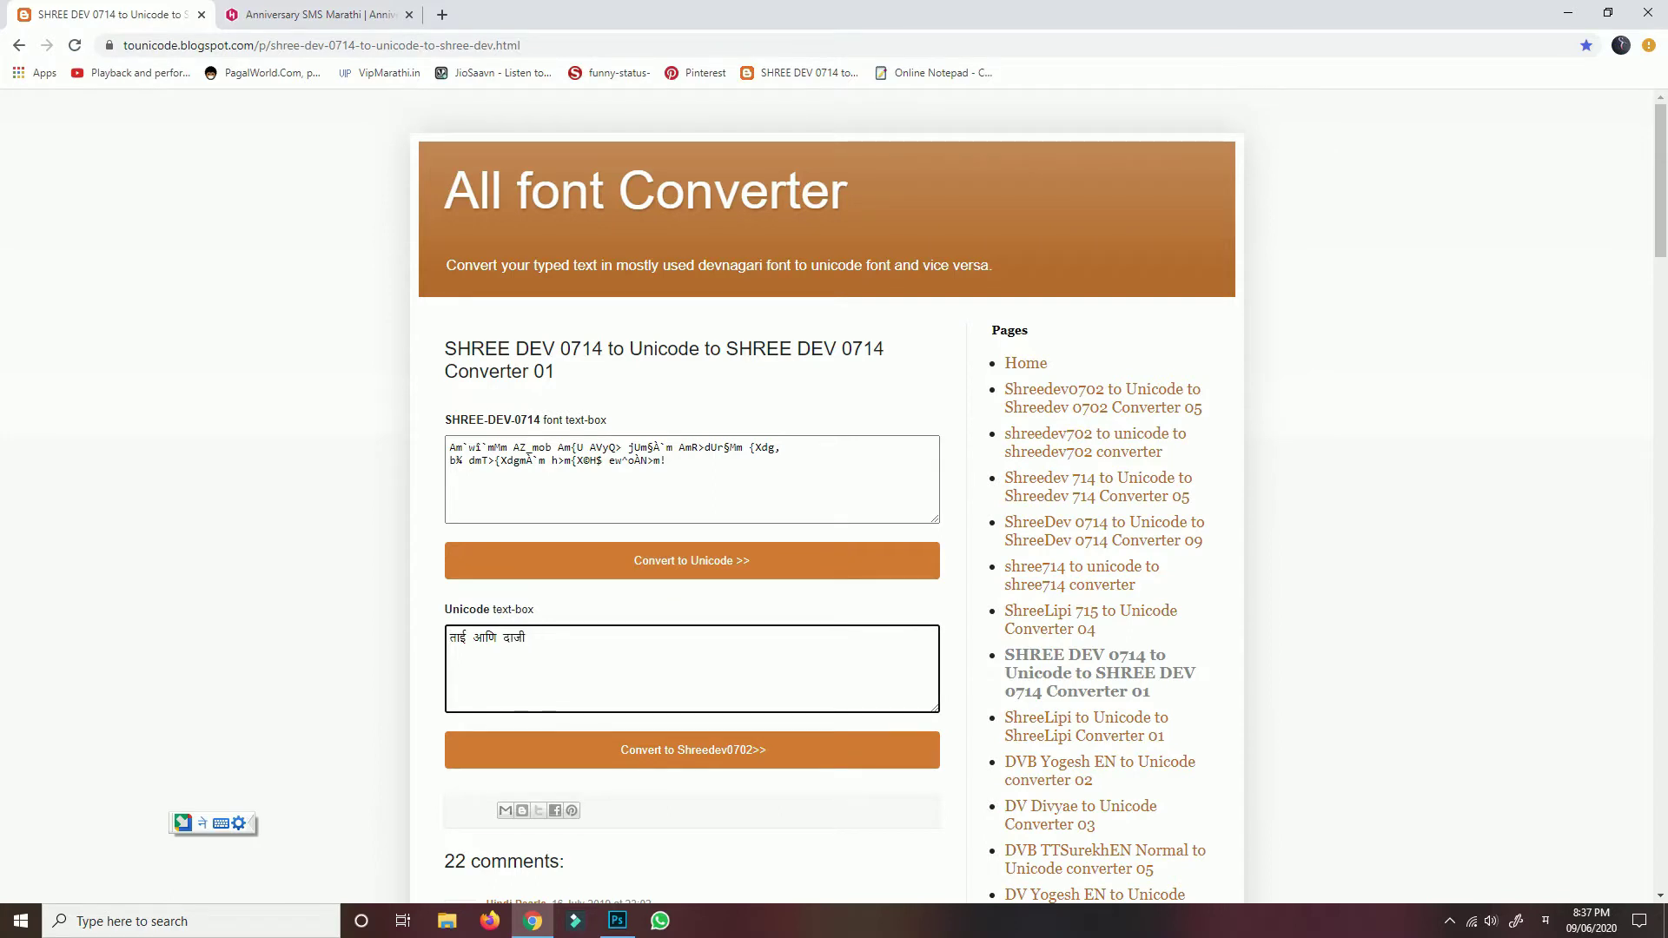
{"action": "type", "text": "यांना LA"}
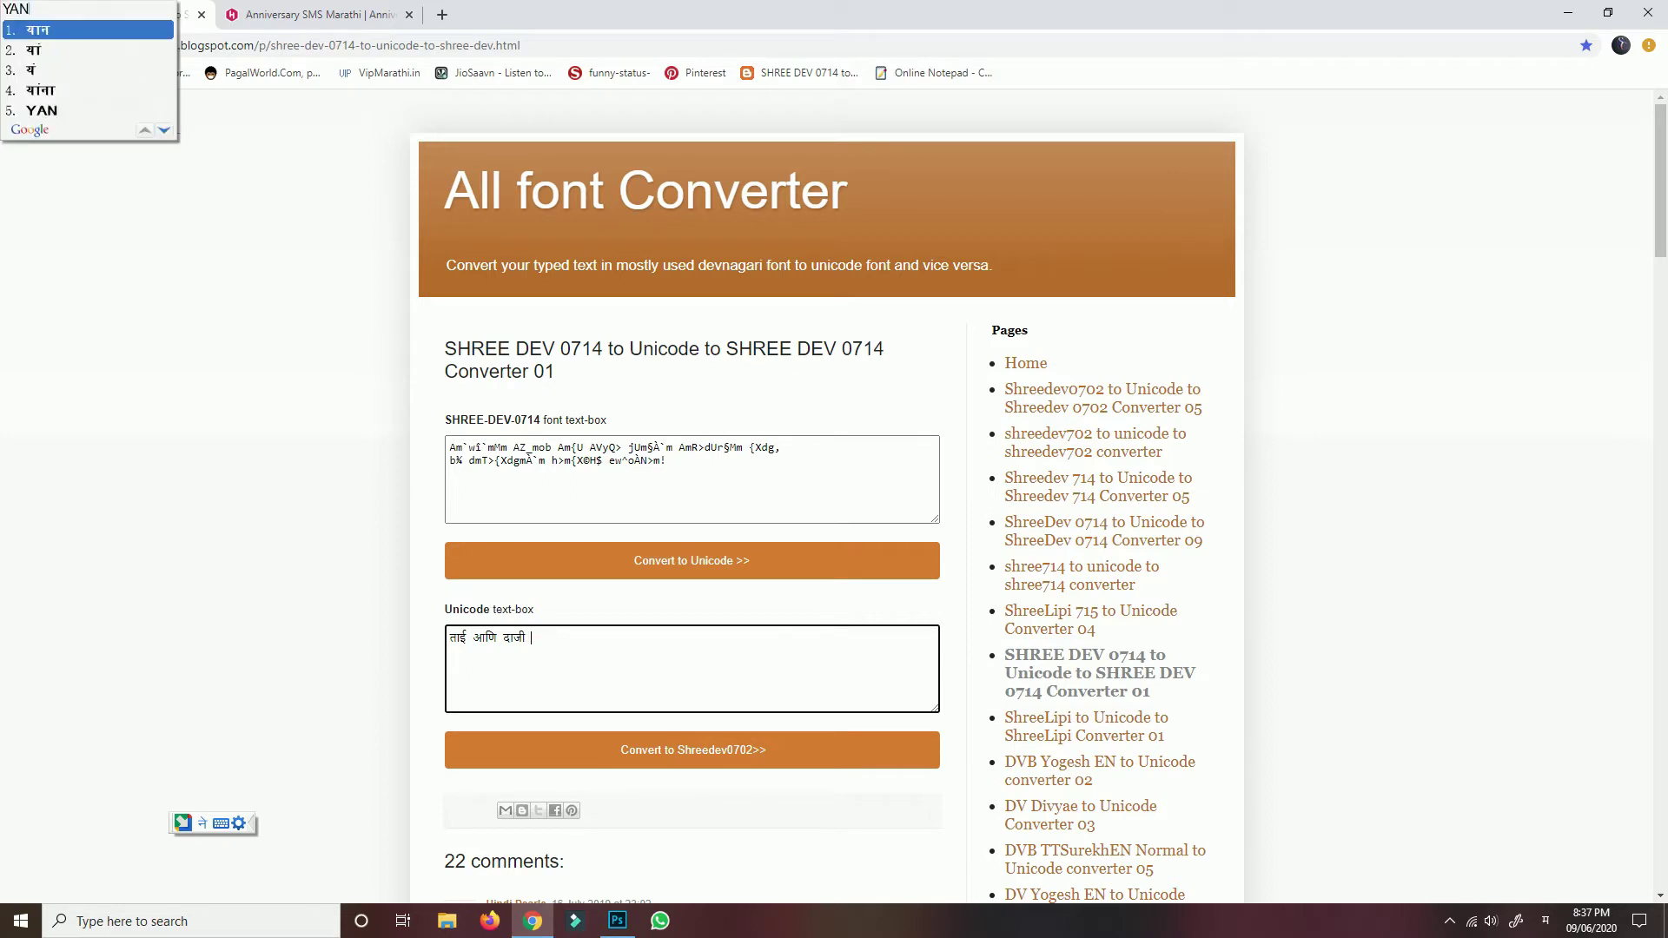
{"action": "type", "text": "GNV"}
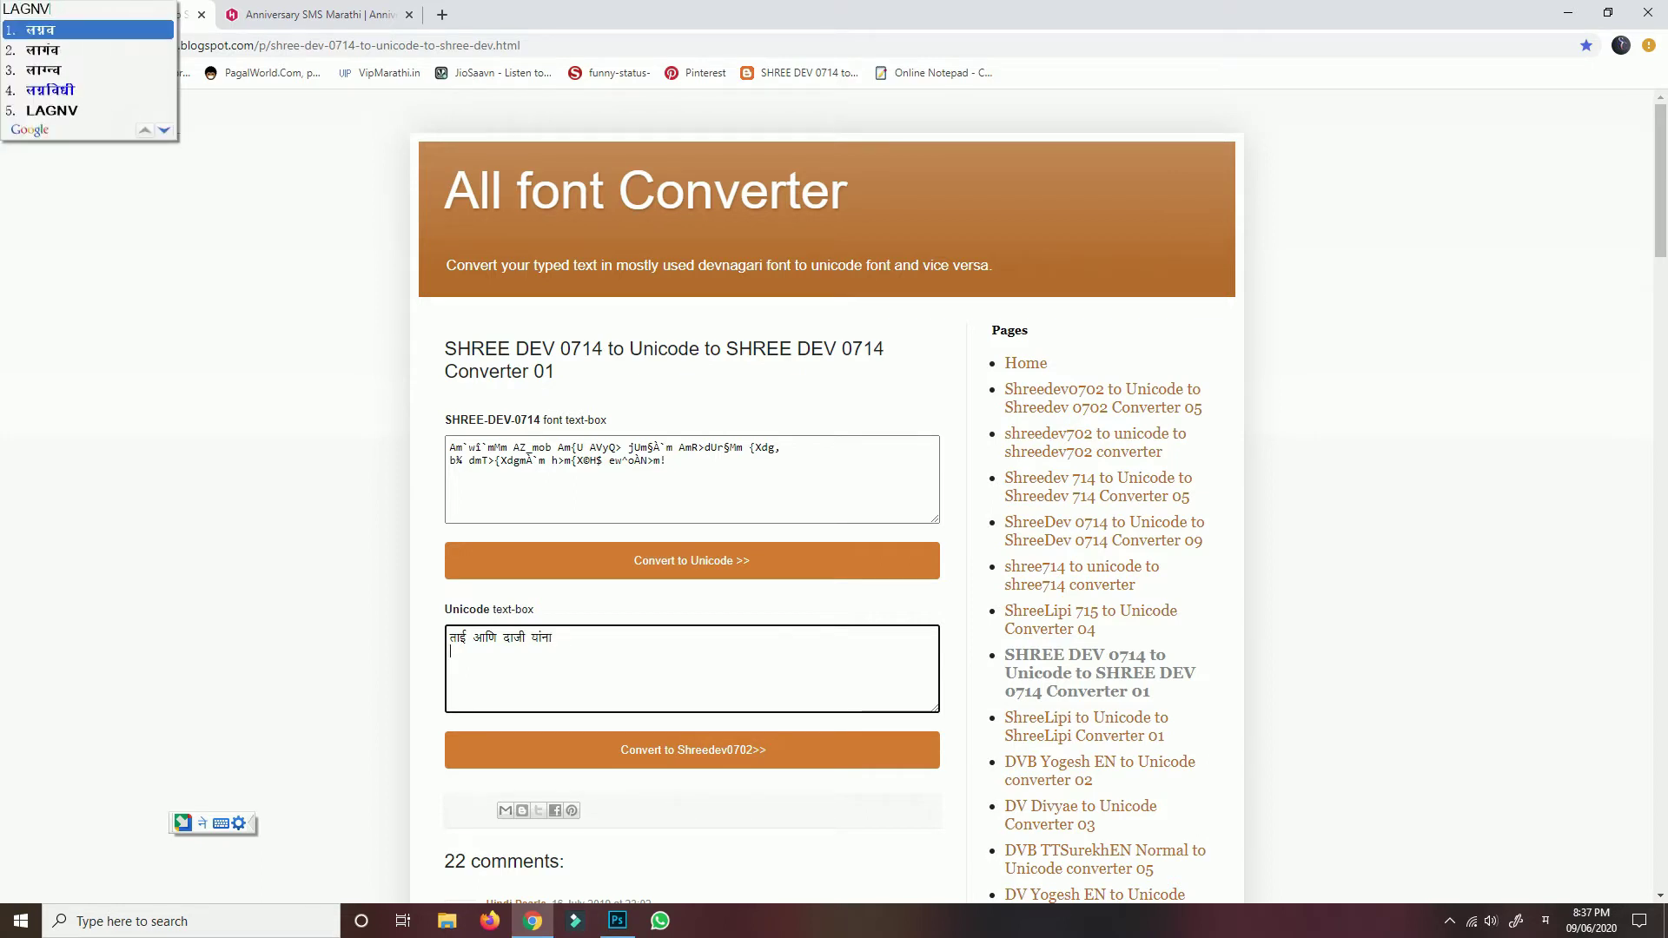
{"action": "type", "text": "ADIVASACHYAH"}
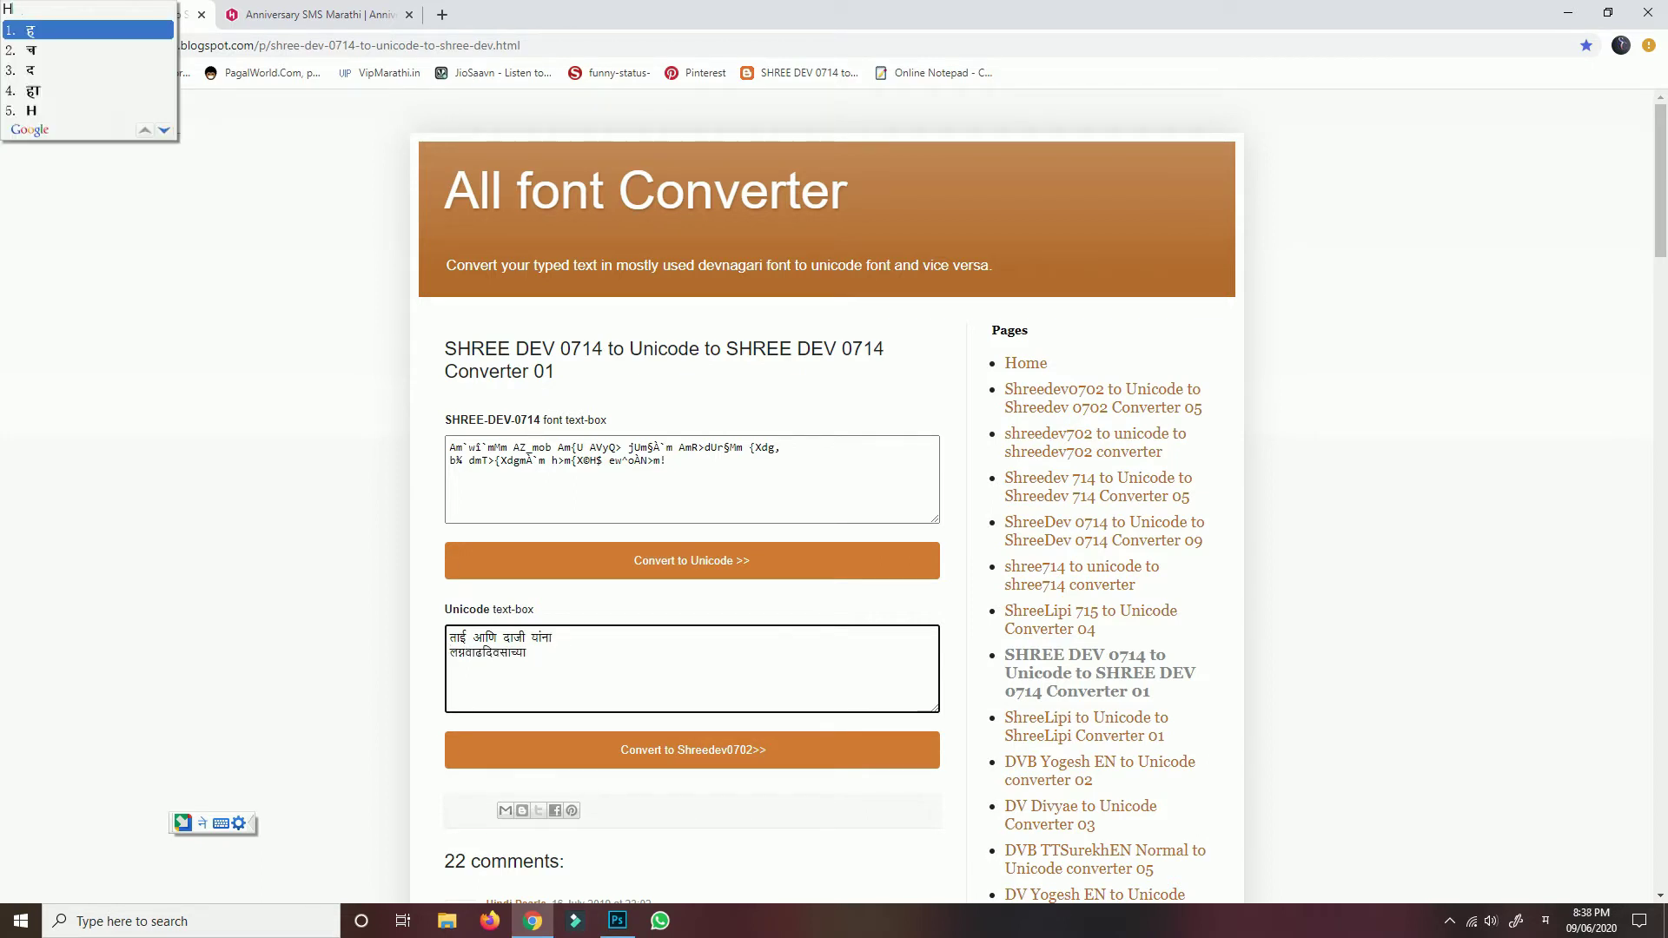
{"action": "type", "text": "ARDIK SHUBHECHHA..!"}
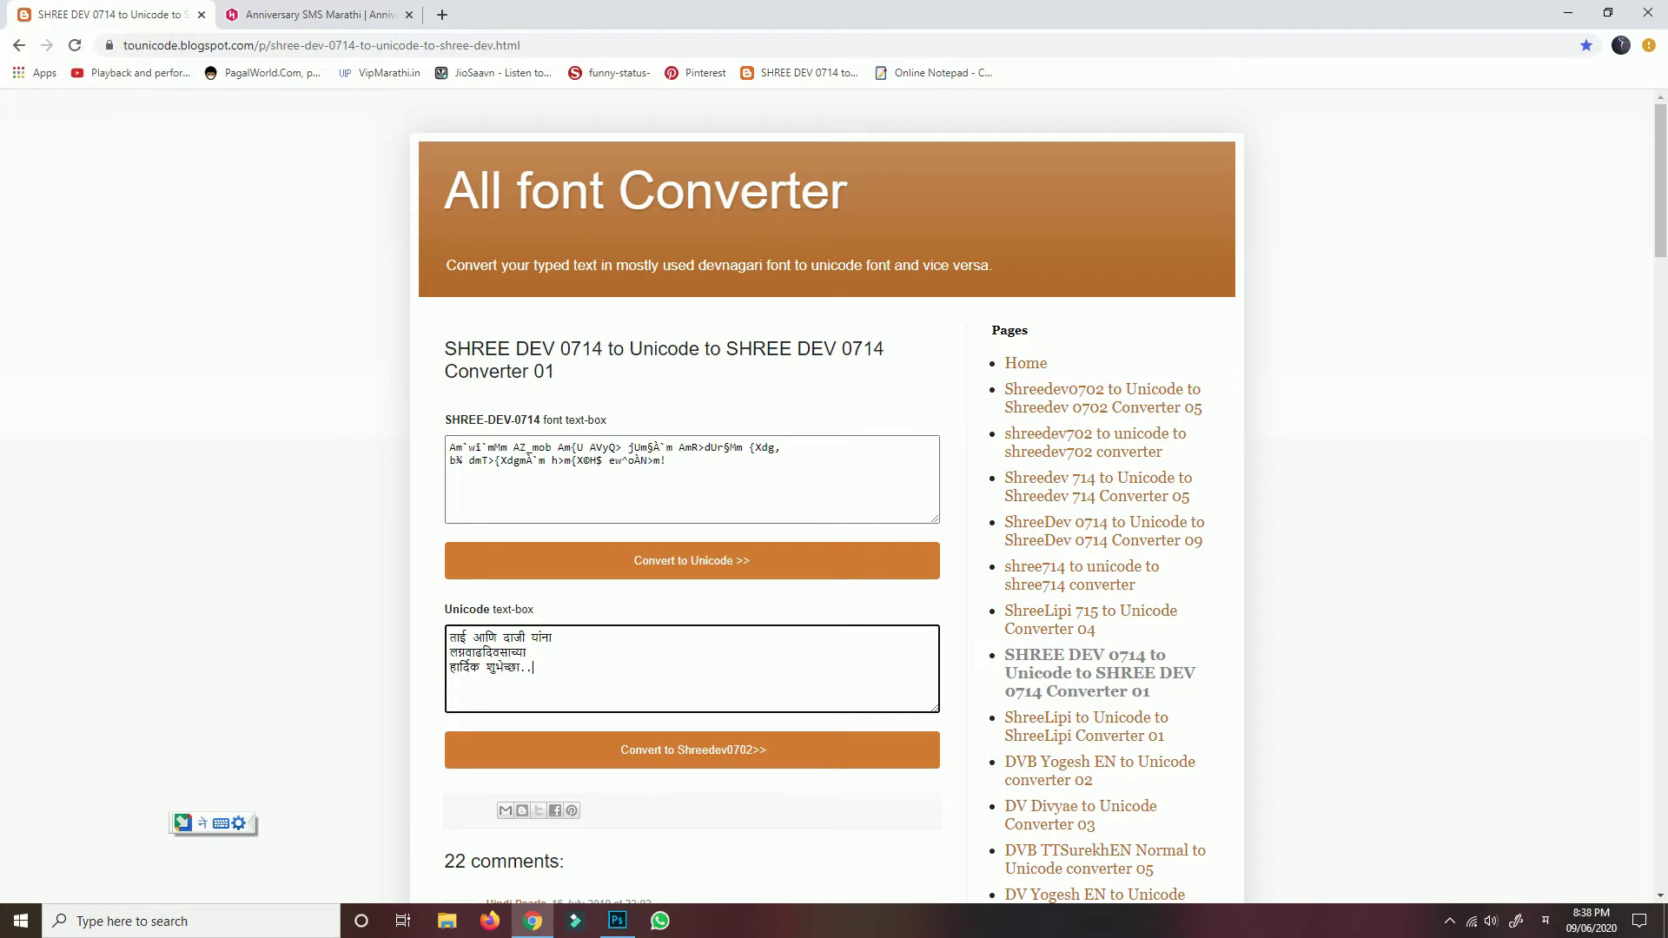
- Convert the greeting to the Shreedev encoding and paste it into Photoshop as a text layer below the couple
{"action": "key", "text": "Tab"}
{"action": "key", "text": "Return"}
{"action": "key", "text": "alt+Tab"}
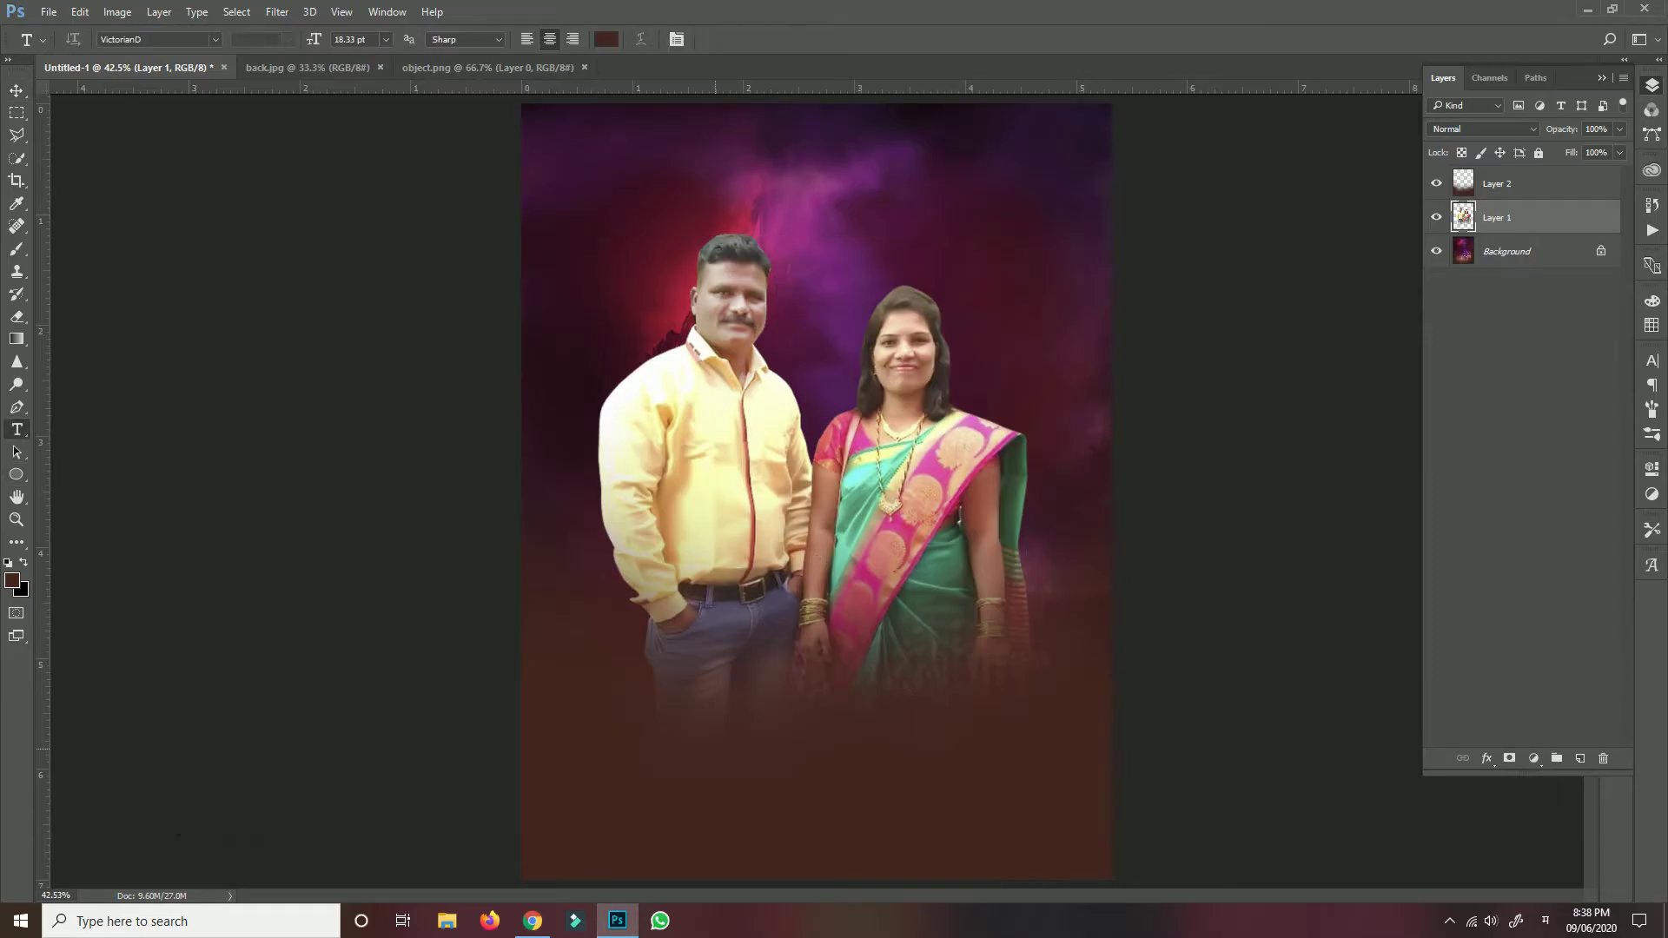
{"action": "left_click", "coordinate": [714, 752]}
{"action": "key", "text": "ctrl+v"}
- Colour the whole greeting text white and move its layer above the brown fade layer
{"action": "key", "text": "ctrl+a"}
{"action": "left_click", "coordinate": [605, 39]}
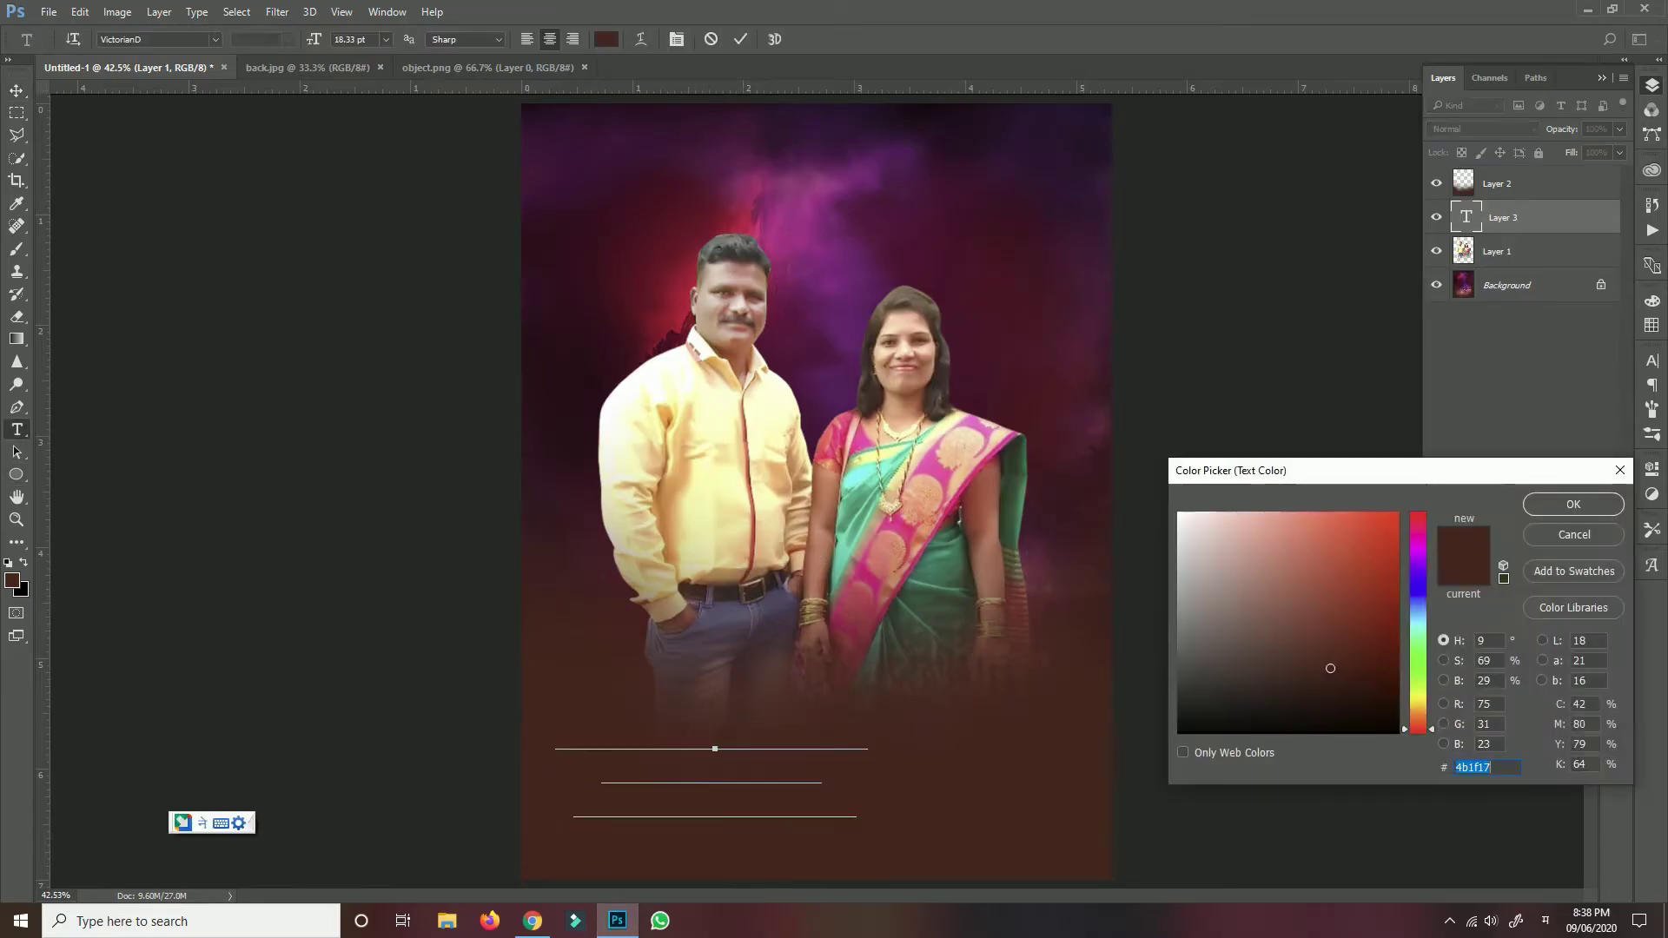
{"action": "left_click", "coordinate": [1183, 510]}
{"action": "left_click", "coordinate": [1578, 502]}
{"action": "left_click", "coordinate": [740, 39]}
{"action": "left_click_drag", "start_coordinate": [1579, 213], "coordinate": [1554, 178]}
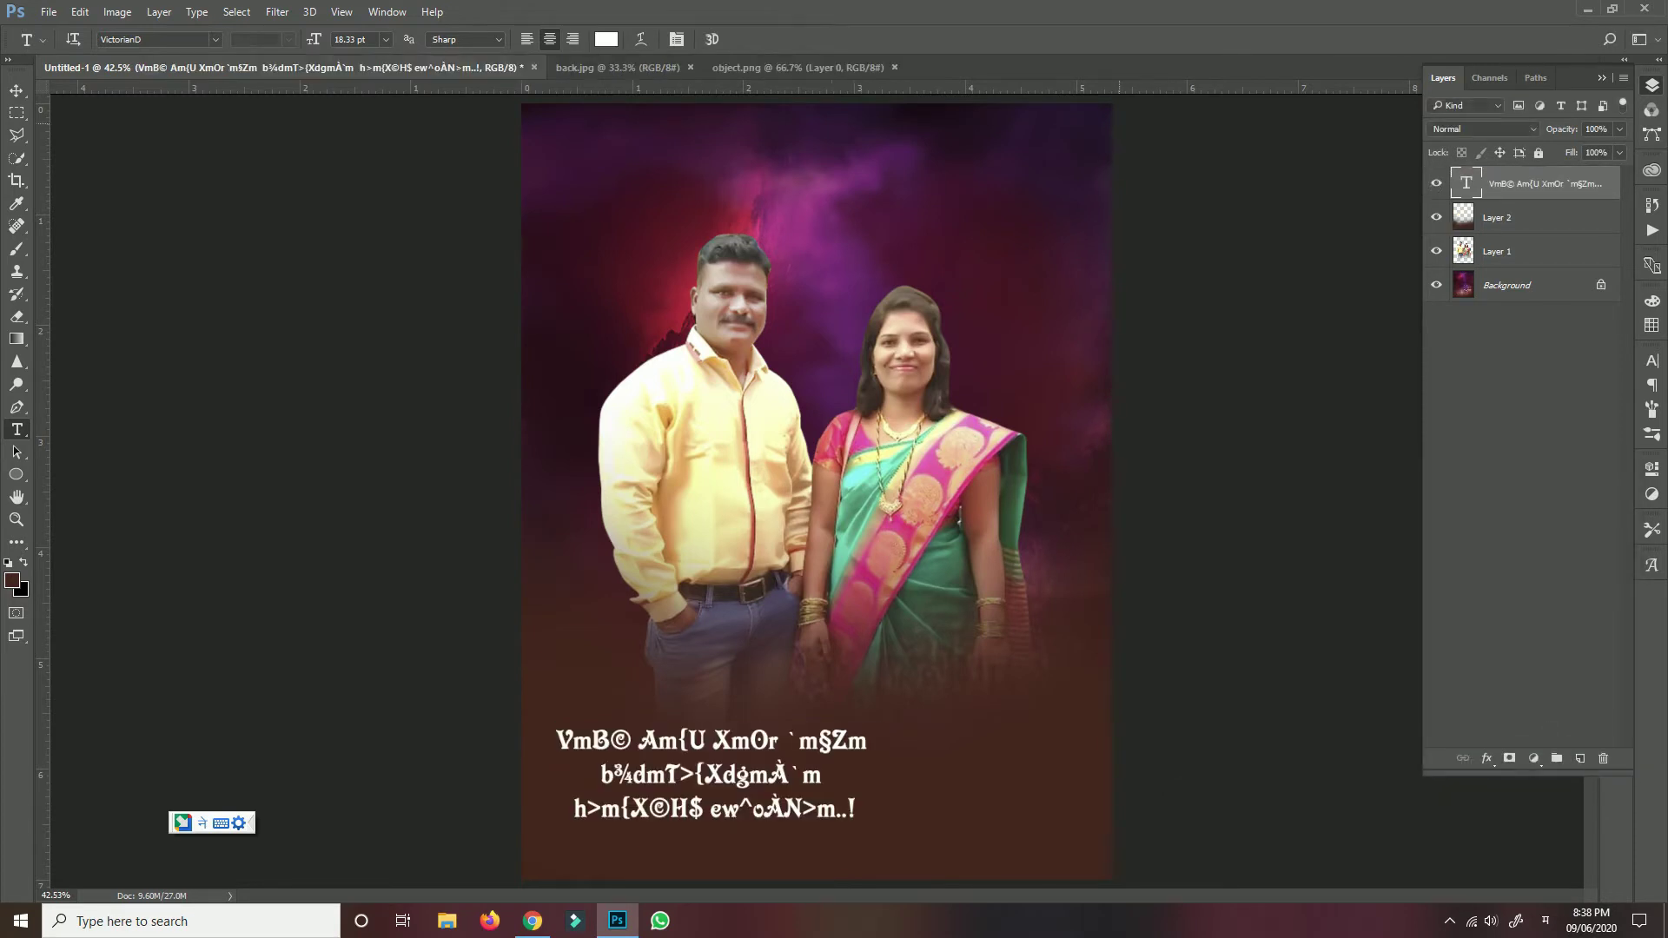
- Set the greeting's font to SHREE-DEV7-5005 and close the gap after the first letter of "हार्दिक"
{"action": "left_click", "coordinate": [214, 39]}
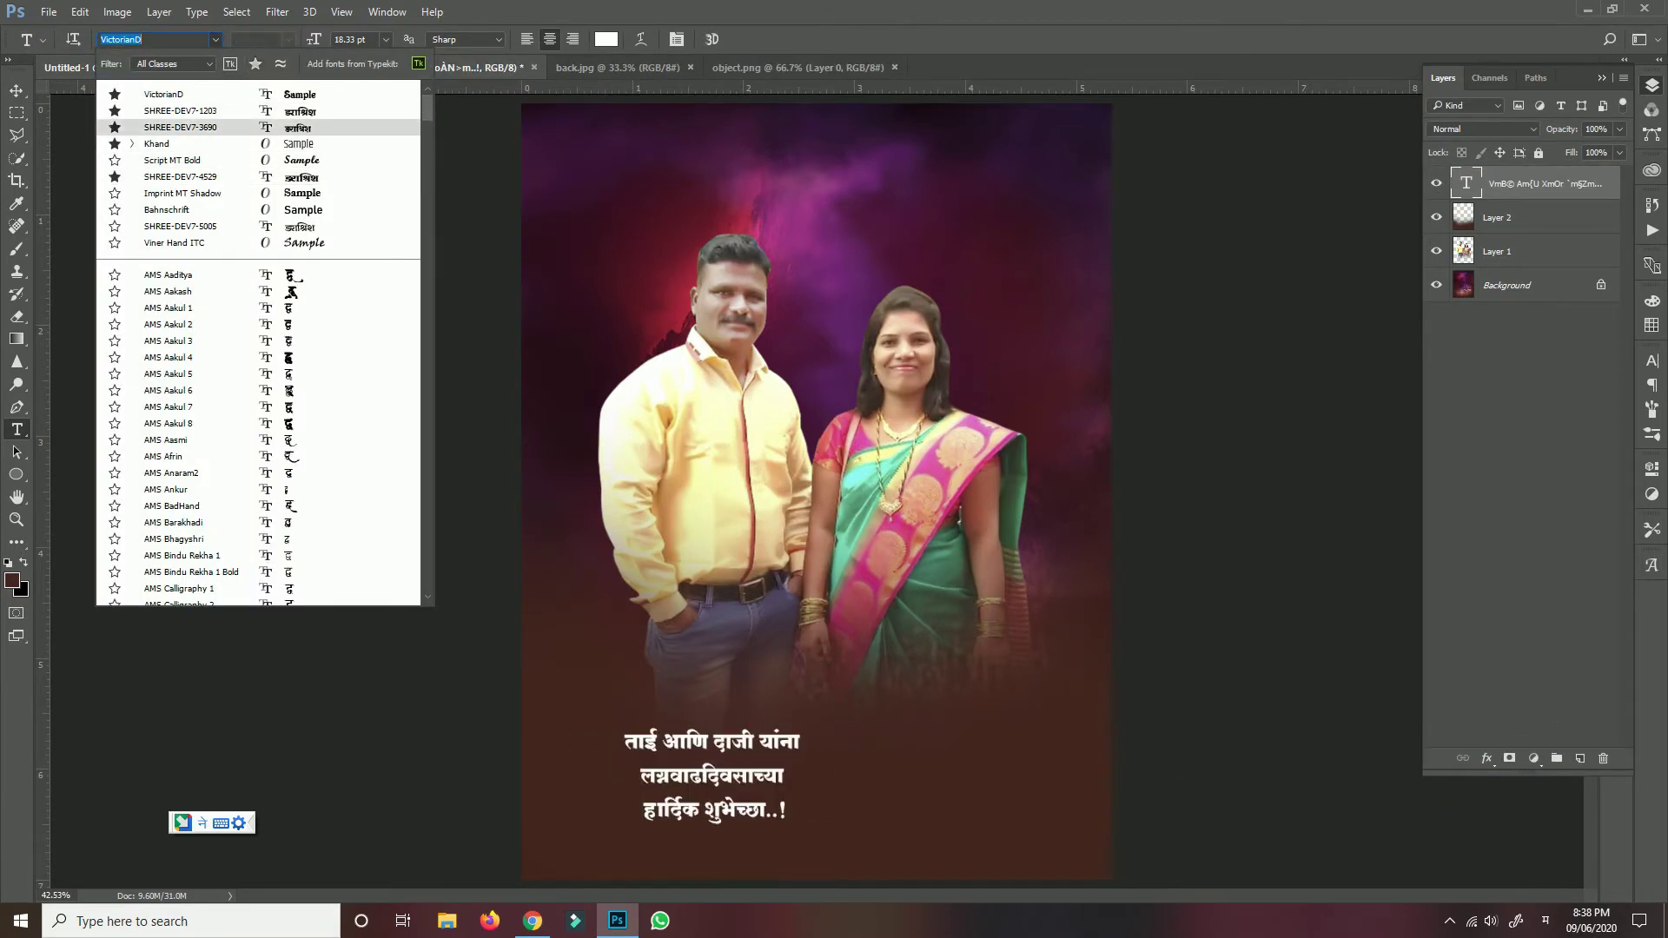
{"action": "key", "text": "Down"}
{"action": "key", "text": "Down"}
{"action": "key", "text": "Down"}
{"action": "key", "text": "Down"}
{"action": "key", "text": "Down"}
{"action": "key", "text": "Down"}
{"action": "key", "text": "Return"}
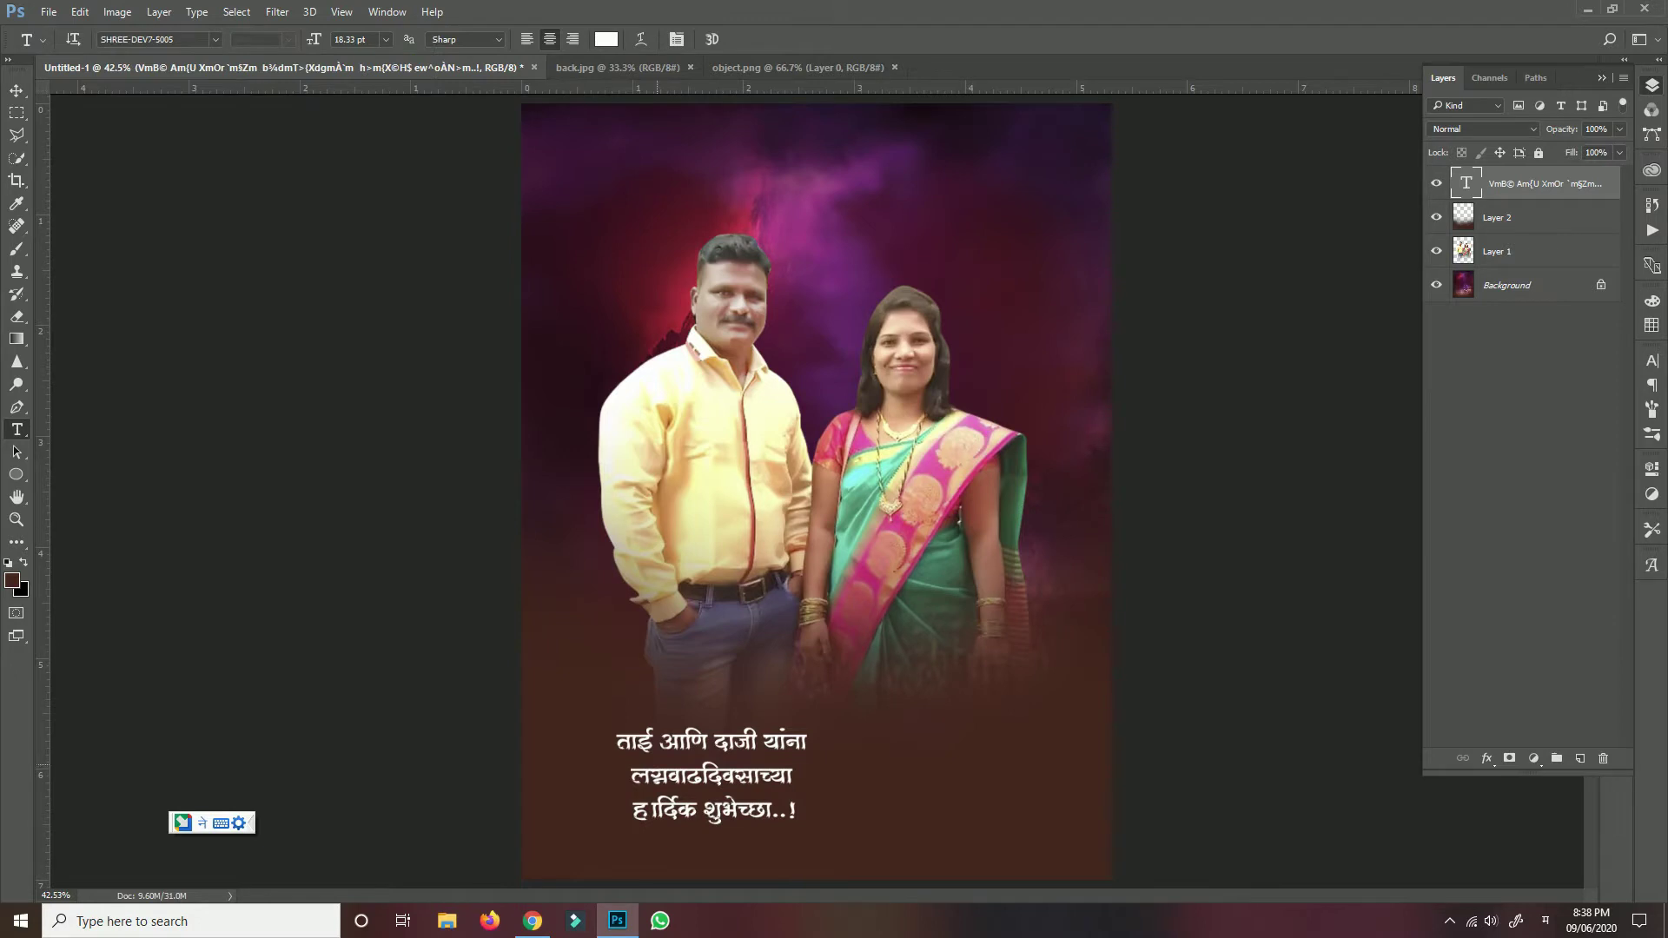
{"action": "left_click", "coordinate": [650, 810]}
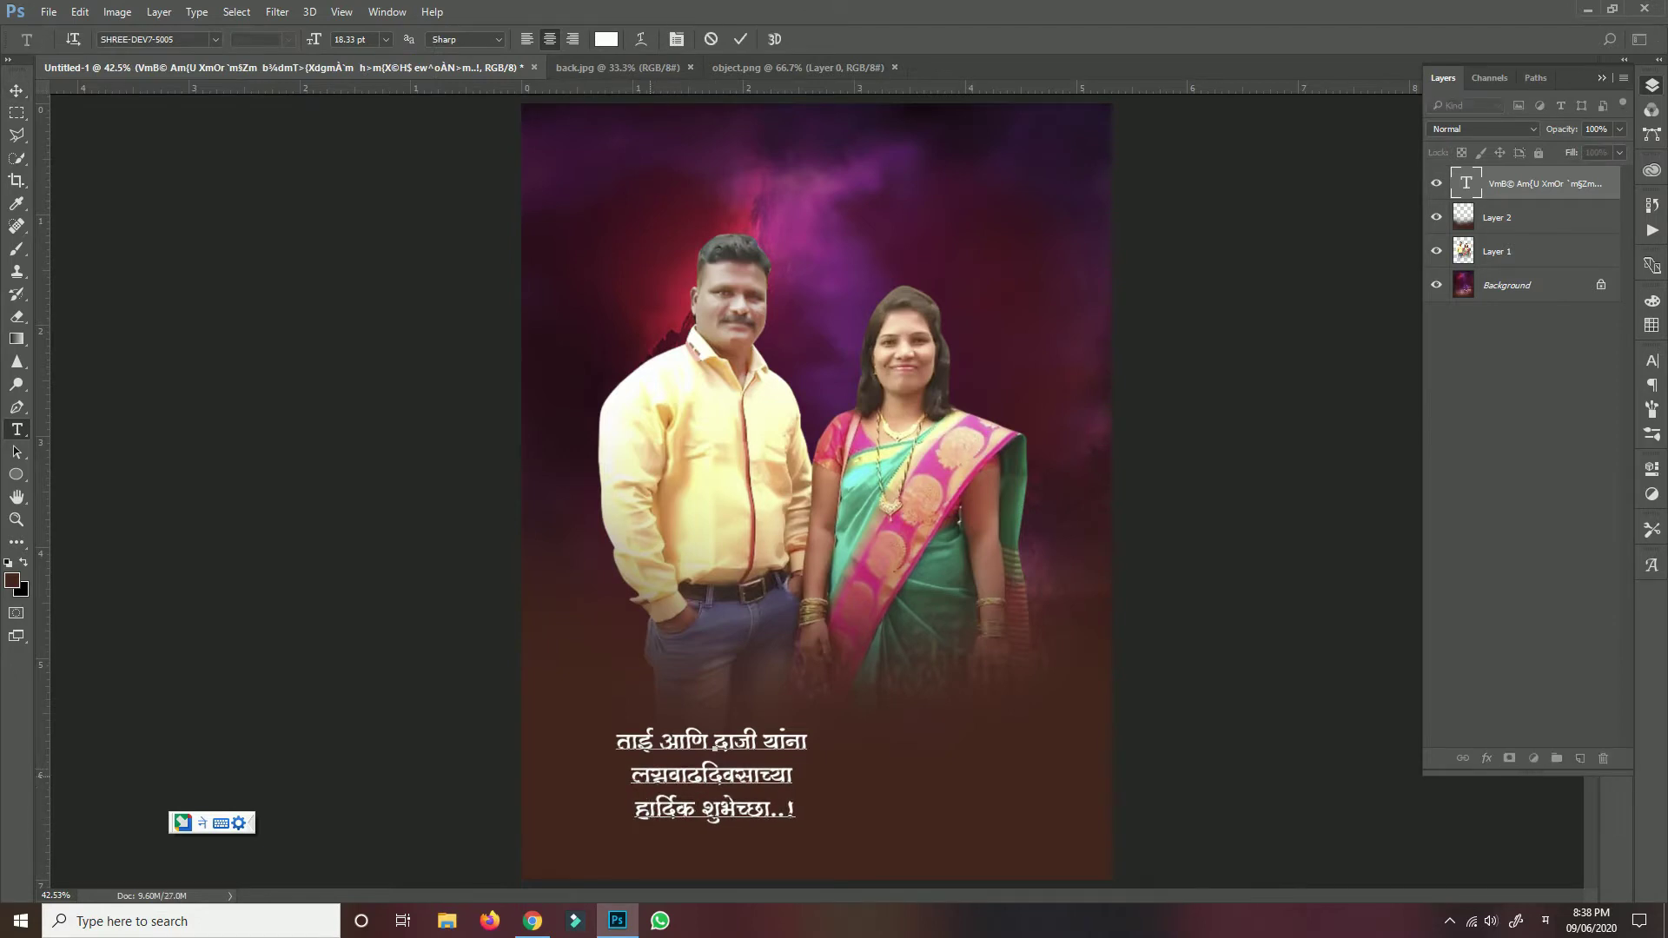
- Cut the last two lines out of the greeting and paste them as a separate text layer beside the first line
{"action": "key", "text": "shift+End"}
{"action": "key", "text": "shift+Up"}
{"action": "key", "text": "shift+Home"}
{"action": "key", "text": "ctrl+c"}
{"action": "key", "text": "BackSpace"}
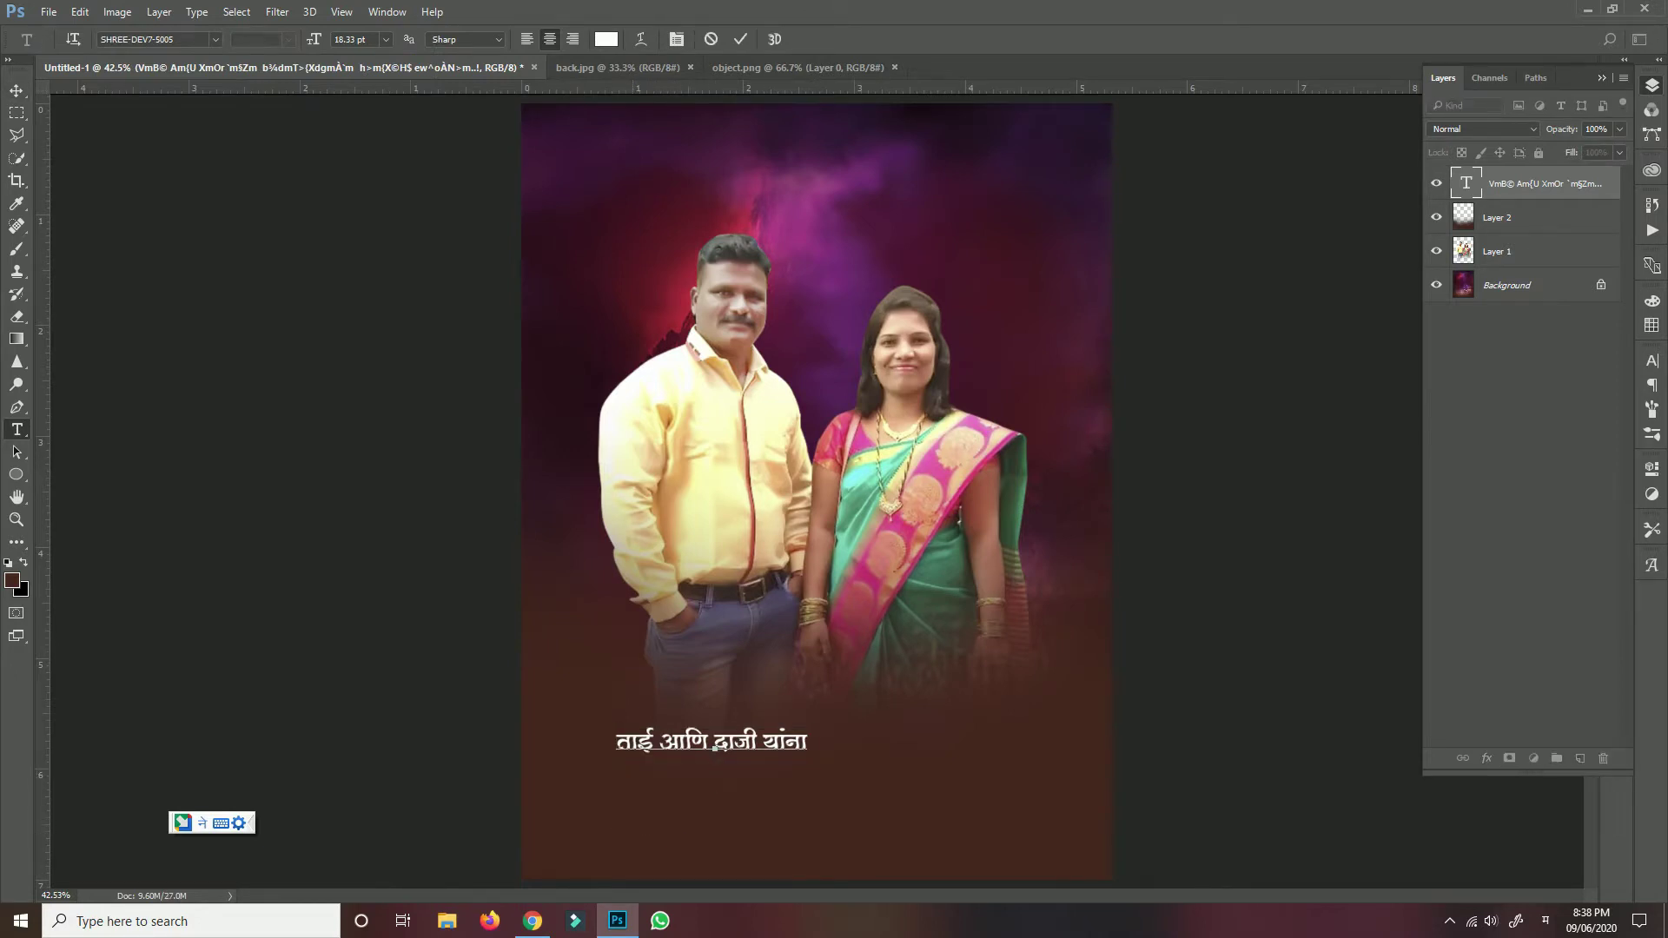
{"action": "key", "text": "ctrl+Return"}
{"action": "left_click", "coordinate": [878, 741]}
{"action": "key", "text": "ctrl+v"}
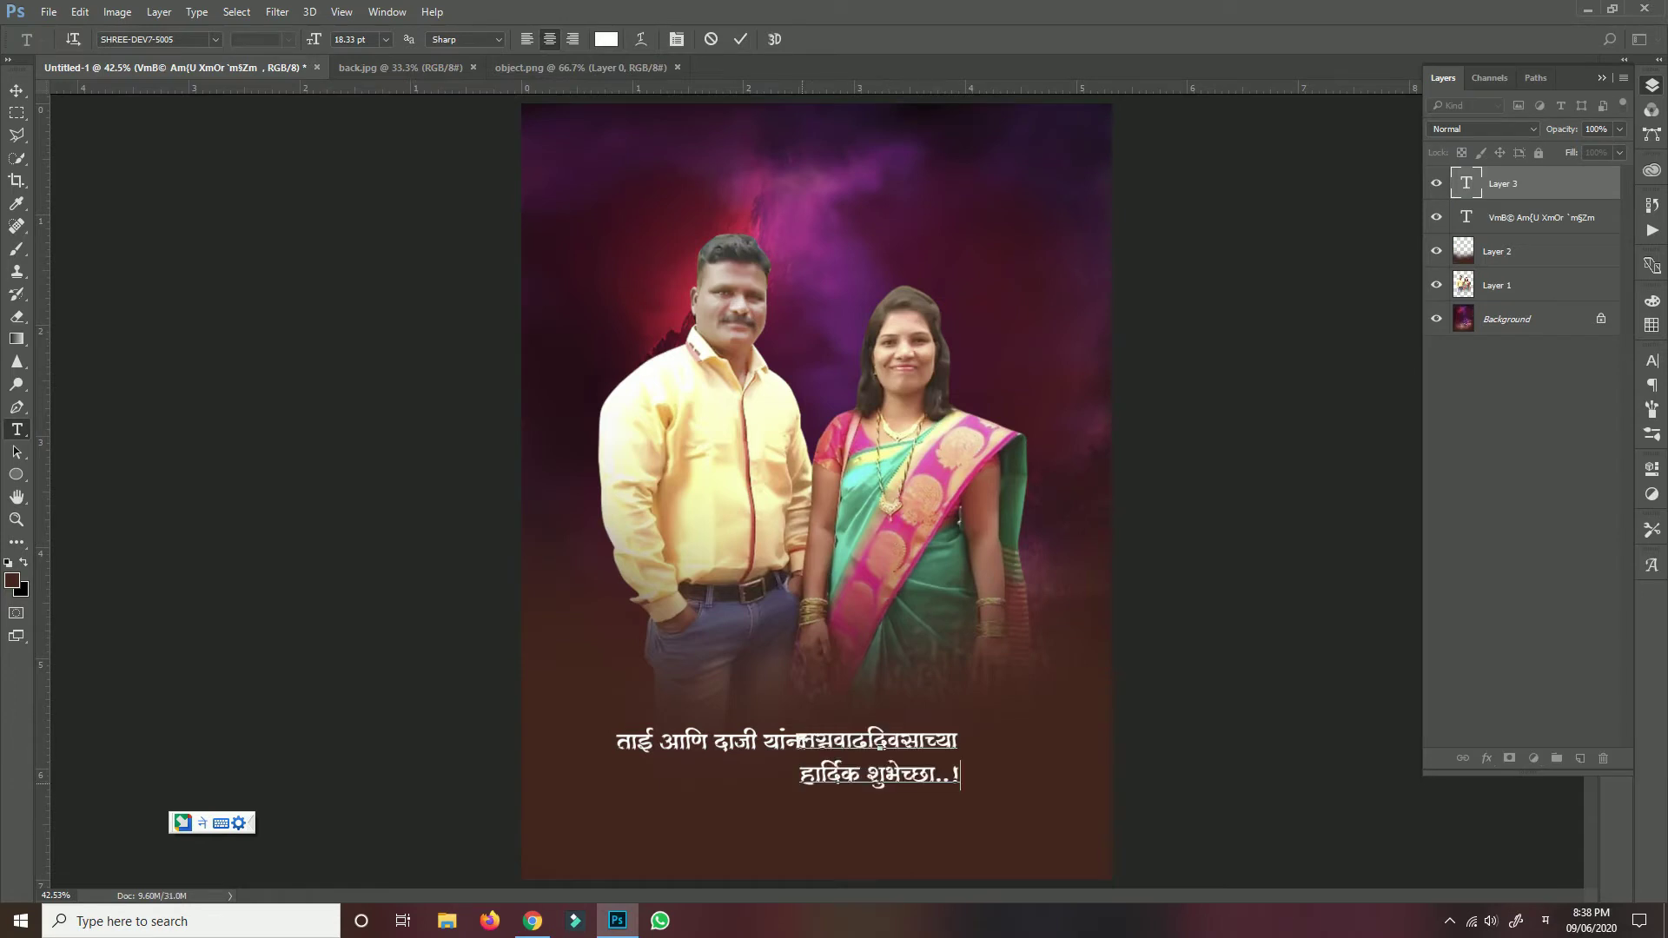
- Cut "हार्दिक शुभेच्छा..!" out of the new text layer and paste it as its own text layer below
{"action": "key", "text": "shift+Home"}
{"action": "key", "text": "ctrl+c"}
{"action": "key", "text": "BackSpace"}
{"action": "key", "text": "BackSpace"}
{"action": "left_click", "coordinate": [740, 39]}
{"action": "left_click", "coordinate": [828, 795]}
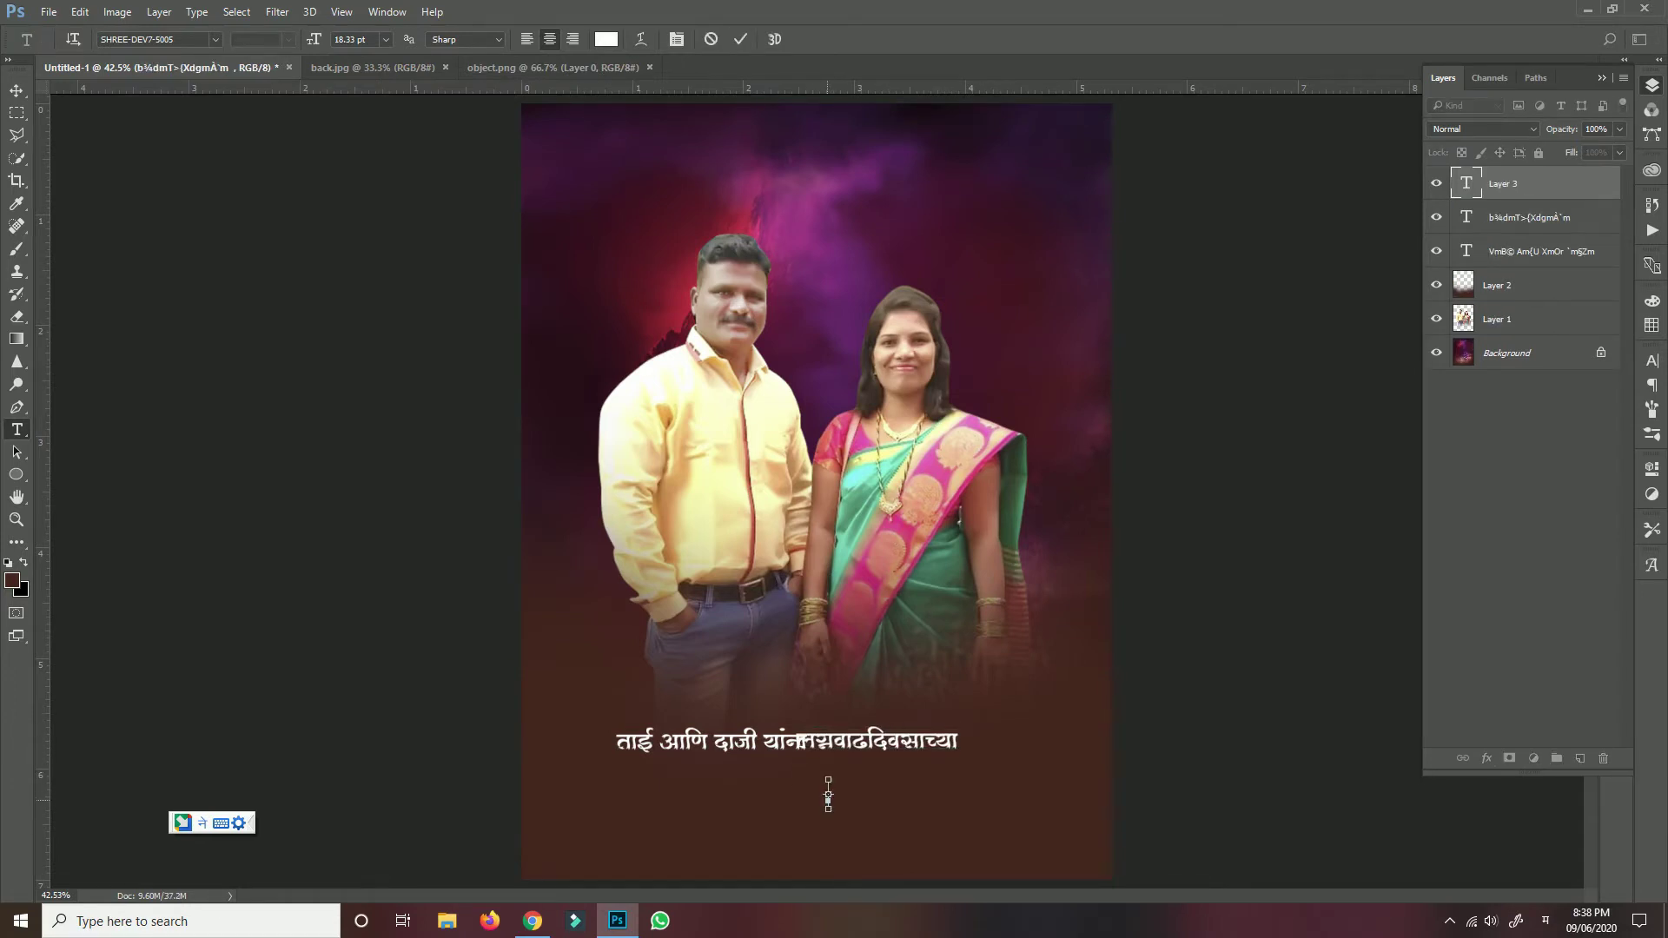
{"action": "key", "text": "ctrl+v"}
{"action": "key", "text": "ctrl+Return"}
- Spread the three greeting text layers apart, with "ताई आणि दाजी यांना" above the other two lines
{"action": "key", "text": "v"}
{"action": "scroll", "coordinate": [825, 782], "scroll_direction": "up", "scroll_amount": 3}
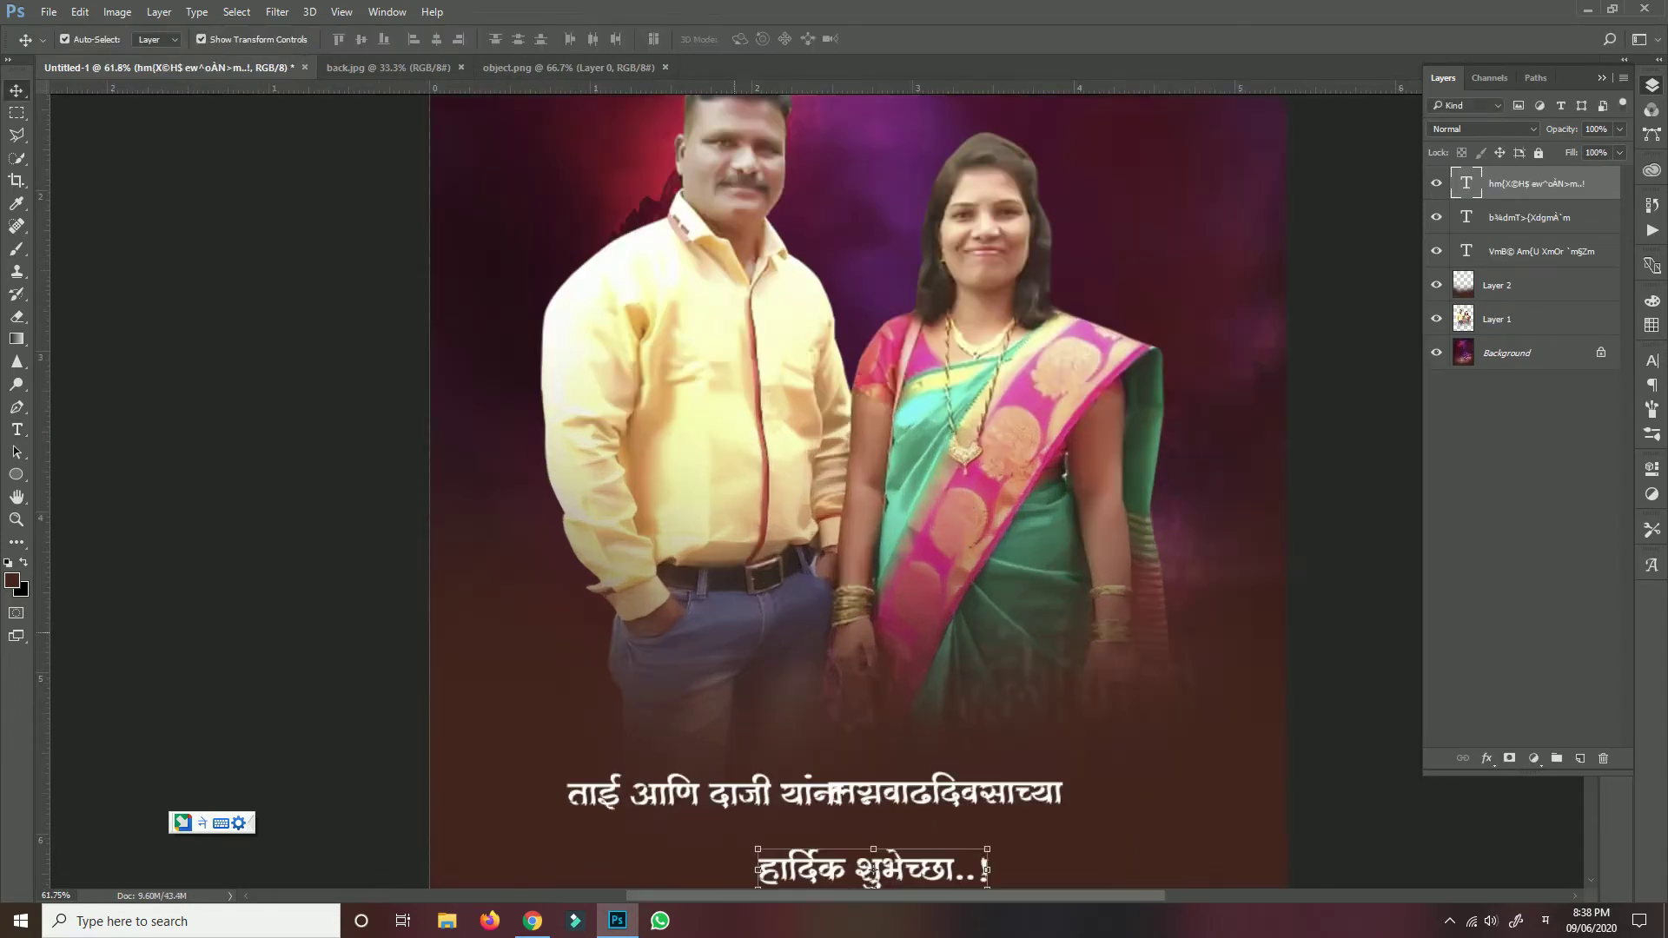
{"action": "left_click_drag", "start_coordinate": [733, 405], "coordinate": [733, 473]}
{"action": "left_click_drag", "start_coordinate": [825, 343], "coordinate": [825, 423]}
{"action": "left_click_drag", "start_coordinate": [562, 343], "coordinate": [702, 306]}
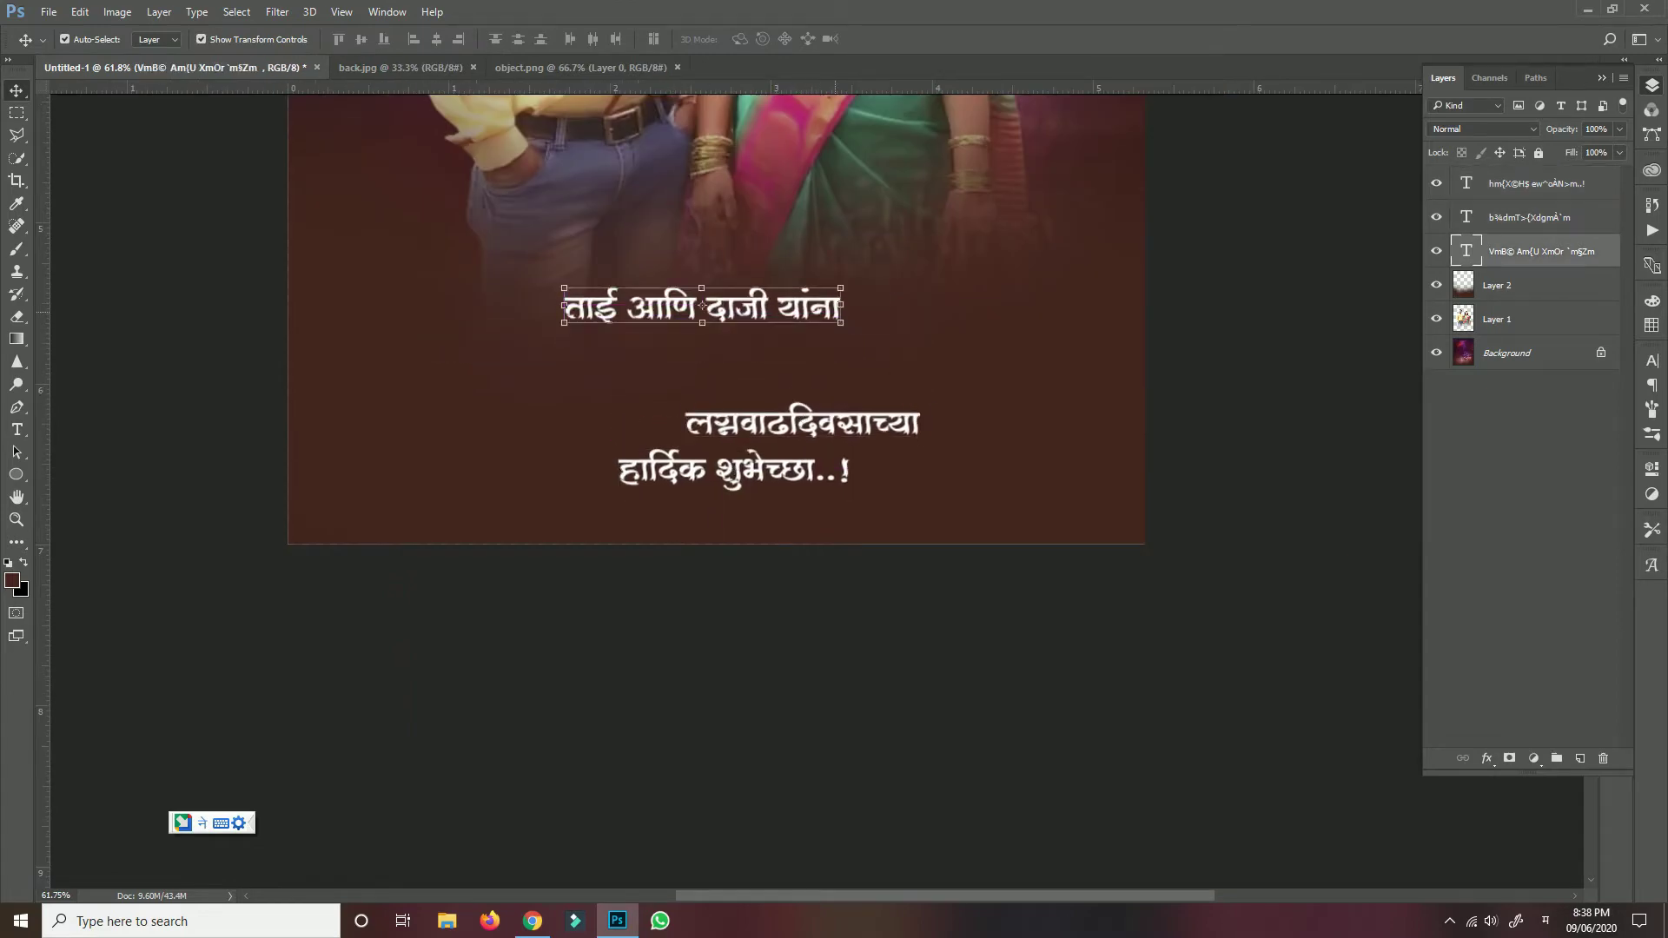
- Enlarge "ताई आणि दाजी यांना" to about 55.5 pt across the poster's lower part
{"action": "left_click_drag", "start_coordinate": [840, 322], "coordinate": [1069, 440]}
{"action": "left_click_drag", "start_coordinate": [882, 242], "coordinate": [990, 265]}
{"action": "left_click_drag", "start_coordinate": [491, 241], "coordinate": [407, 192]}
{"action": "key", "text": "Return"}
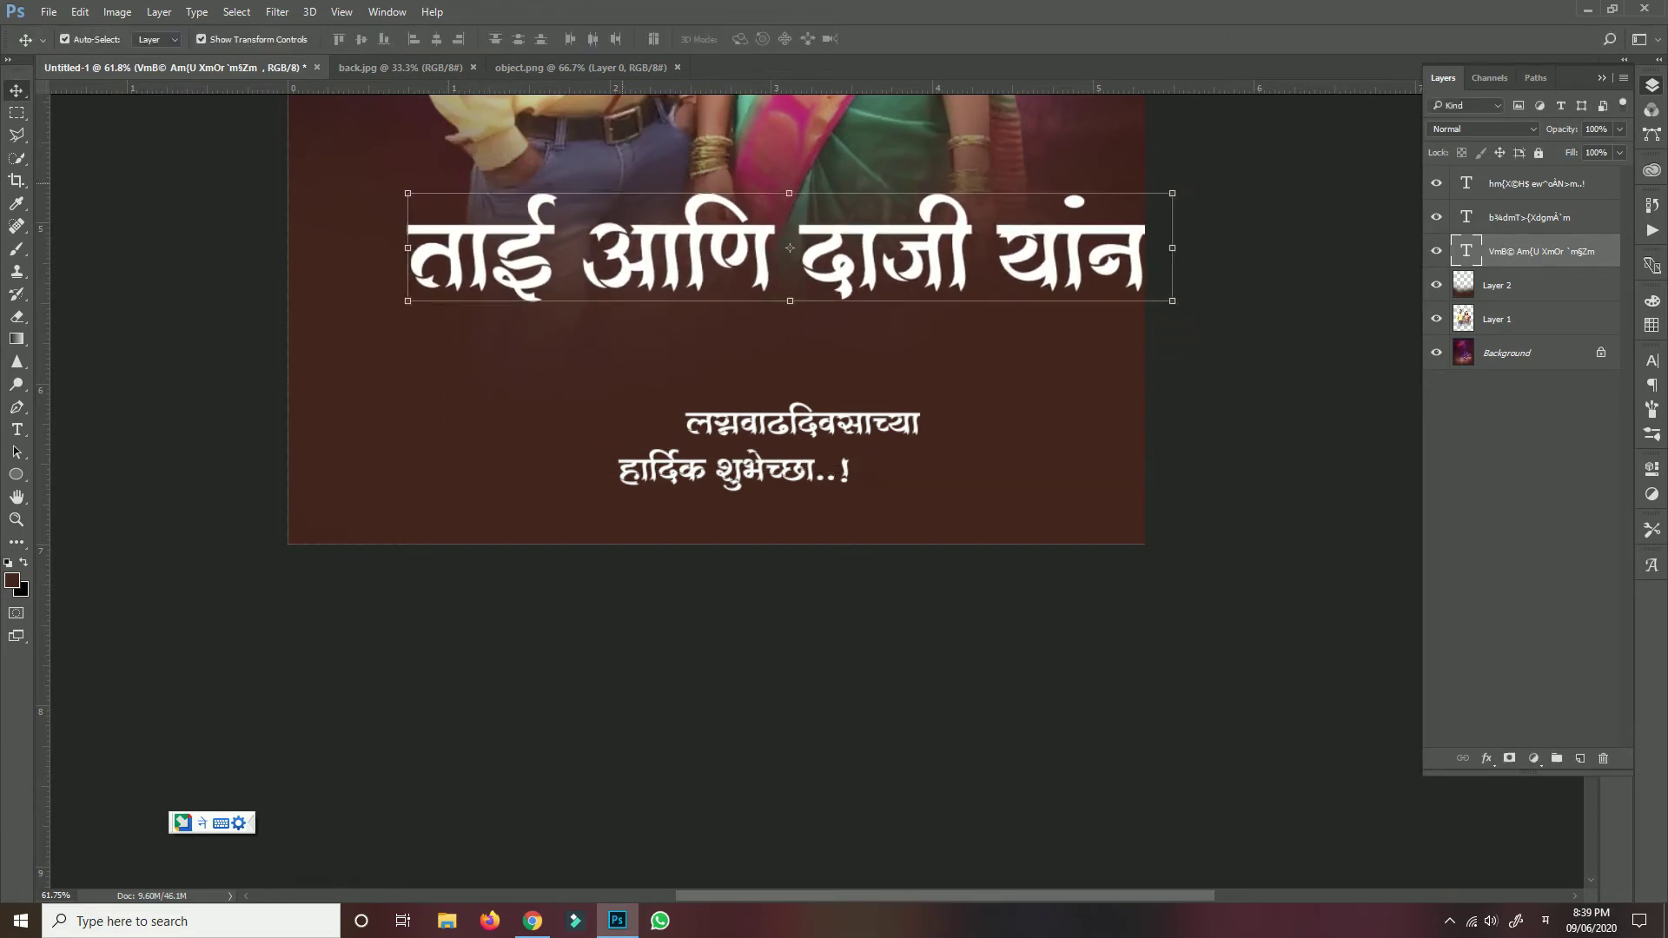
- Cut "यांना" from the end of the first line and place it as its own small text layer
{"action": "key", "text": "t"}
{"action": "left_click_drag", "start_coordinate": [1194, 252], "coordinate": [997, 227]}
{"action": "key", "text": "ctrl+c"}
{"action": "key", "text": "BackSpace"}
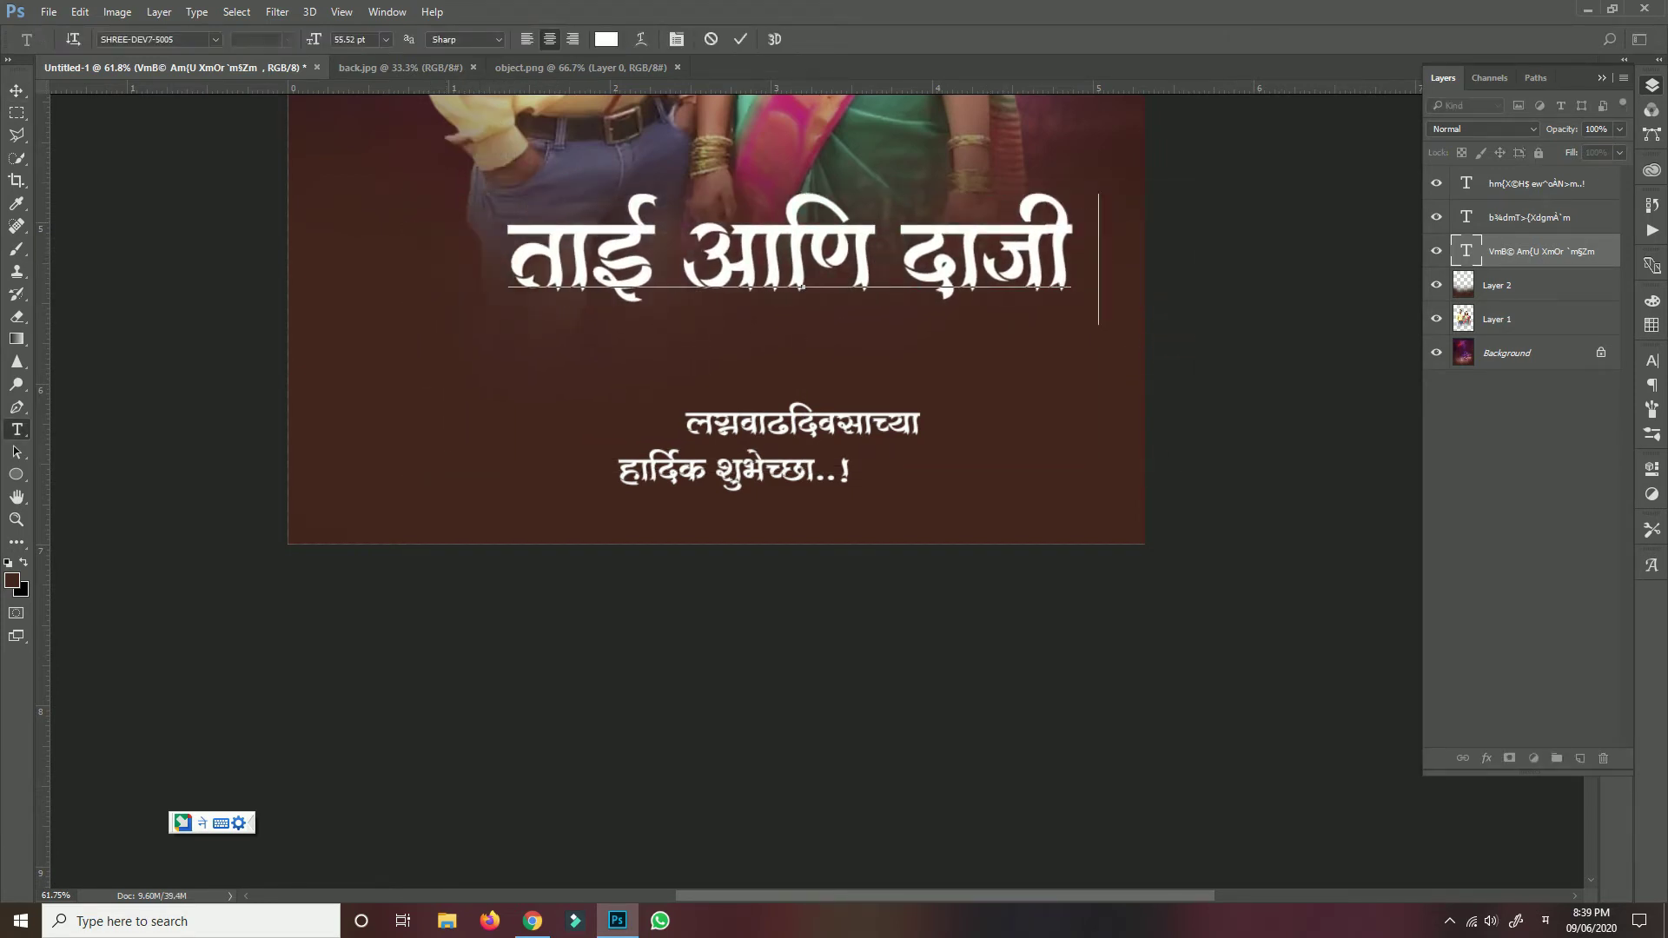
{"action": "left_click", "coordinate": [410, 405]}
{"action": "left_click", "coordinate": [410, 405]}
{"action": "left_click", "coordinate": [16, 90]}
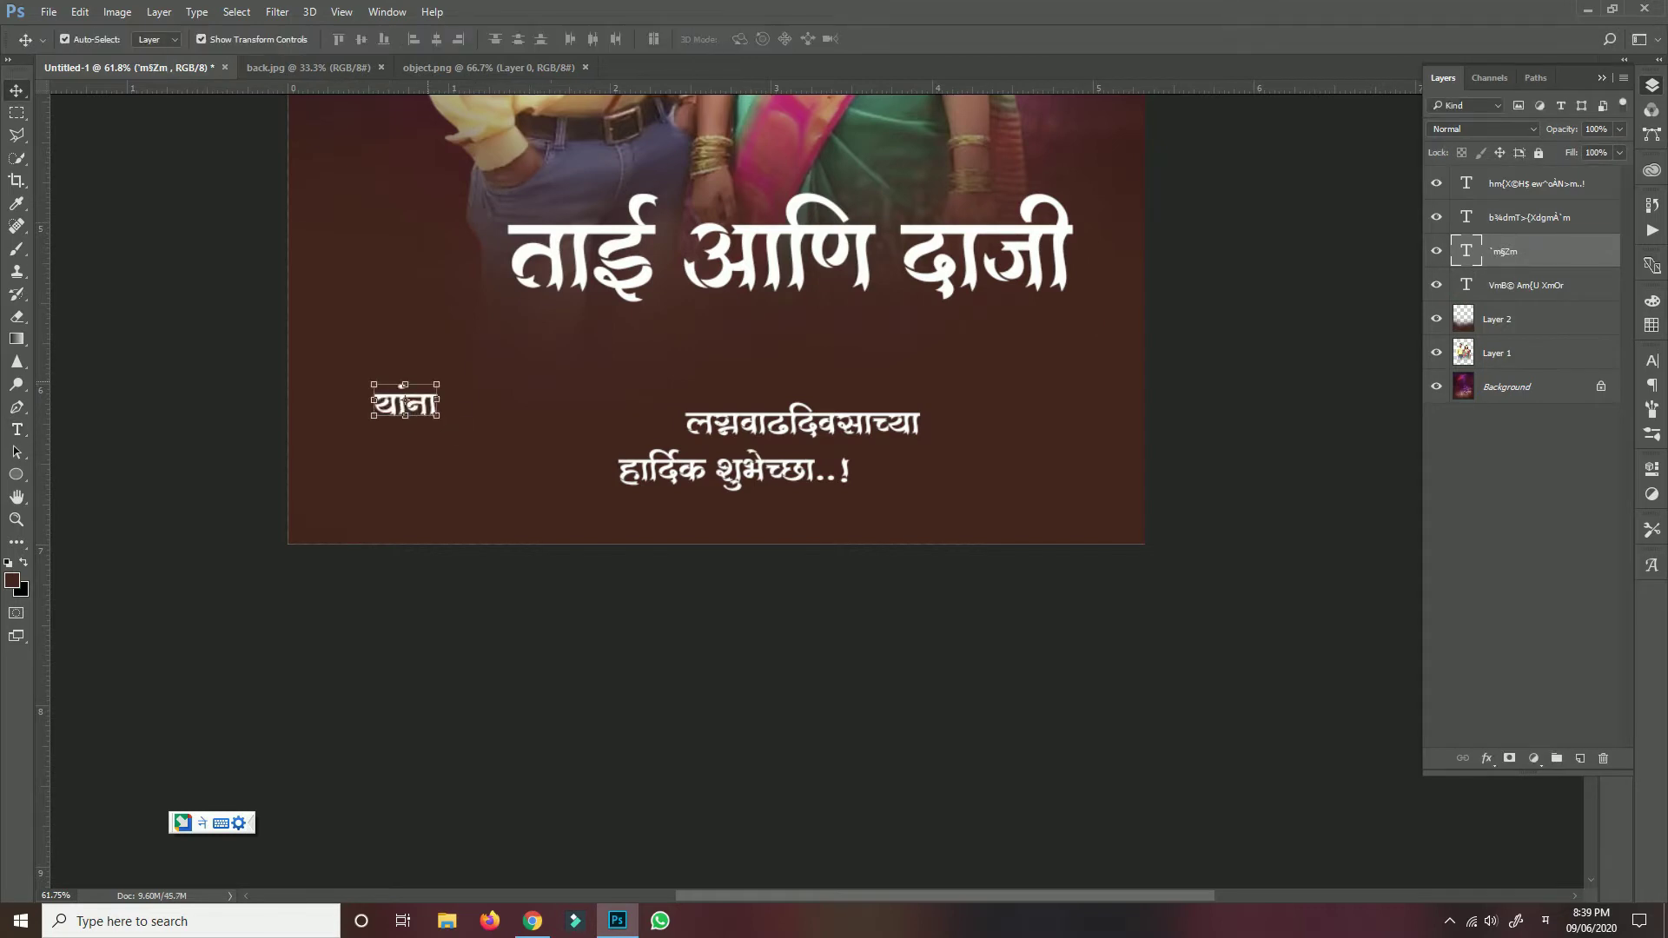
- Centre the heading and arrange the lines beneath it, enlarging "लग्नवाढदिवसाच्या" to about 28 pt
{"action": "left_click_drag", "start_coordinate": [405, 405], "coordinate": [717, 330]}
{"action": "left_click_drag", "start_coordinate": [790, 252], "coordinate": [734, 262]}
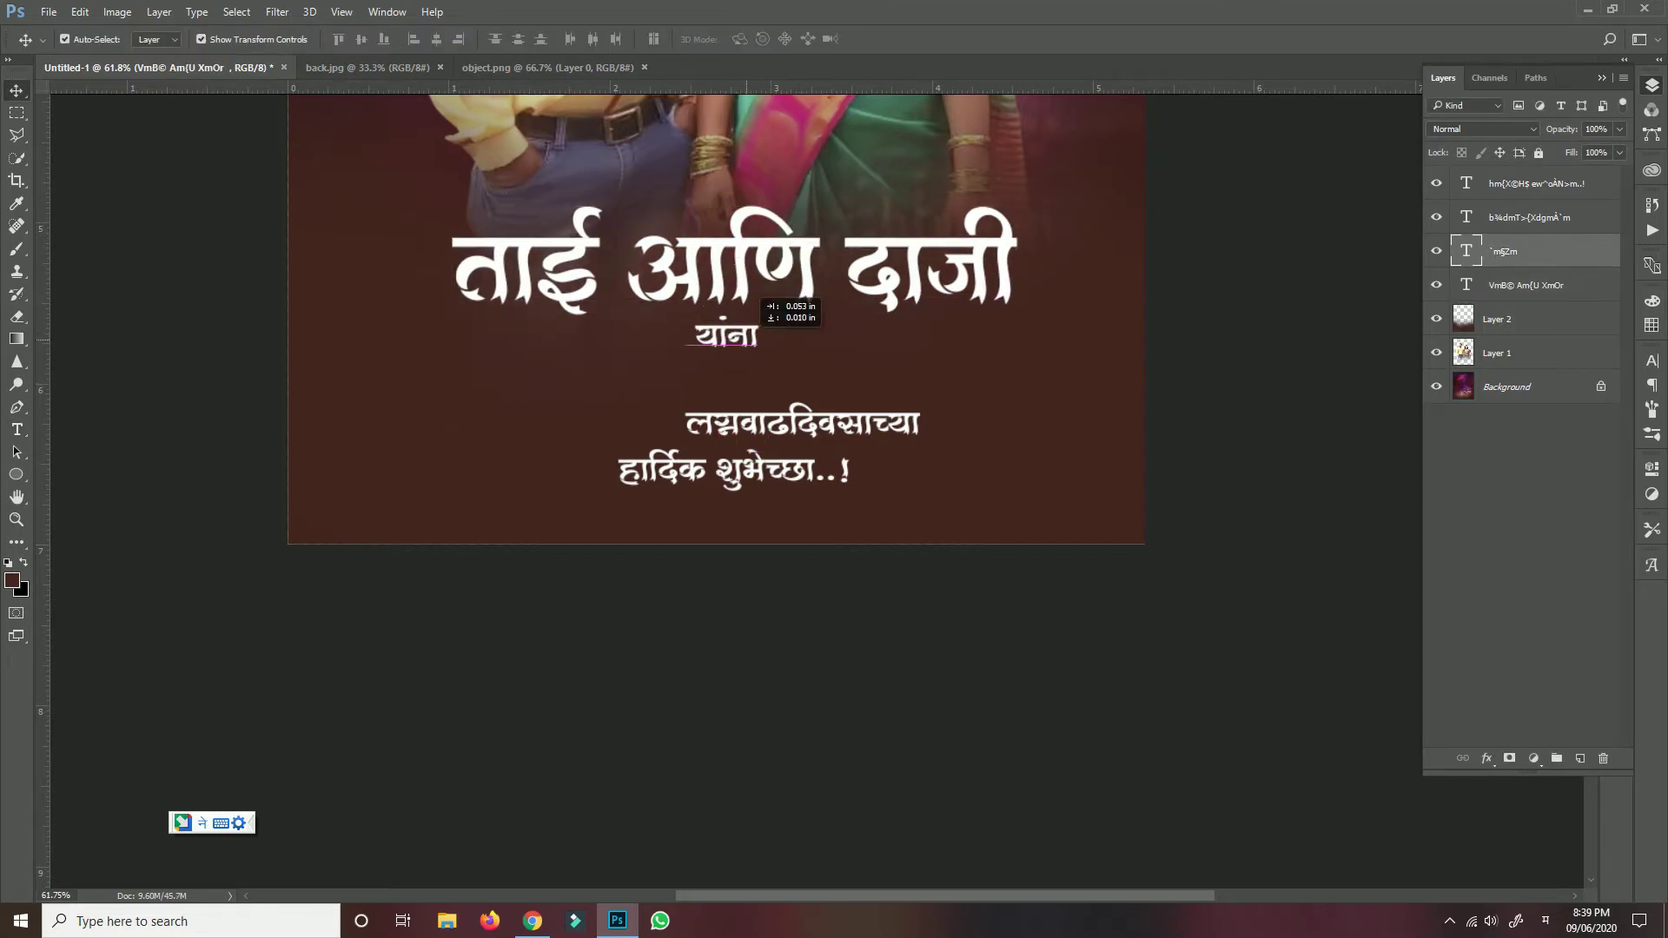
{"action": "left_click_drag", "start_coordinate": [802, 426], "coordinate": [750, 390]}
{"action": "key", "text": "ctrl+t"}
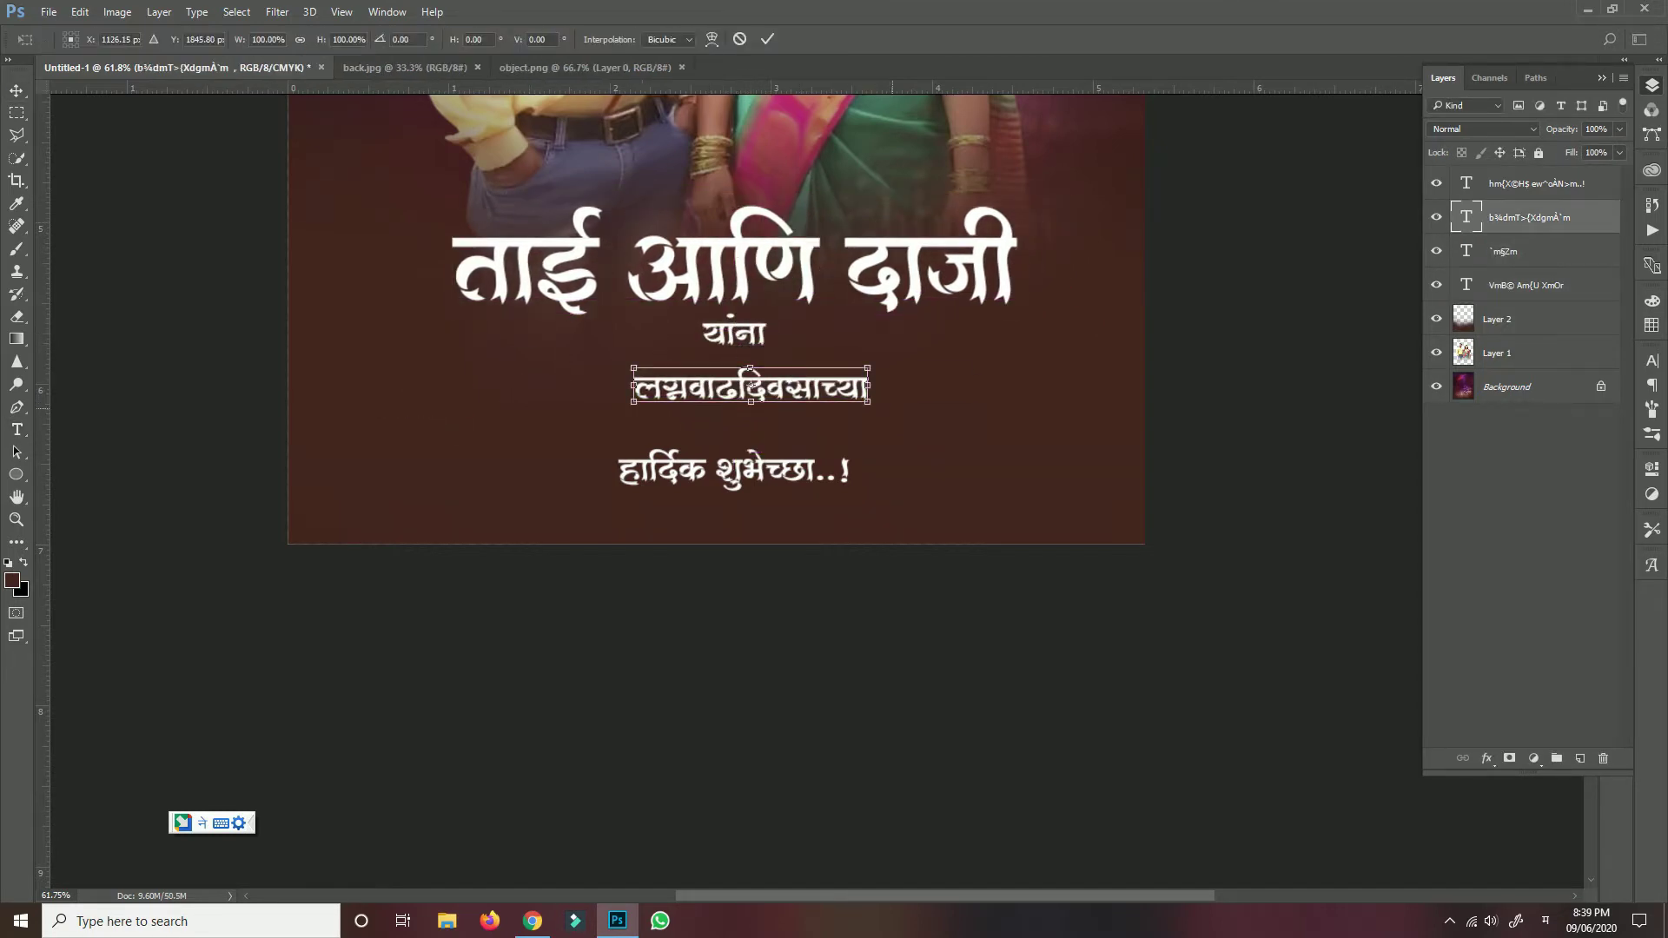
{"action": "left_click_drag", "start_coordinate": [884, 423], "coordinate": [947, 431]}
{"action": "left_click_drag", "start_coordinate": [752, 380], "coordinate": [483, 361]}
{"action": "key", "text": "Return"}
- Cut "यांना" from its separate layer and paste it in front of "लग्नवाढदिवसाच्या" in the second line
{"action": "key", "text": "t"}
{"action": "left_click", "coordinate": [484, 363]}
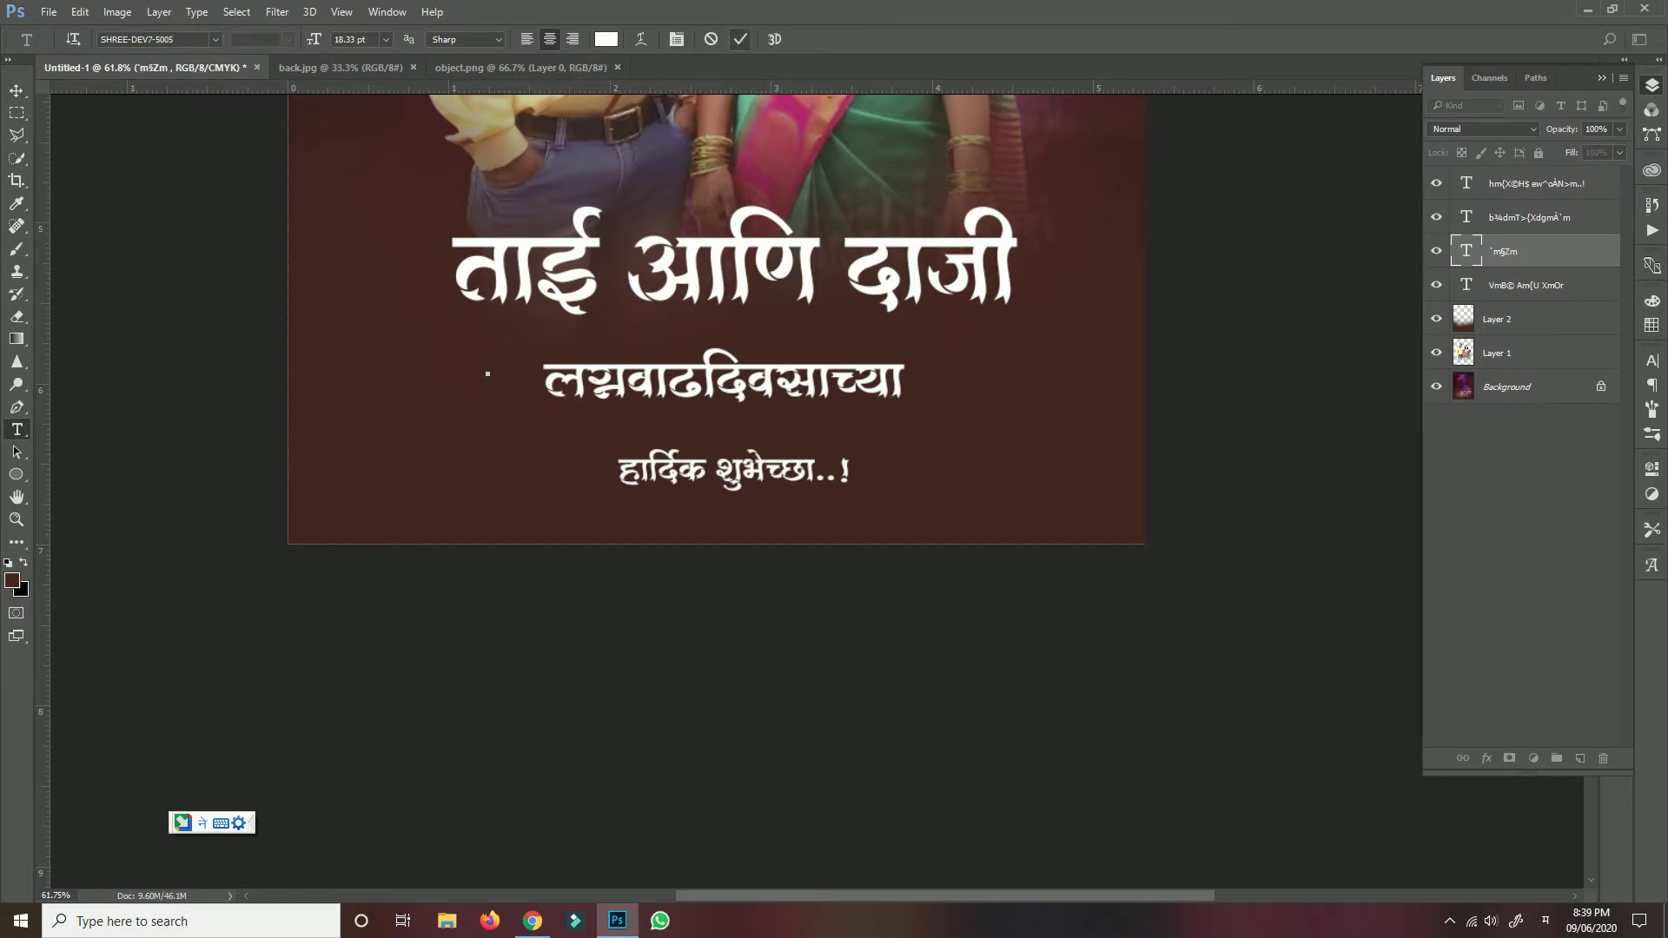
{"action": "left_click", "coordinate": [548, 379]}
{"action": "key", "text": "ctrl+v"}
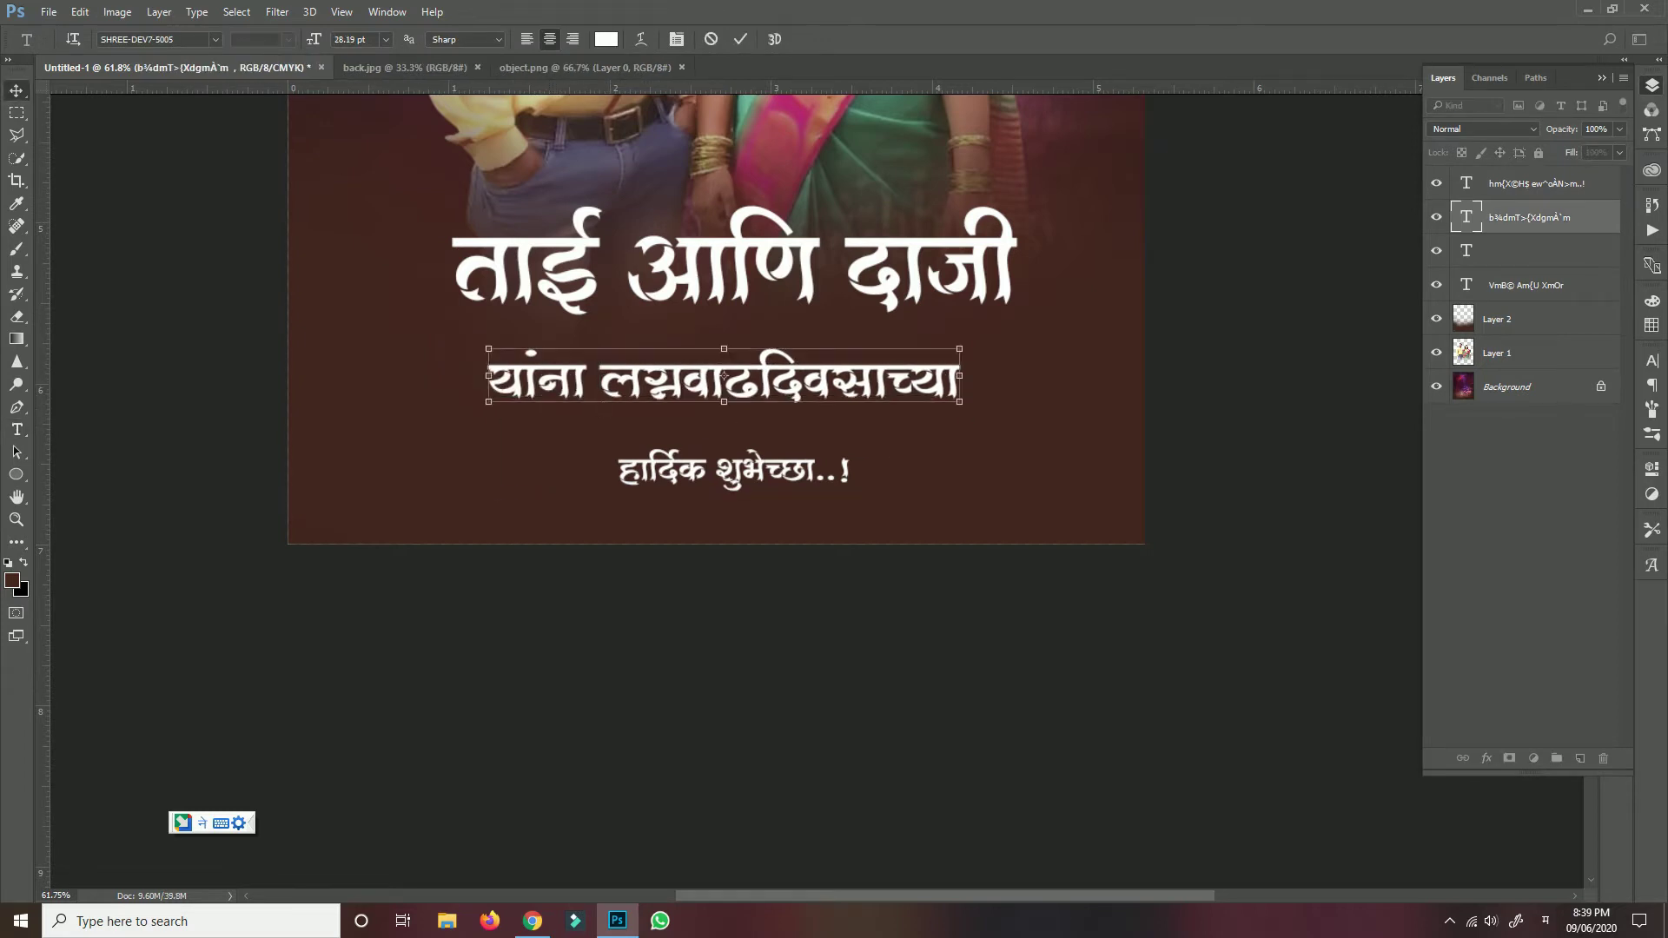
- Move the second and third lines up under the heading and enlarge "हार्दिक शुभेच्छा..!" to about 162%
{"action": "left_click_drag", "start_coordinate": [724, 376], "coordinate": [724, 354]}
{"action": "left_click_drag", "start_coordinate": [730, 471], "coordinate": [726, 419]}
{"action": "key", "text": "ctrl+t"}
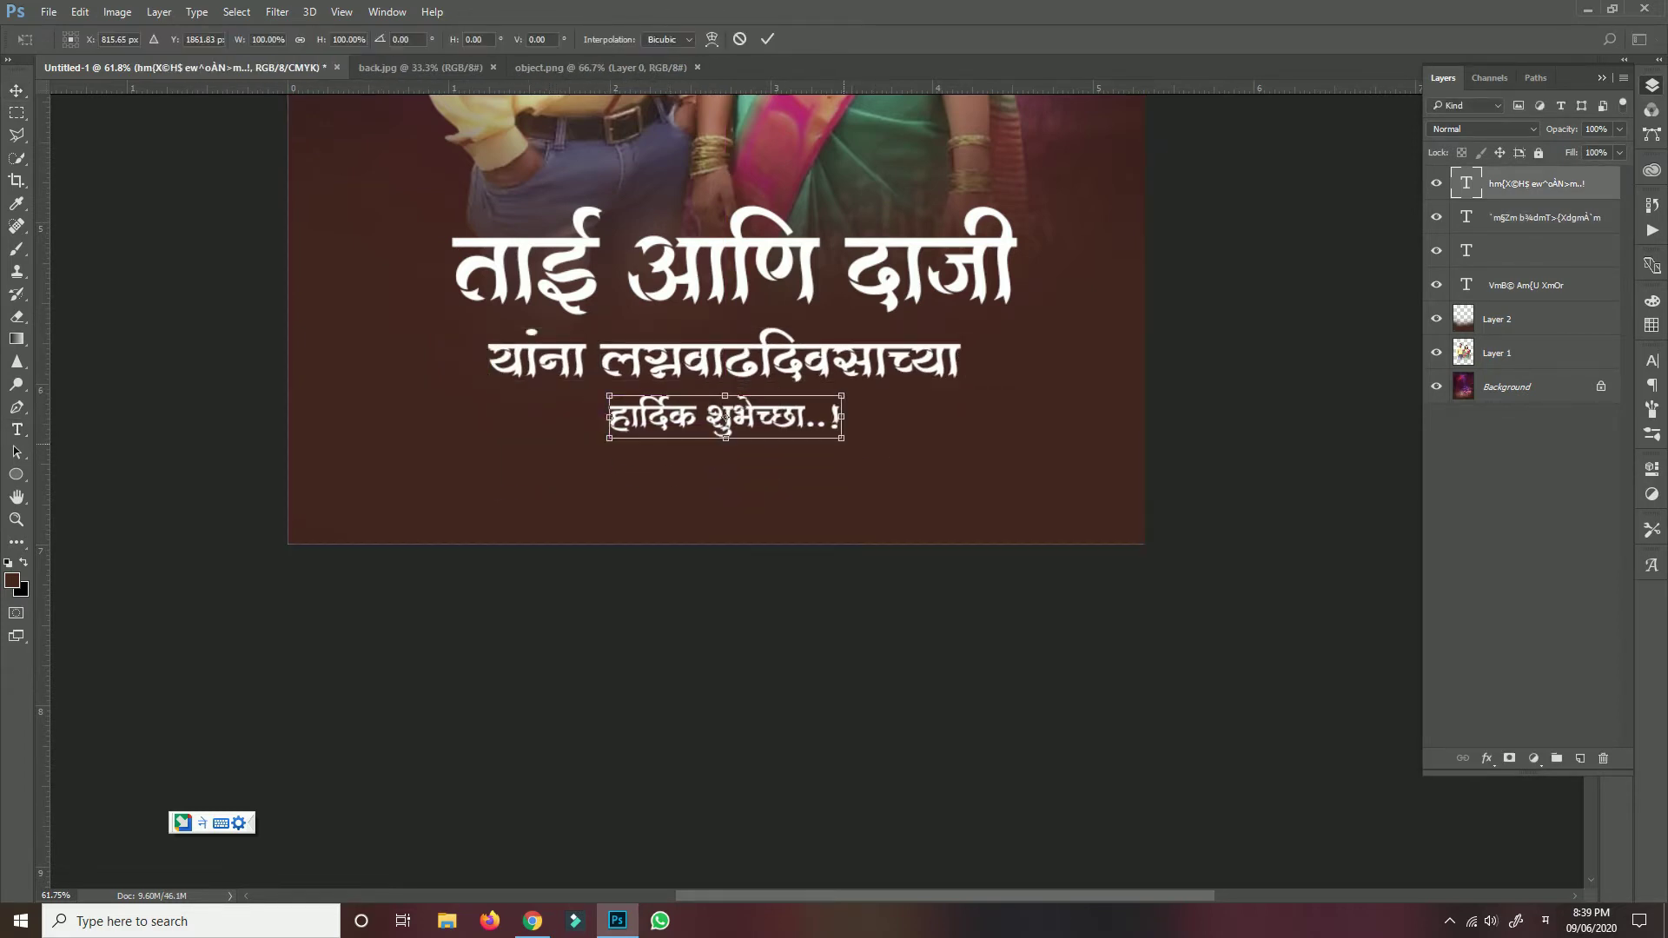
{"action": "left_click_drag", "start_coordinate": [841, 417], "coordinate": [946, 443]}
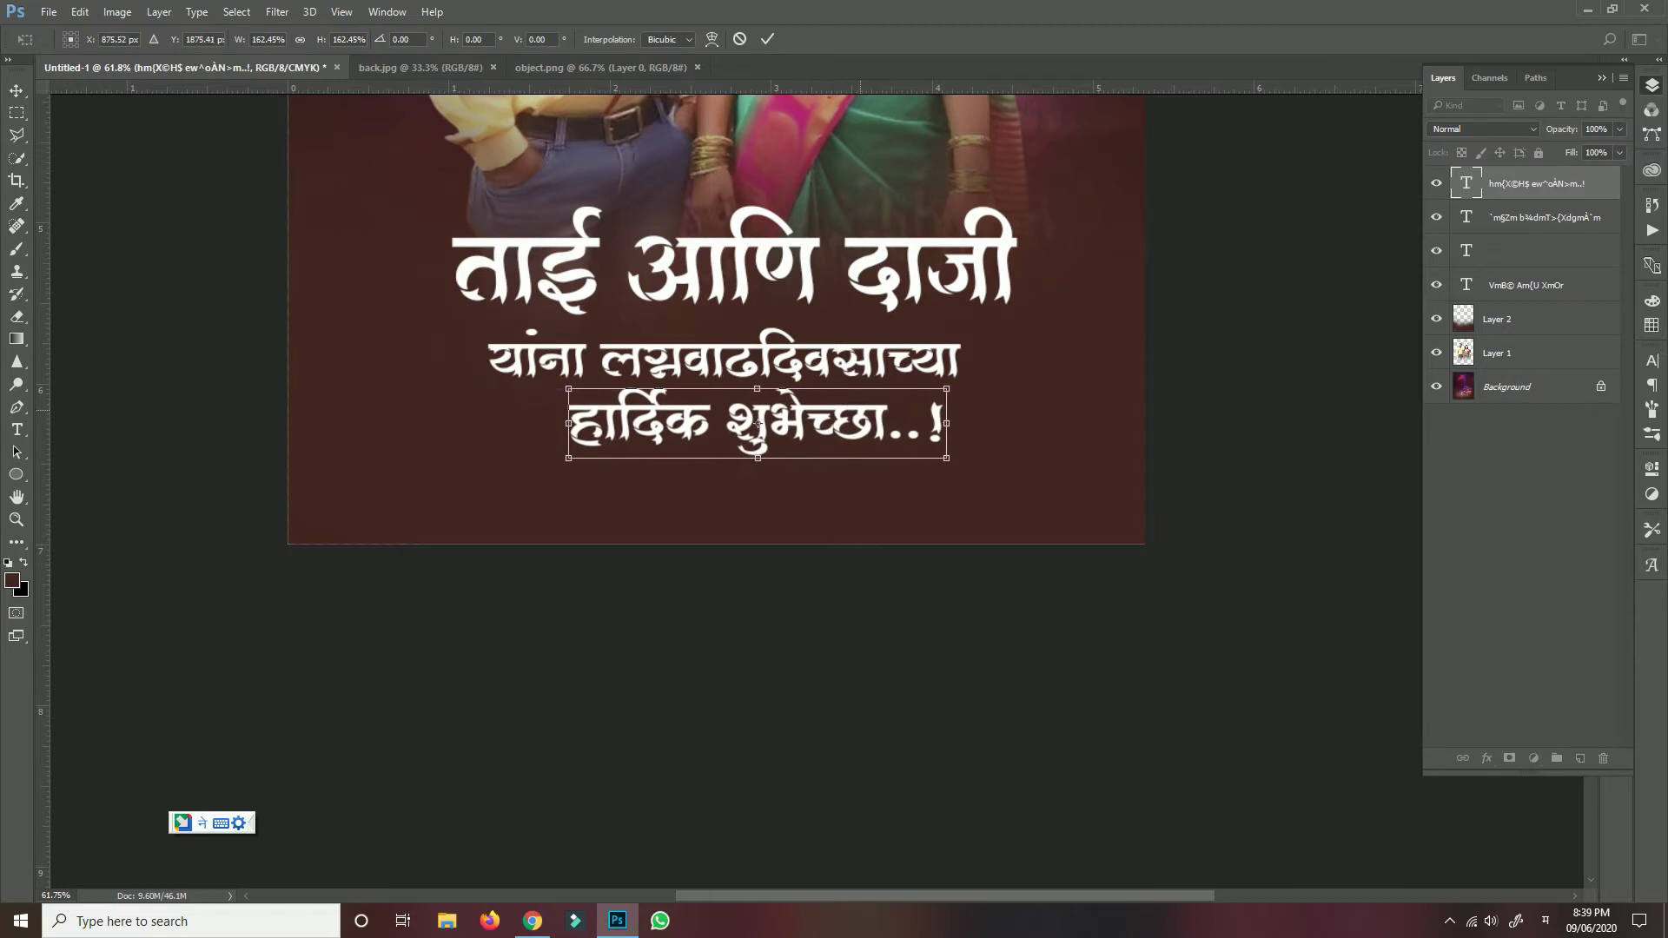
{"action": "key", "text": "Return"}
- Set the font of the second and third greeting lines to SHREE-DEV7-3690
{"action": "double_click", "coordinate": [1466, 218]}
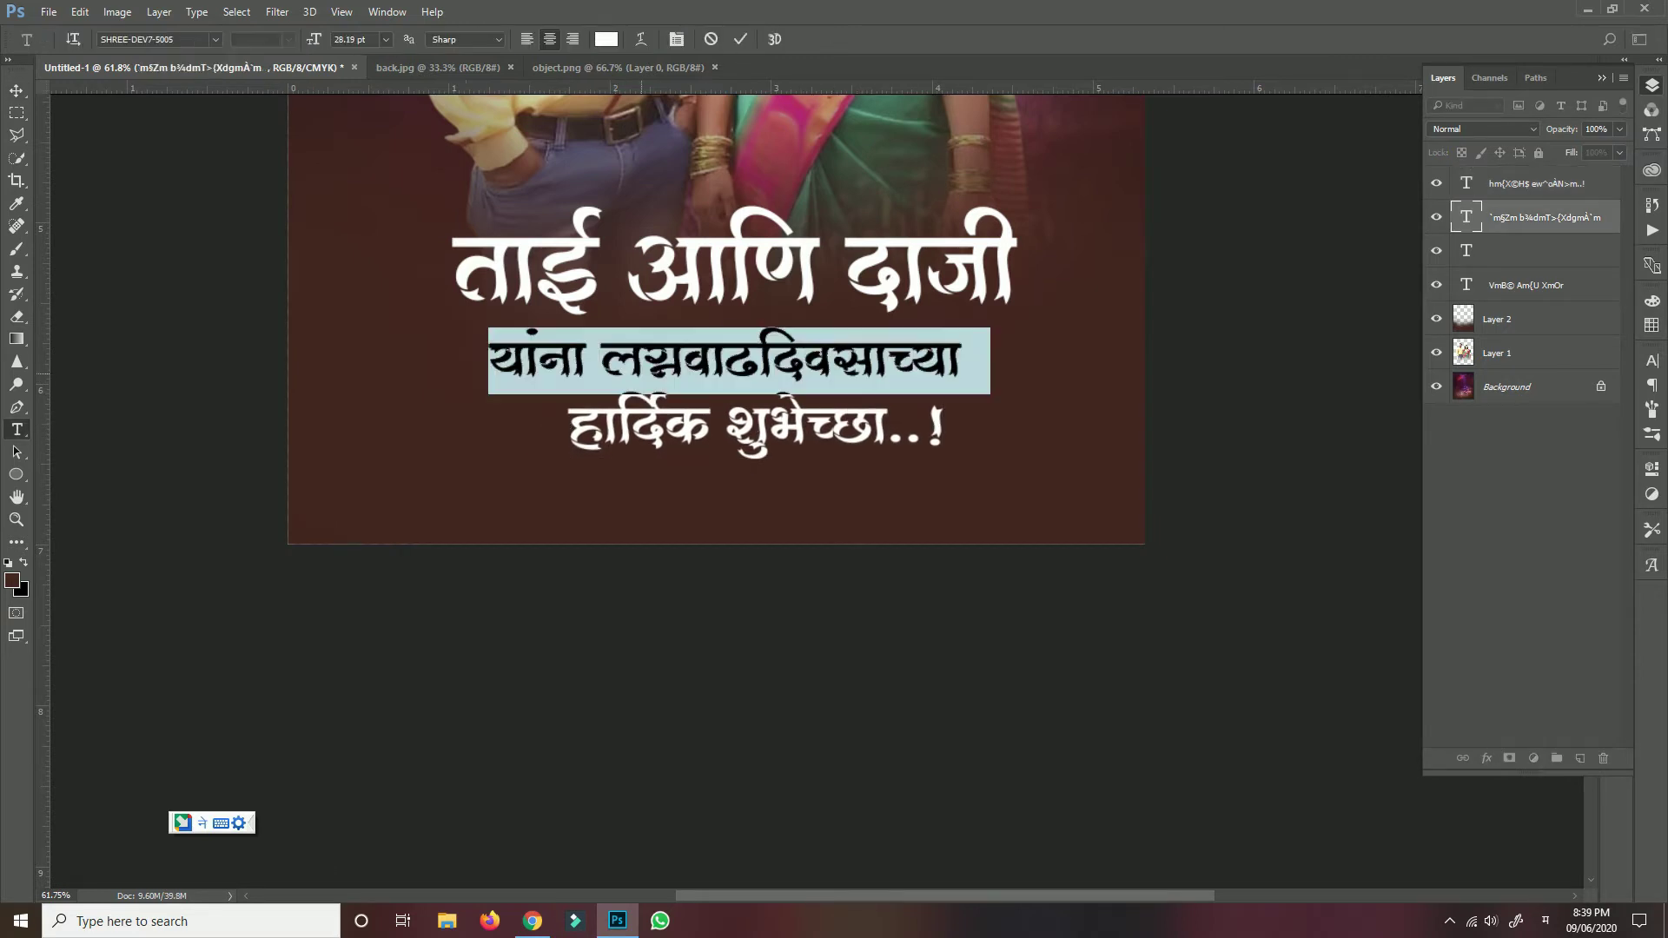
{"action": "left_click", "coordinate": [215, 39]}
{"action": "left_click", "coordinate": [174, 131]}
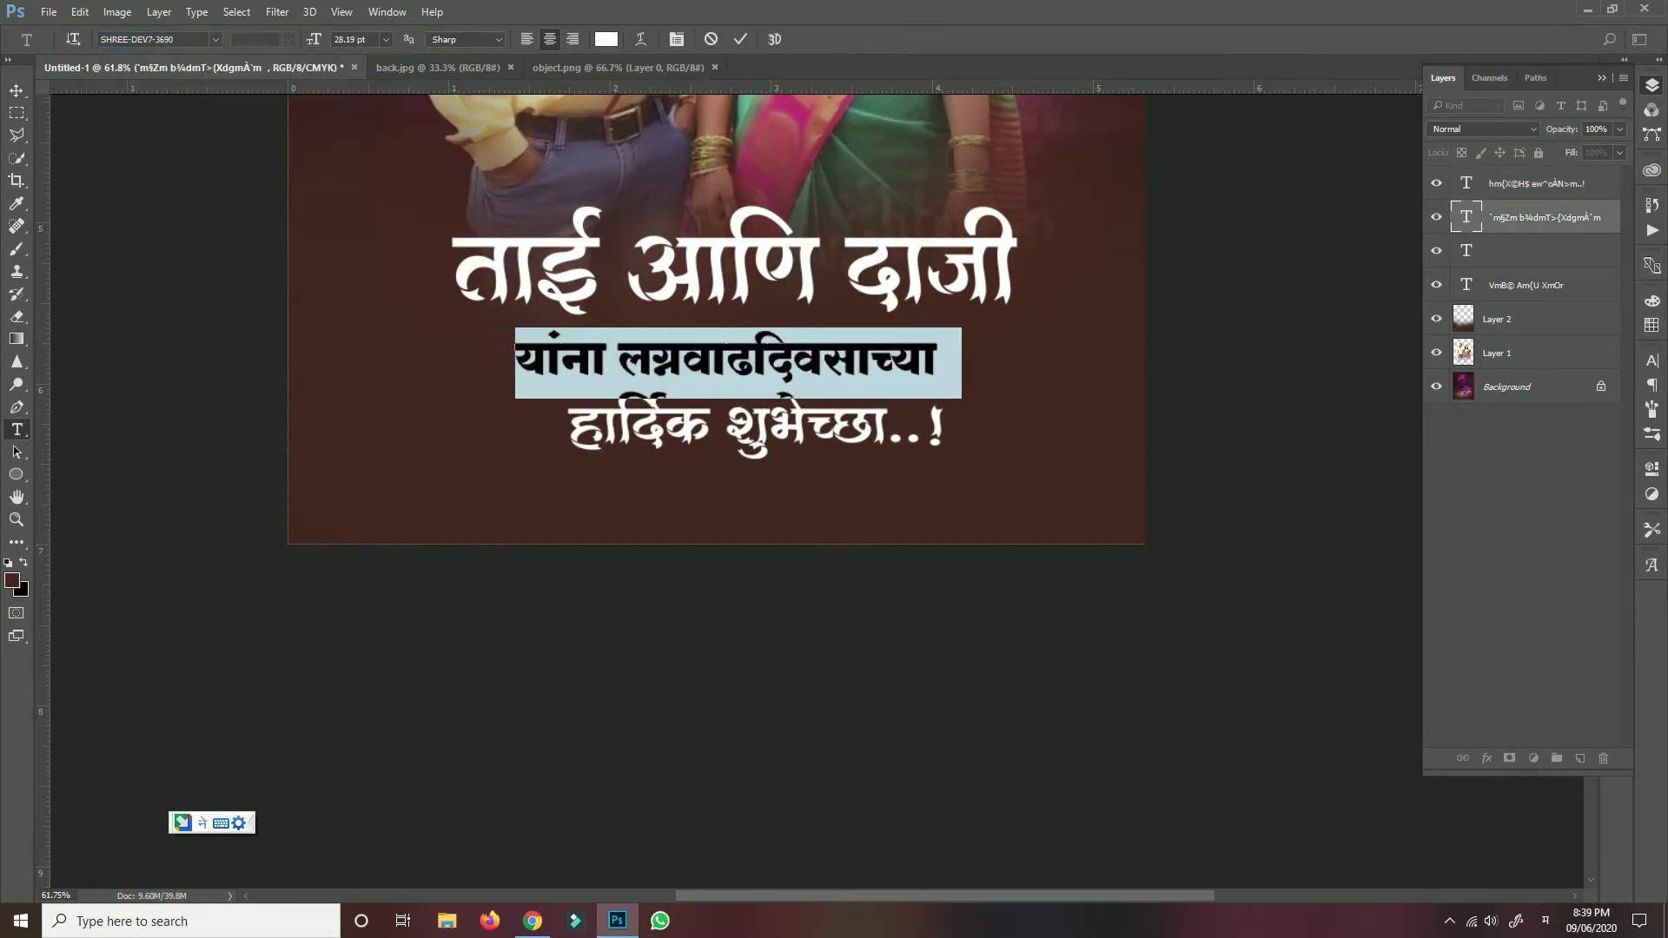
{"action": "left_click", "coordinate": [740, 40]}
{"action": "triple_click", "coordinate": [666, 430]}
{"action": "left_click", "coordinate": [214, 39]}
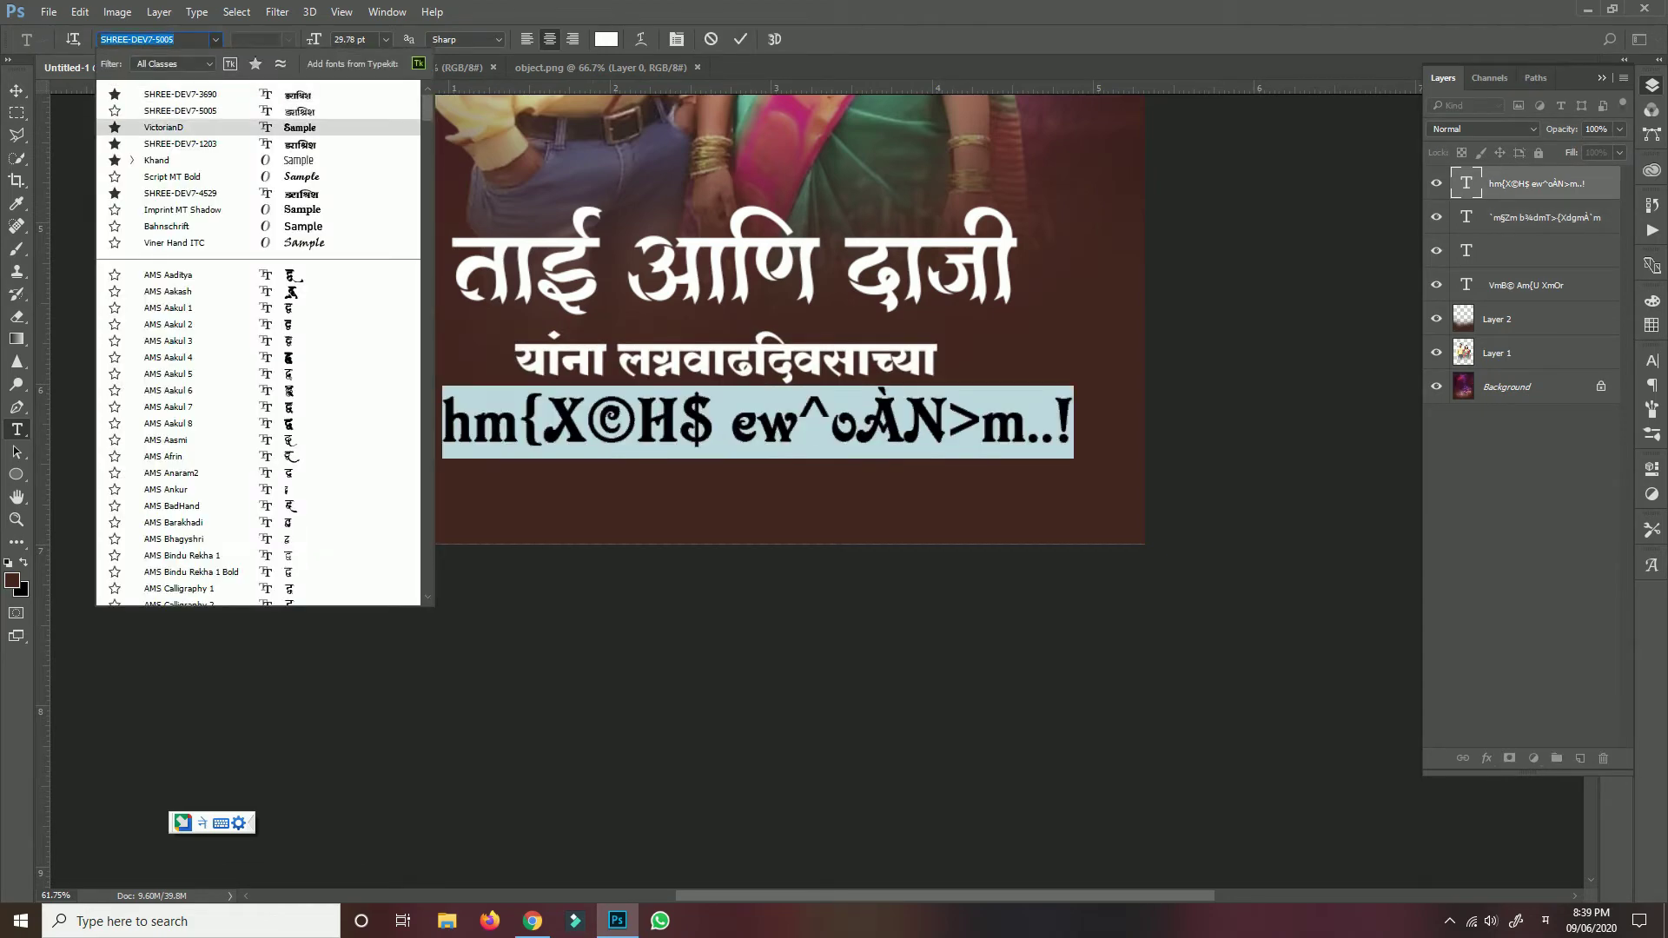
{"action": "left_click", "coordinate": [174, 91]}
{"action": "key", "text": "ctrl+Return"}
{"action": "key", "text": "v"}
{"action": "key", "text": "ctrl+0"}
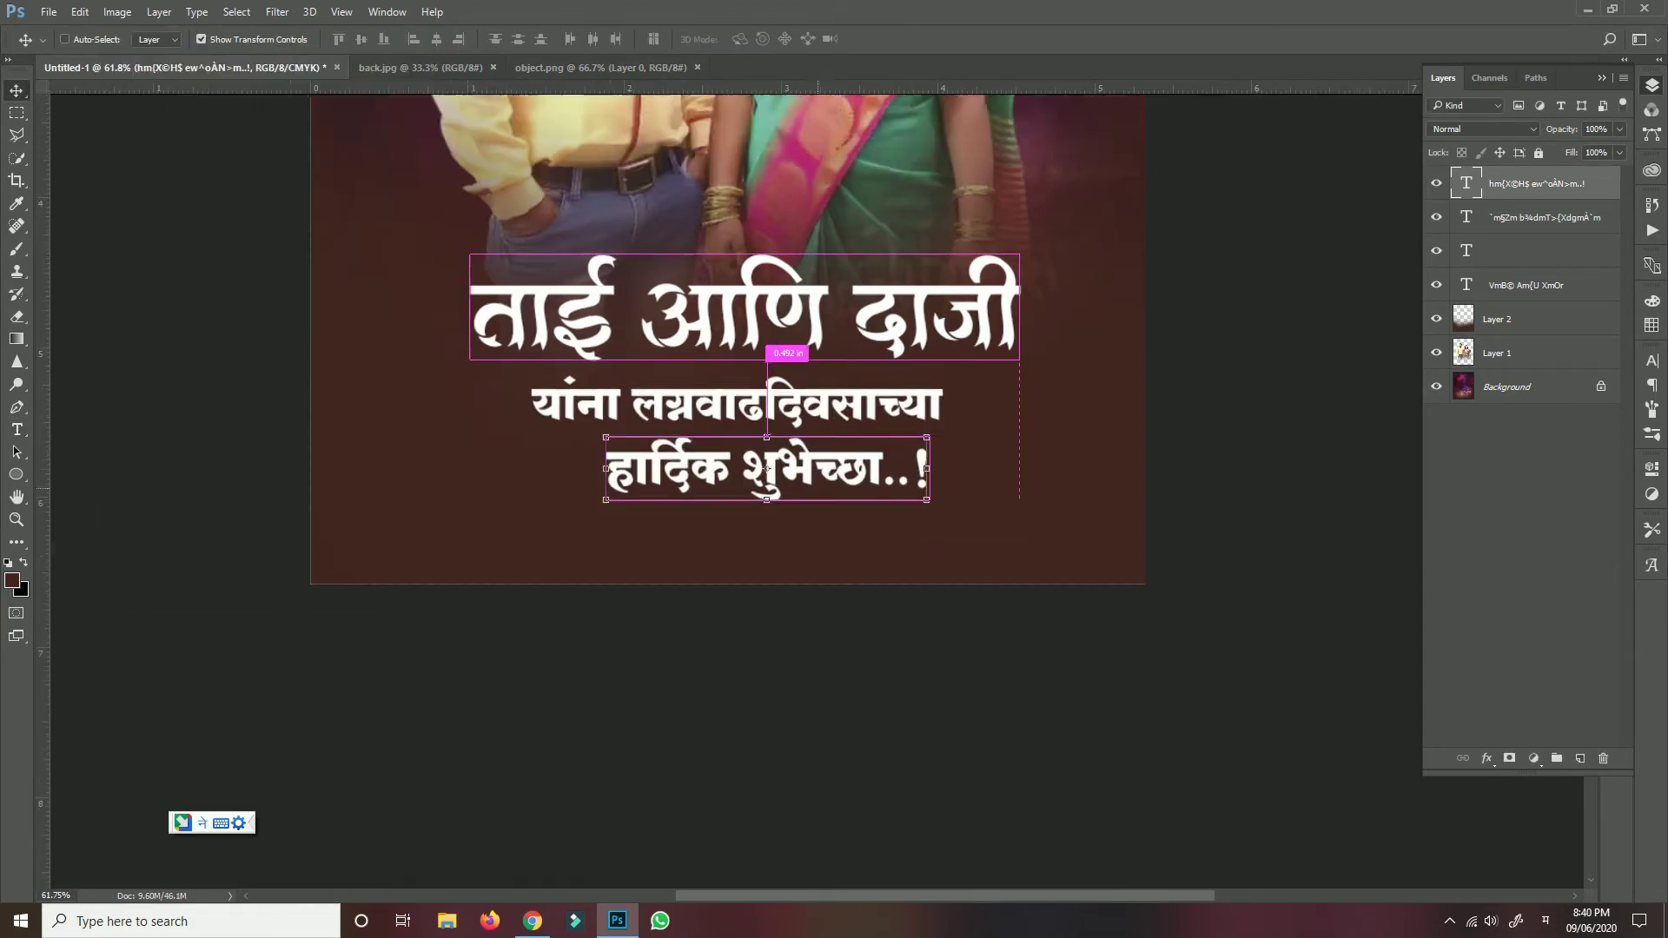
- Enlarge the couple's cutout slightly and undo the trial shift of the brown fade layer
{"action": "left_click", "coordinate": [1529, 285]}
{"action": "left_click", "coordinate": [1511, 352]}
{"action": "key", "text": "ctrl+t"}
{"action": "left_click_drag", "start_coordinate": [1034, 231], "coordinate": [1053, 224]}
{"action": "key", "text": "Return"}
{"action": "key", "text": "alt+bracketright"}
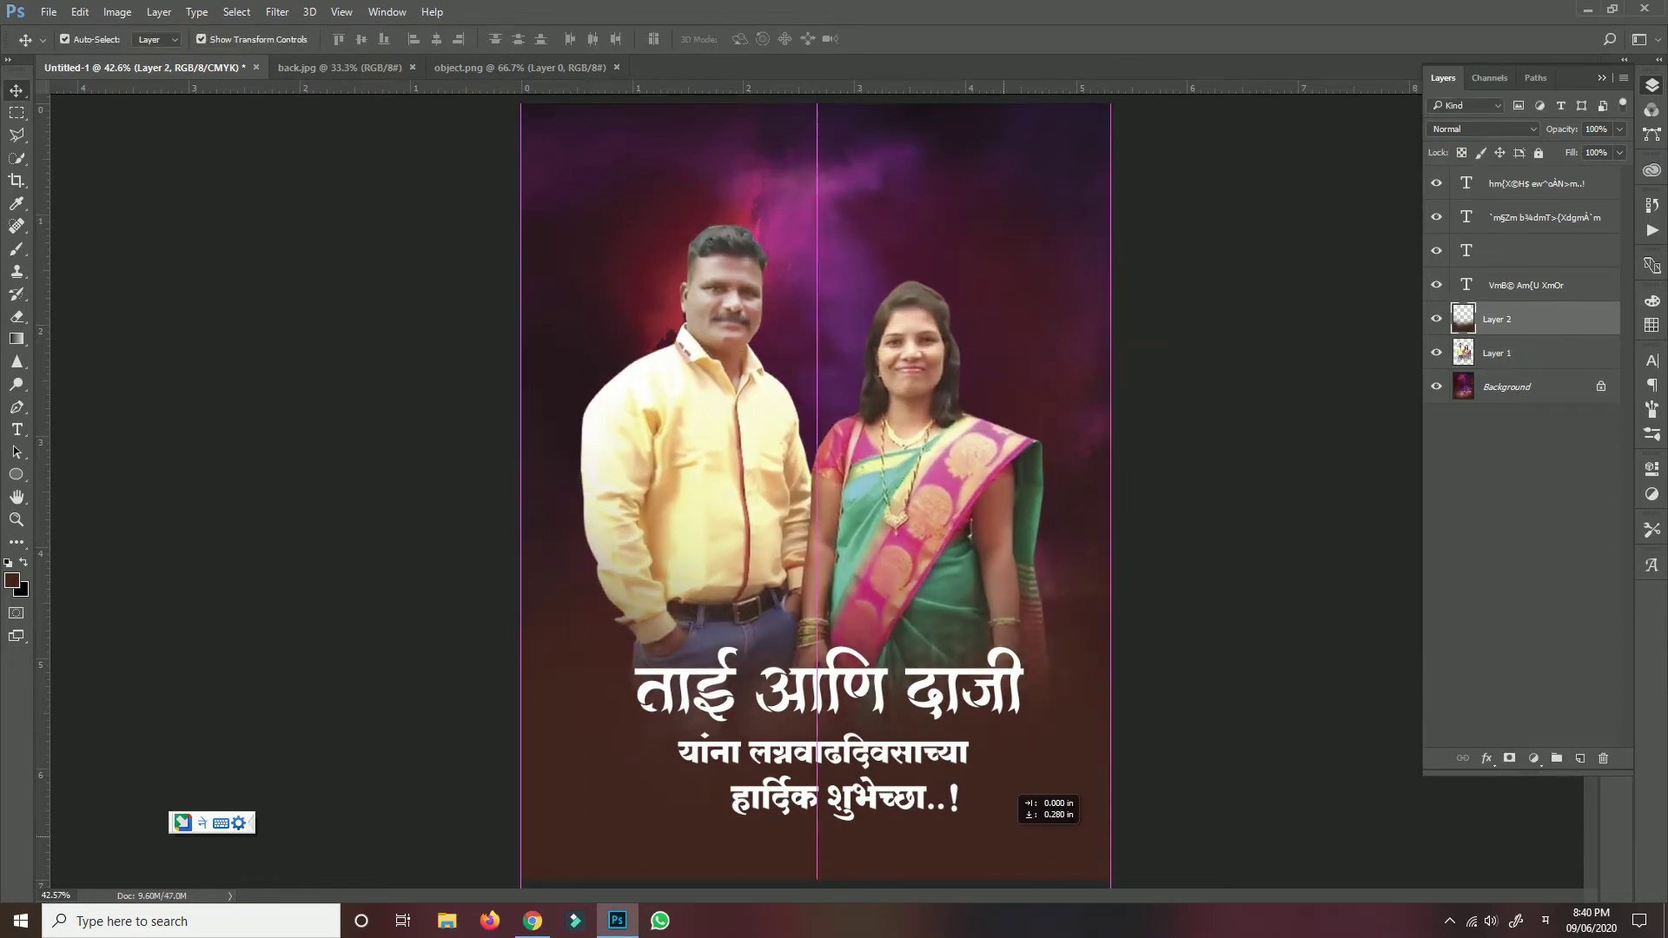
{"action": "key", "text": "ctrl+alt+z"}
{"action": "key", "text": "ctrl+alt+z"}
{"action": "key", "text": "ctrl+alt+z"}
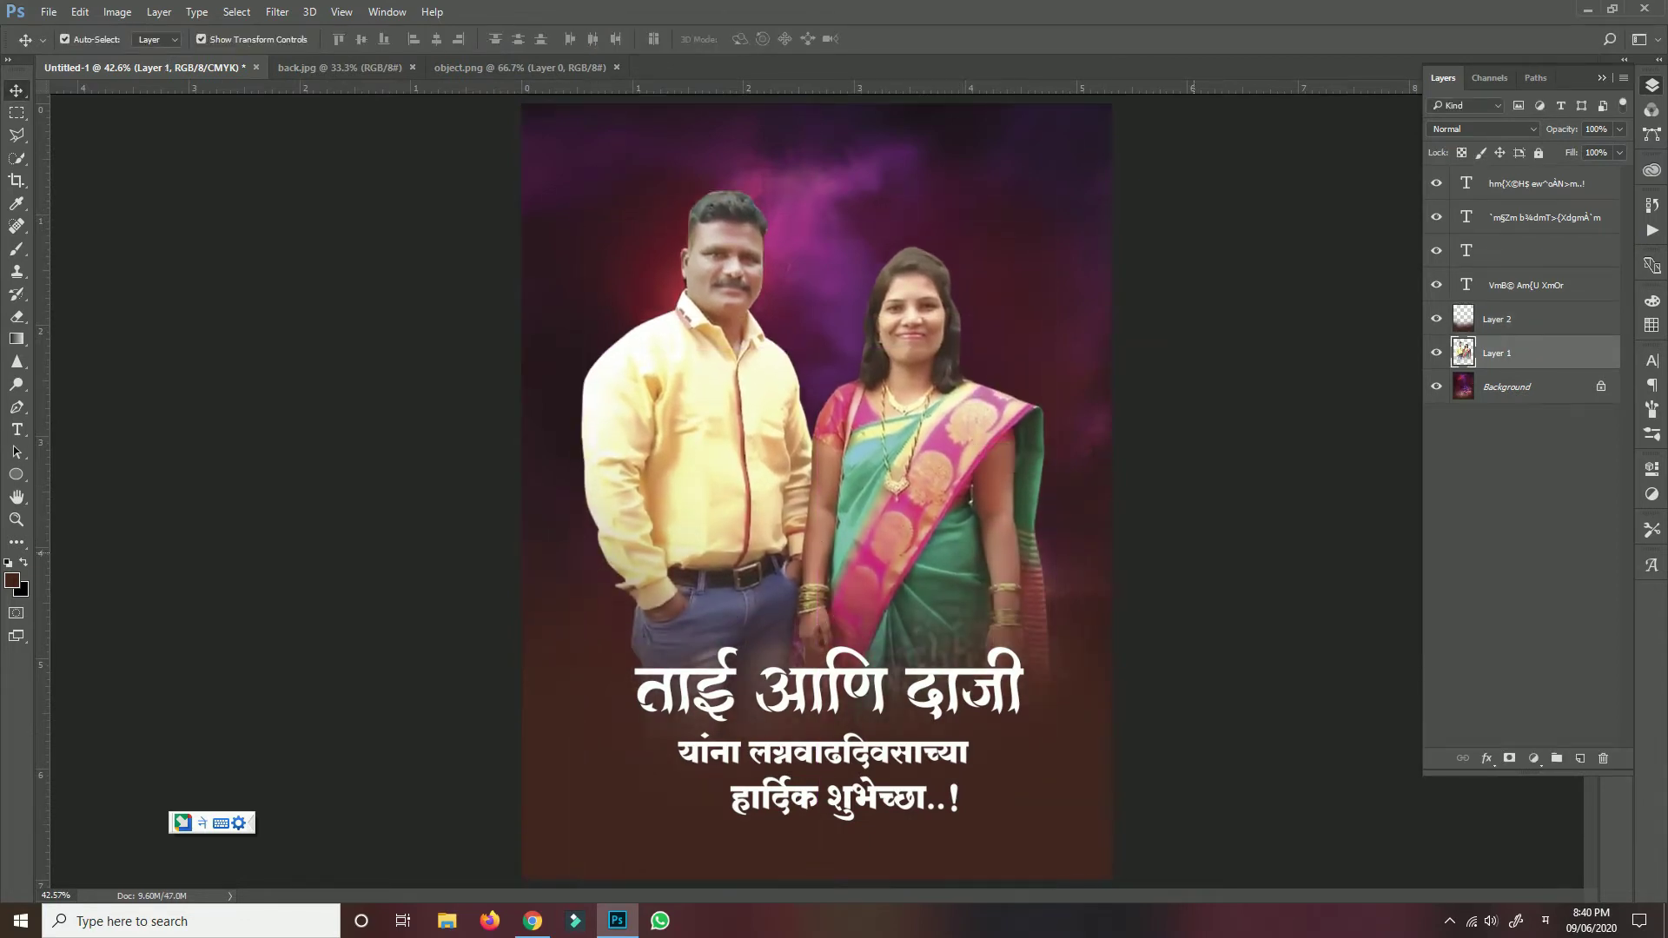
- Move the three greeting lines lower on the poster and tighten the spacing between them
{"action": "left_click_drag", "start_coordinate": [839, 814], "coordinate": [839, 834]}
{"action": "left_click_drag", "start_coordinate": [943, 746], "coordinate": [943, 764]}
{"action": "left_click_drag", "start_coordinate": [839, 834], "coordinate": [840, 849]}
{"action": "left_click_drag", "start_coordinate": [834, 779], "coordinate": [834, 789]}
{"action": "left_click_drag", "start_coordinate": [827, 690], "coordinate": [817, 734]}
- Skew all three greeting lines together so they slope upward to the right, and raise the block slightly
{"action": "left_click", "coordinate": [829, 791], "text": "shift"}
{"action": "left_click", "coordinate": [840, 833], "text": "shift"}
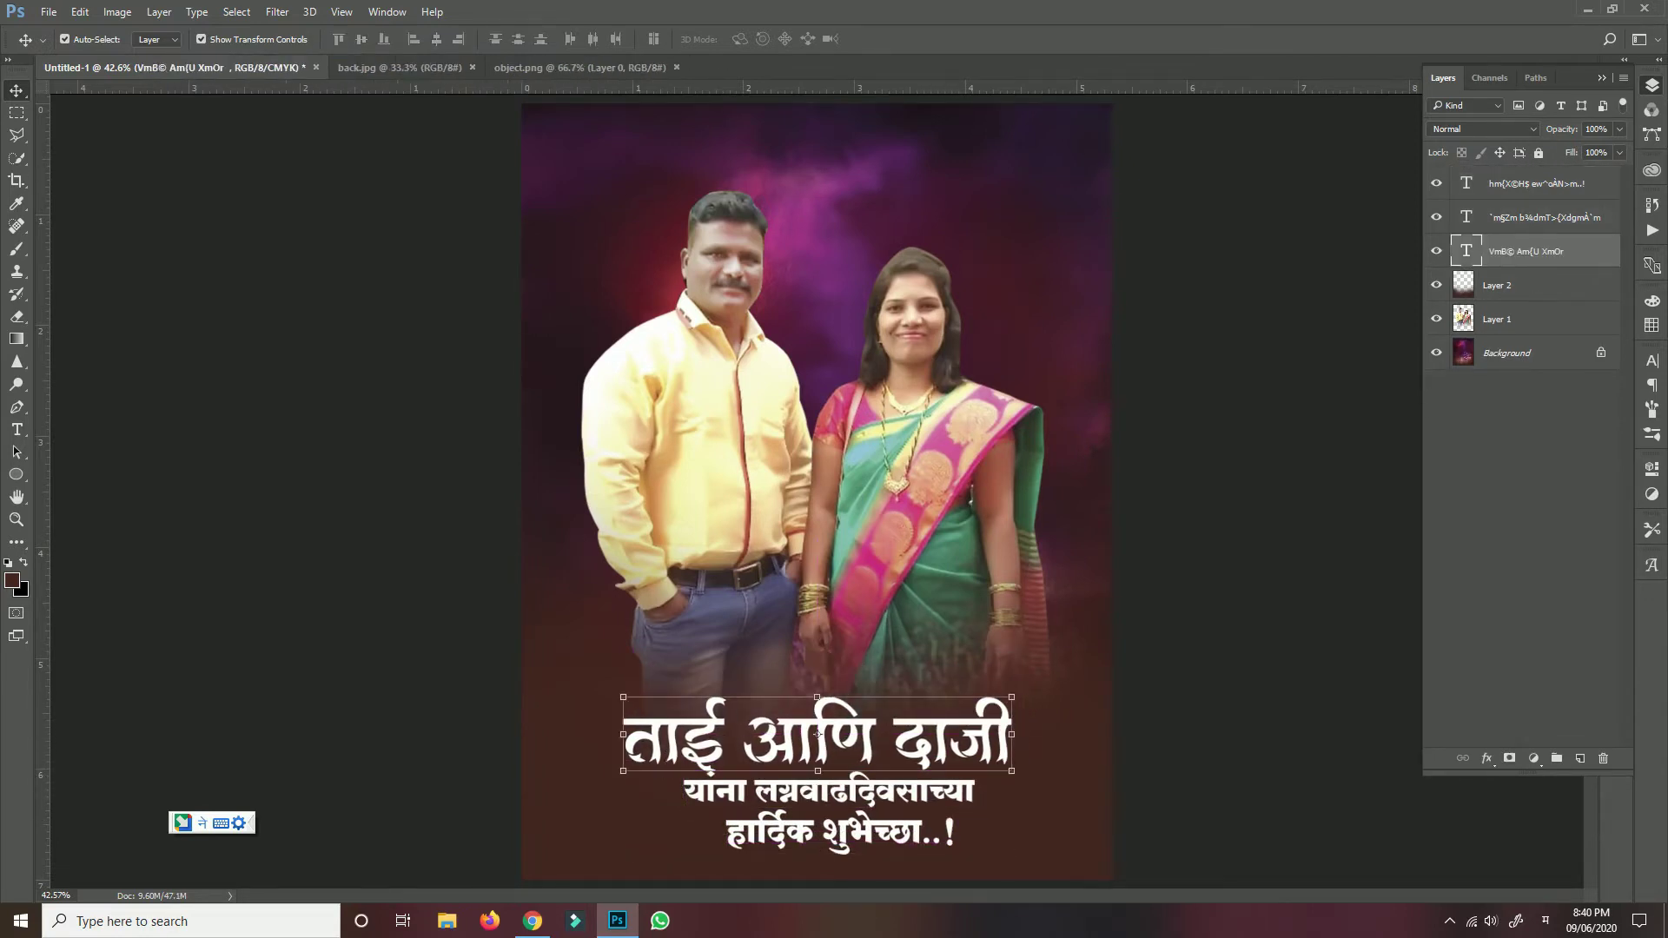
{"action": "key", "text": "ctrl+t"}
{"action": "right_click", "coordinate": [896, 458]}
{"action": "left_click", "coordinate": [925, 532]}
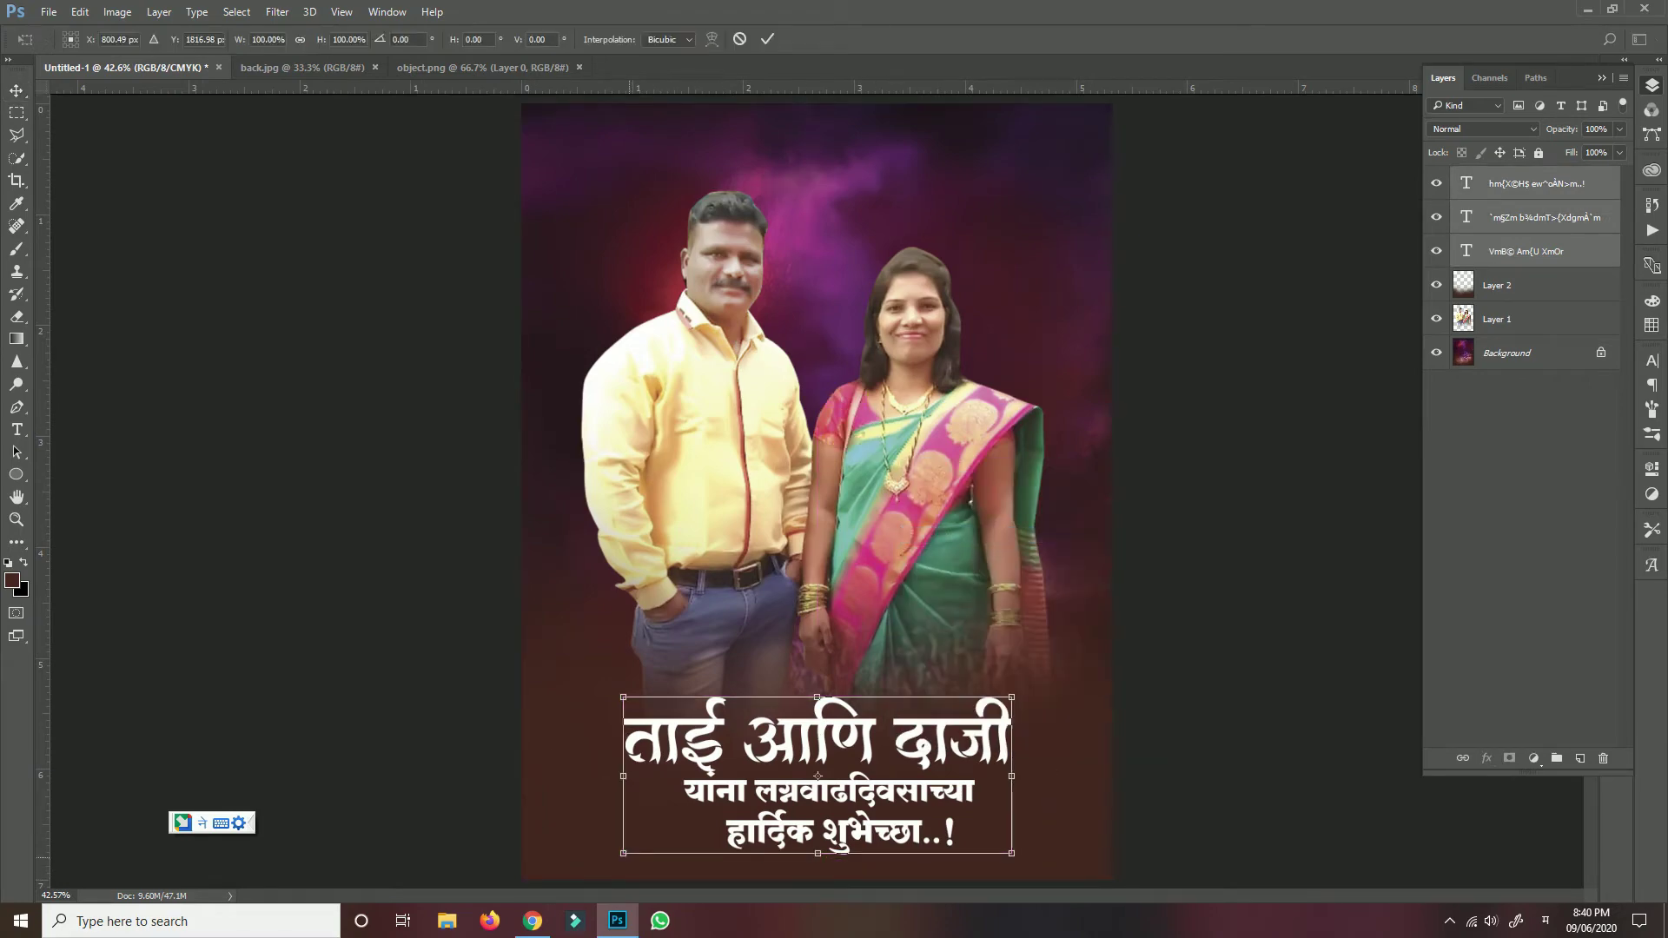
{"action": "left_click_drag", "start_coordinate": [623, 776], "coordinate": [623, 793]}
{"action": "left_click_drag", "start_coordinate": [817, 705], "coordinate": [844, 677]}
{"action": "key", "text": "Return"}
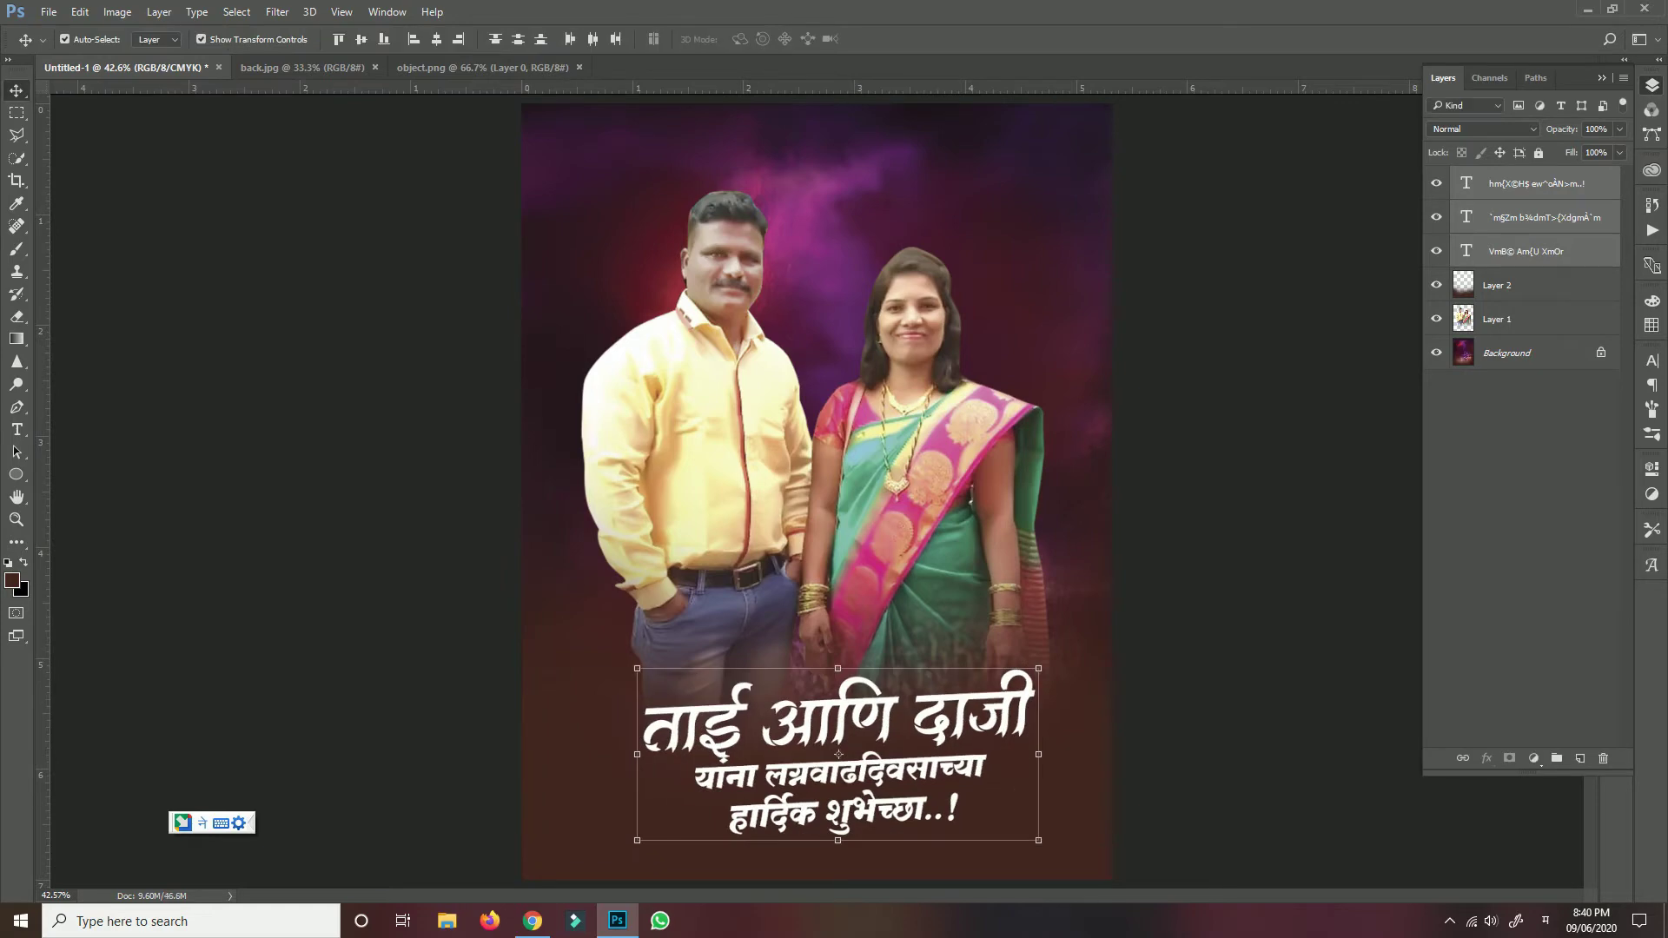
- On a new layer, outline a thin tapered underline with the Pen tool beneath "हार्दिक शुभेच्छा..!"
{"action": "left_click", "coordinate": [1580, 759]}
{"action": "key", "text": "p"}
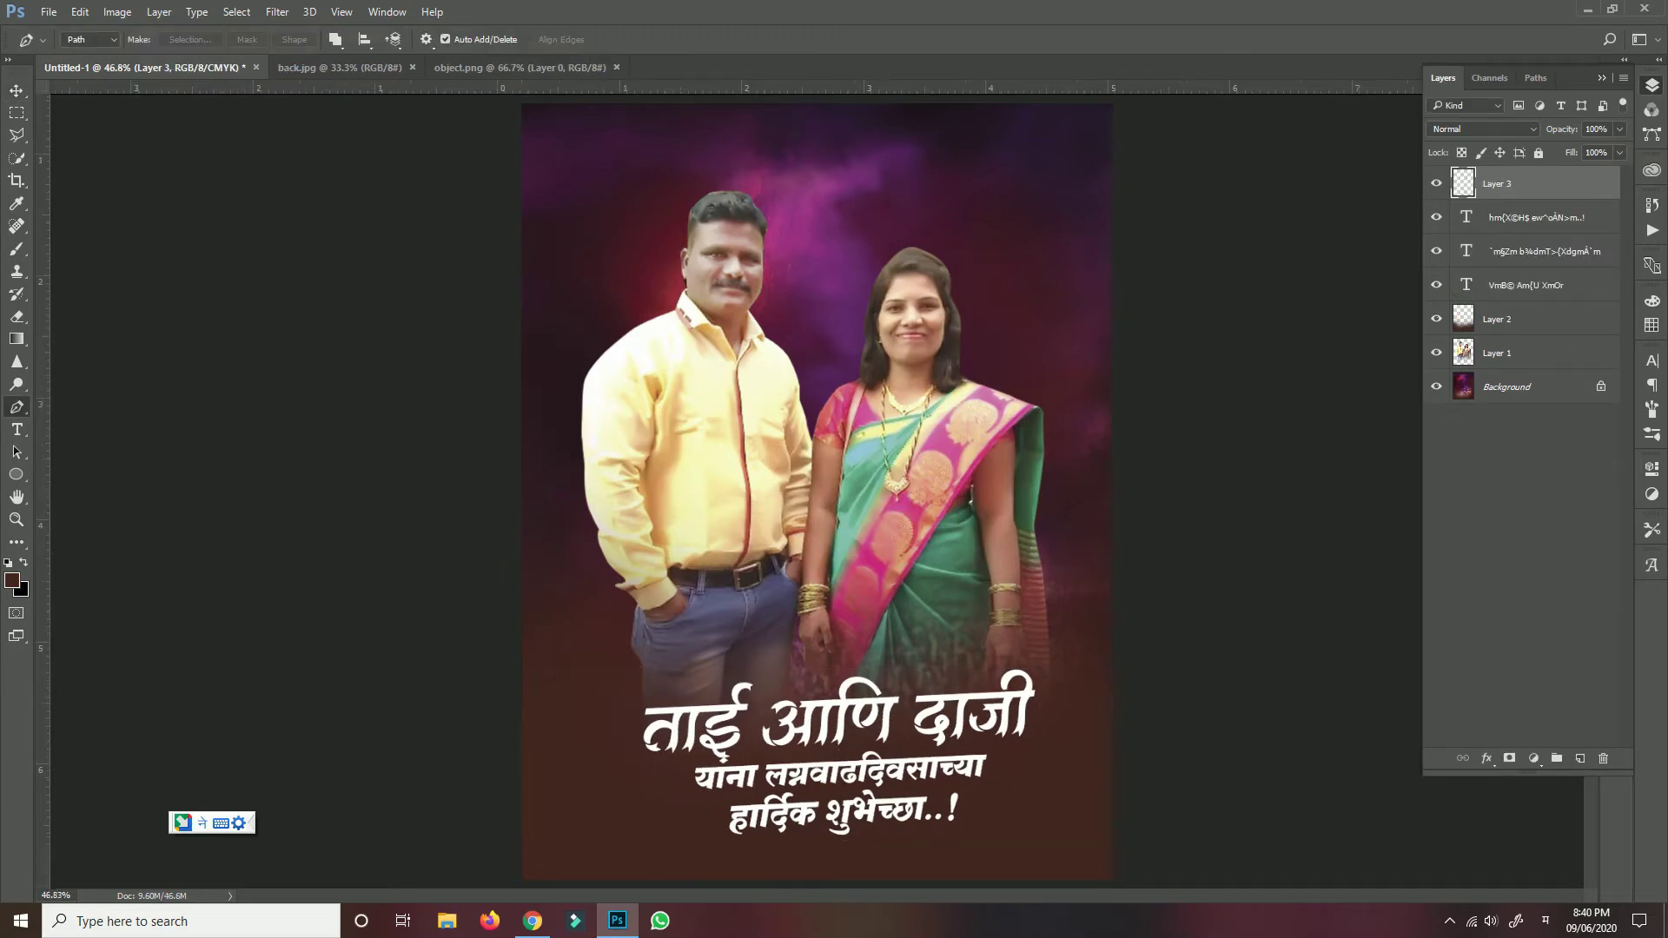
{"action": "scroll", "coordinate": [834, 486], "scroll_direction": "up", "scroll_amount": 2}
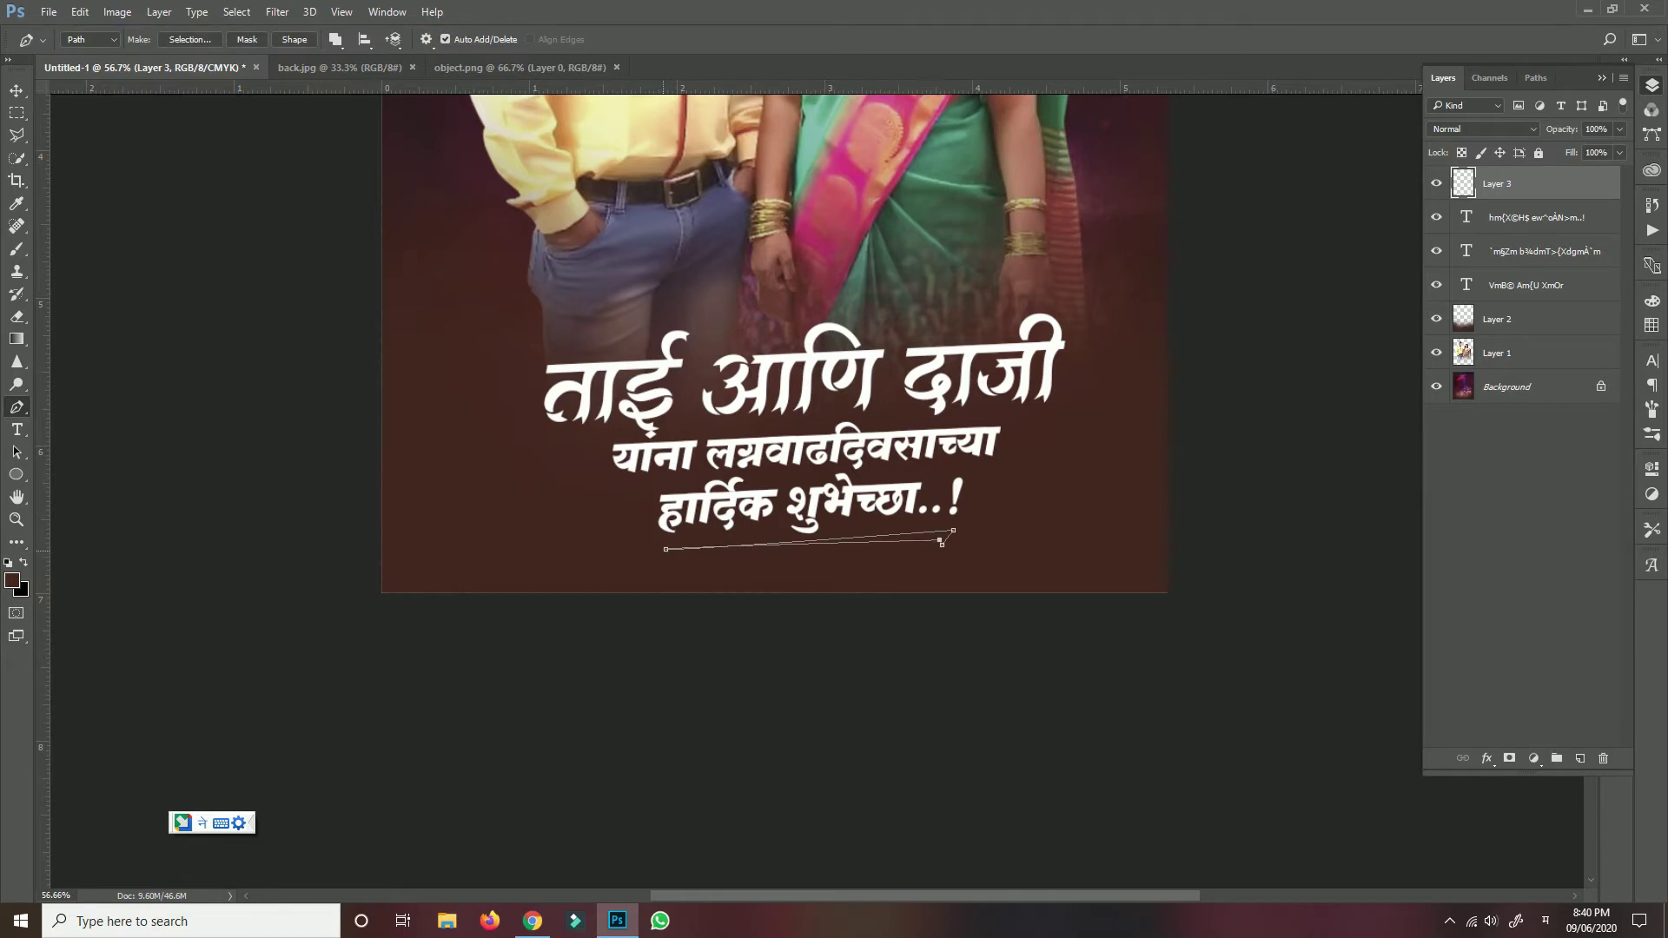
{"action": "key", "text": "Return"}
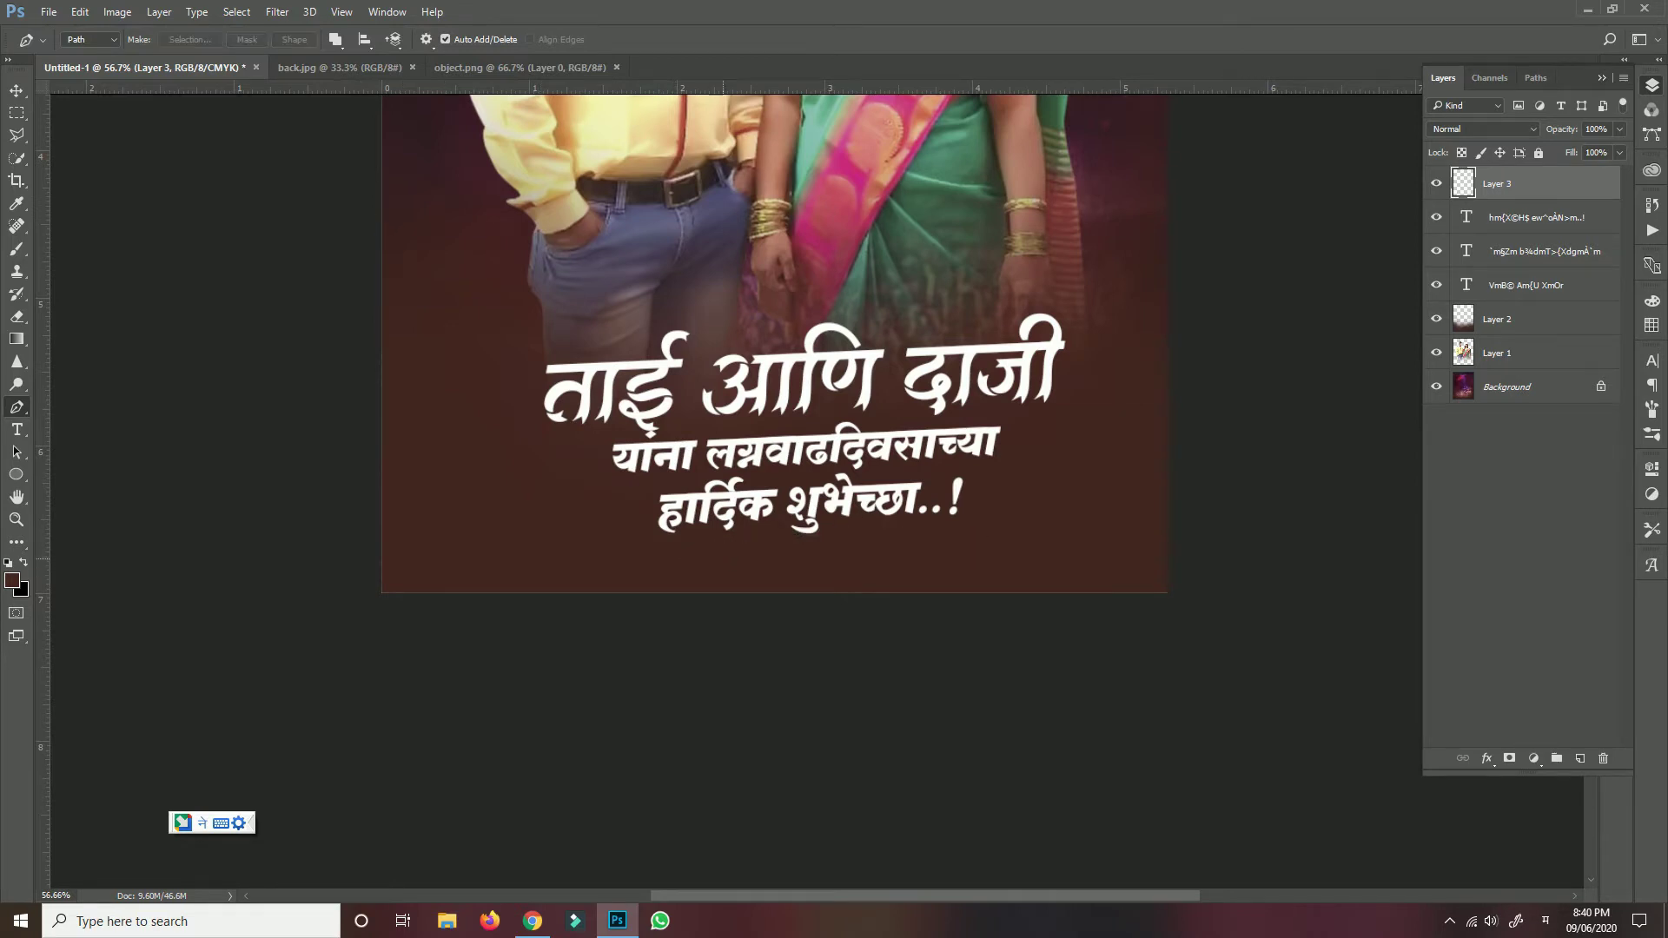
{"action": "key", "text": "ctrl+shift+alt+n"}
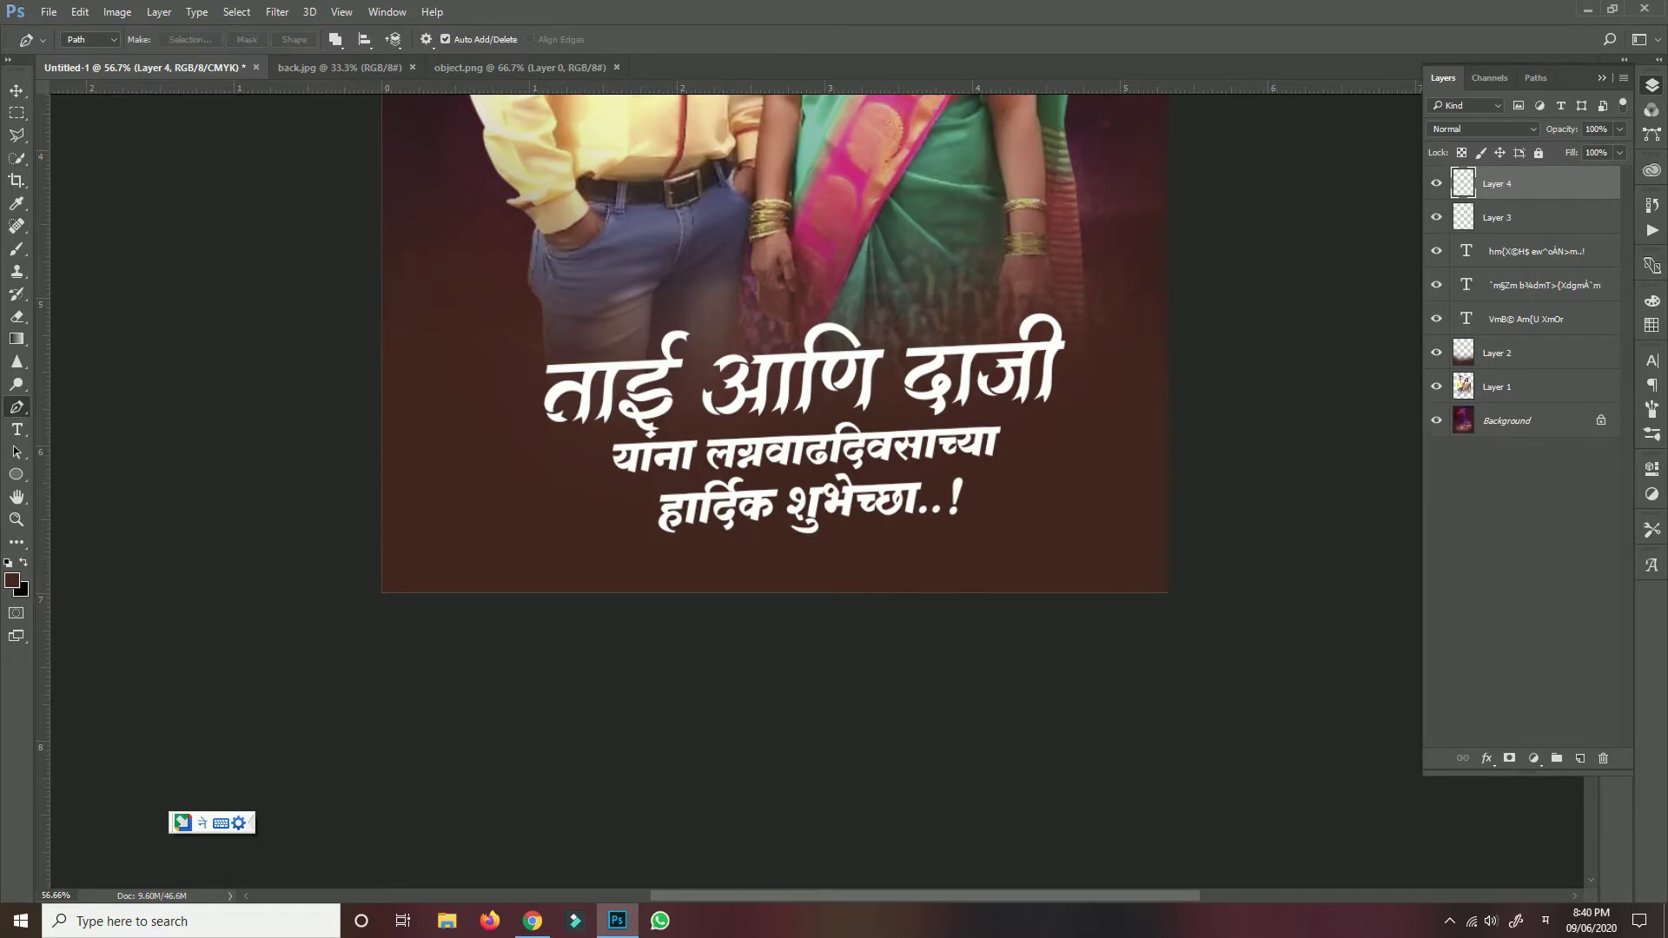
- Set the foreground colour to white, restore the underline path on its layer and fill it with white
{"action": "left_click", "coordinate": [12, 580]}
{"action": "left_click", "coordinate": [1184, 510]}
{"action": "left_click", "coordinate": [1593, 499]}
{"action": "key", "text": "ctrl+z"}
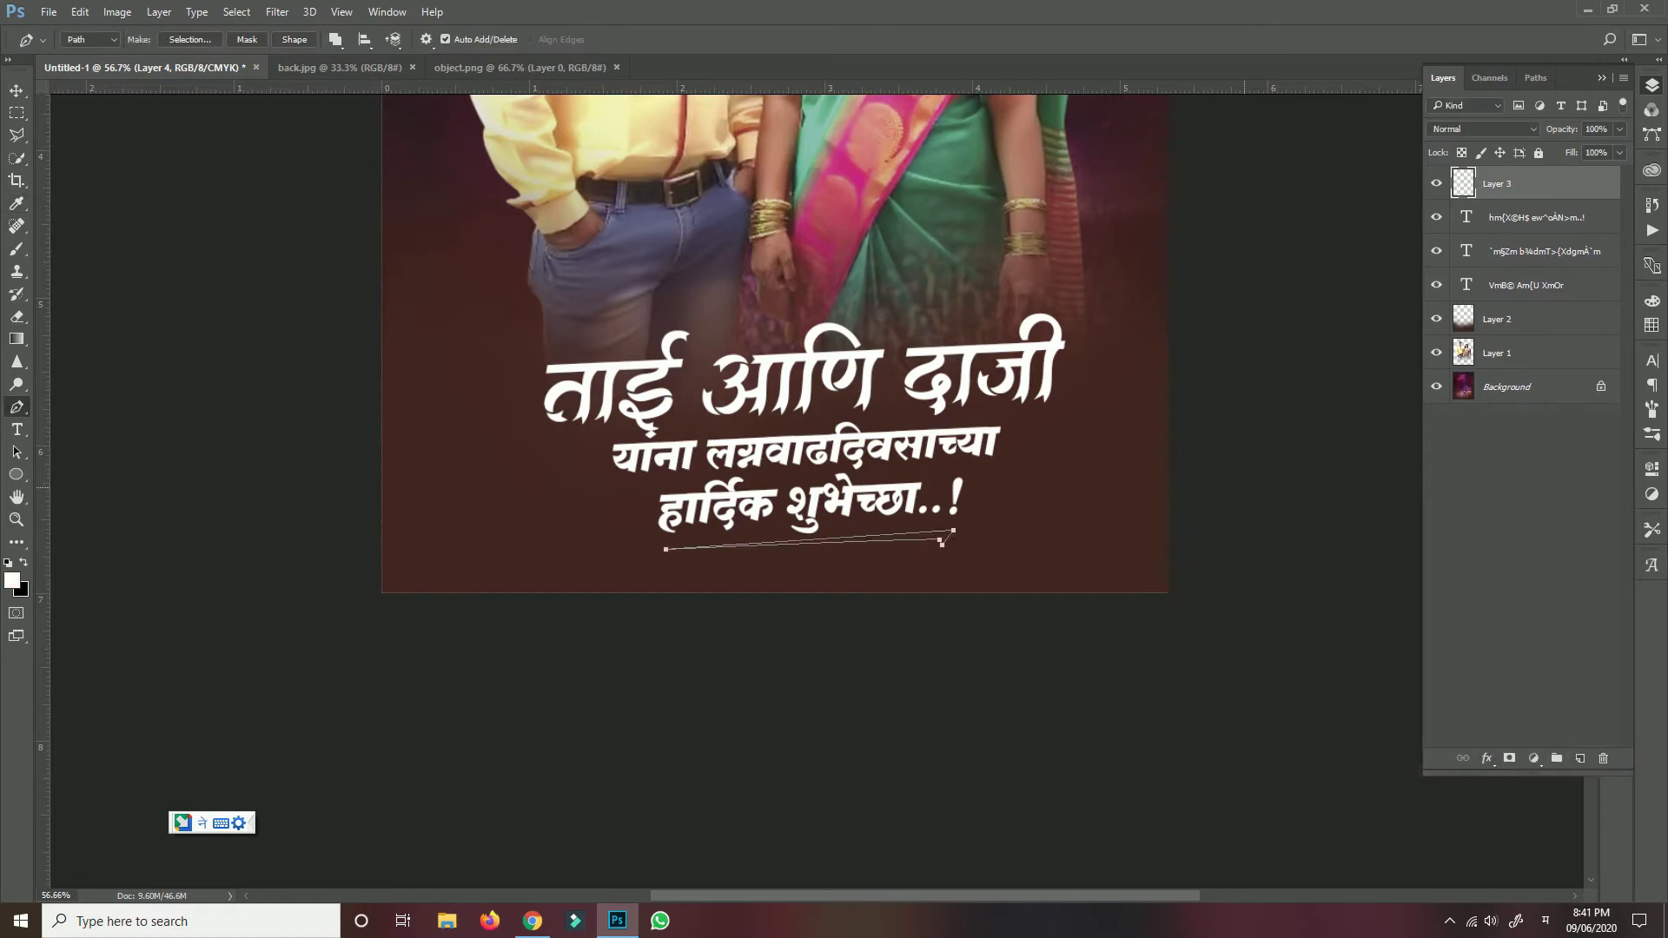
{"action": "type", "text": "n"}
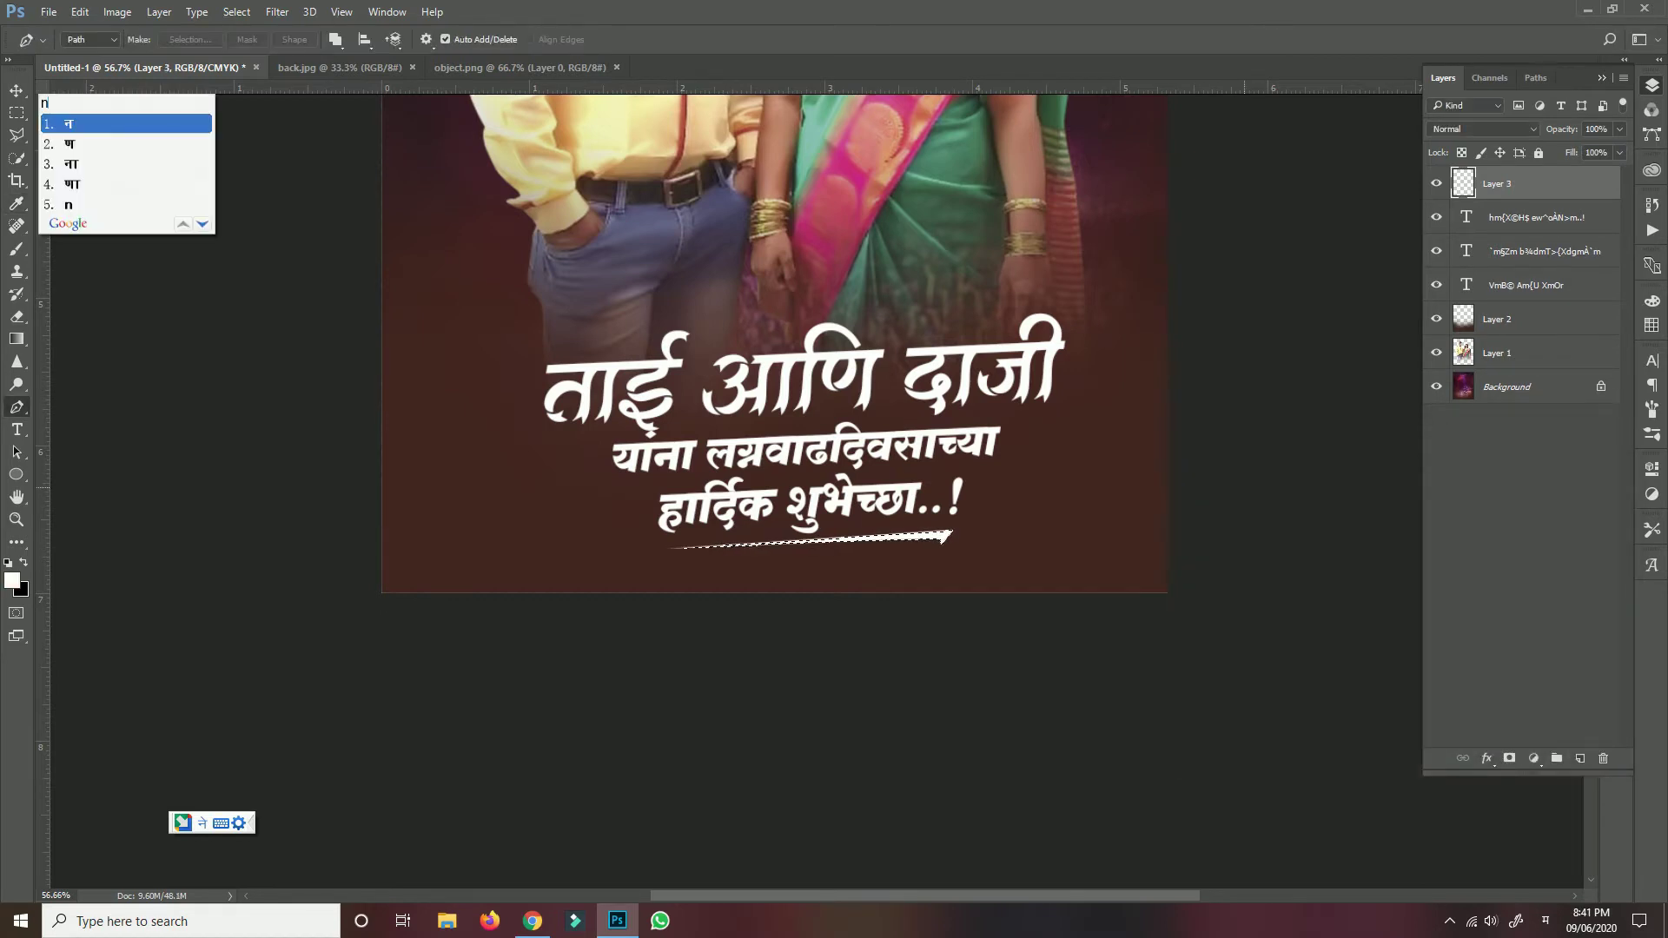
{"action": "key", "text": "Escape"}
{"action": "key", "text": "v"}
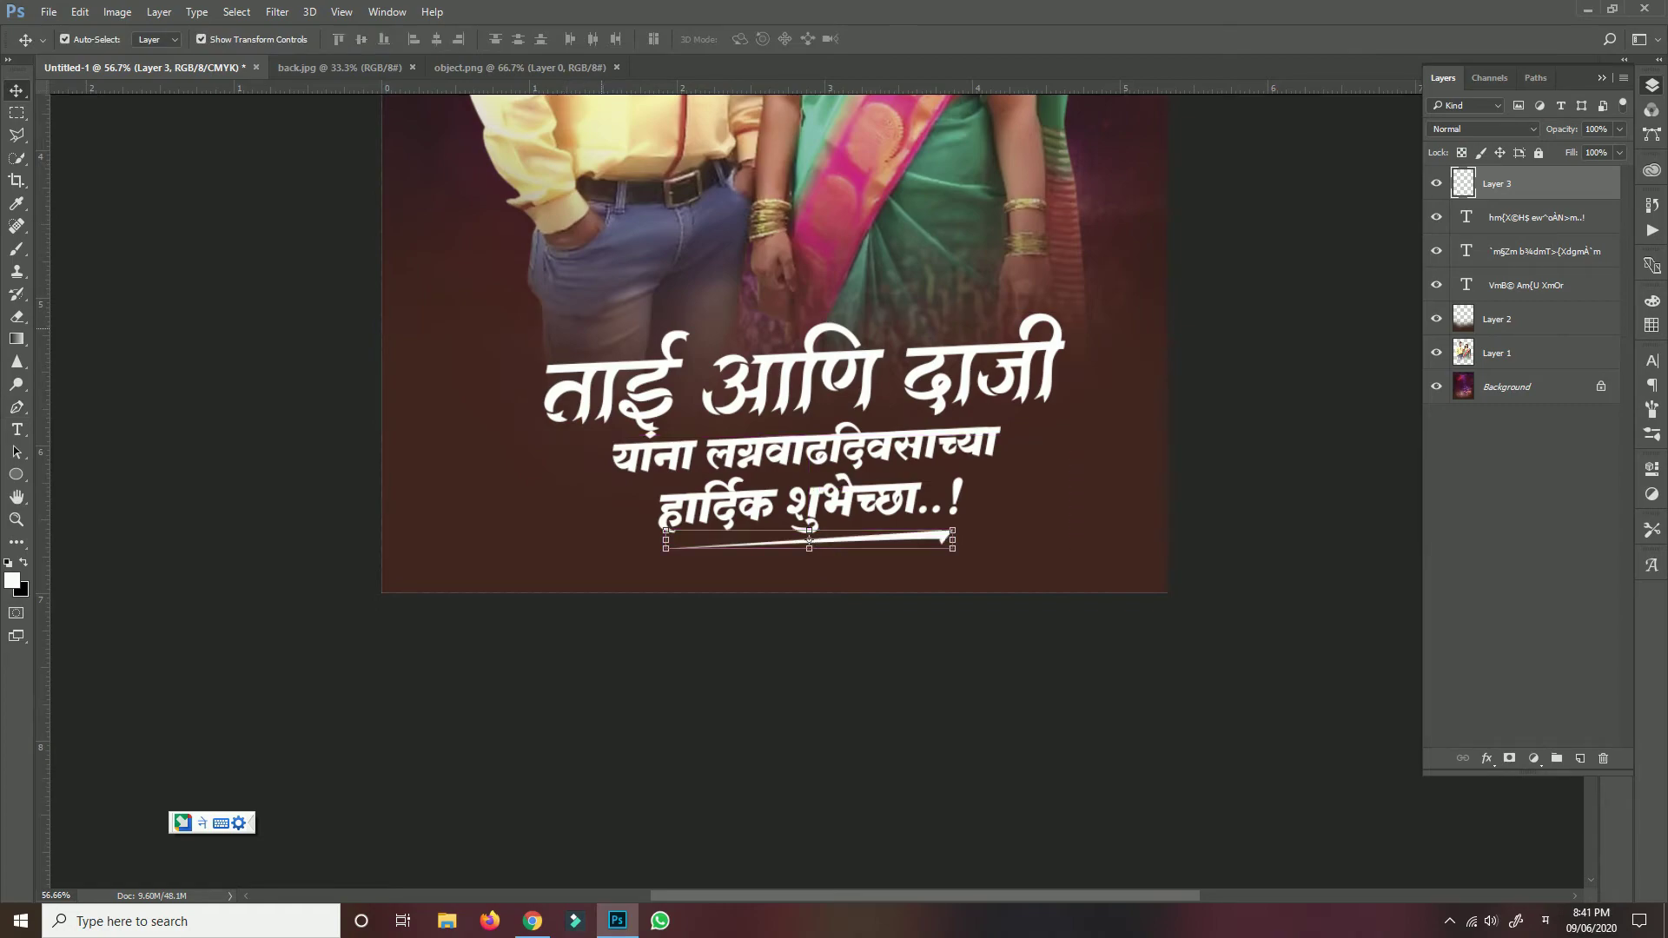
- Select the brown fade layer, then open the golden texture and IMG-20180421-WA0133 in Photoshop from File Explorer's Graphic Design > WhatsApp Documents folder
{"action": "left_click", "coordinate": [775, 282]}
{"action": "left_click", "coordinate": [446, 921]}
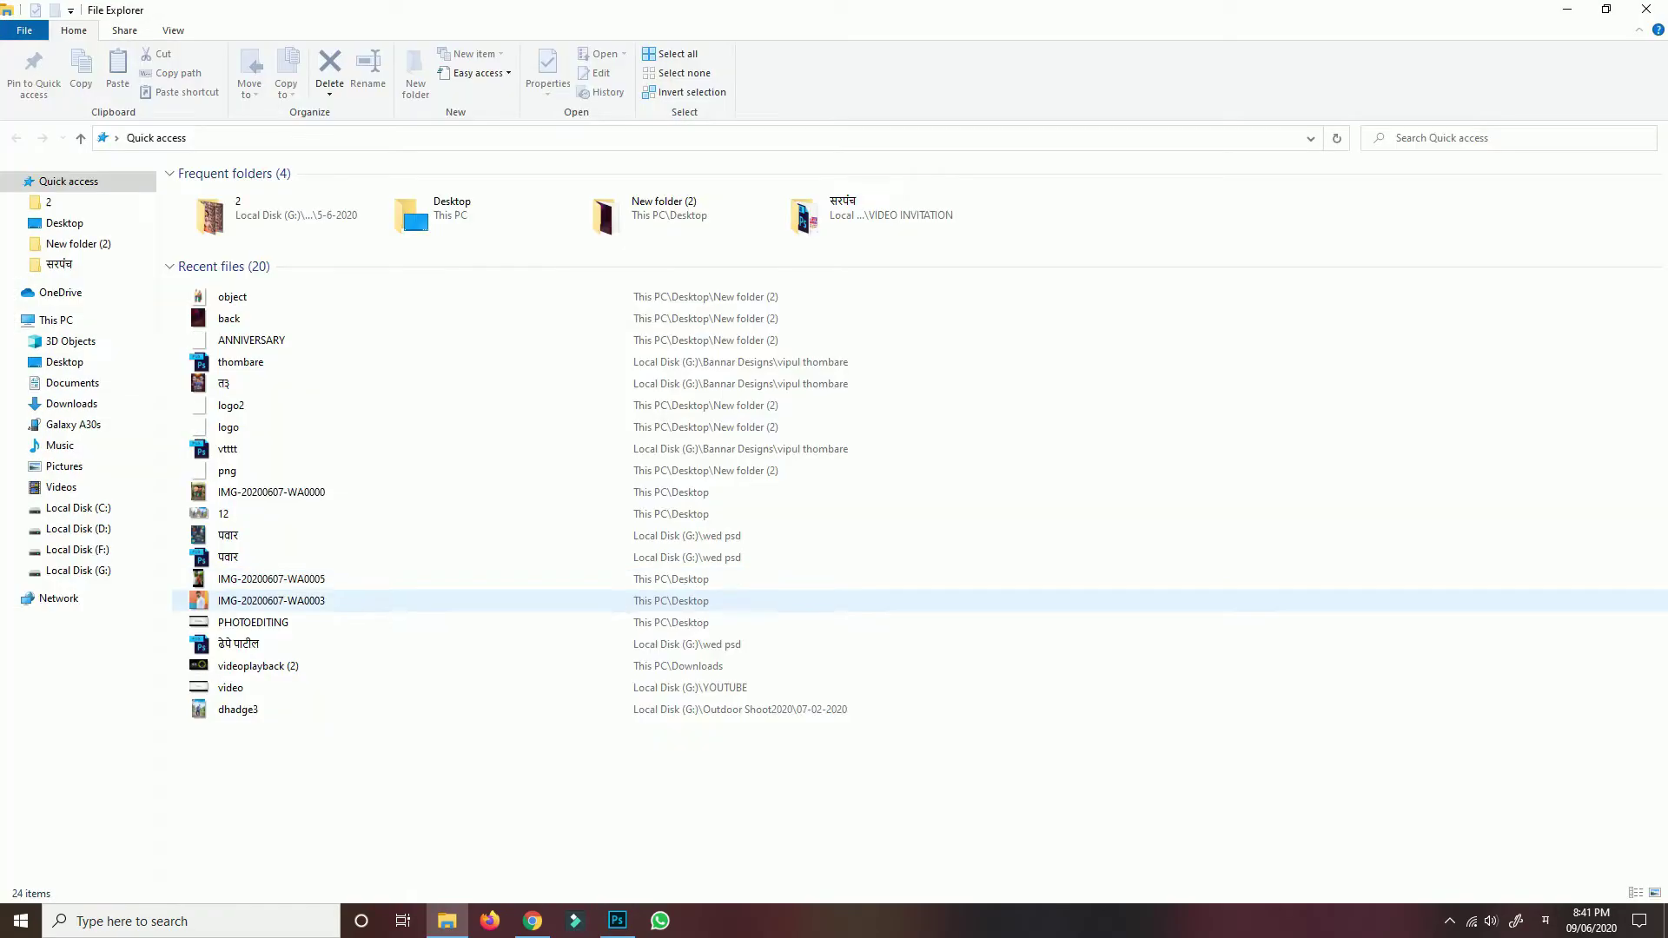
{"action": "double_click", "coordinate": [412, 195]}
{"action": "double_click", "coordinate": [479, 354]}
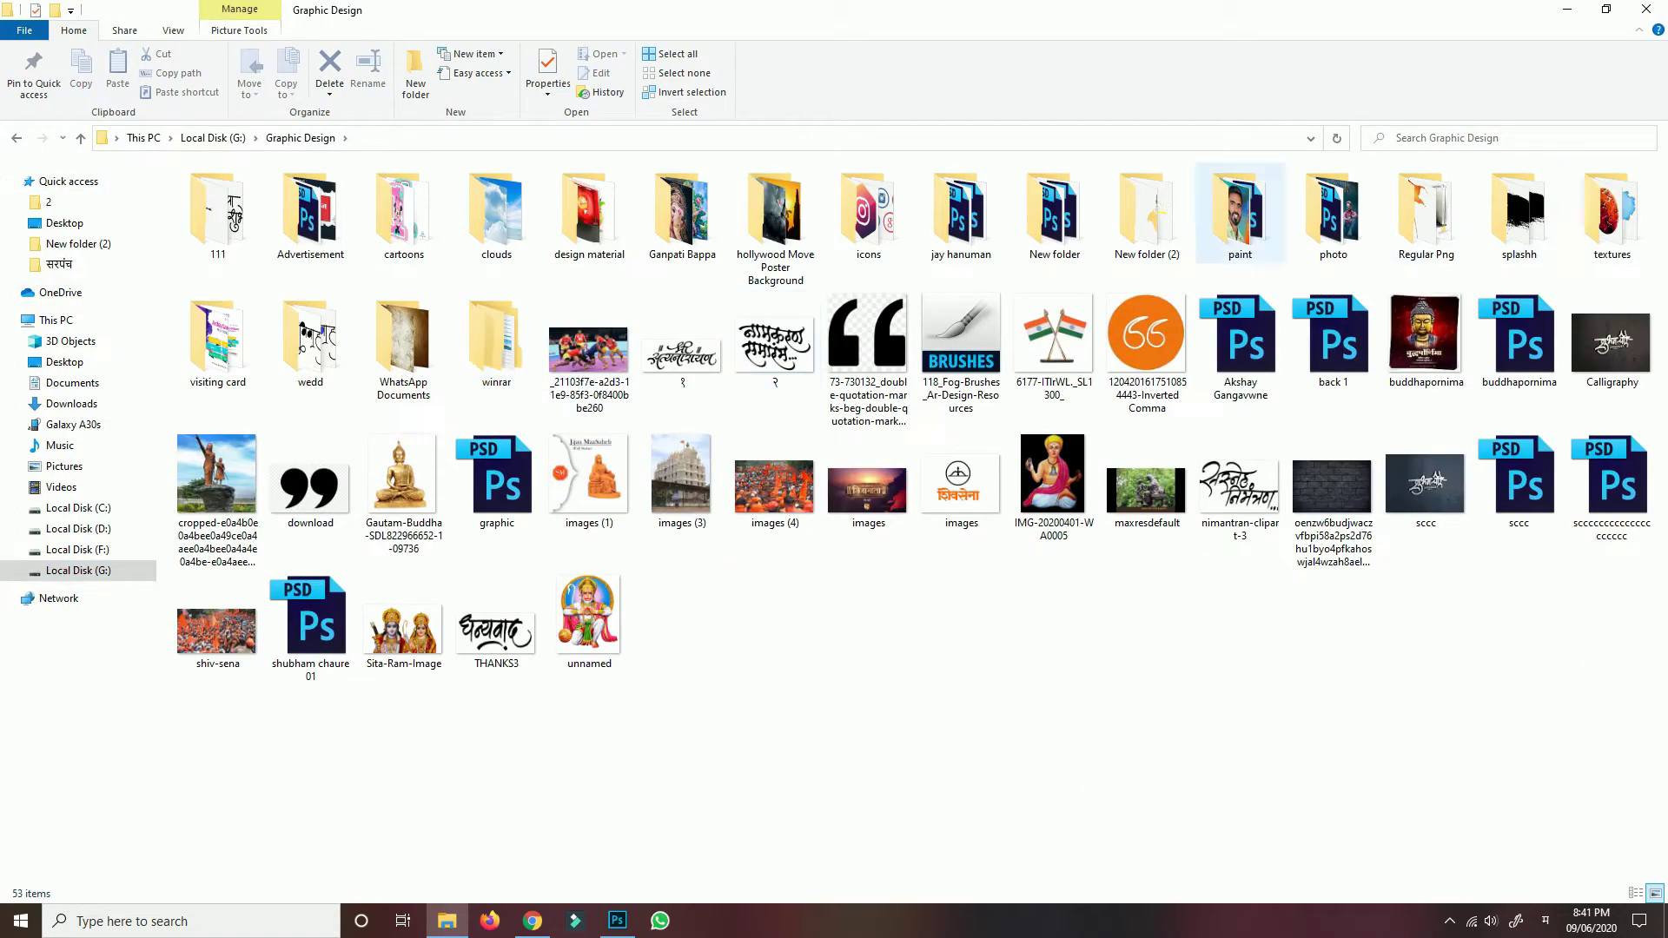
{"action": "double_click", "coordinate": [403, 344]}
{"action": "left_click", "coordinate": [217, 221]}
{"action": "left_click", "coordinate": [403, 222], "text": "ctrl"}
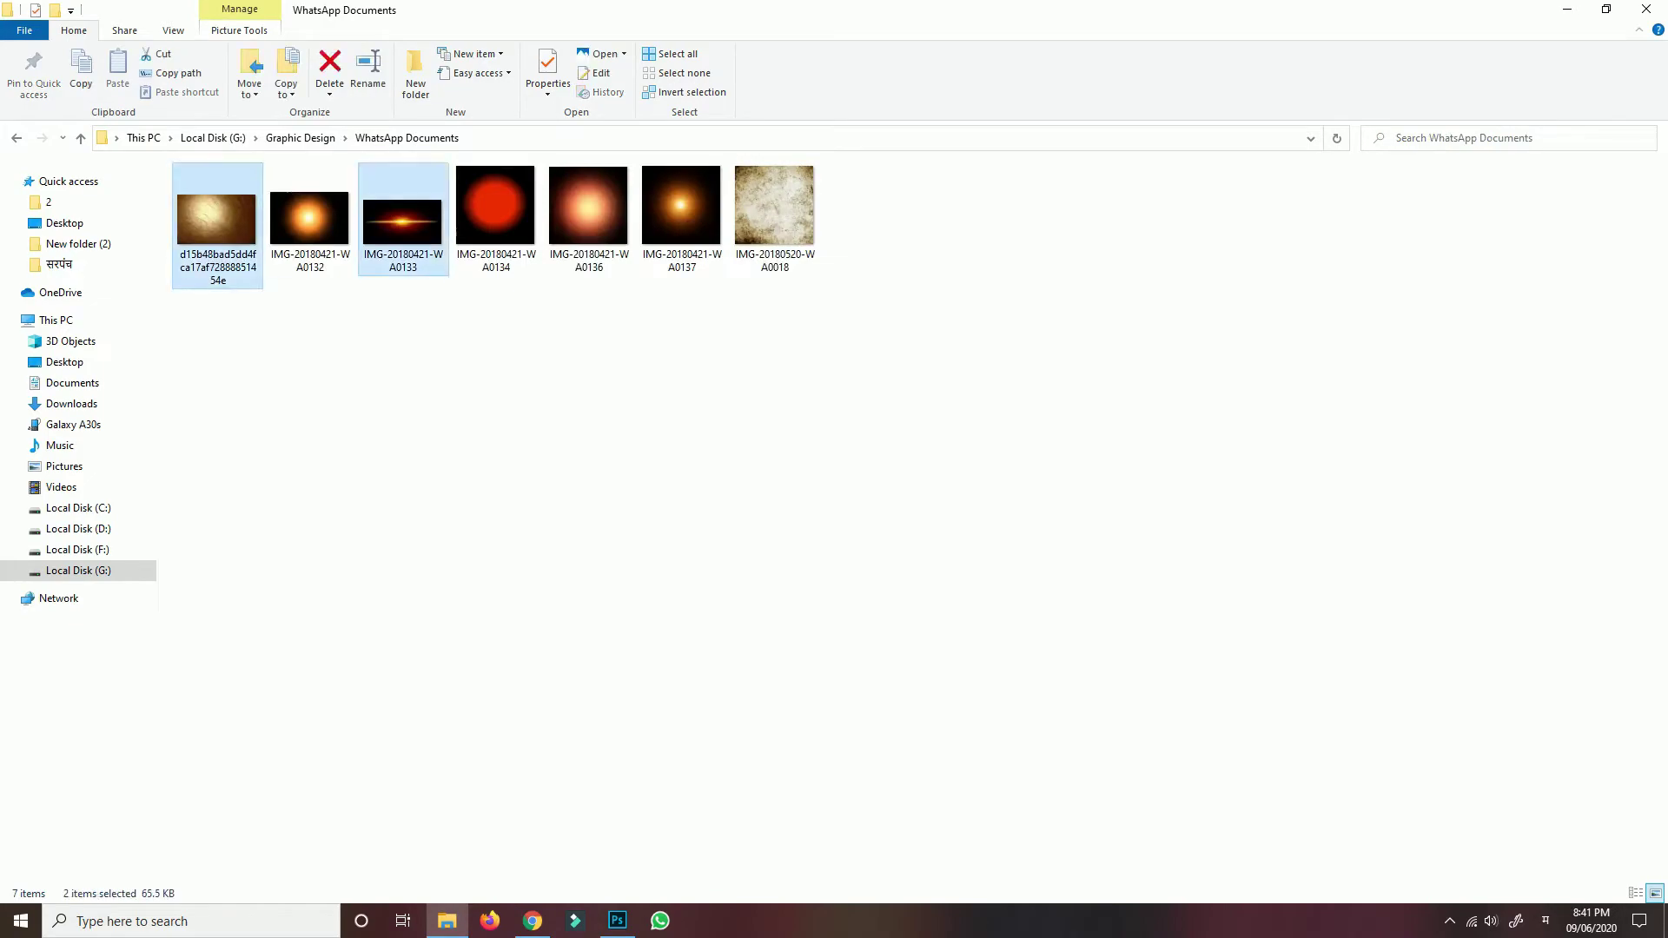
{"action": "left_click_drag", "start_coordinate": [402, 222], "coordinate": [617, 920]}
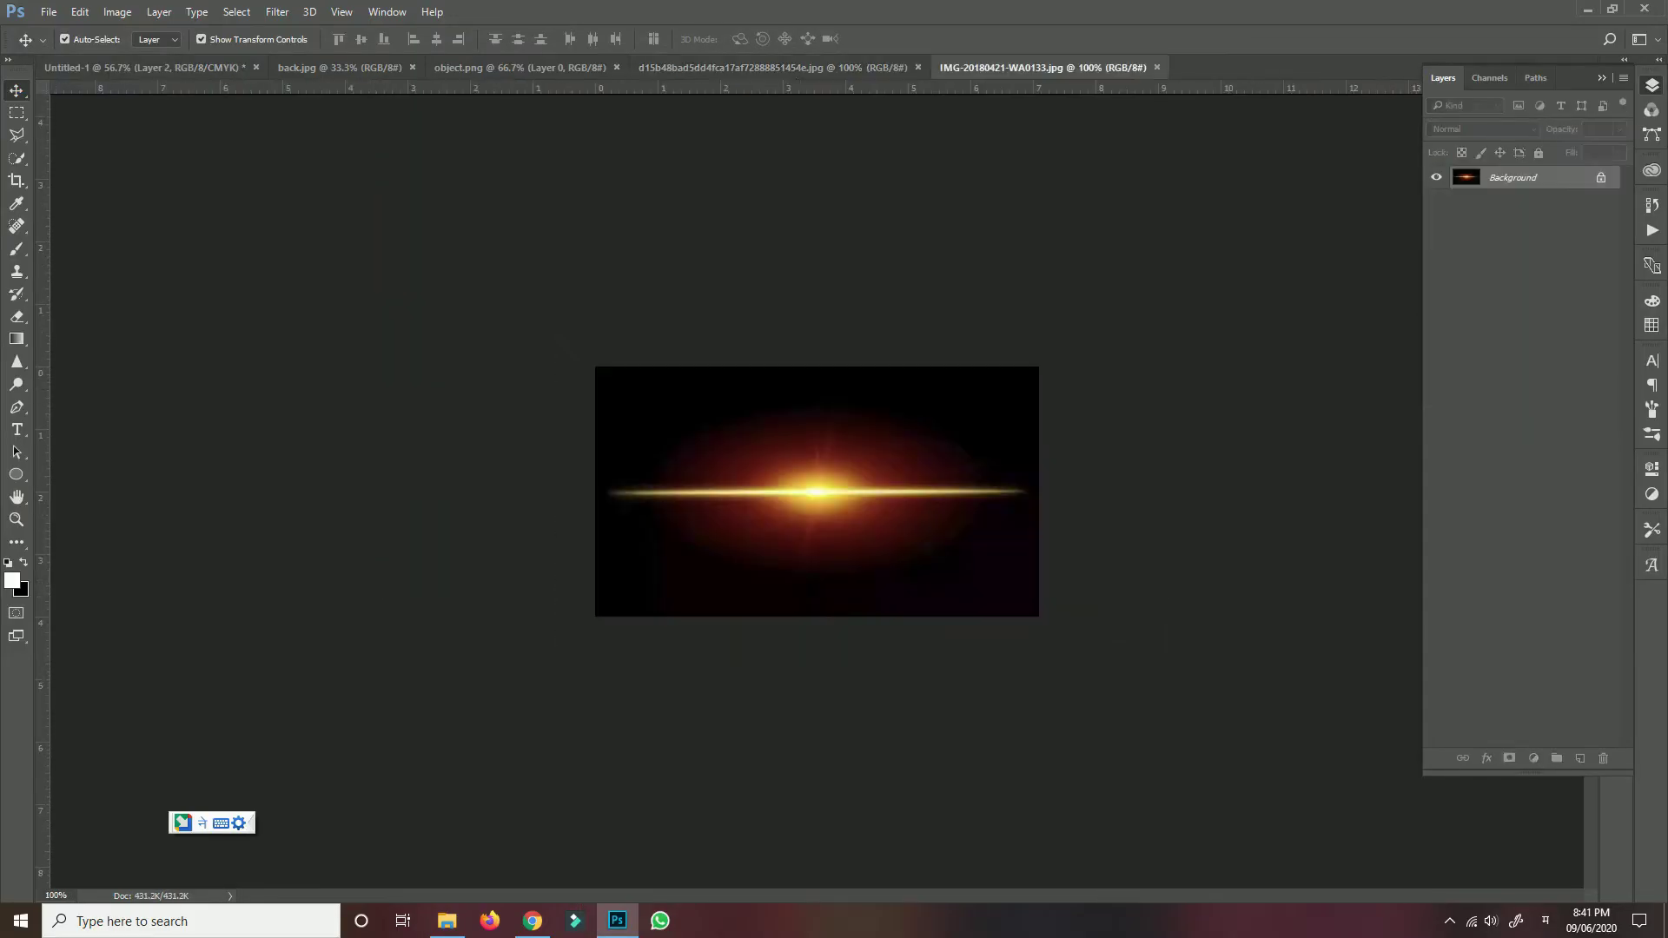
- Copy the whole golden texture image and paste it into the poster behind the greeting text, above the brown fade layer
{"action": "key", "text": "ctrl+shift+Tab"}
{"action": "key", "text": "ctrl+a"}
{"action": "key", "text": "ctrl+c"}
{"action": "key", "text": "ctrl+Tab"}
{"action": "key", "text": "ctrl+Tab"}
{"action": "key", "text": "ctrl+v"}
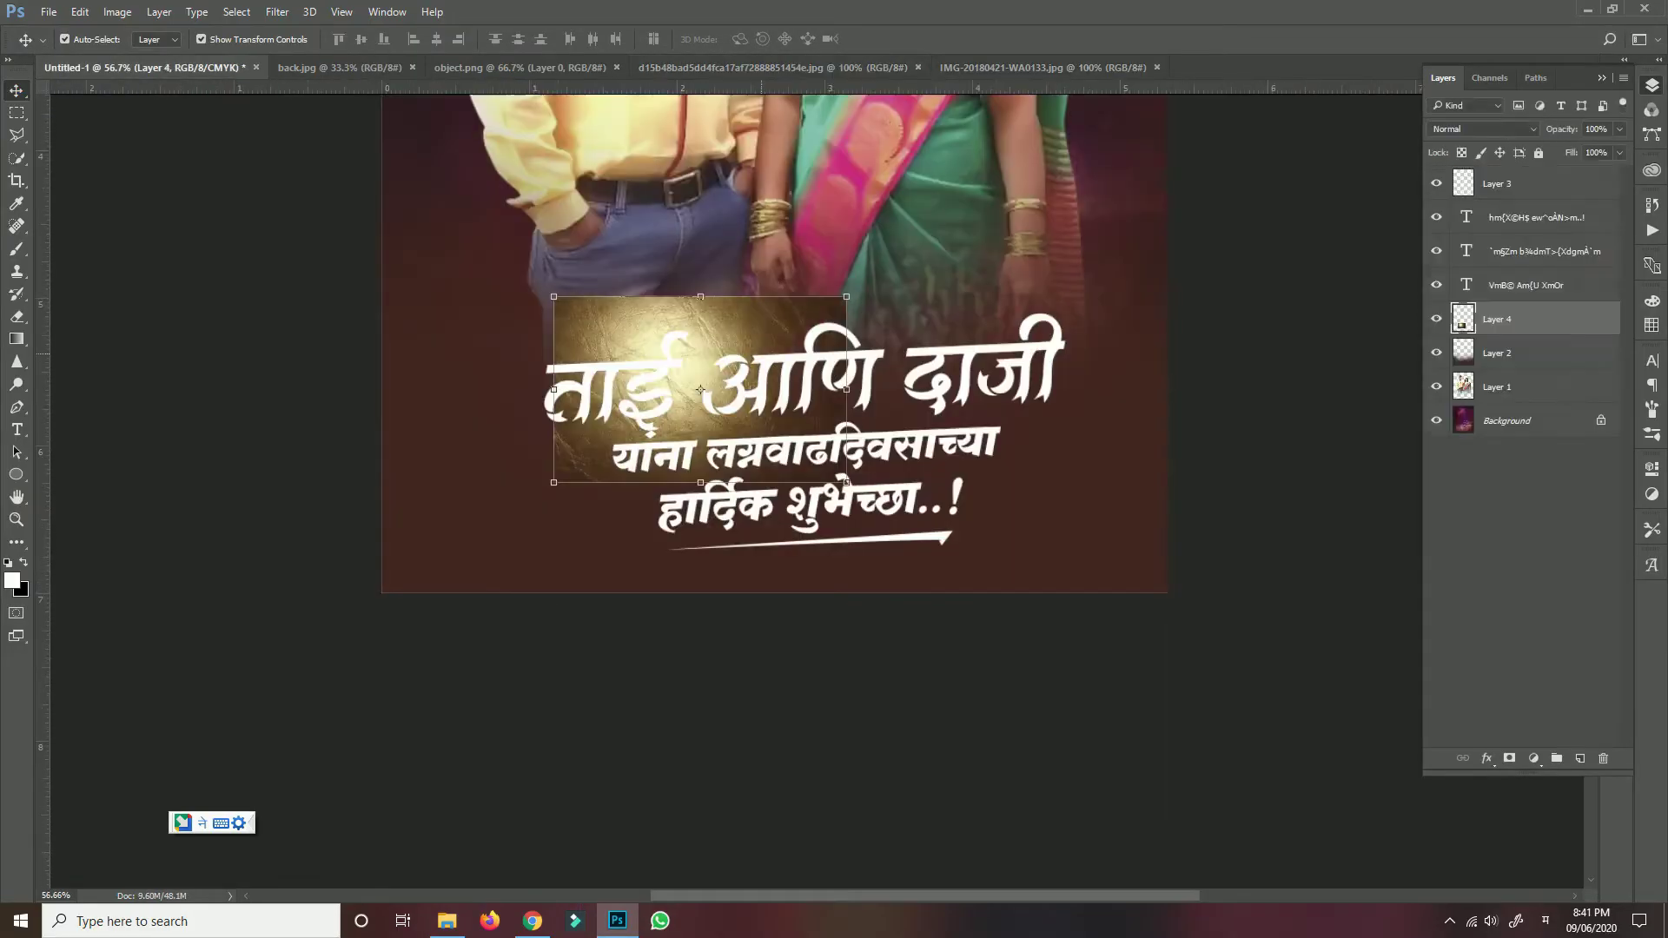
- Move the golden texture above the "ताई आणि दाजी" text, enlarge it to cover the whole greeting, and clip it to that text
{"action": "key", "text": "ctrl+bracketright"}
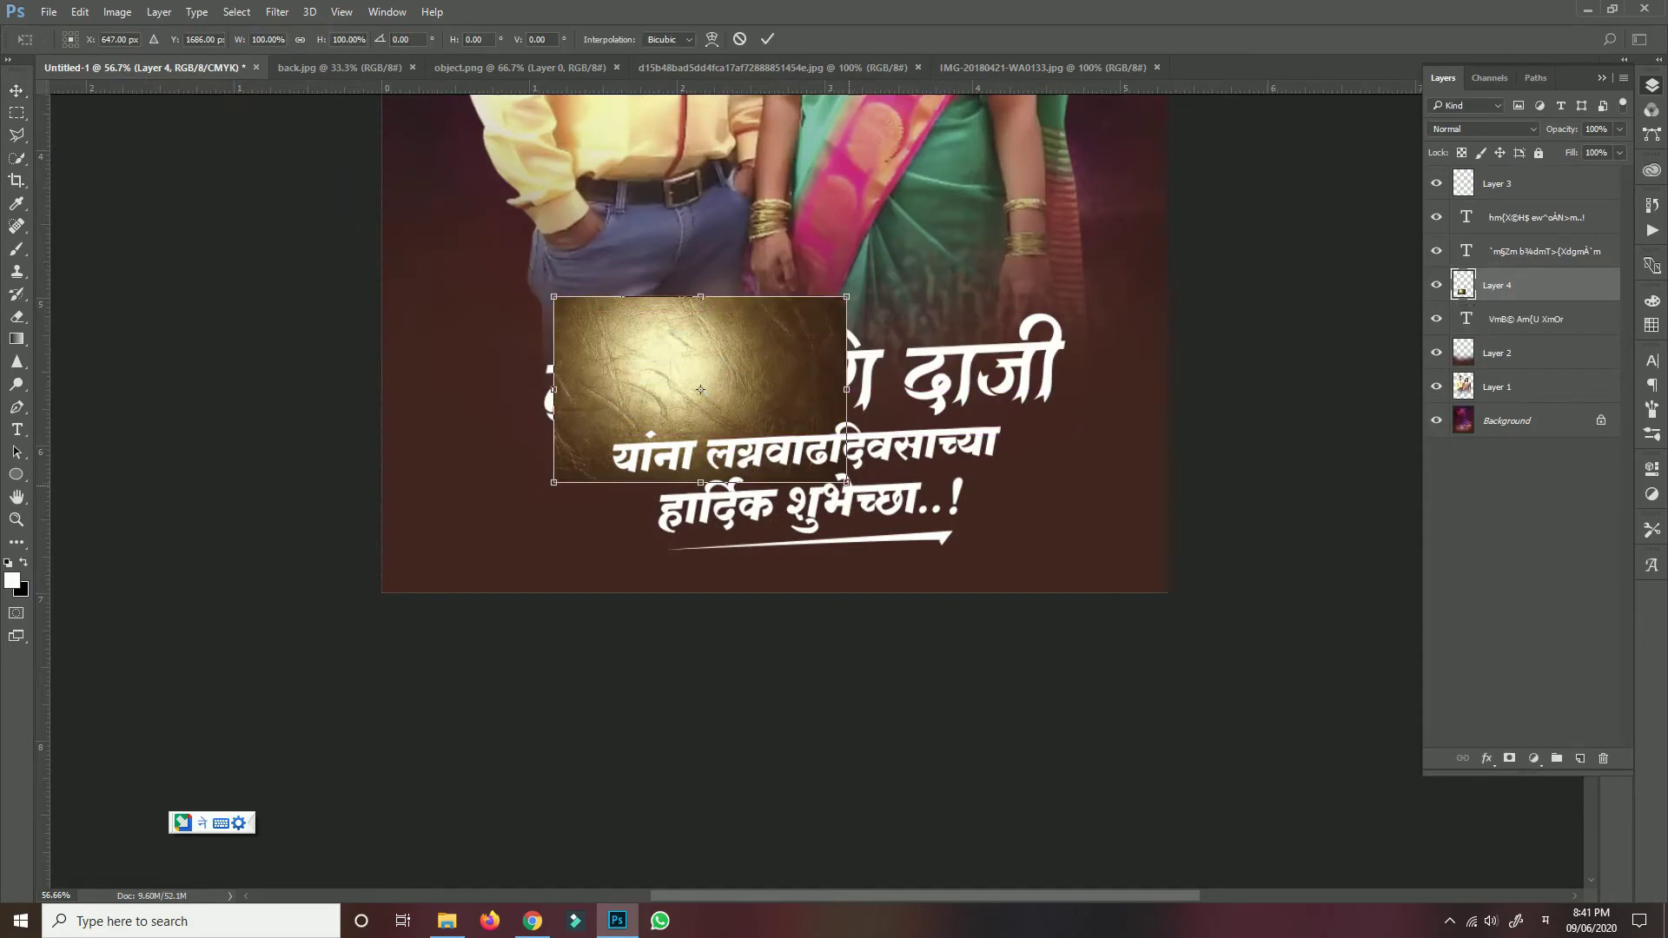
{"action": "key", "text": "ctrl+t"}
{"action": "left_click_drag", "start_coordinate": [782, 347], "coordinate": [1016, 417]}
{"action": "key", "text": "ctrl+0"}
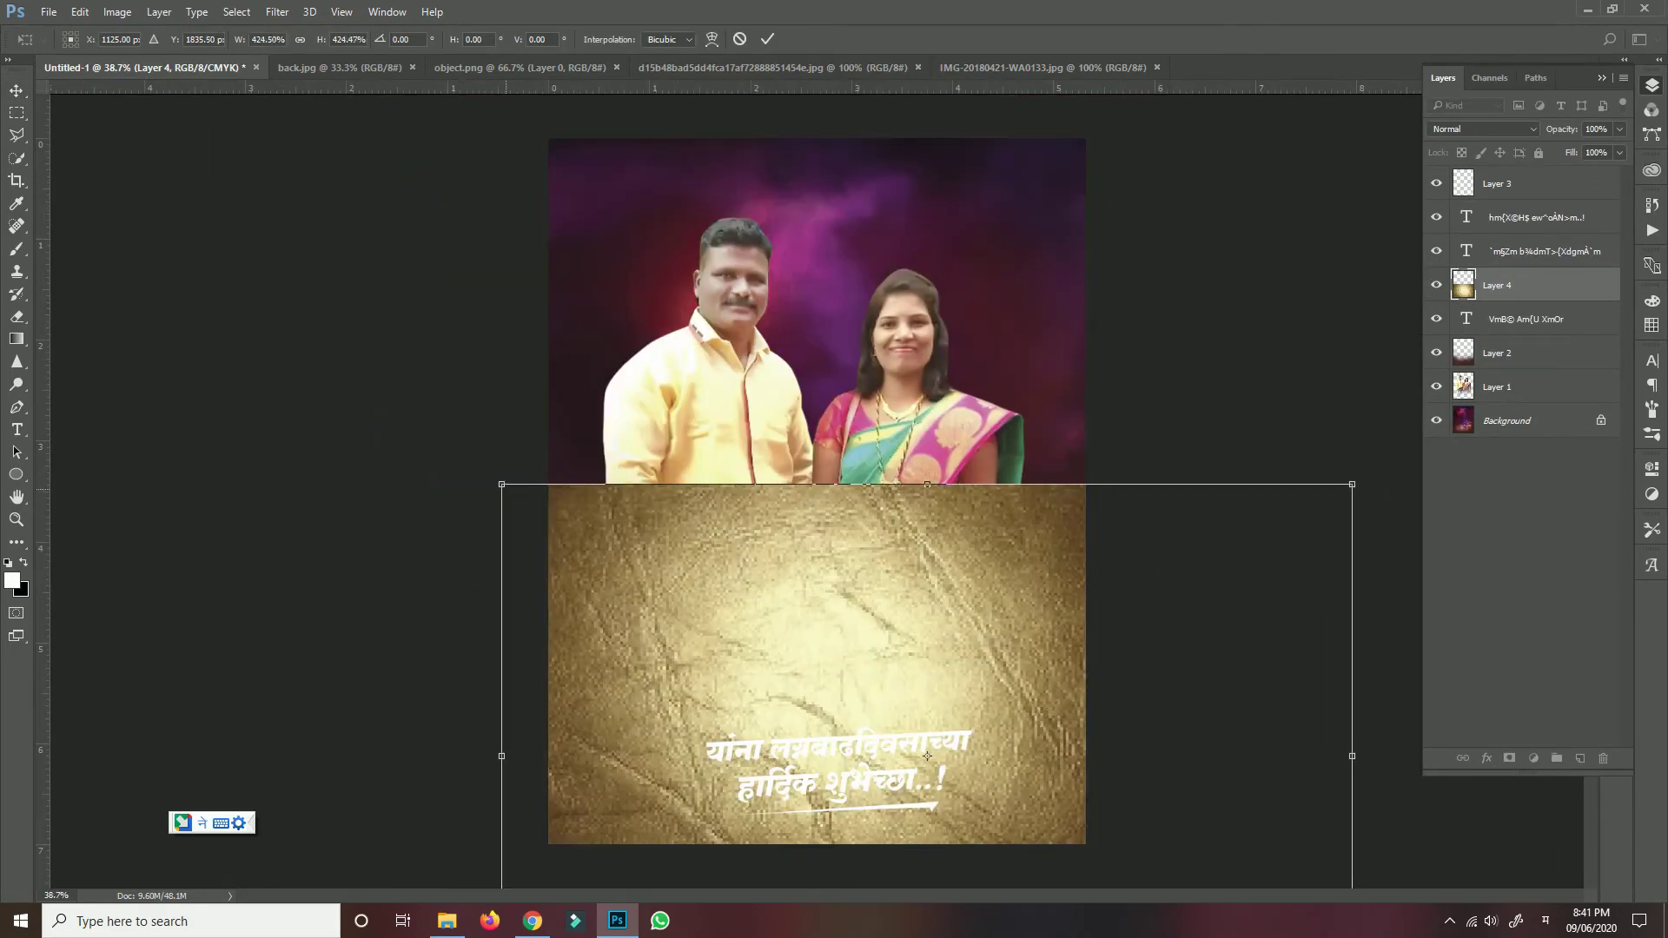
{"action": "left_click_drag", "start_coordinate": [503, 484], "coordinate": [399, 419]}
{"action": "key", "text": "Return"}
{"action": "key", "text": "ctrl+alt+g"}
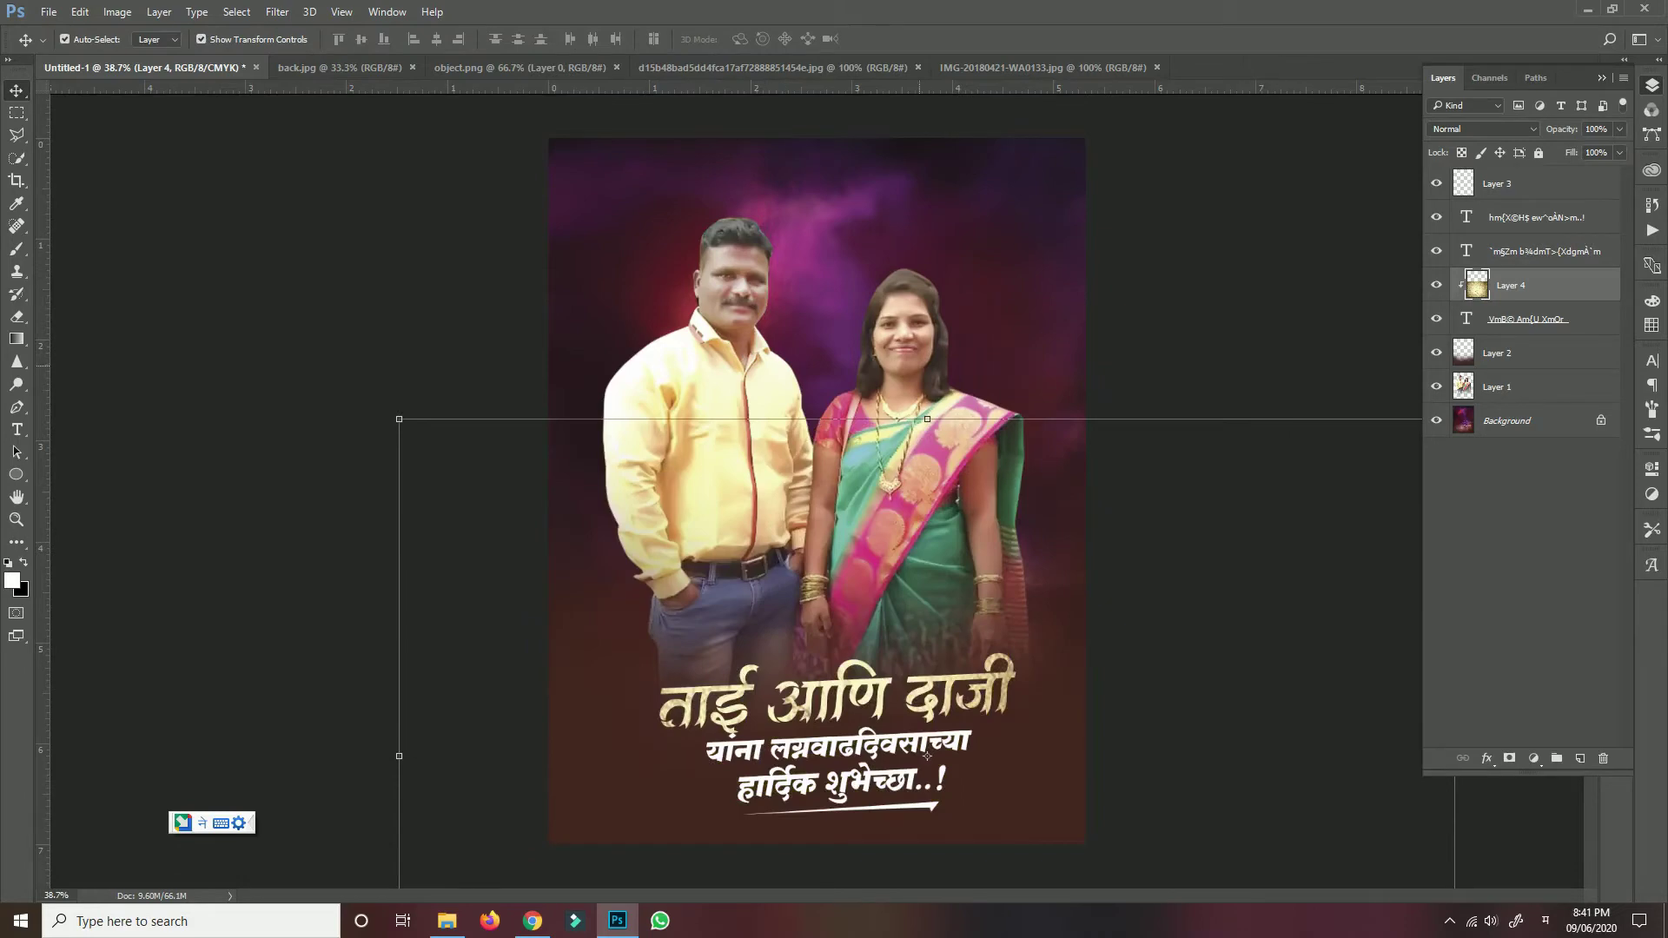
- Nudge the "यांना लग्नवाढदिवसाच्या" line and the tapered underline slightly down to adjust the spacing of the greeting
{"action": "left_click", "coordinate": [1520, 565]}
{"action": "left_click", "coordinate": [869, 829]}
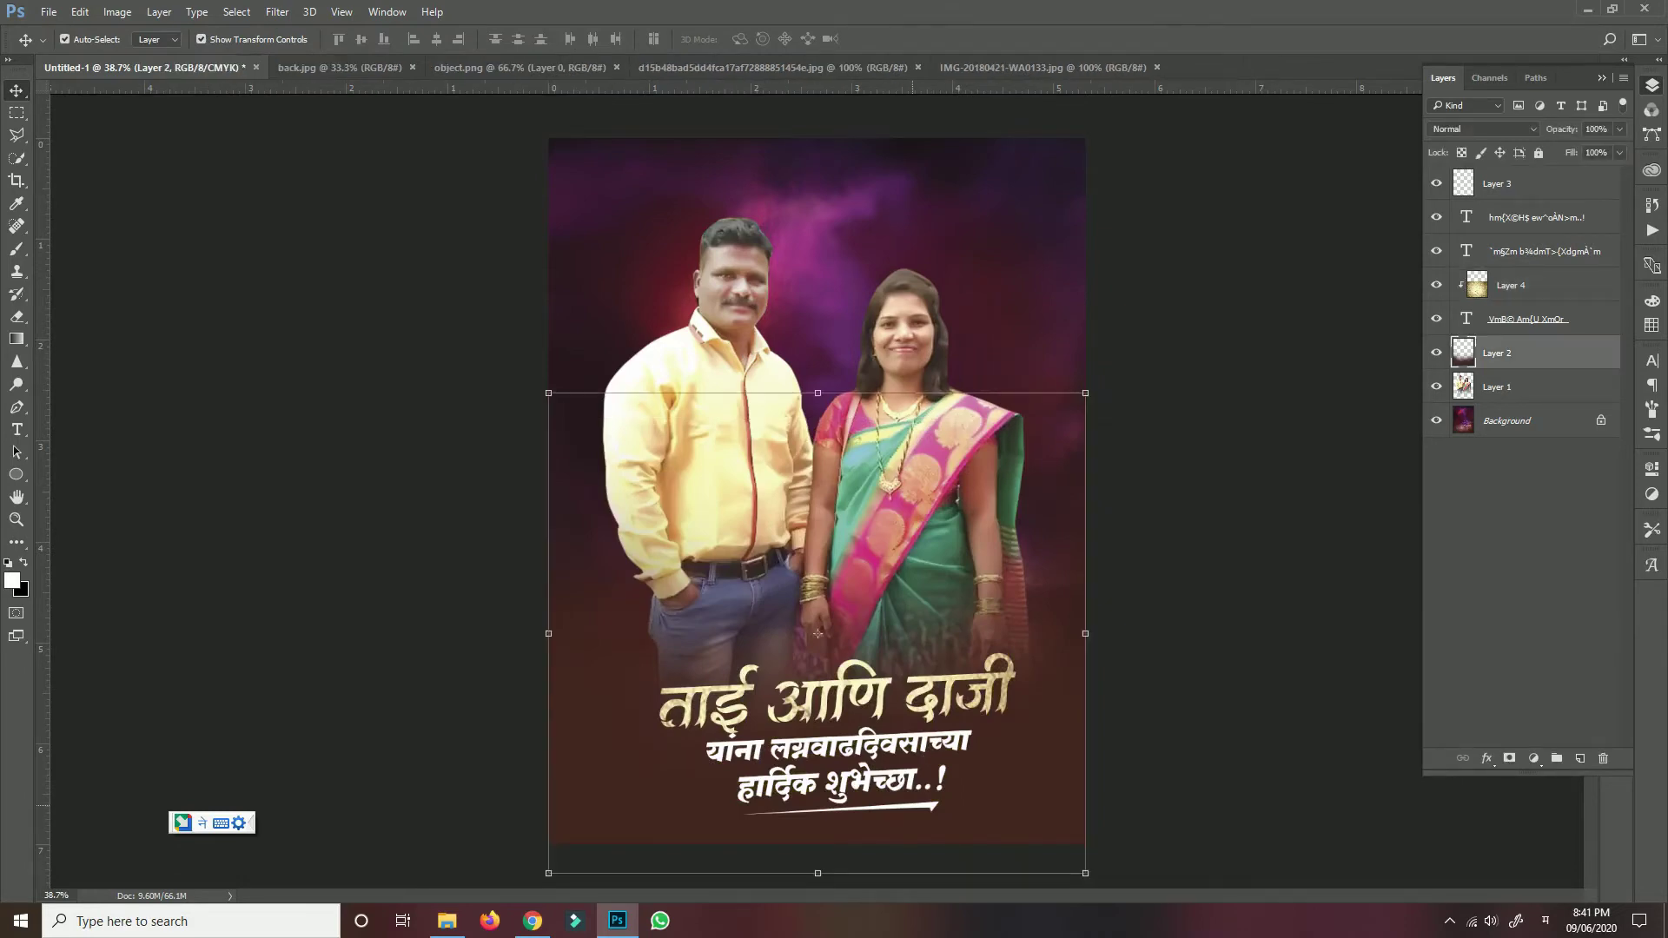
{"action": "scroll", "coordinate": [890, 776], "scroll_direction": "up", "scroll_amount": 5}
{"action": "scroll", "coordinate": [890, 777], "scroll_direction": "down", "scroll_amount": 3}
{"action": "left_click", "coordinate": [706, 571]}
{"action": "left_click_drag", "start_coordinate": [706, 570], "coordinate": [706, 582]}
{"action": "left_click", "coordinate": [706, 519]}
{"action": "left_click_drag", "start_coordinate": [905, 435], "coordinate": [905, 449]}
{"action": "left_click", "coordinate": [905, 448]}
- Give the gold "ताई आणि दाजी" text a Multiply drop shadow with 73% opacity, 90° angle, 11 px distance, 14% spread and 16 px size
{"action": "left_click", "coordinate": [697, 306]}
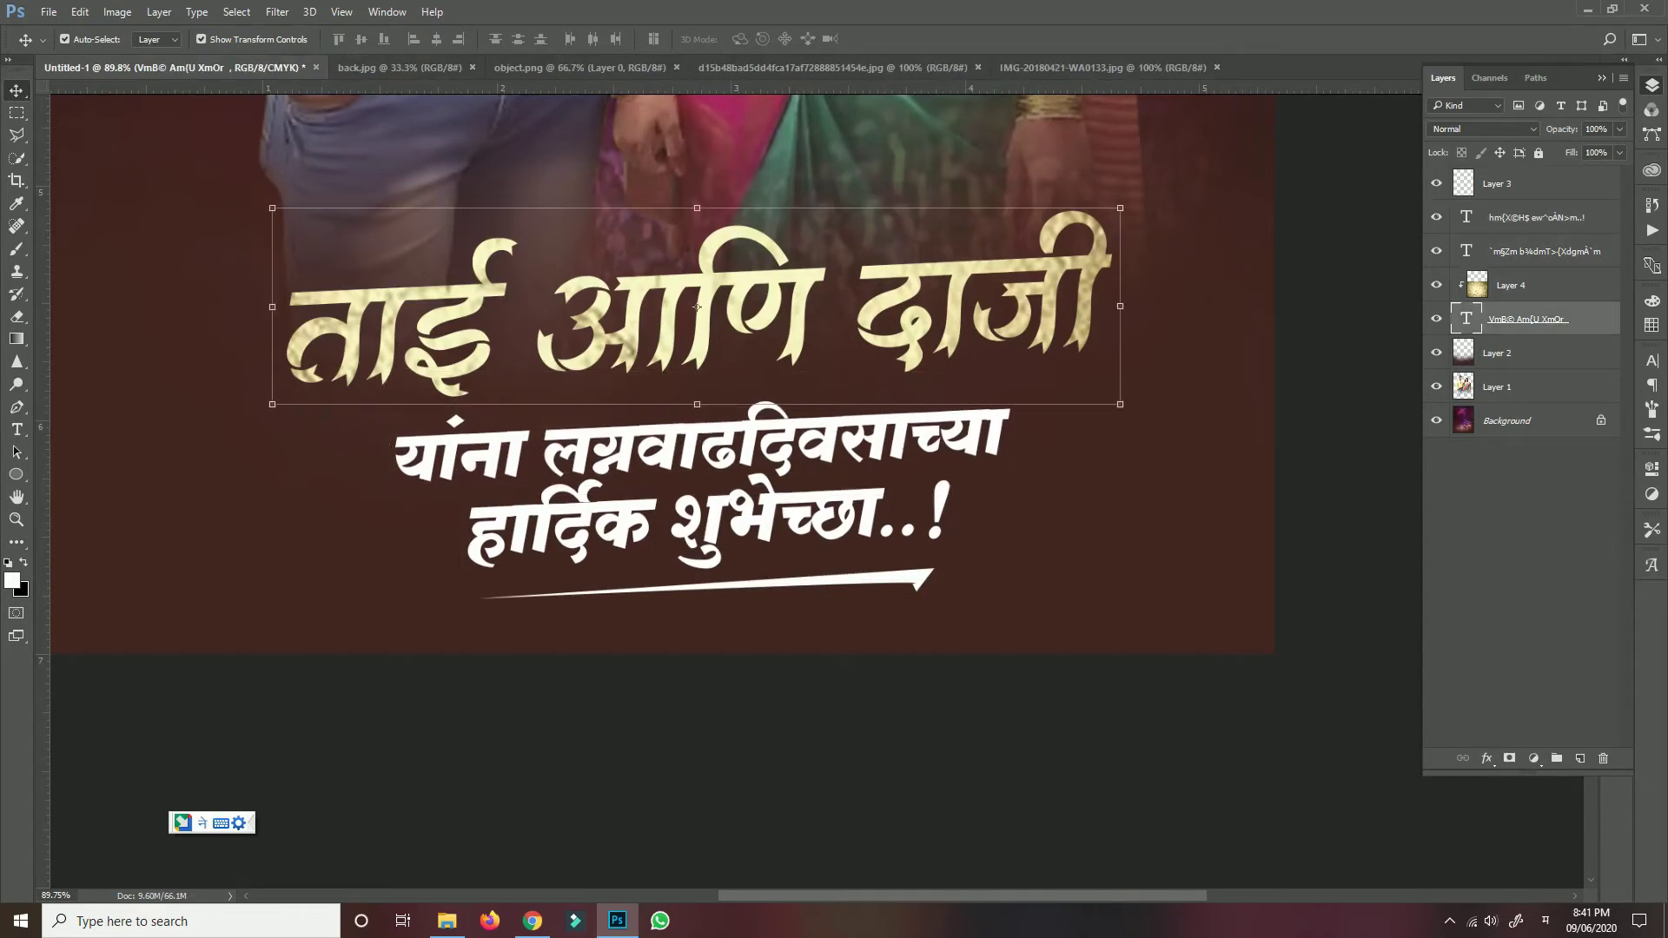
{"action": "double_click", "coordinate": [1589, 319]}
{"action": "left_click", "coordinate": [125, 446]}
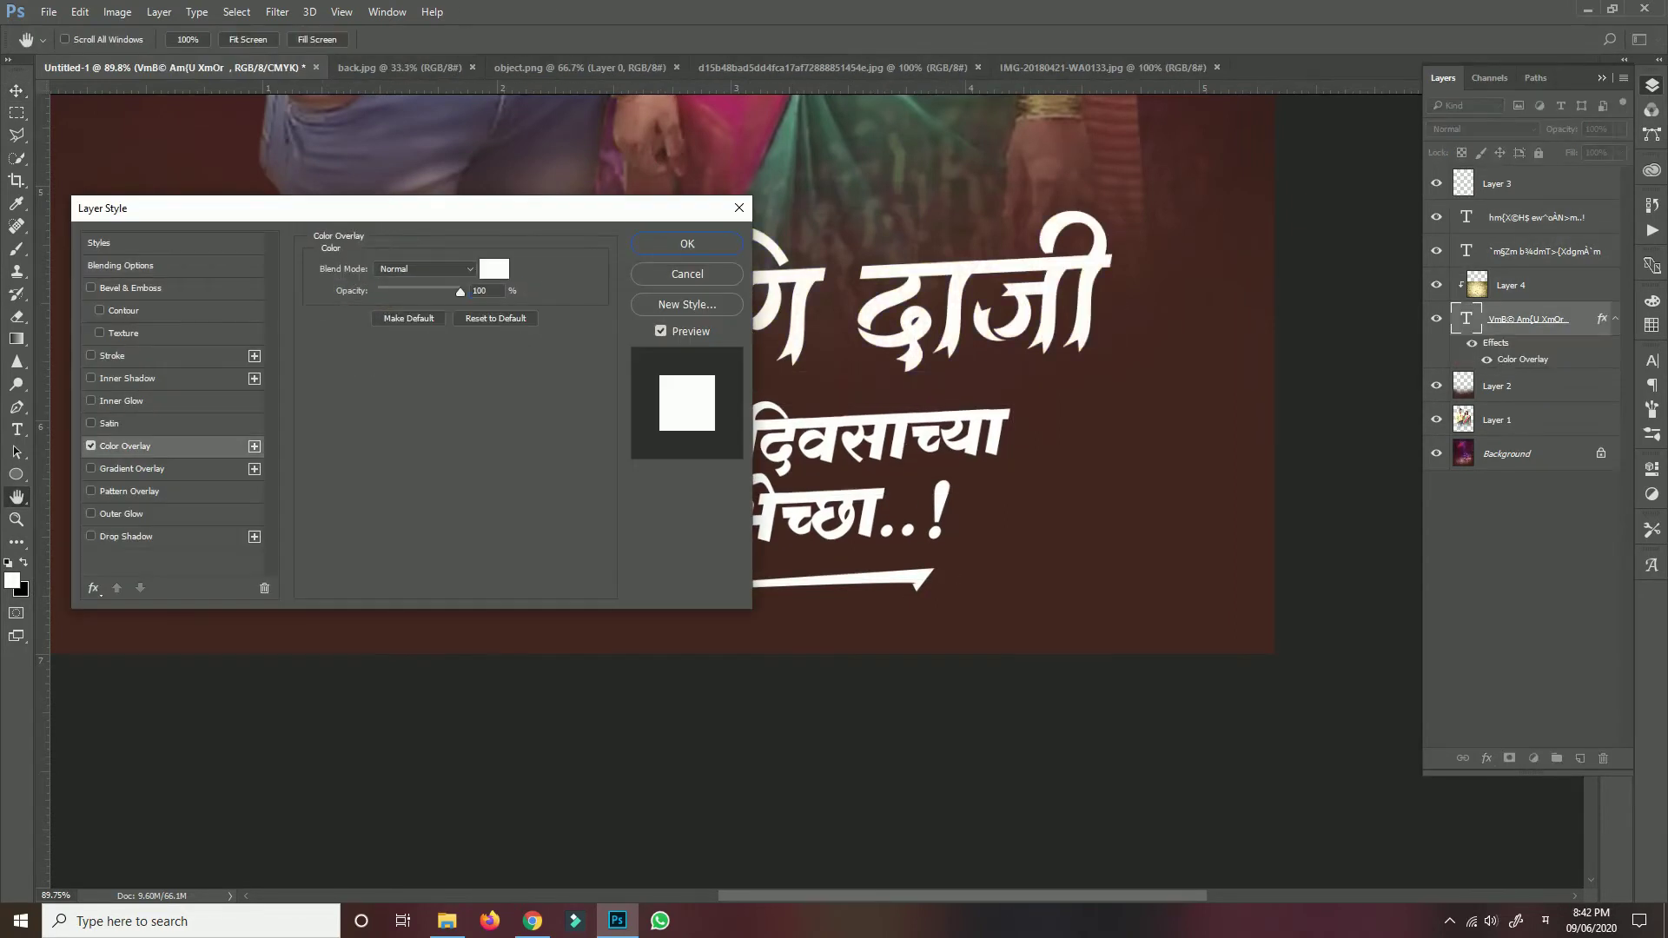
{"action": "left_click", "coordinate": [90, 446]}
{"action": "left_click", "coordinate": [90, 536]}
{"action": "left_click", "coordinate": [126, 536]}
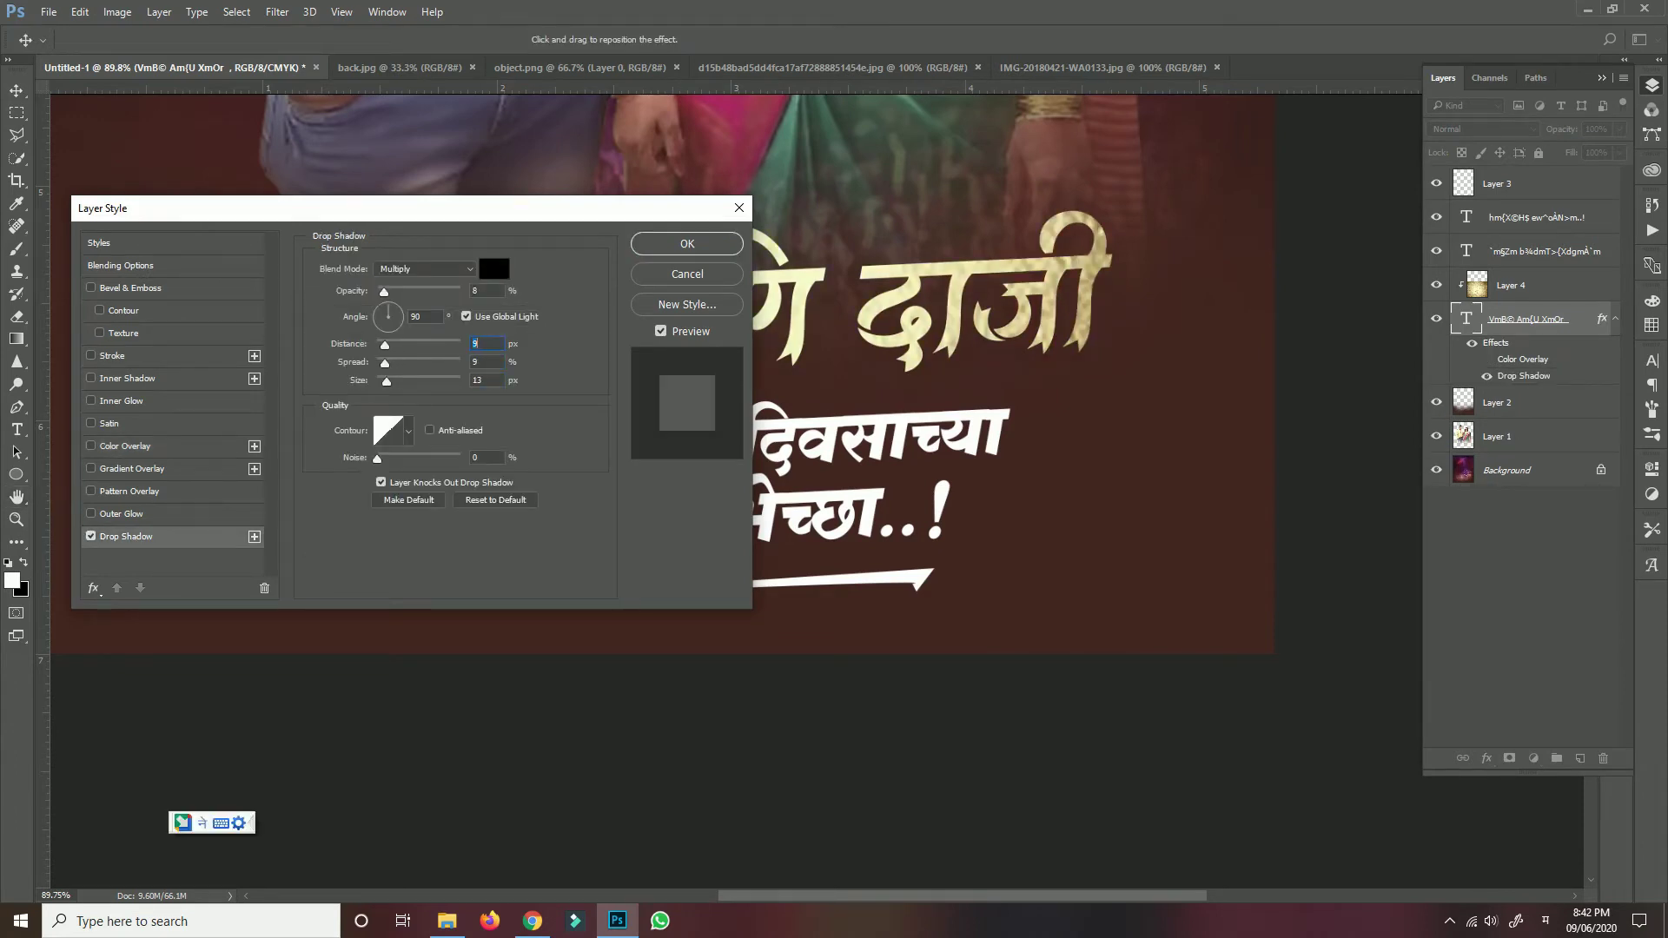
{"action": "key", "text": "Up"}
{"action": "key", "text": "Up"}
{"action": "key", "text": "Up"}
{"action": "key", "text": "Up"}
{"action": "key", "text": "Up"}
{"action": "key", "text": "Tab"}
{"action": "key", "text": "Up"}
{"action": "key", "text": "Up"}
{"action": "key", "text": "Up"}
{"action": "key", "text": "Tab"}
{"action": "key", "text": "Up"}
{"action": "key", "text": "Up"}
{"action": "key", "text": "Up"}
{"action": "key", "text": "Up"}
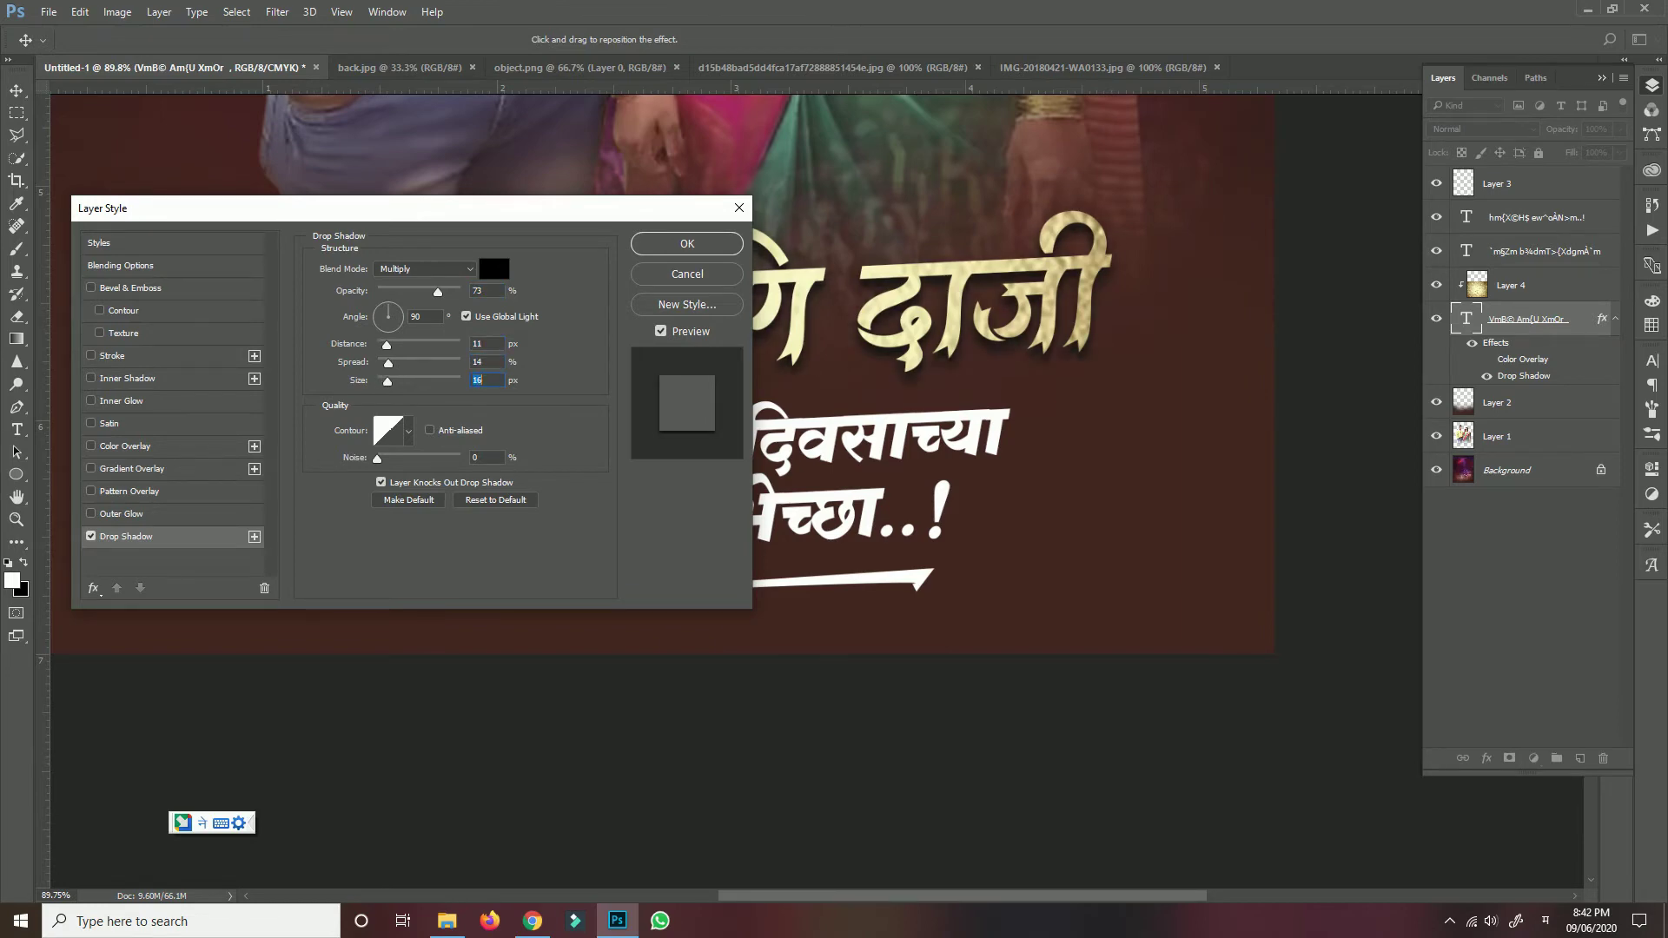
{"action": "key", "text": "Return"}
- Delete the word "आणि" from the gold text, leaving only "ताई" and "दाजी" with a gap between them
{"action": "key", "text": "t"}
{"action": "left_click_drag", "start_coordinate": [829, 313], "coordinate": [522, 313]}
{"action": "key", "text": "BackSpace"}
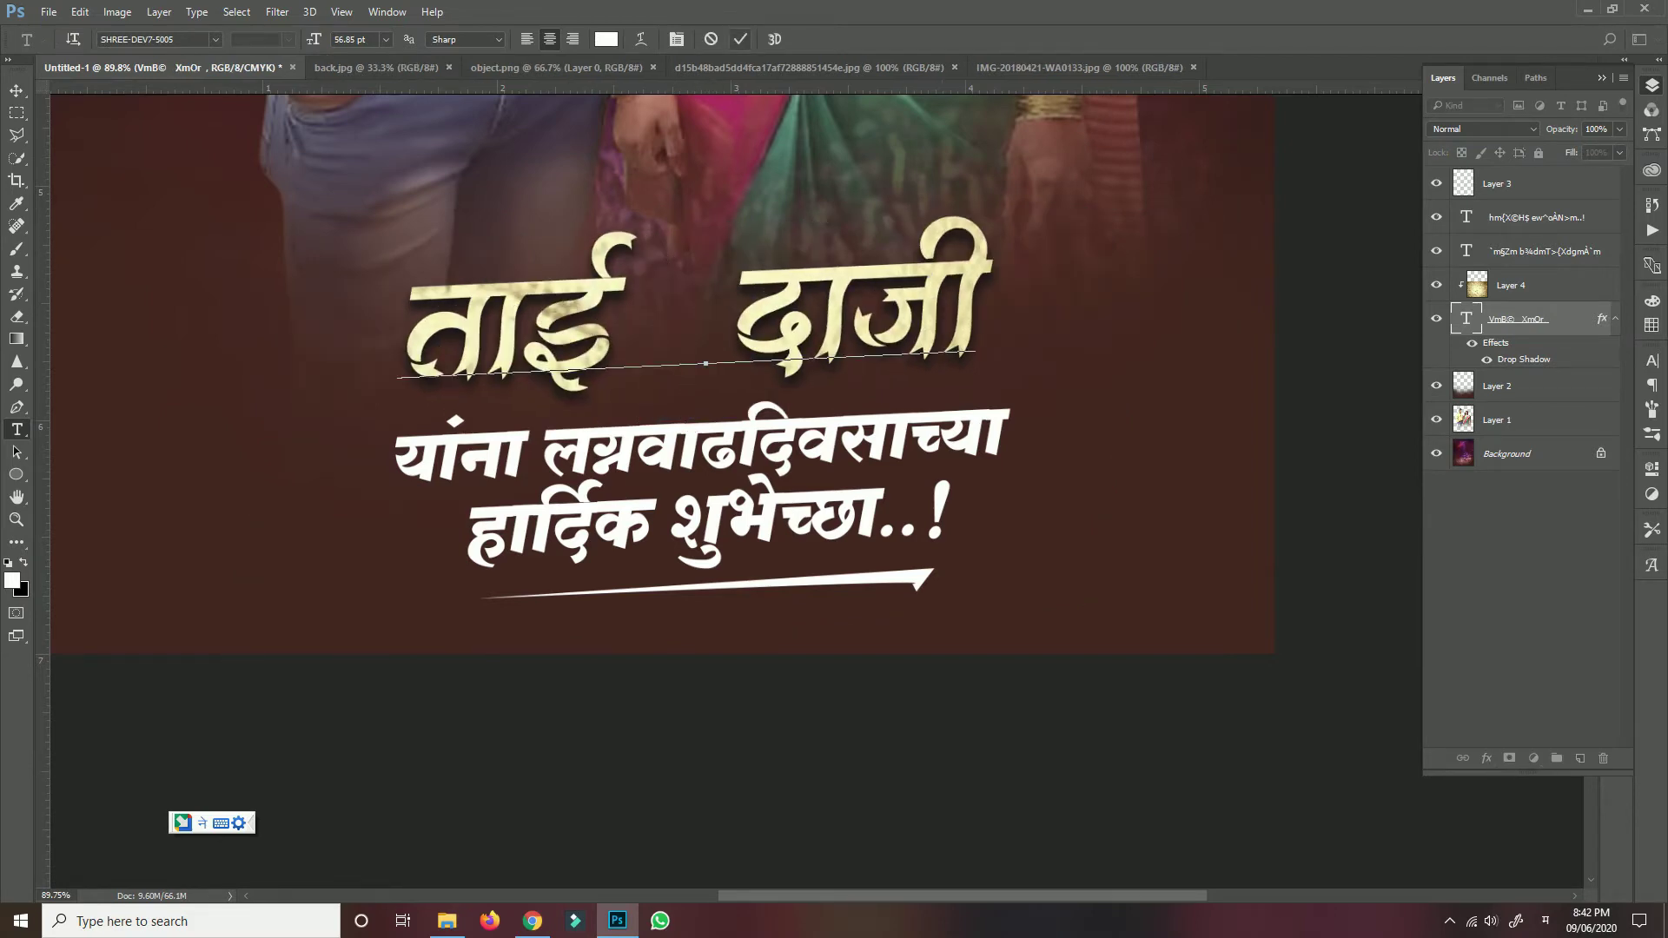
{"action": "left_click", "coordinate": [741, 39]}
- Add a small separate white "आणि" text, bring its layer to the front, and place it between "ताई" and "दाजी"
{"action": "left_click", "coordinate": [677, 220]}
{"action": "type", "text": "Am{U"}
{"action": "key", "text": "ctrl+a"}
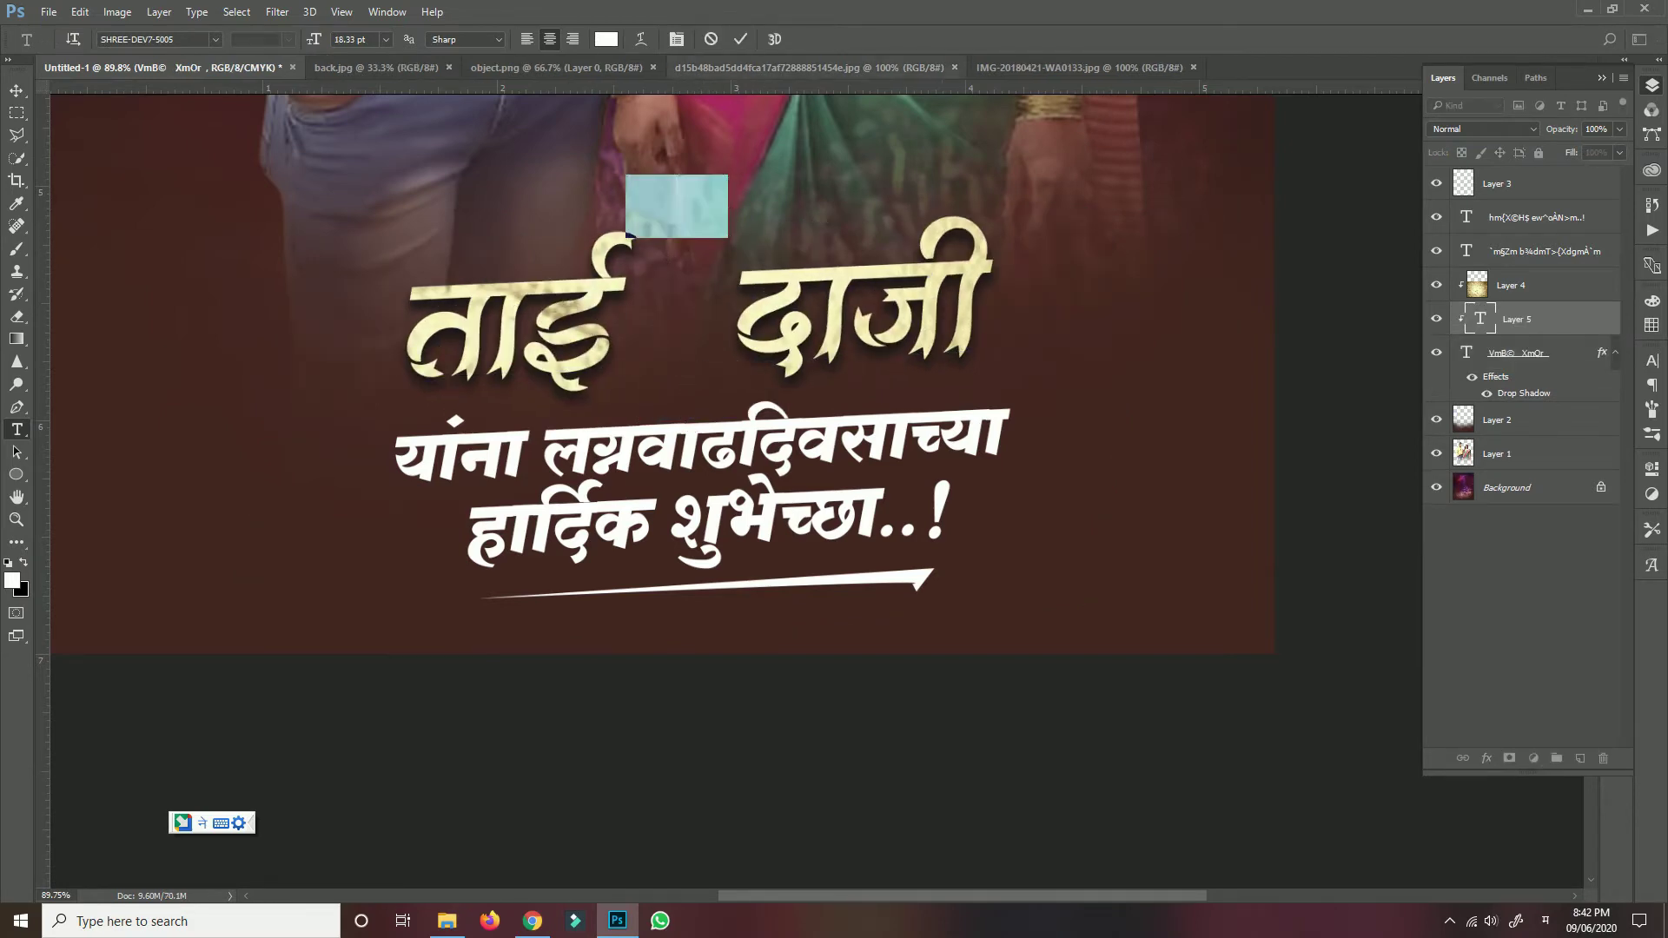
{"action": "key", "text": "ctrl+Return"}
{"action": "key", "text": "ctrl+shift+bracketright"}
{"action": "key", "text": "v"}
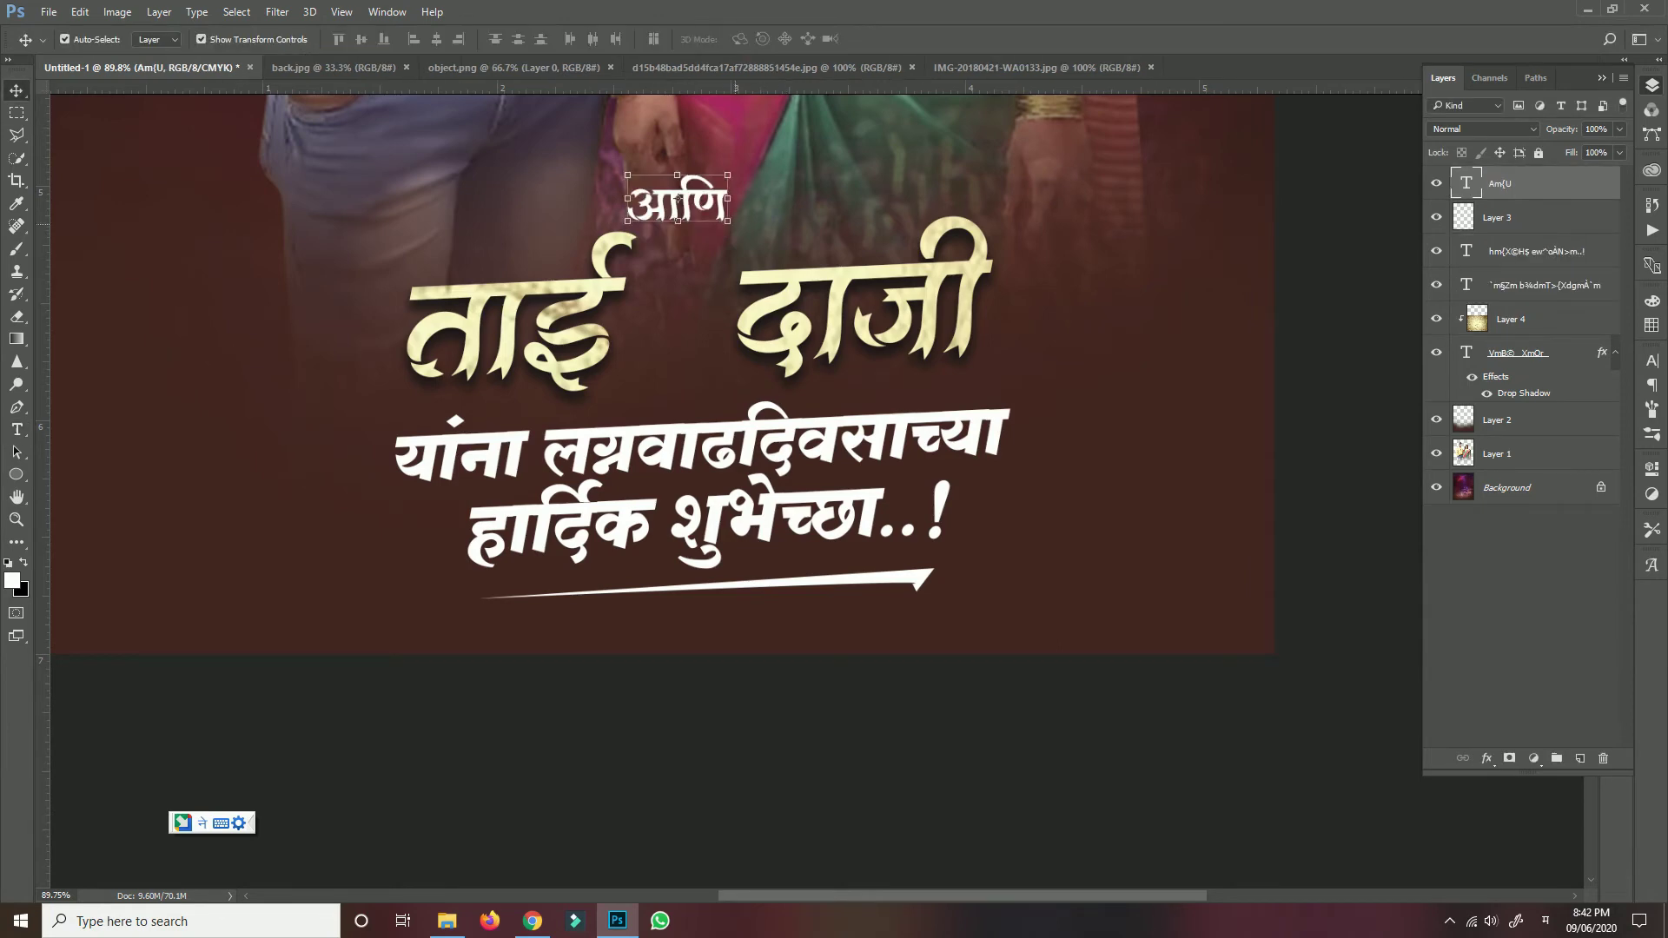
{"action": "left_click_drag", "start_coordinate": [676, 206], "coordinate": [401, 352]}
- Enlarge "ताई" to 73.85 pt and increase the size of "दाजी" to match within the gold text
{"action": "key", "text": "t"}
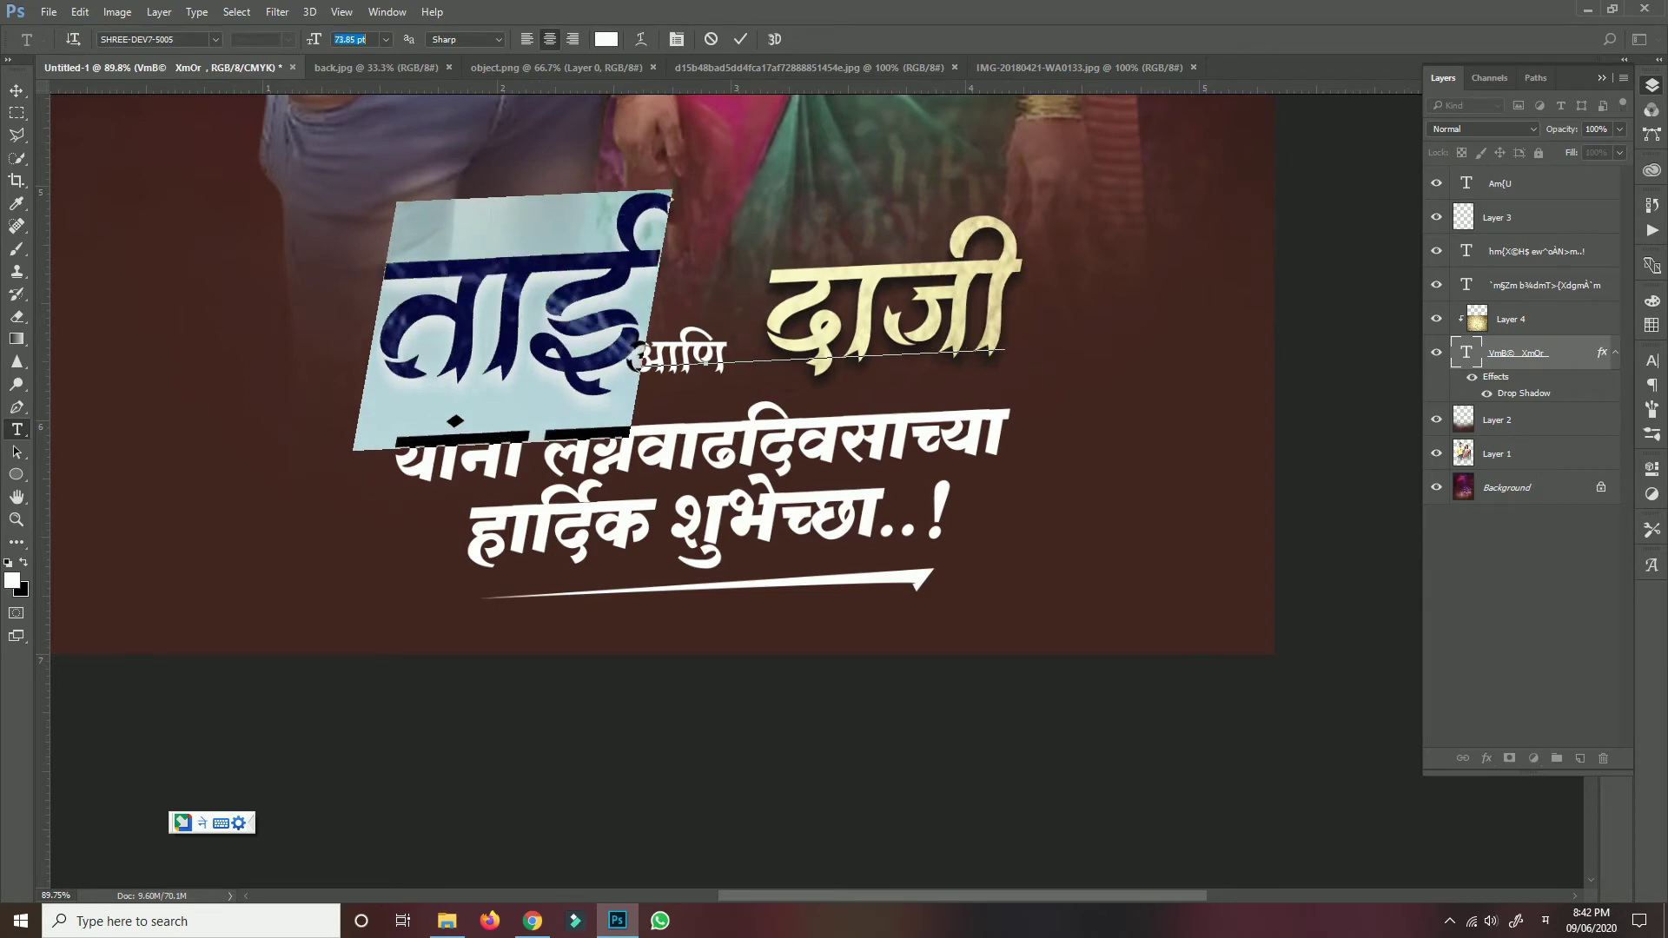
{"action": "left_click_drag", "start_coordinate": [755, 387], "coordinate": [1034, 382]}
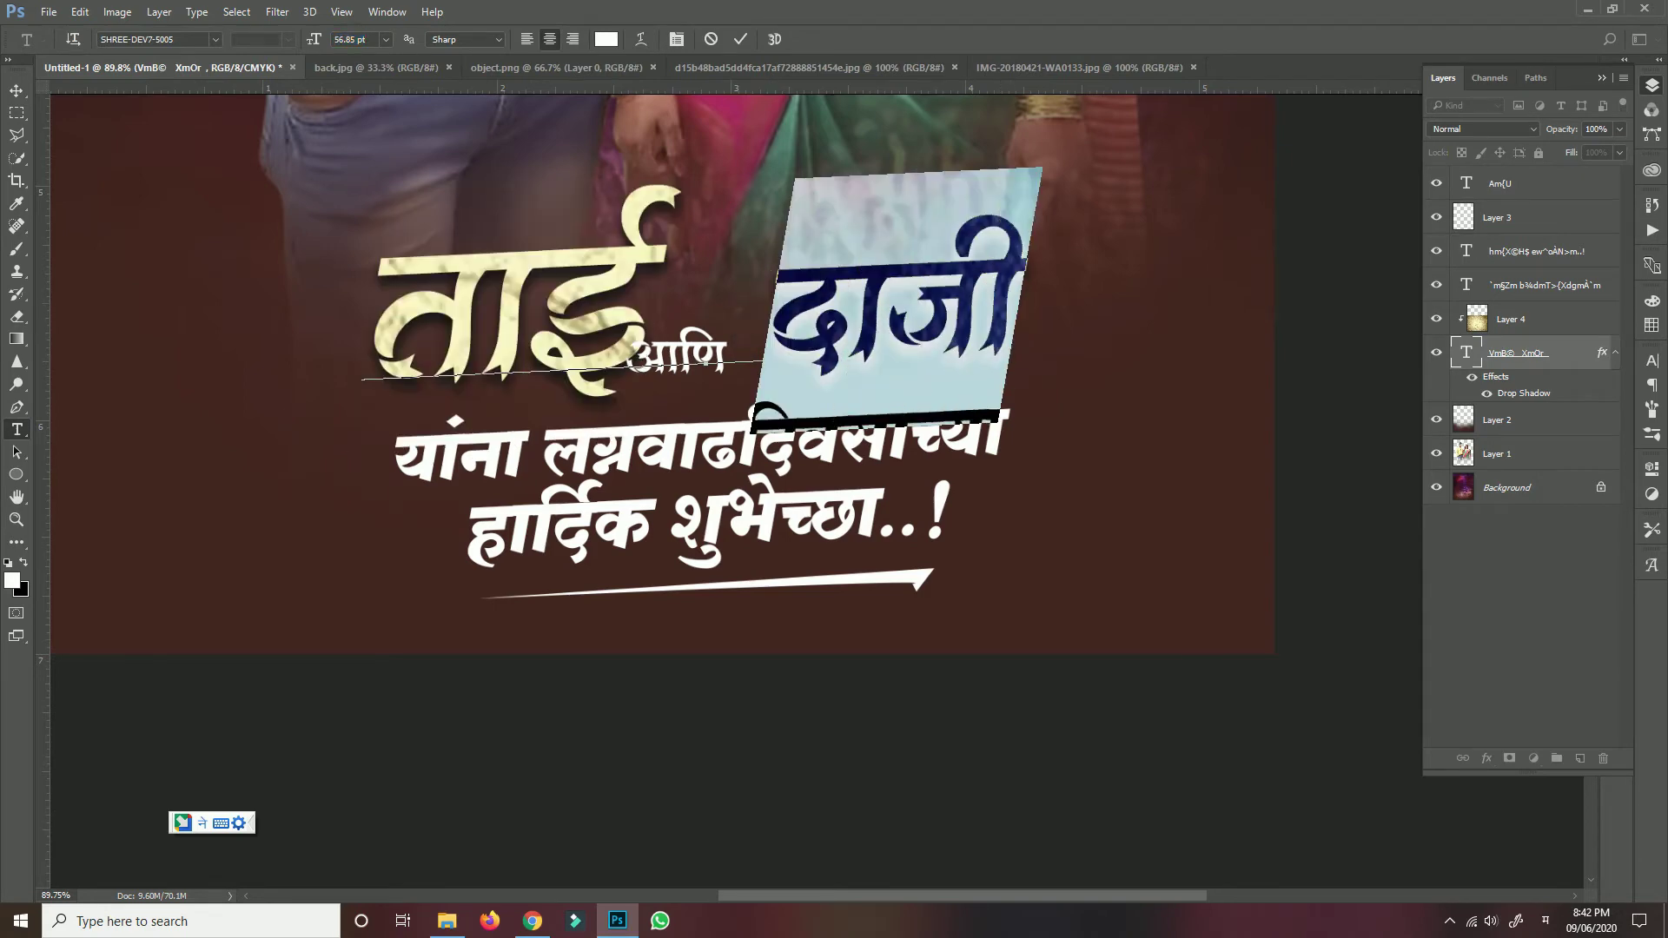
{"action": "key", "text": "shift+Up"}
{"action": "key", "text": "Up"}
{"action": "key", "text": "Up"}
{"action": "key", "text": "Up"}
{"action": "key", "text": "Up"}
{"action": "key", "text": "Up"}
{"action": "left_click", "coordinate": [740, 39]}
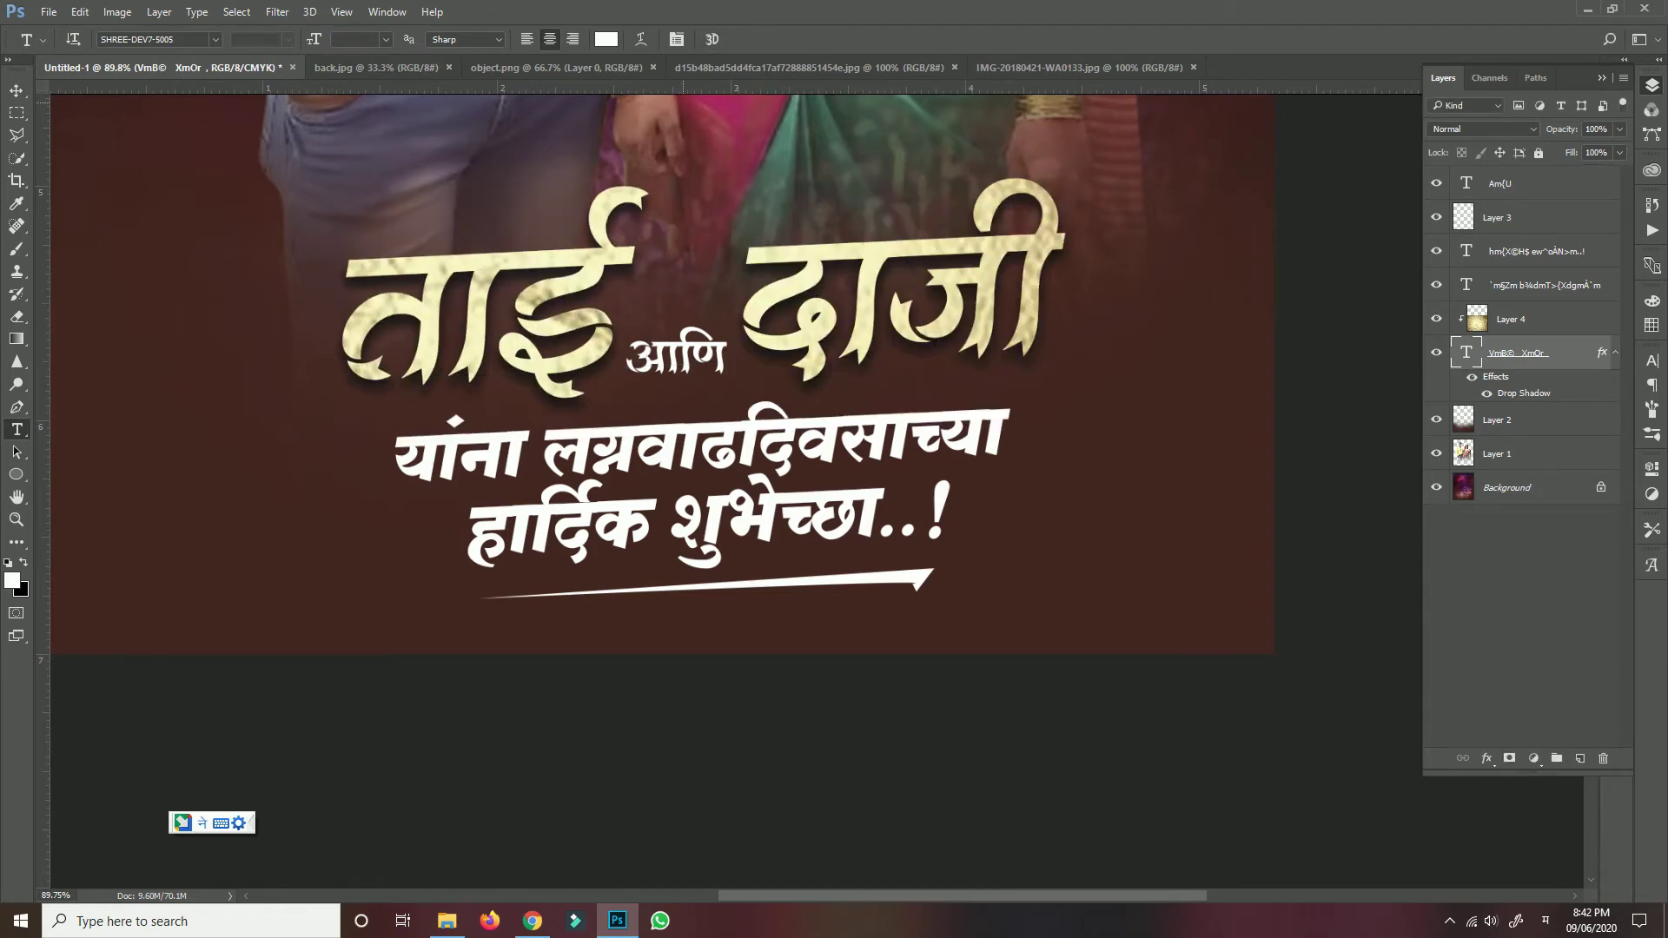
- Select all greeting text layers, including the gold texture and underline, and move them together slightly down and left on the poster
{"action": "key", "text": "v"}
{"action": "key", "text": "ctrl+0"}
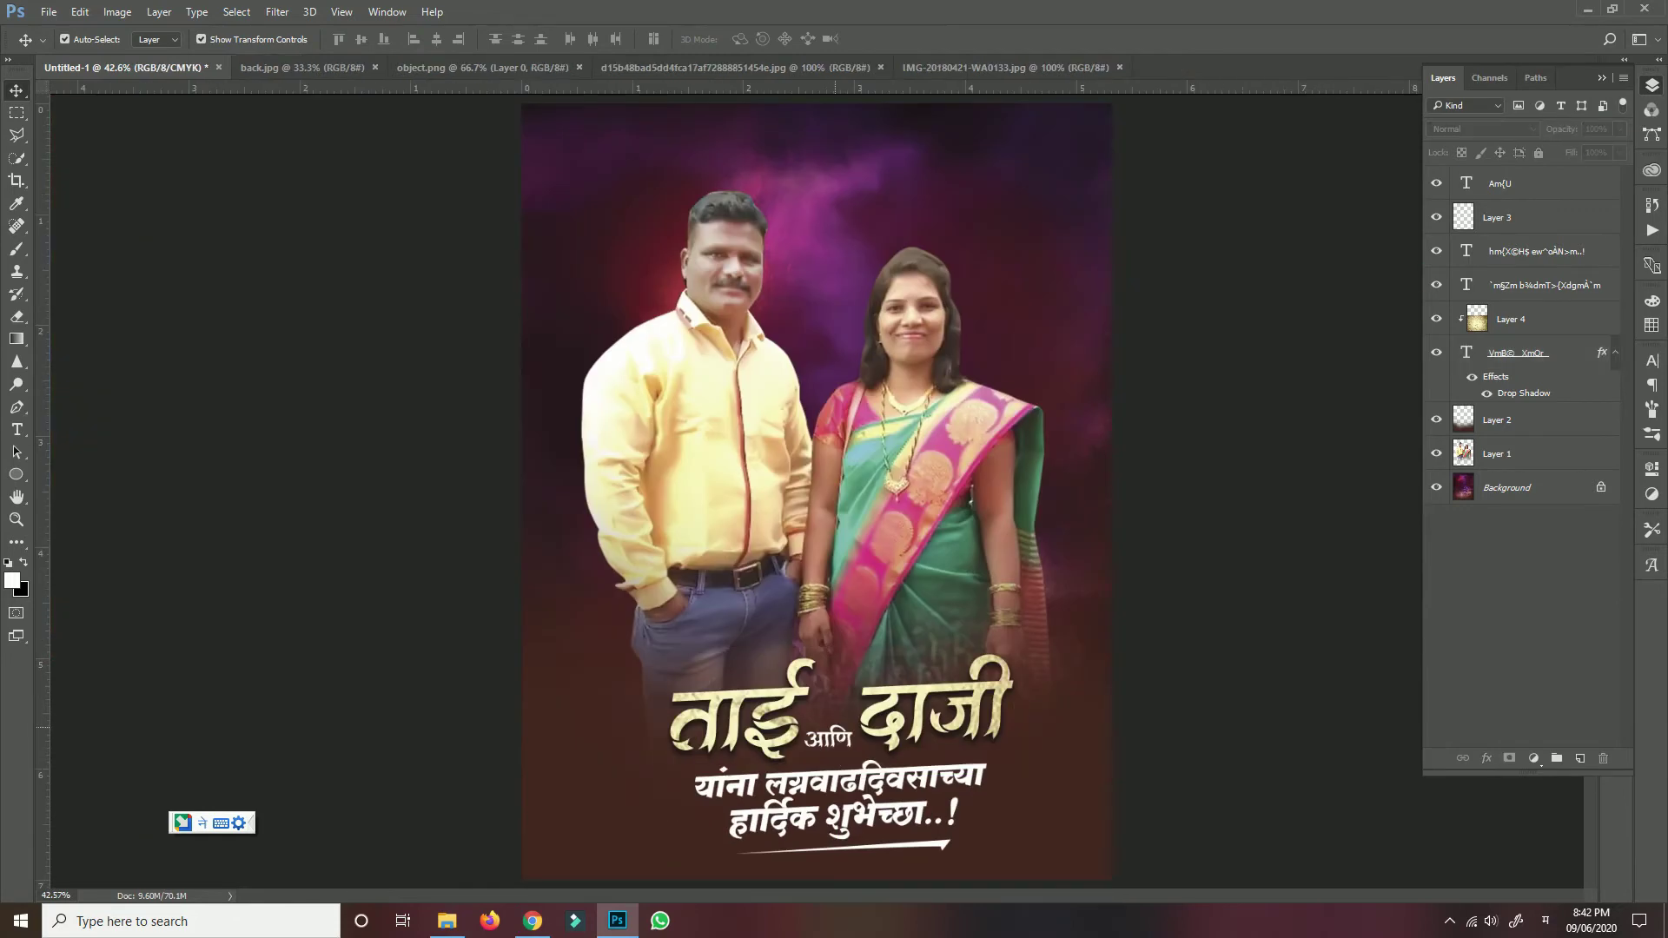
{"action": "left_click", "coordinate": [1516, 352]}
{"action": "left_click", "coordinate": [1529, 183], "text": "shift"}
{"action": "left_click_drag", "start_coordinate": [1008, 664], "coordinate": [984, 687]}
- Bring the orange light flare from IMG-20180421-WA0133 into the poster over the greeting and set its blend mode to Screen
{"action": "left_click", "coordinate": [49, 11]}
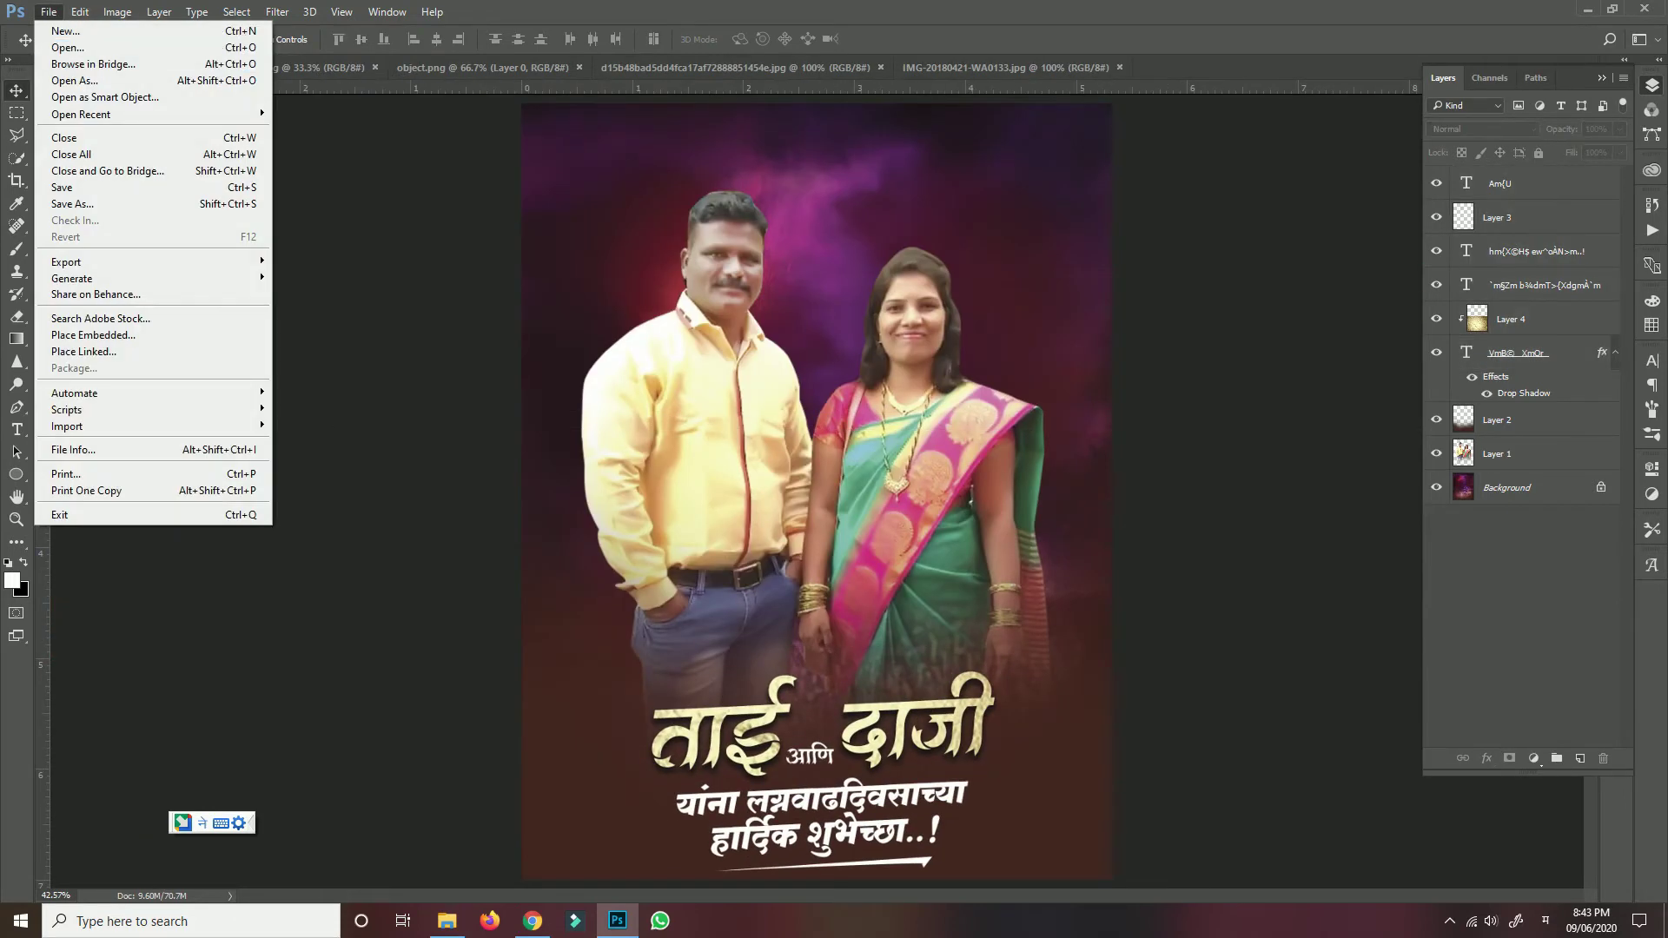
{"action": "left_click", "coordinate": [1005, 67]}
{"action": "left_click_drag", "start_coordinate": [816, 492], "coordinate": [801, 686]}
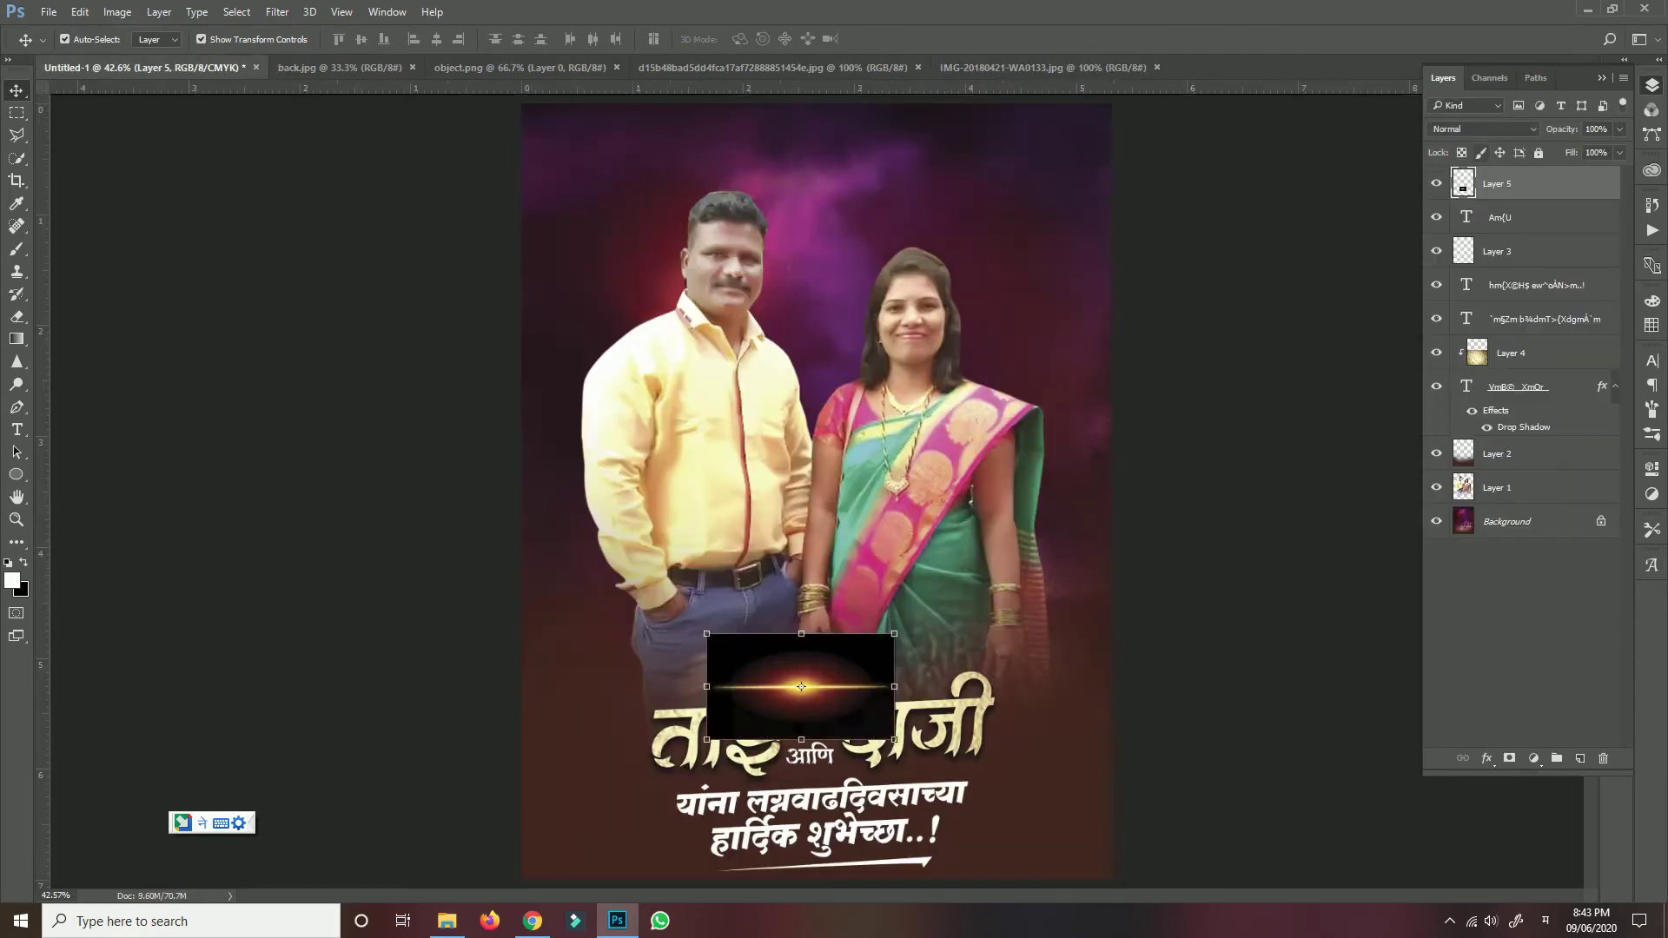
{"action": "left_click", "coordinate": [1481, 129]}
{"action": "left_click", "coordinate": [1468, 228]}
{"action": "left_click", "coordinate": [1481, 129]}
{"action": "left_click", "coordinate": [1468, 241]}
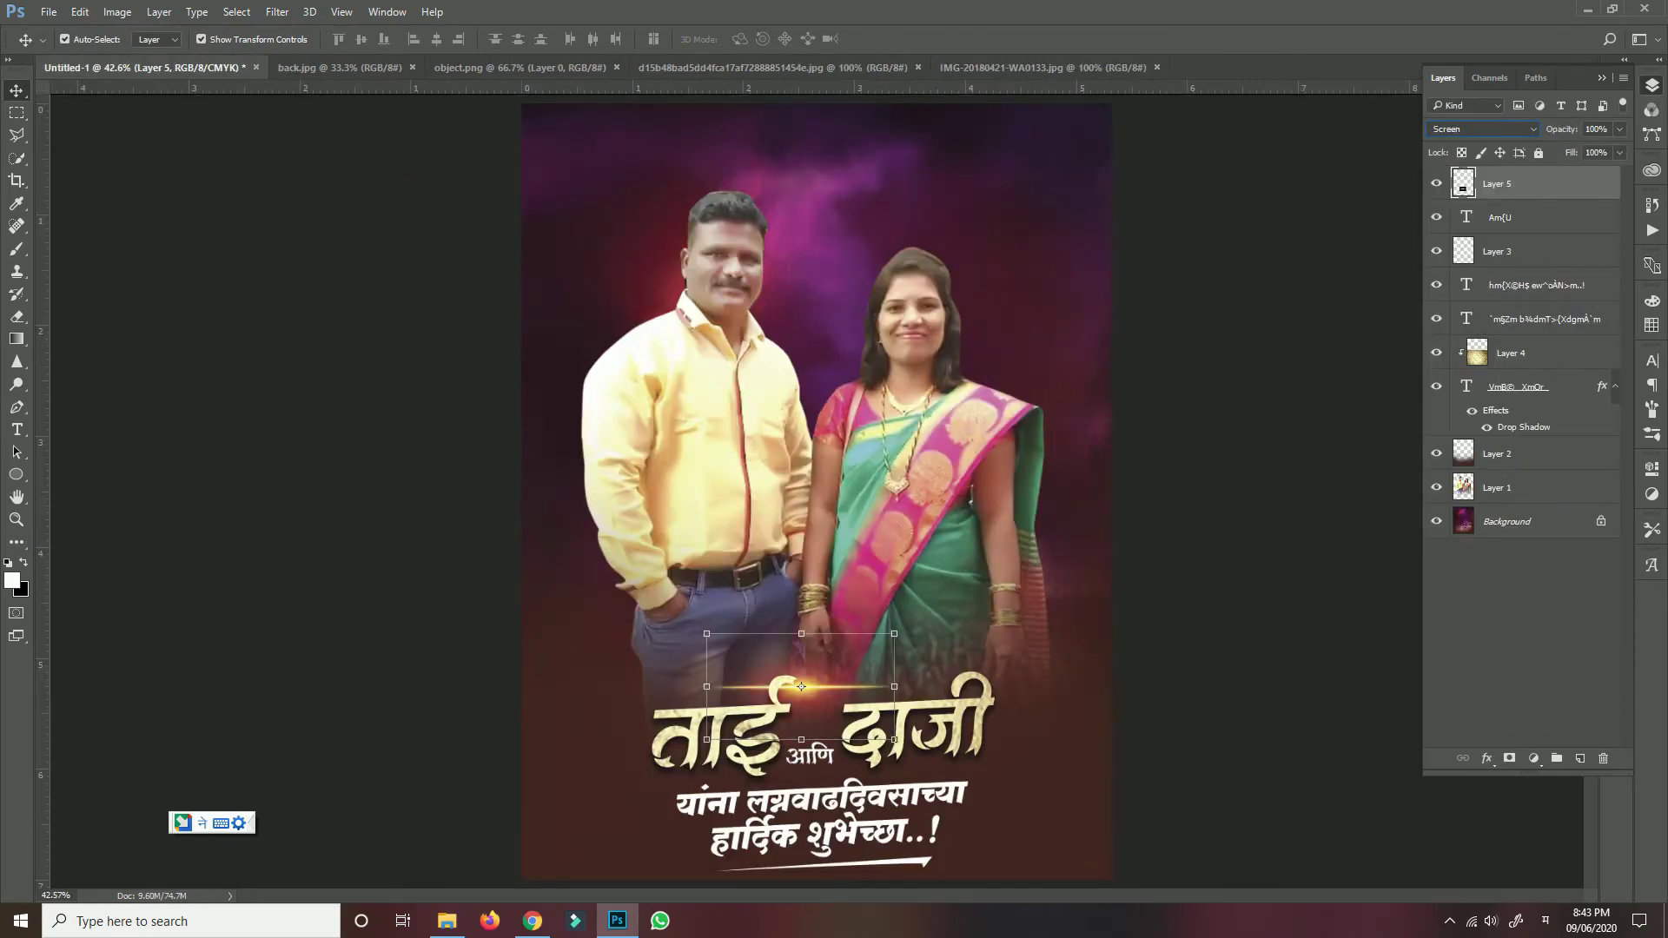
- Place the flare on the headline stroke of "ताई" with a slight tilt, then duplicate it onto "दाजी" rotated about -2.76°
{"action": "left_click_drag", "start_coordinate": [801, 687], "coordinate": [727, 711]}
{"action": "left_click_drag", "start_coordinate": [847, 643], "coordinate": [855, 621]}
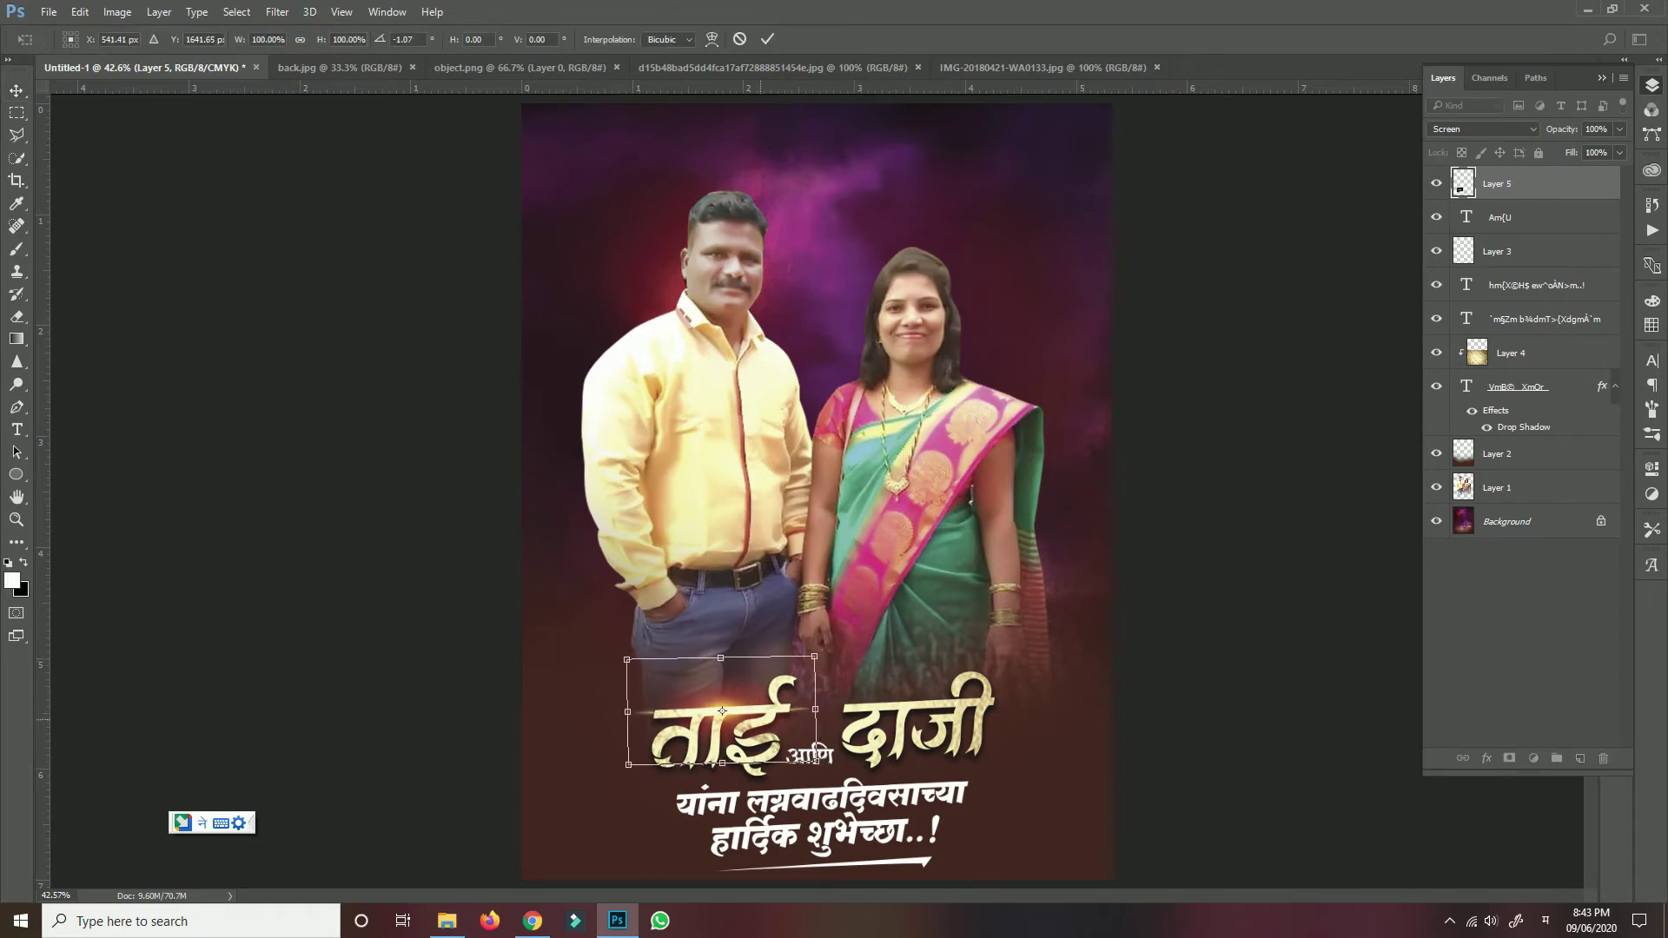
{"action": "key", "text": "Return"}
{"action": "left_click_drag", "start_coordinate": [722, 712], "coordinate": [920, 703]}
{"action": "key", "text": "ctrl+t"}
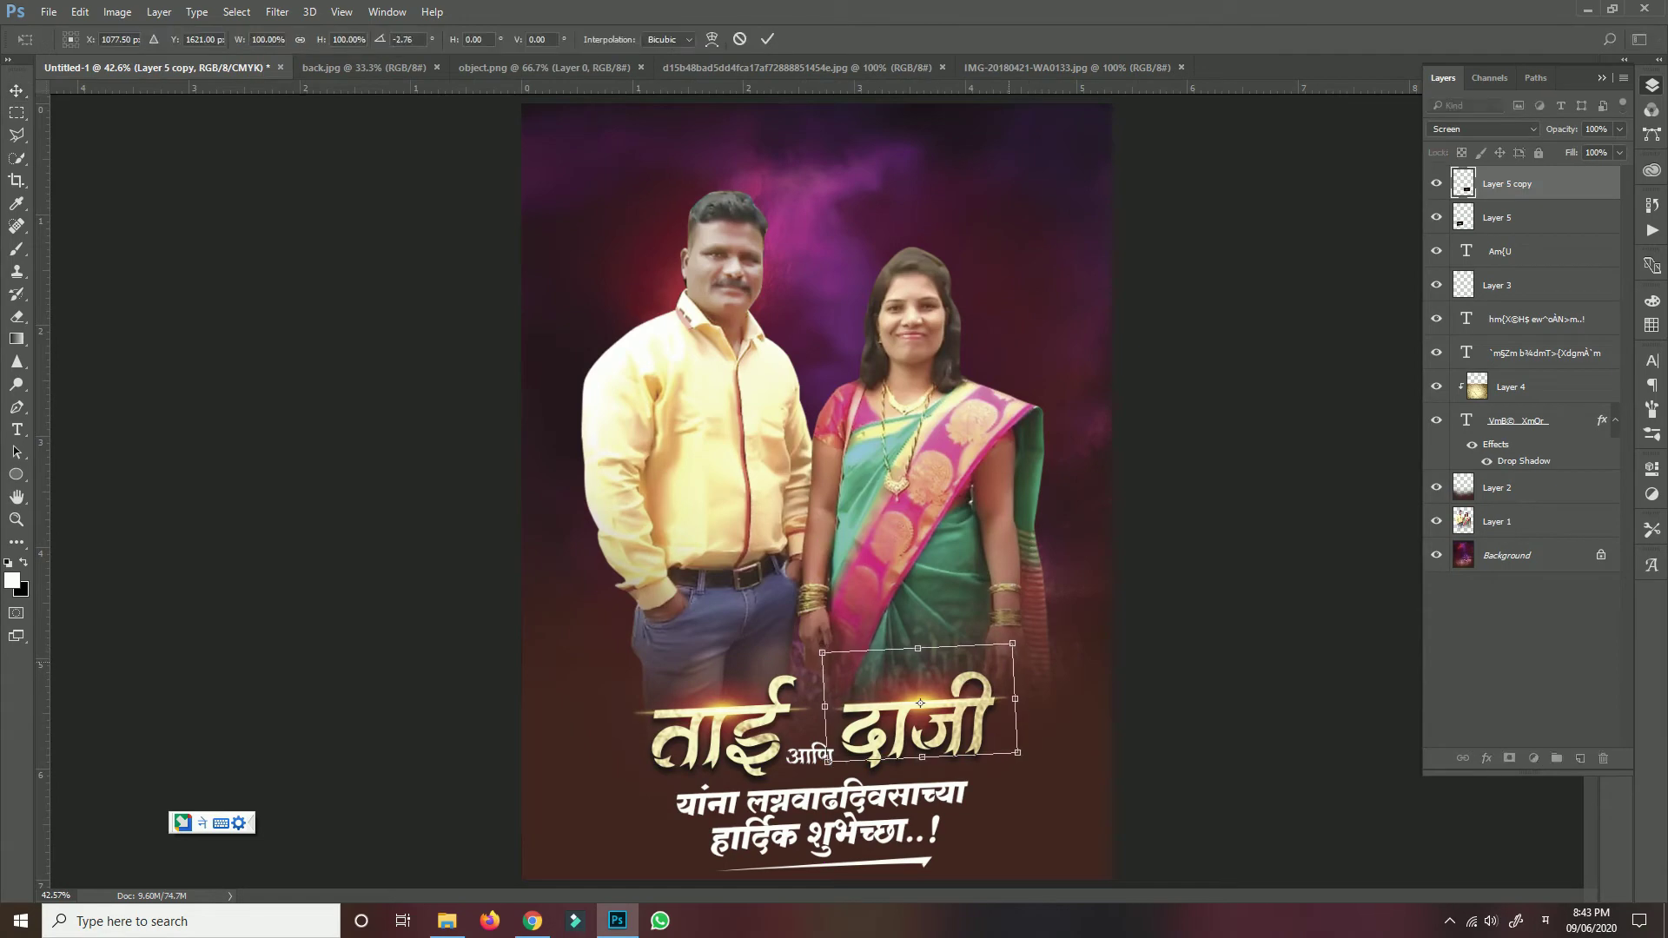
{"action": "key", "text": "Return"}
- Open the png file from Desktop > New folder (2)
{"action": "left_click", "coordinate": [364, 67]}
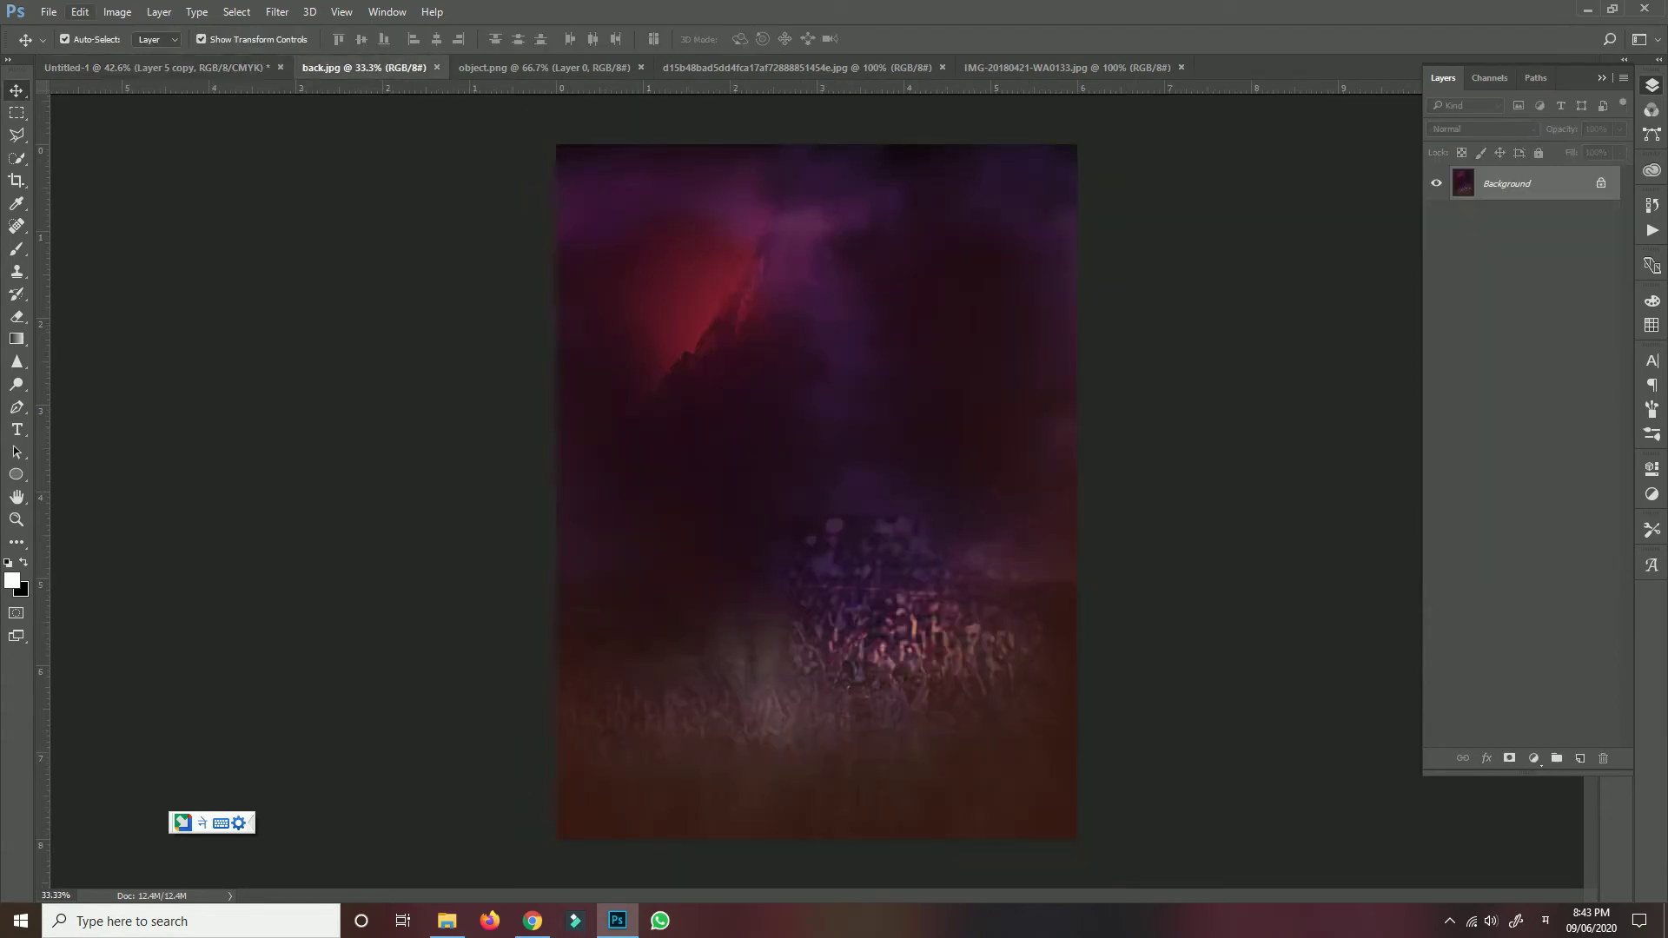
{"action": "key", "text": "alt+f"}
{"action": "key", "text": "o"}
{"action": "left_click", "coordinate": [672, 139]}
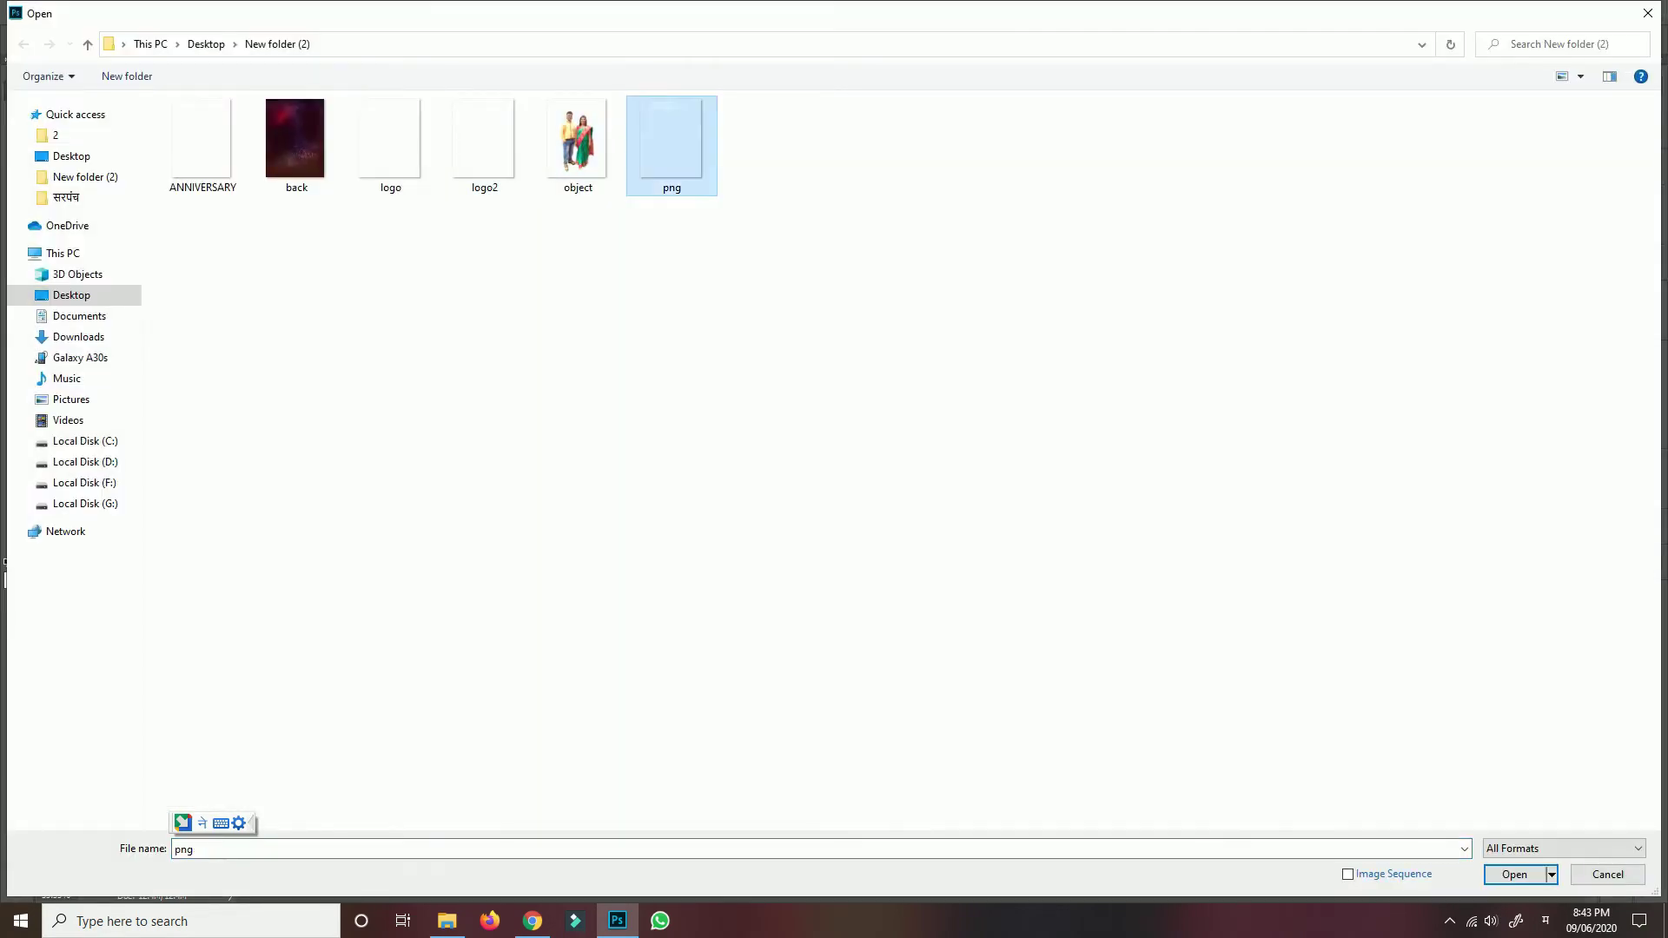
{"action": "key", "text": "Return"}
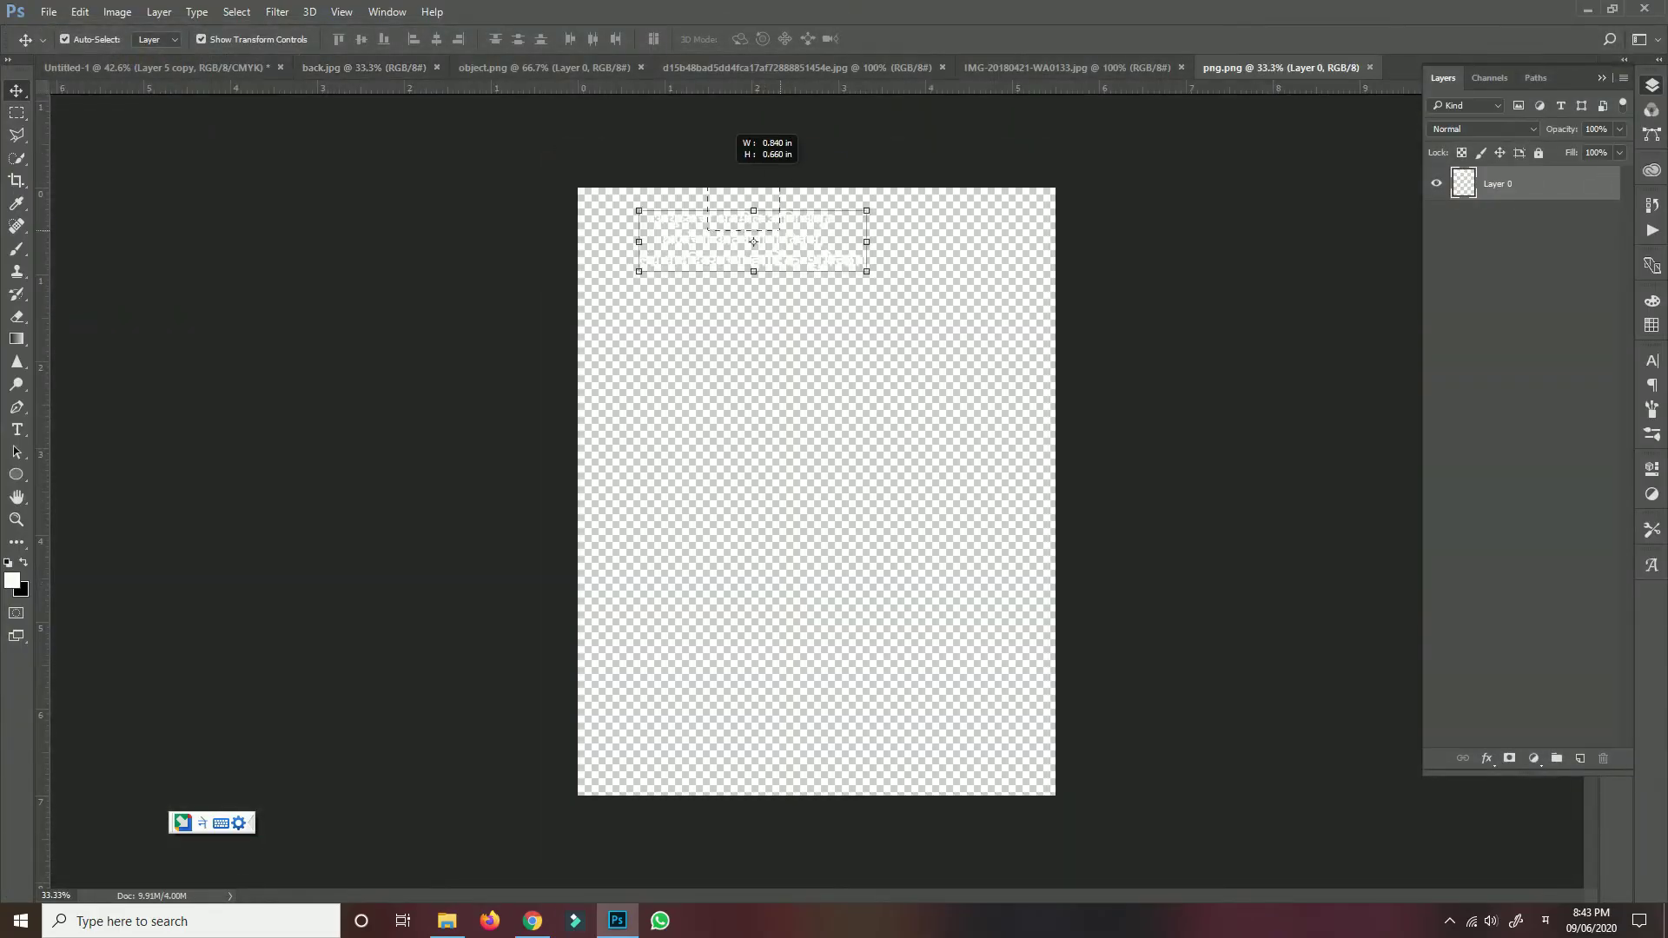
- Add the white Marathi wish text to the poster, scaled down in the upper-left corner, and shift the couple slightly lower
{"action": "left_click_drag", "start_coordinate": [753, 241], "coordinate": [688, 150]}
{"action": "left_click_drag", "start_coordinate": [821, 132], "coordinate": [786, 190]}
{"action": "key", "text": "ctrl+t"}
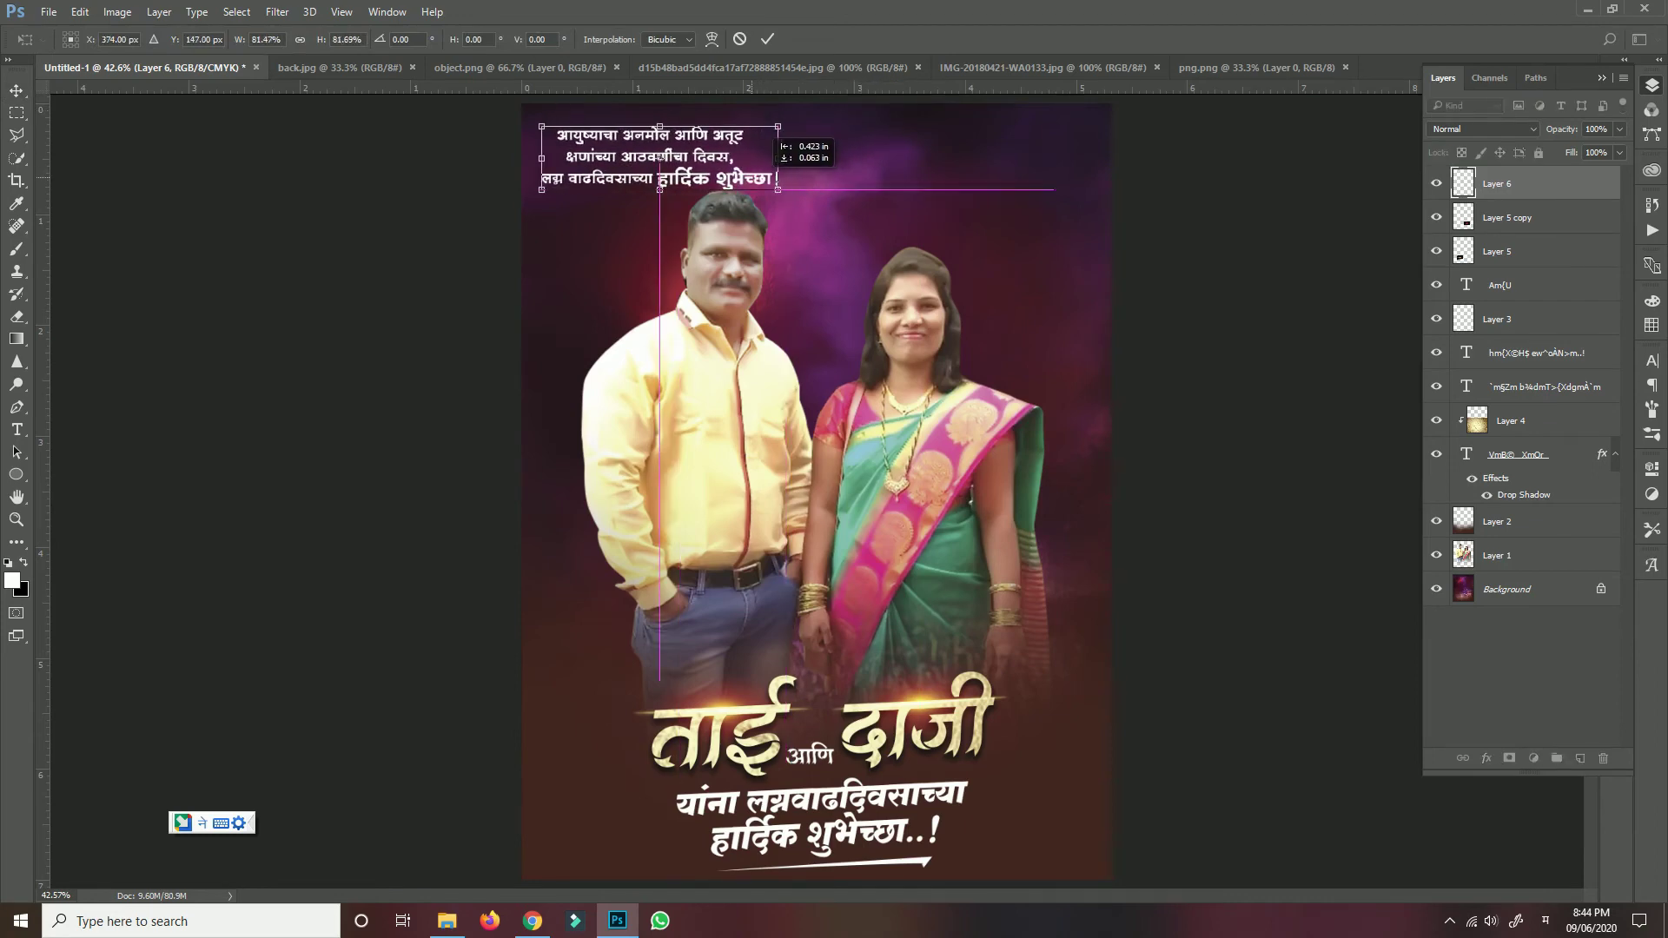
{"action": "left_click_drag", "start_coordinate": [695, 160], "coordinate": [682, 144]}
{"action": "left_click_drag", "start_coordinate": [773, 109], "coordinate": [747, 116]}
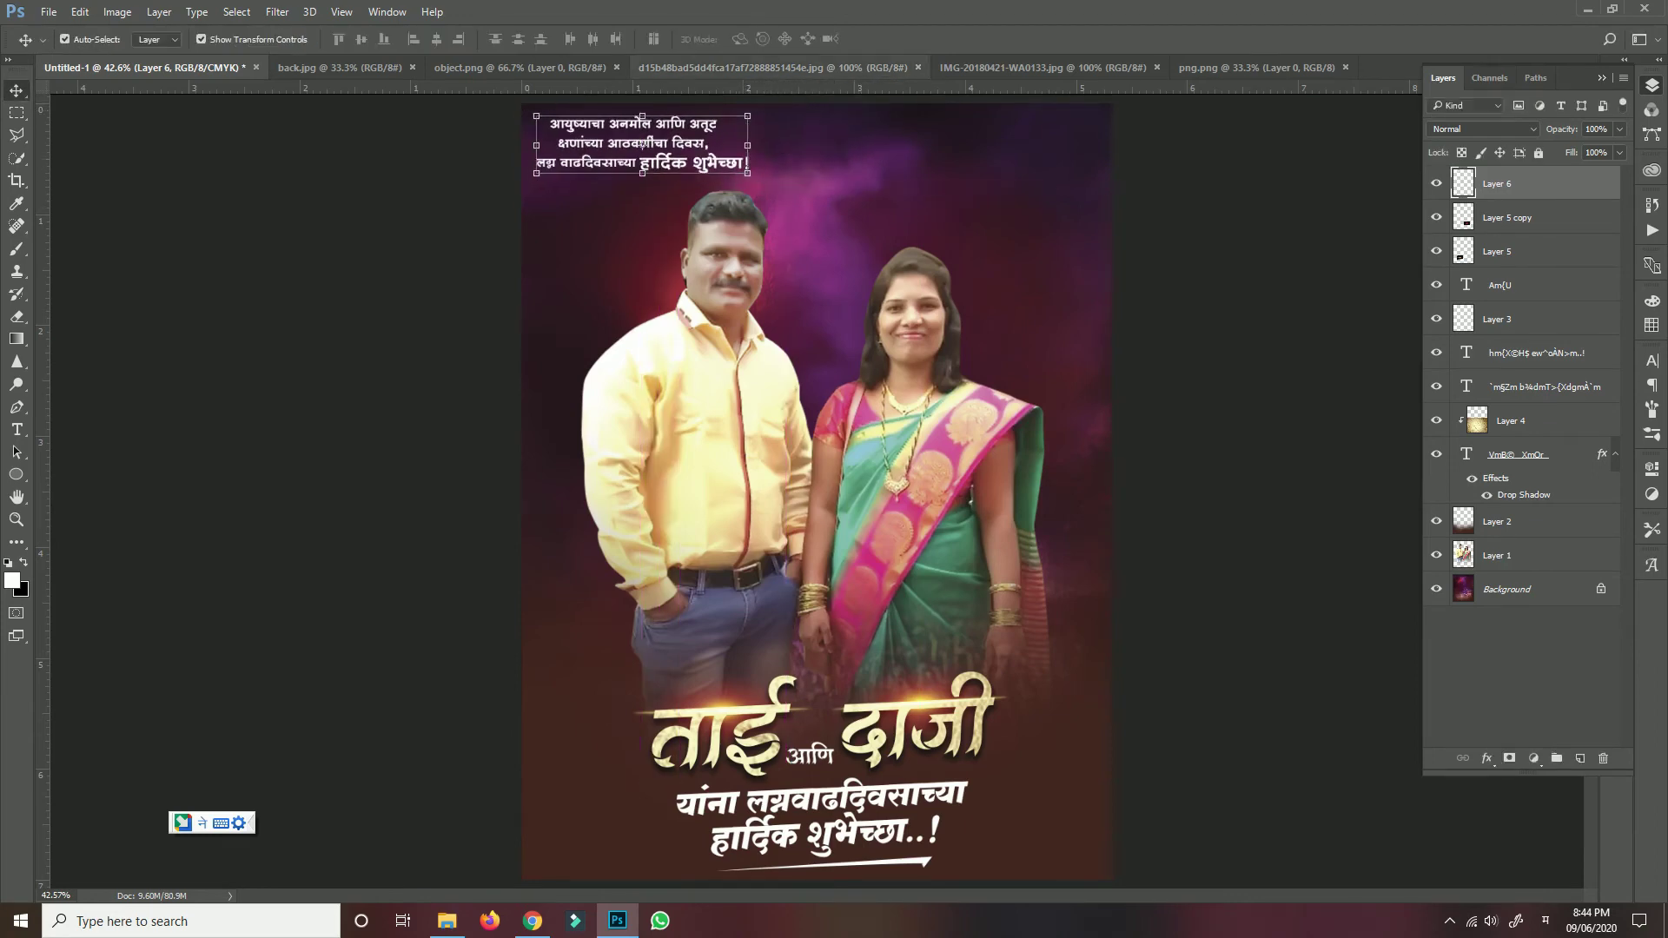
{"action": "key", "text": "Return"}
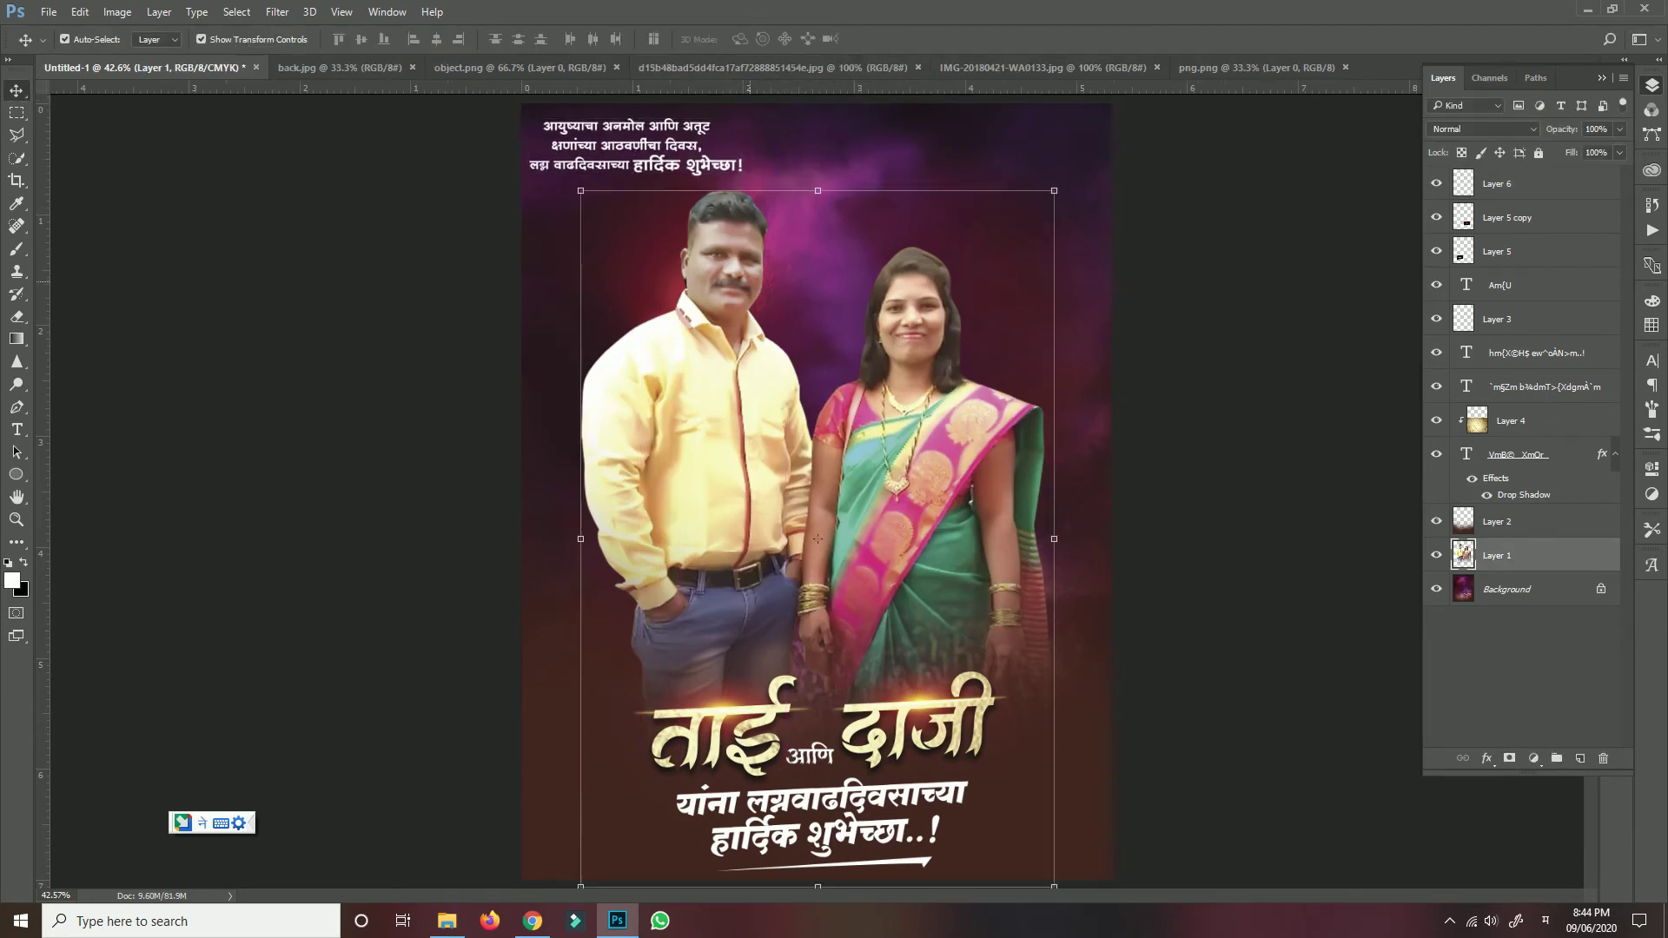
{"action": "left_click_drag", "start_coordinate": [695, 434], "coordinate": [695, 445]}
{"action": "left_click", "coordinate": [304, 521]}
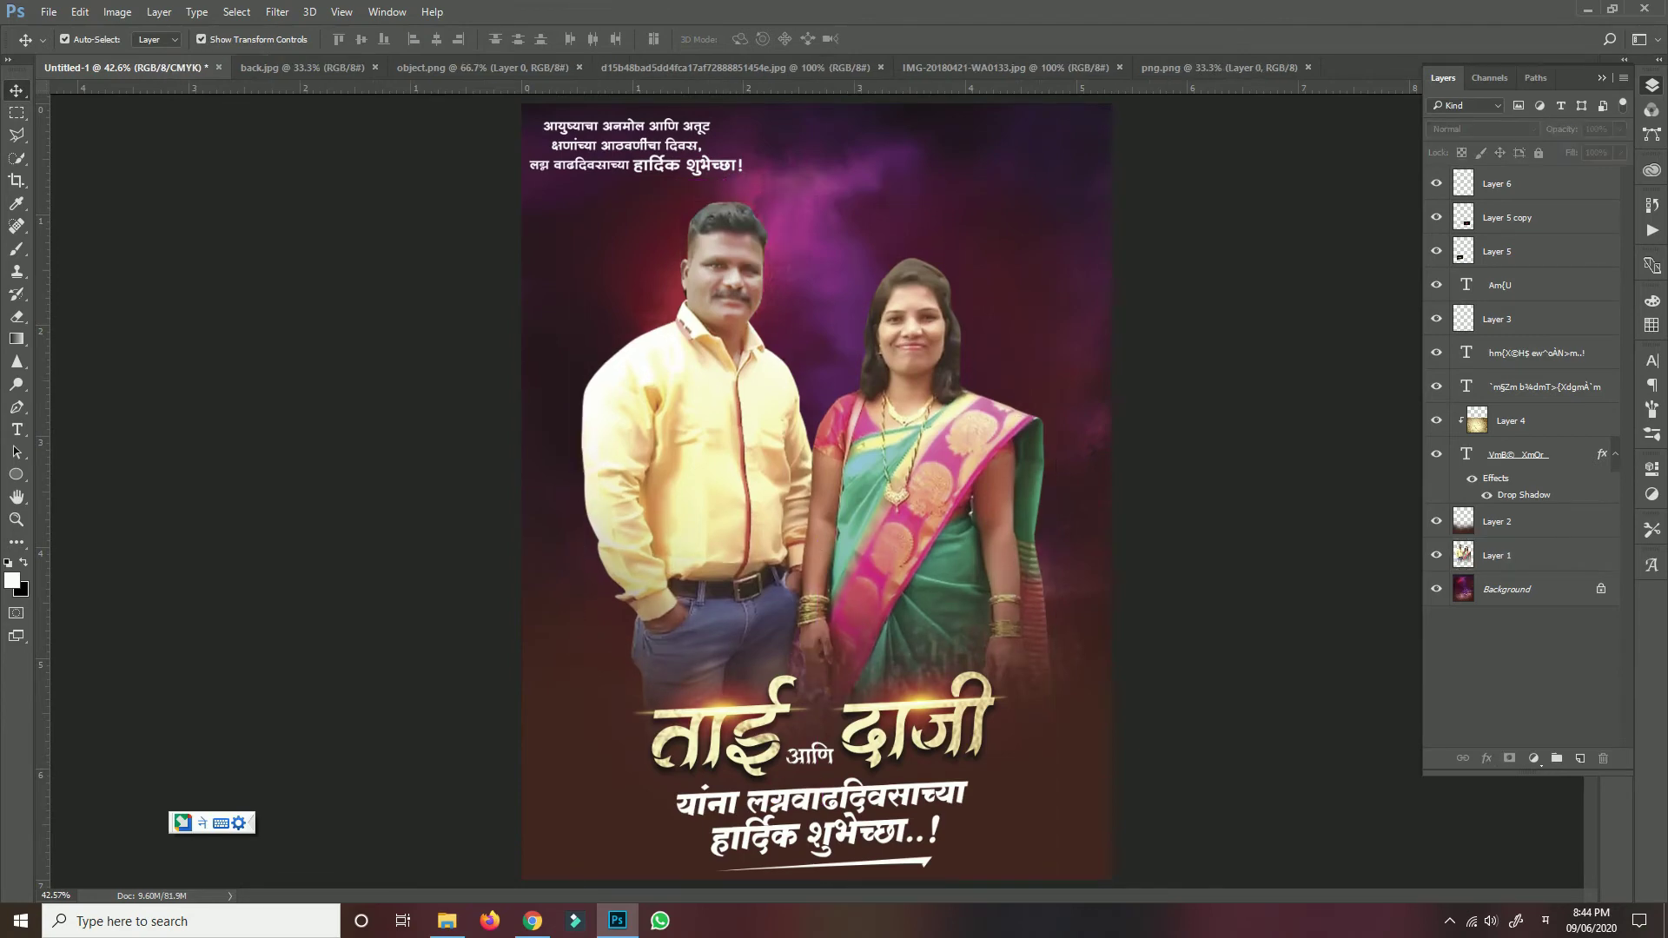
- Open the ANNIVERSARY, logo and logo2 files from New folder (2) together
{"action": "left_click", "coordinate": [49, 12]}
{"action": "left_click", "coordinate": [54, 37]}
{"action": "left_click", "coordinate": [484, 139]}
{"action": "left_click", "coordinate": [390, 139], "text": "ctrl"}
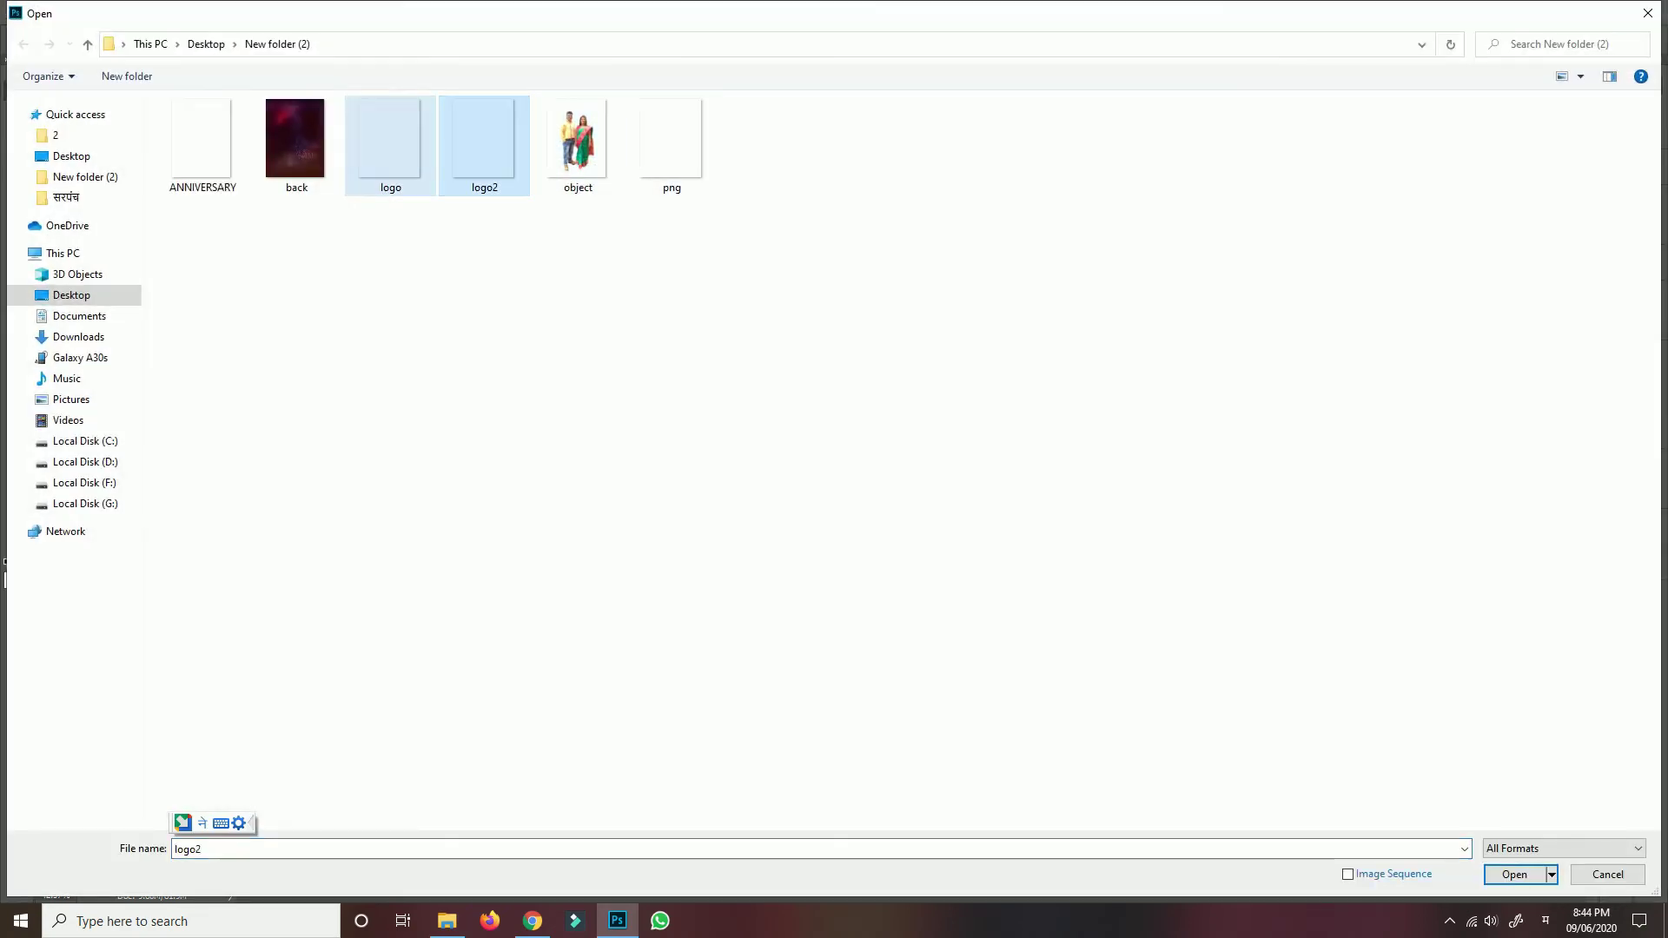
{"action": "left_click", "coordinate": [202, 139], "text": "ctrl"}
{"action": "left_click", "coordinate": [1514, 874]}
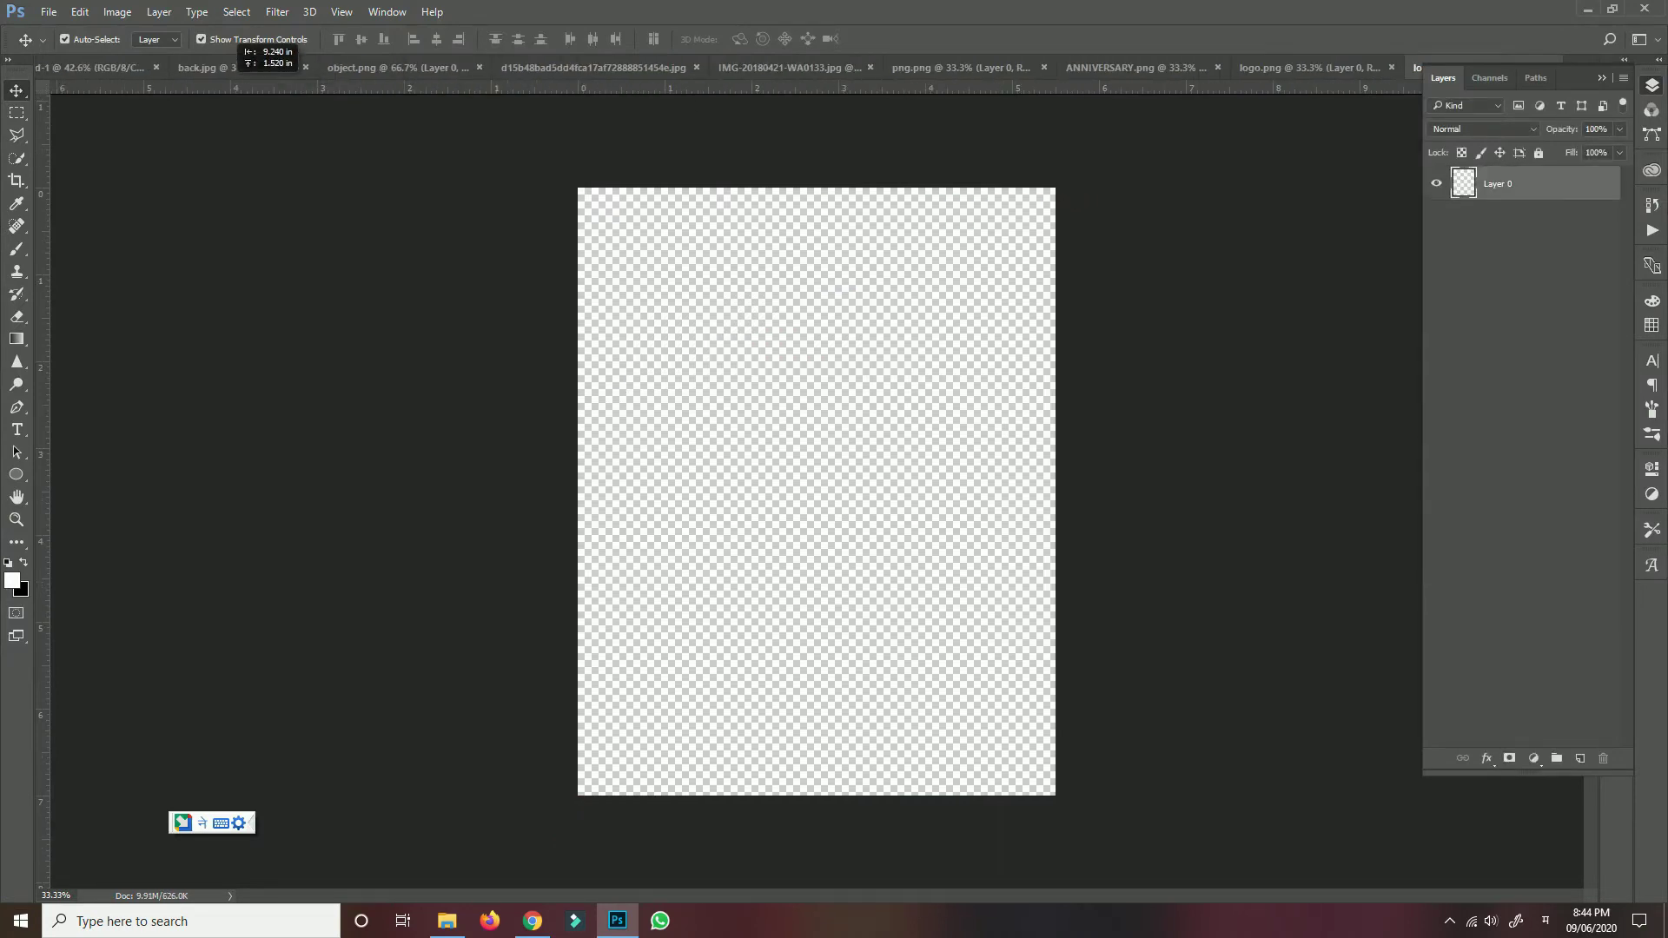
- Place the logo2 signature in the poster's upper-right corner and the vertical contact credit from logo along its left edge
{"action": "key", "text": "ctrl+Tab"}
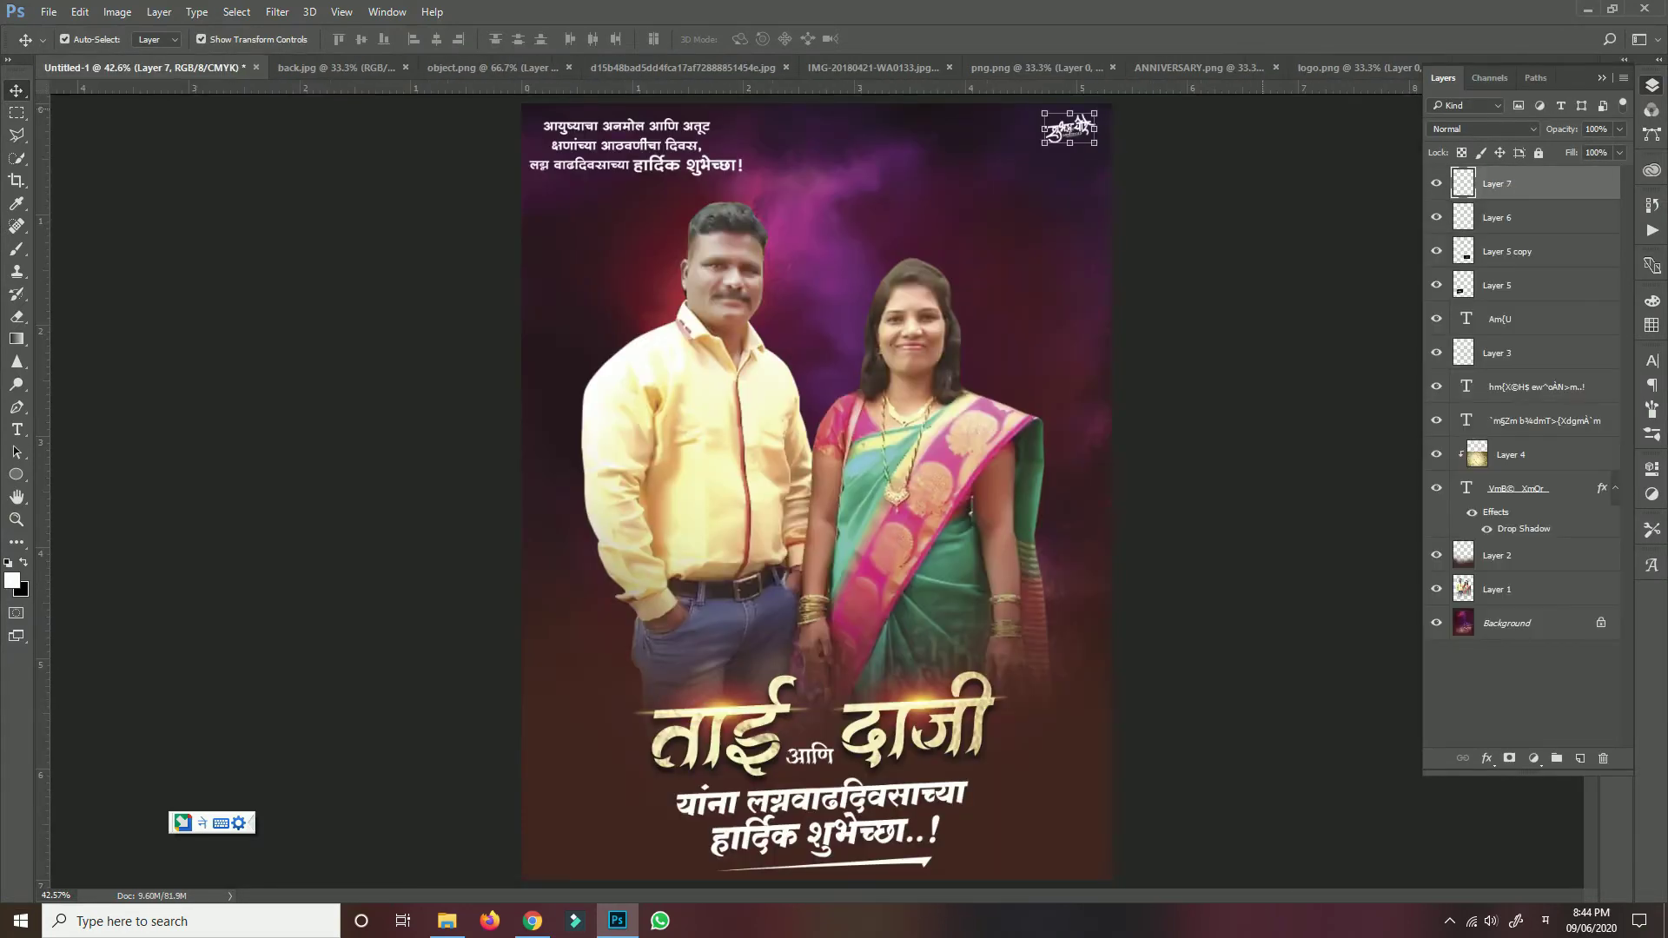
{"action": "key", "text": "ctrl+shift+Tab"}
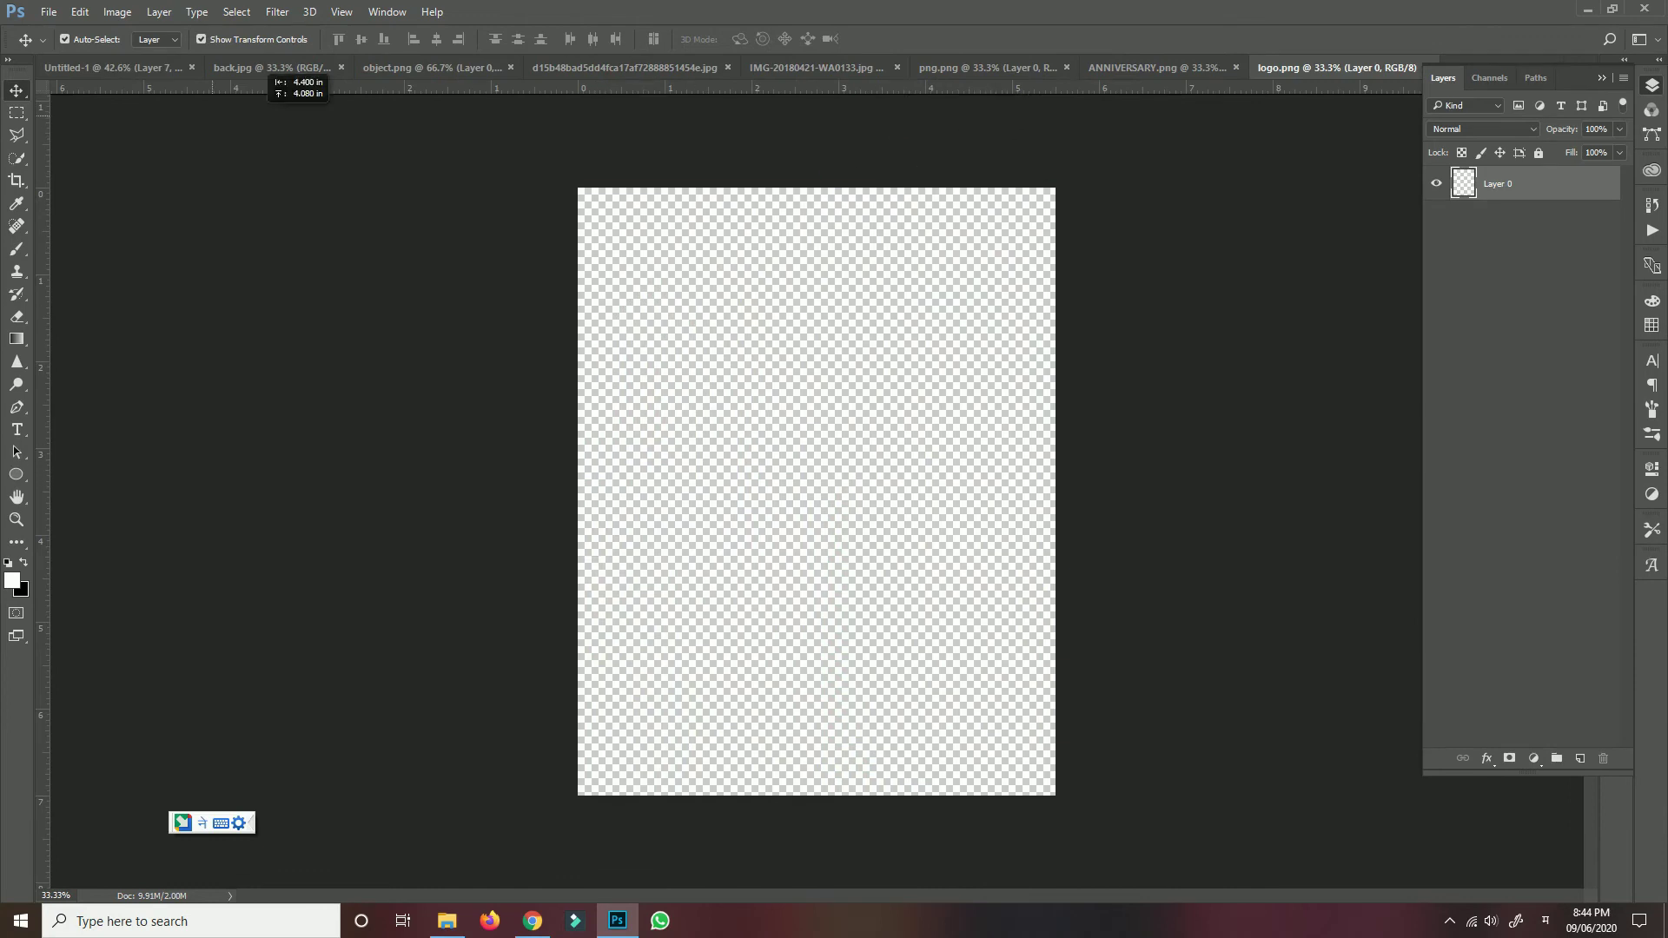
{"action": "key", "text": "ctrl+Tab"}
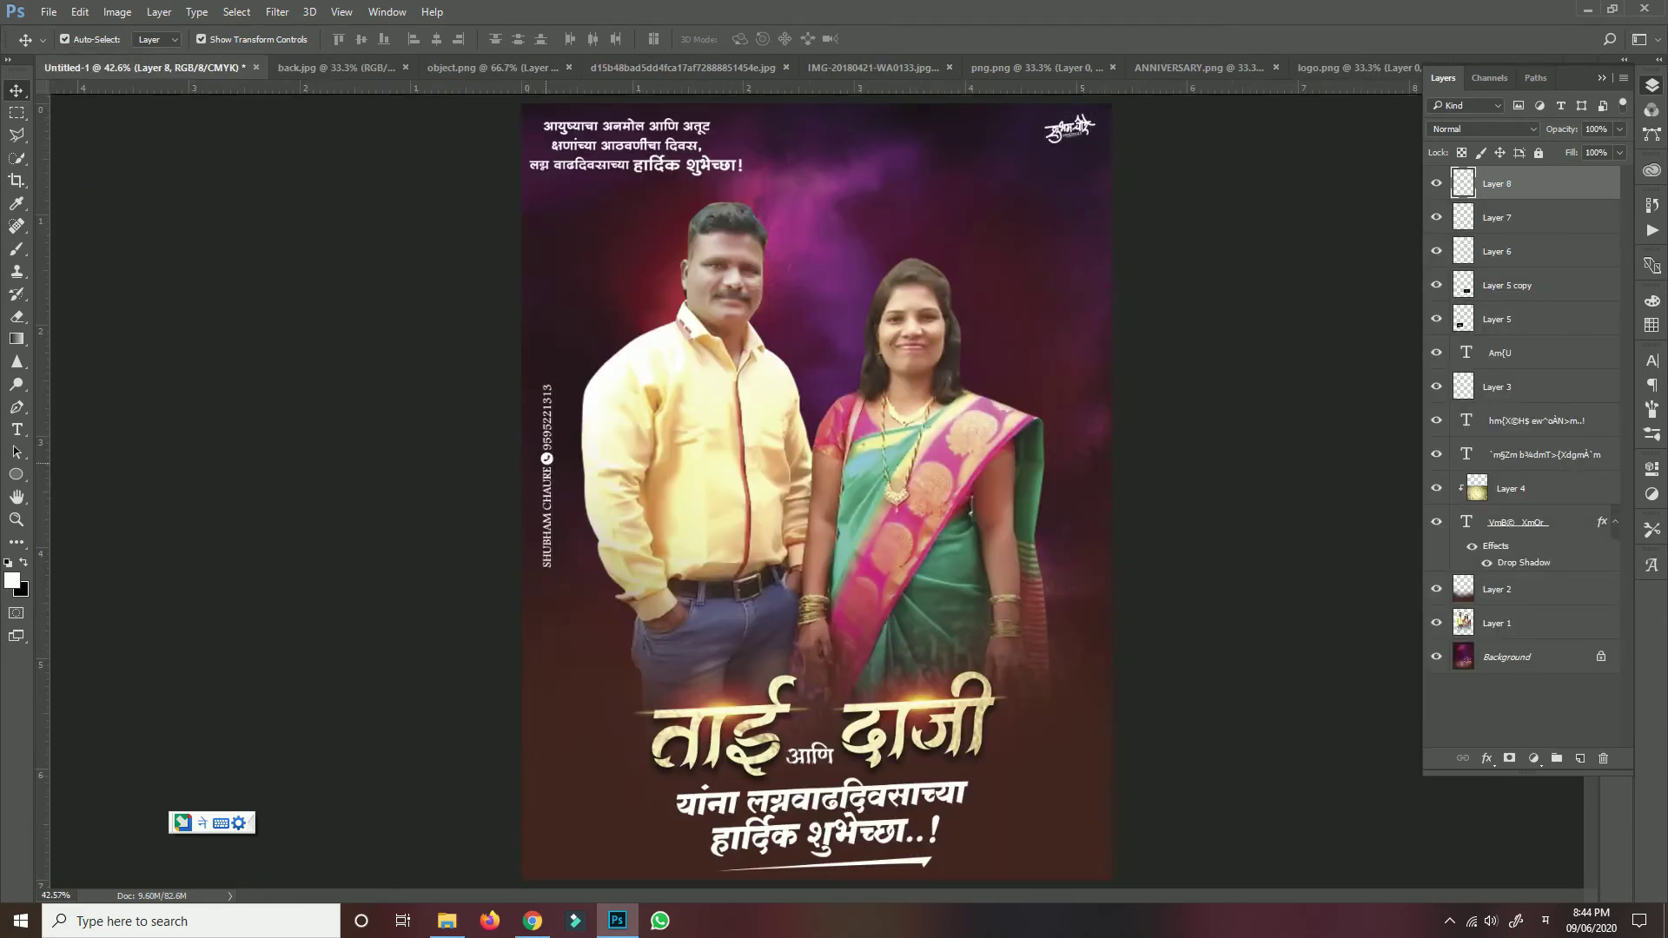
{"action": "left_click_drag", "start_coordinate": [546, 475], "coordinate": [540, 503]}
- Bring the "HAPPY ANNIVERSARY" lettering from ANNIVERSARY.png into the poster, scale it, and centre it across the couple's heads
{"action": "key", "text": "ctrl+shift+Tab"}
{"action": "key", "text": "ctrl+shift+Tab"}
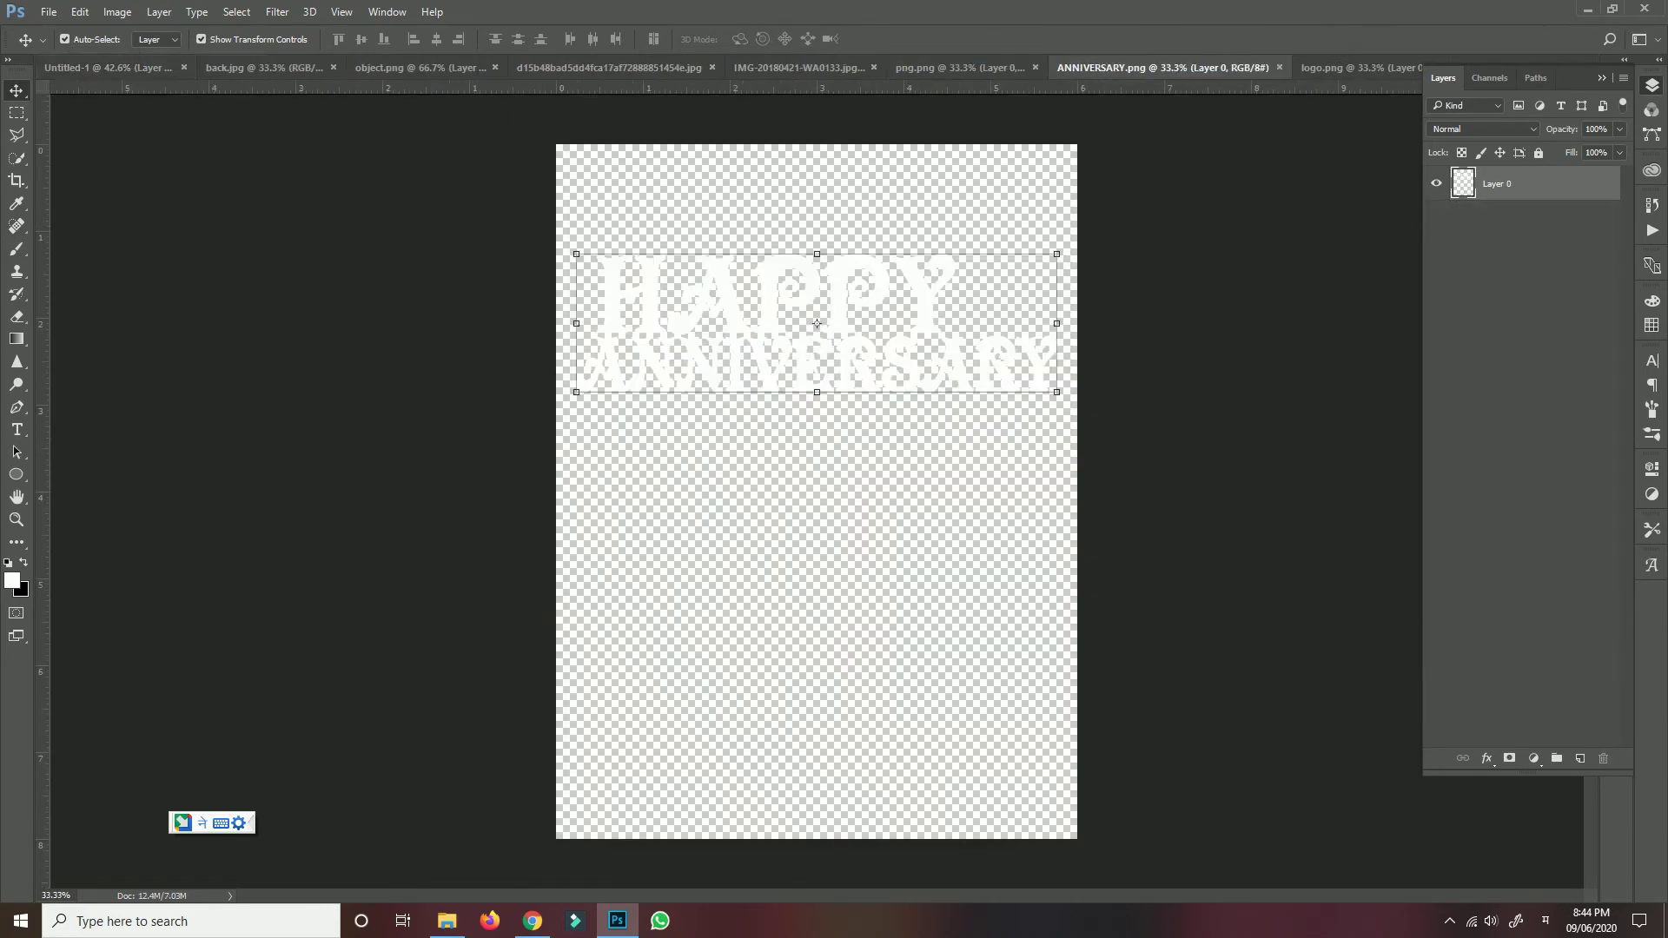
{"action": "left_click_drag", "start_coordinate": [816, 323], "coordinate": [787, 353]}
{"action": "left_click_drag", "start_coordinate": [1110, 280], "coordinate": [1074, 282]}
{"action": "key", "text": "Return"}
{"action": "left_click_drag", "start_coordinate": [825, 287], "coordinate": [819, 263]}
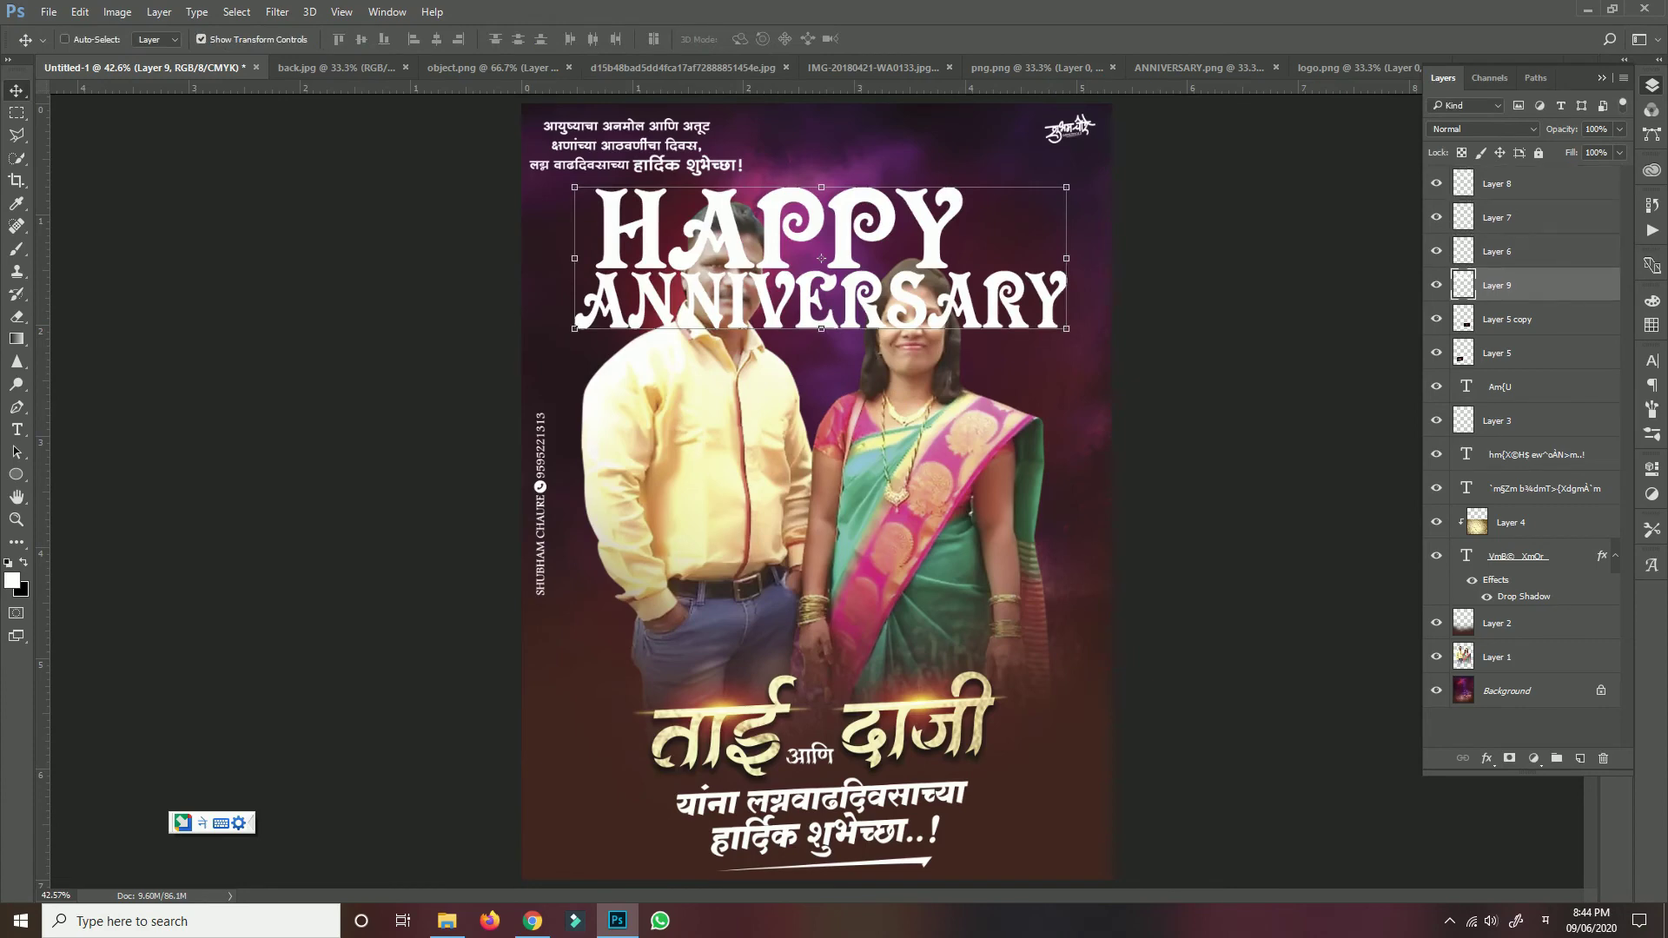
- Move the "HAPPY ANNIVERSARY" lettering layer down the stack to sit behind the couple, directly above the background
{"action": "key", "text": "ctrl+bracketleft"}
{"action": "key", "text": "ctrl+bracketleft"}
{"action": "key", "text": "ctrl+bracketleft"}
{"action": "key", "text": "ctrl+bracketleft"}
{"action": "key", "text": "ctrl+bracketleft"}
{"action": "key", "text": "ctrl+bracketleft"}
{"action": "key", "text": "ctrl+bracketleft"}
{"action": "key", "text": "ctrl+bracketleft"}
{"action": "key", "text": "ctrl+bracketleft"}
{"action": "key", "text": "ctrl+bracketleft"}
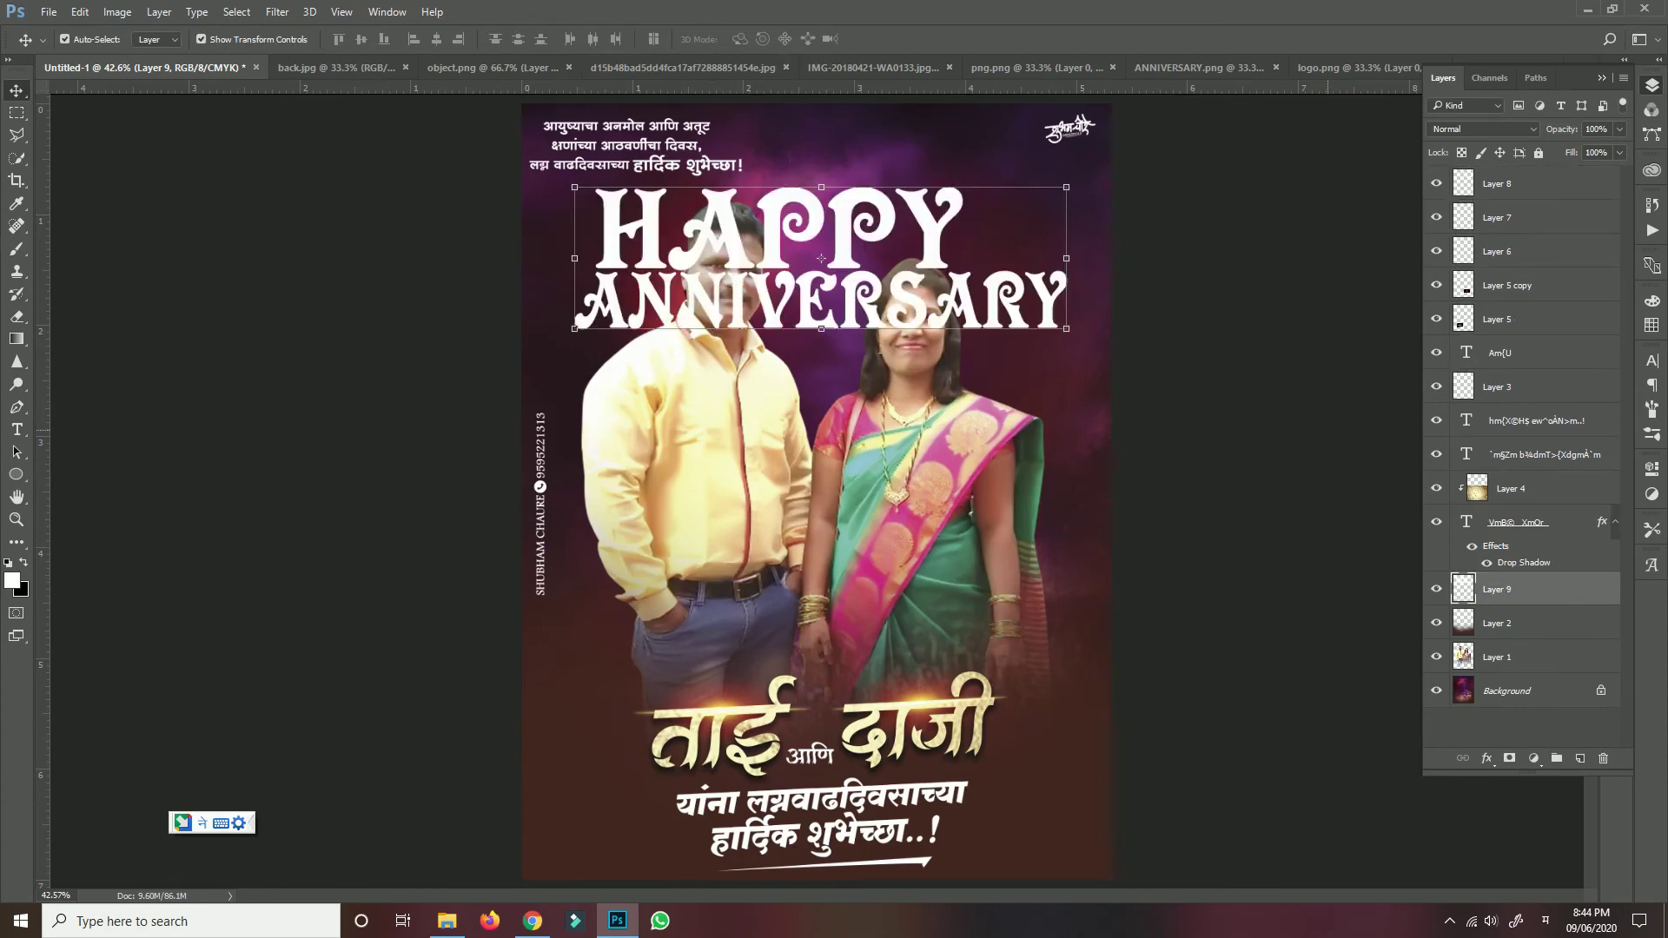
{"action": "key", "text": "ctrl+bracketleft"}
{"action": "key", "text": "ctrl+bracketleft"}
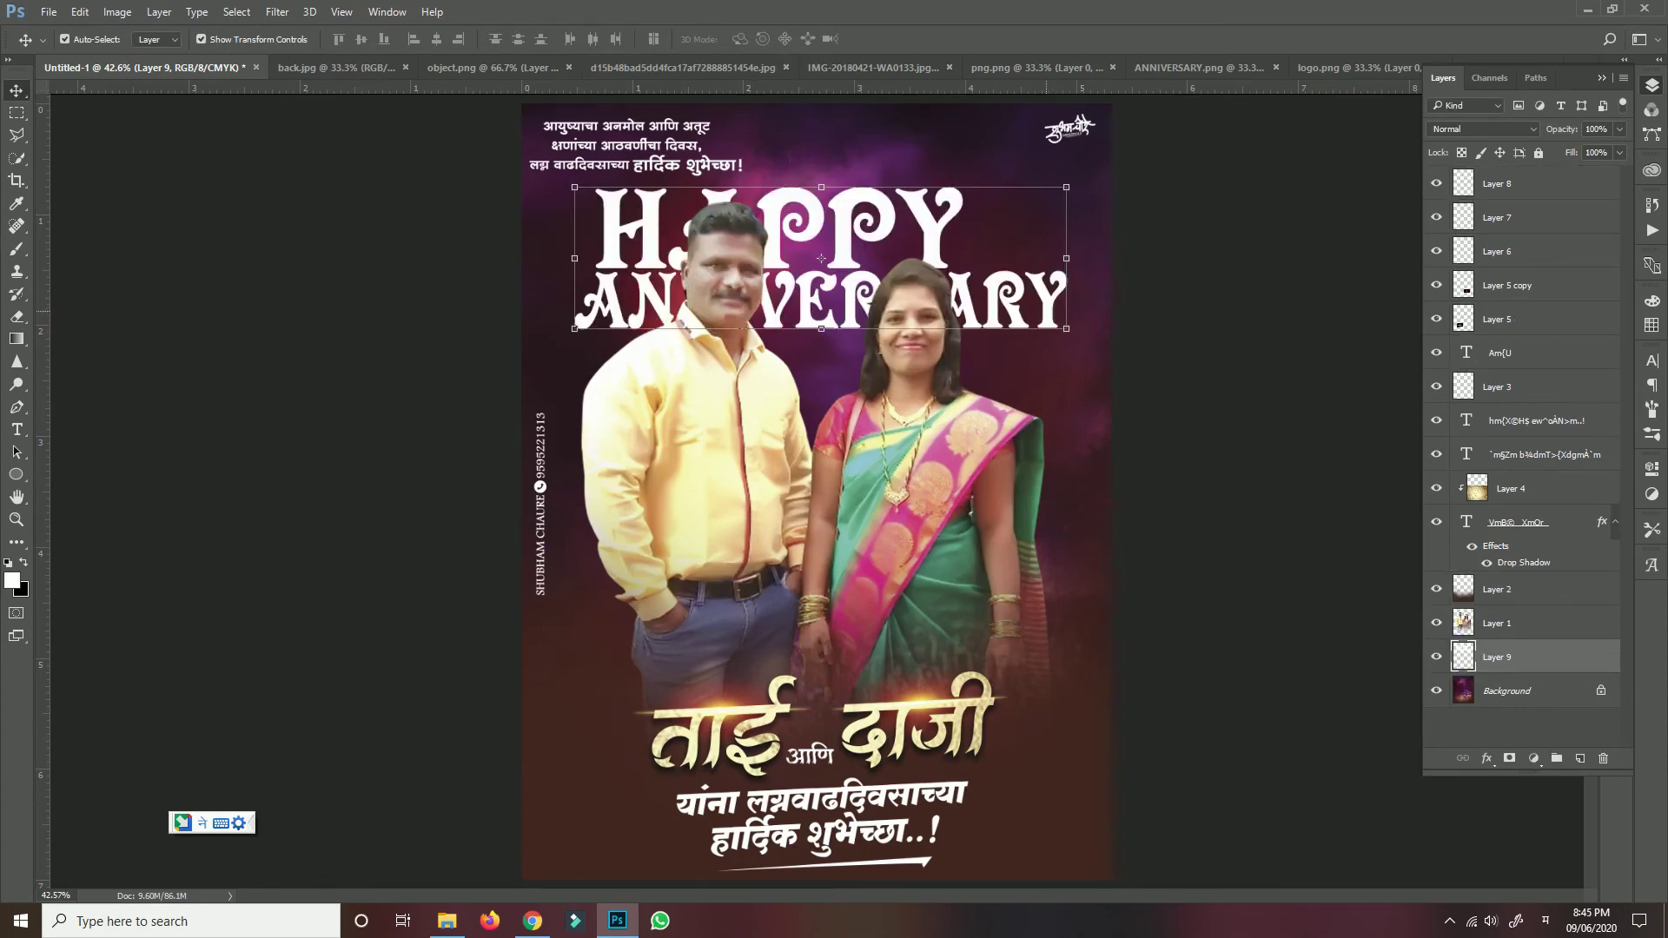
- Shift the "HAPPY ANNIVERSARY" lettering slightly lower, reduce its opacity to a faint tint, and nudge the Marathi wish text inward
{"action": "left_click_drag", "start_coordinate": [821, 258], "coordinate": [798, 280]}
{"action": "left_click", "coordinate": [1619, 129]}
{"action": "left_click_drag", "start_coordinate": [1622, 149], "coordinate": [1555, 149]}
{"action": "left_click_drag", "start_coordinate": [924, 201], "coordinate": [938, 210]}
{"action": "left_click", "coordinate": [1520, 721]}
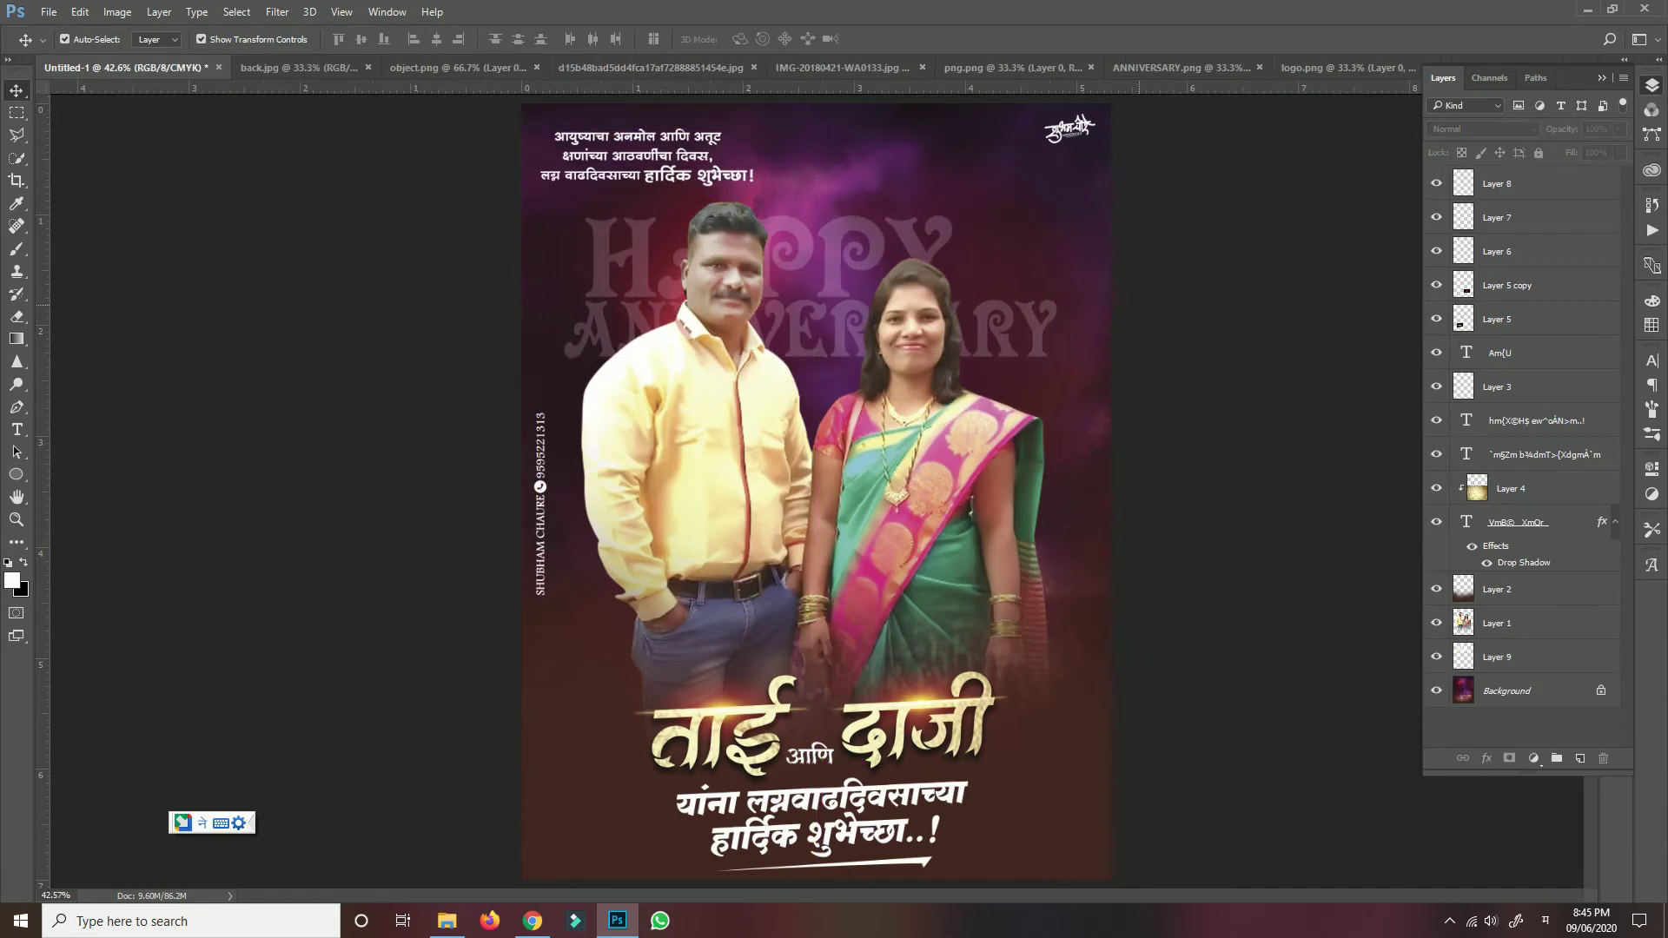
{"action": "scroll", "coordinate": [817, 486], "scroll_direction": "down", "scroll_amount": 1}
{"action": "scroll", "coordinate": [809, 478], "scroll_direction": "up", "scroll_amount": 1}
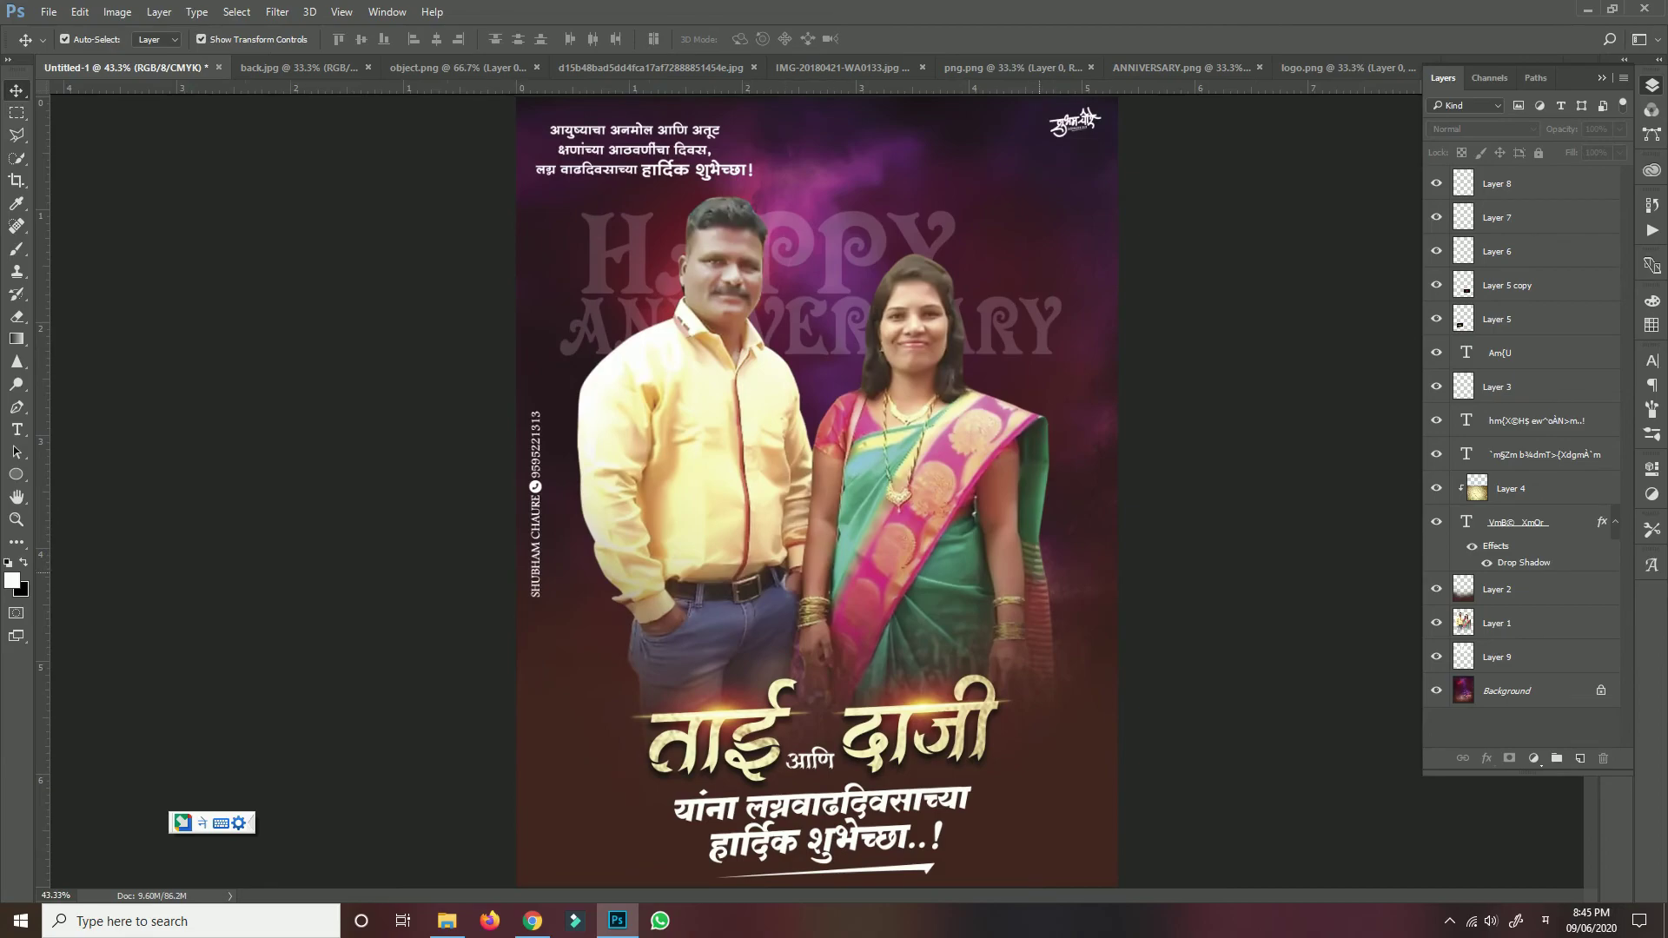
- Place the white-cloud-blue-sky-sea image from the clouds folder across the poster's upper half, layered directly behind the couple
{"action": "left_click", "coordinate": [447, 921]}
{"action": "left_click", "coordinate": [300, 138]}
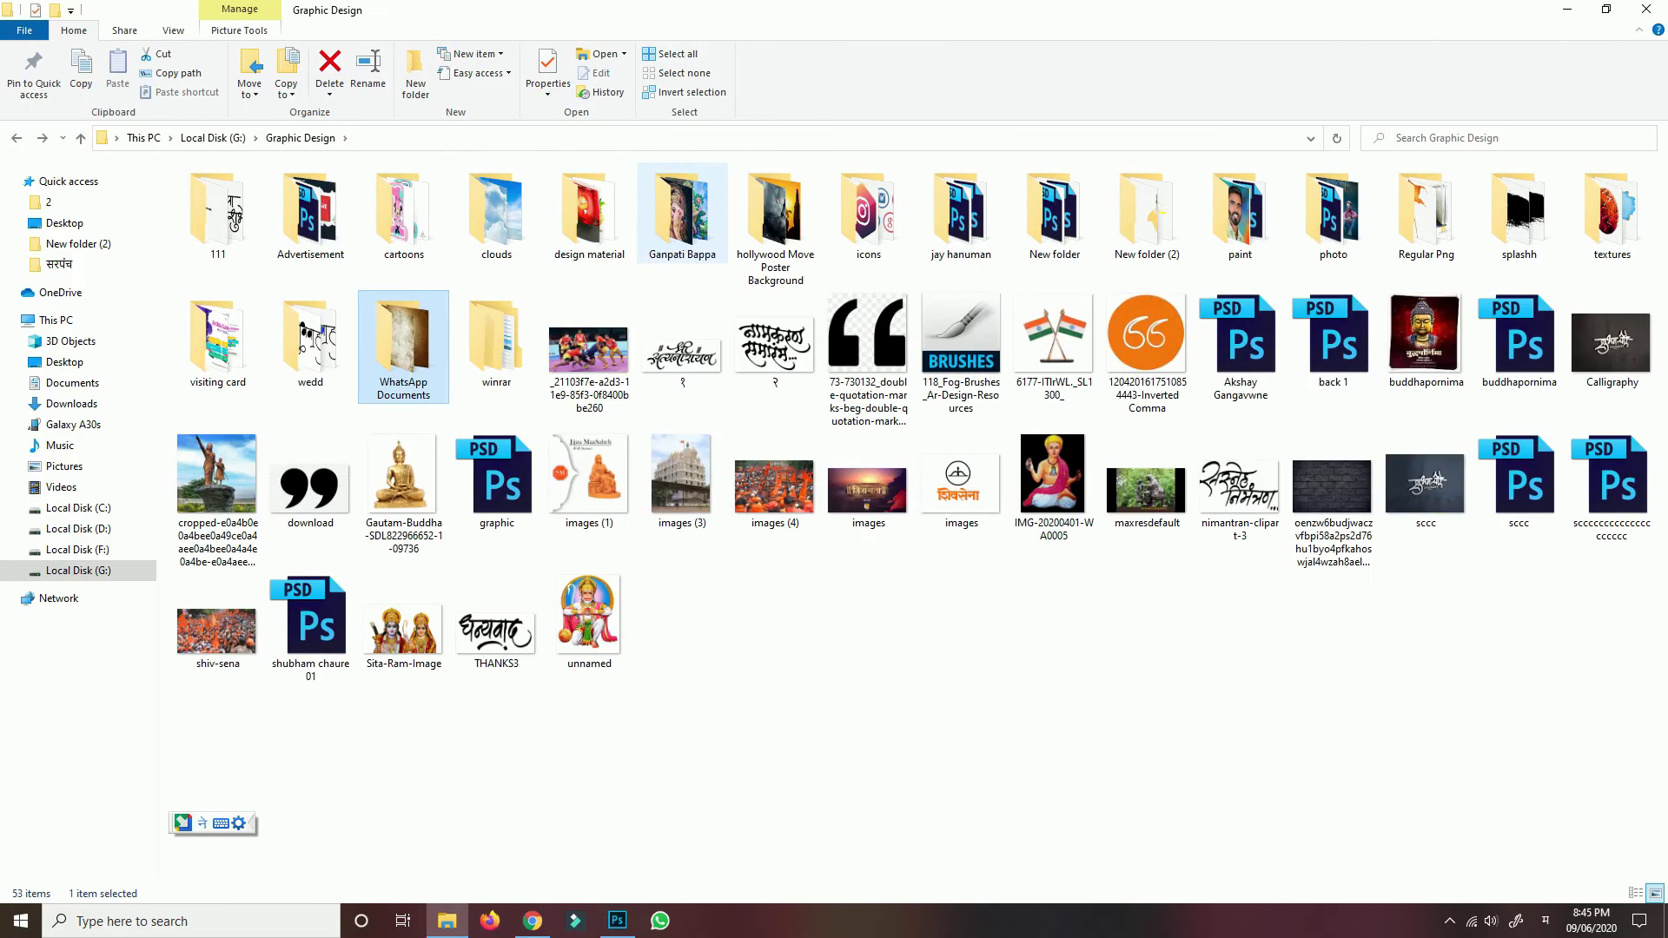
{"action": "double_click", "coordinate": [770, 205]}
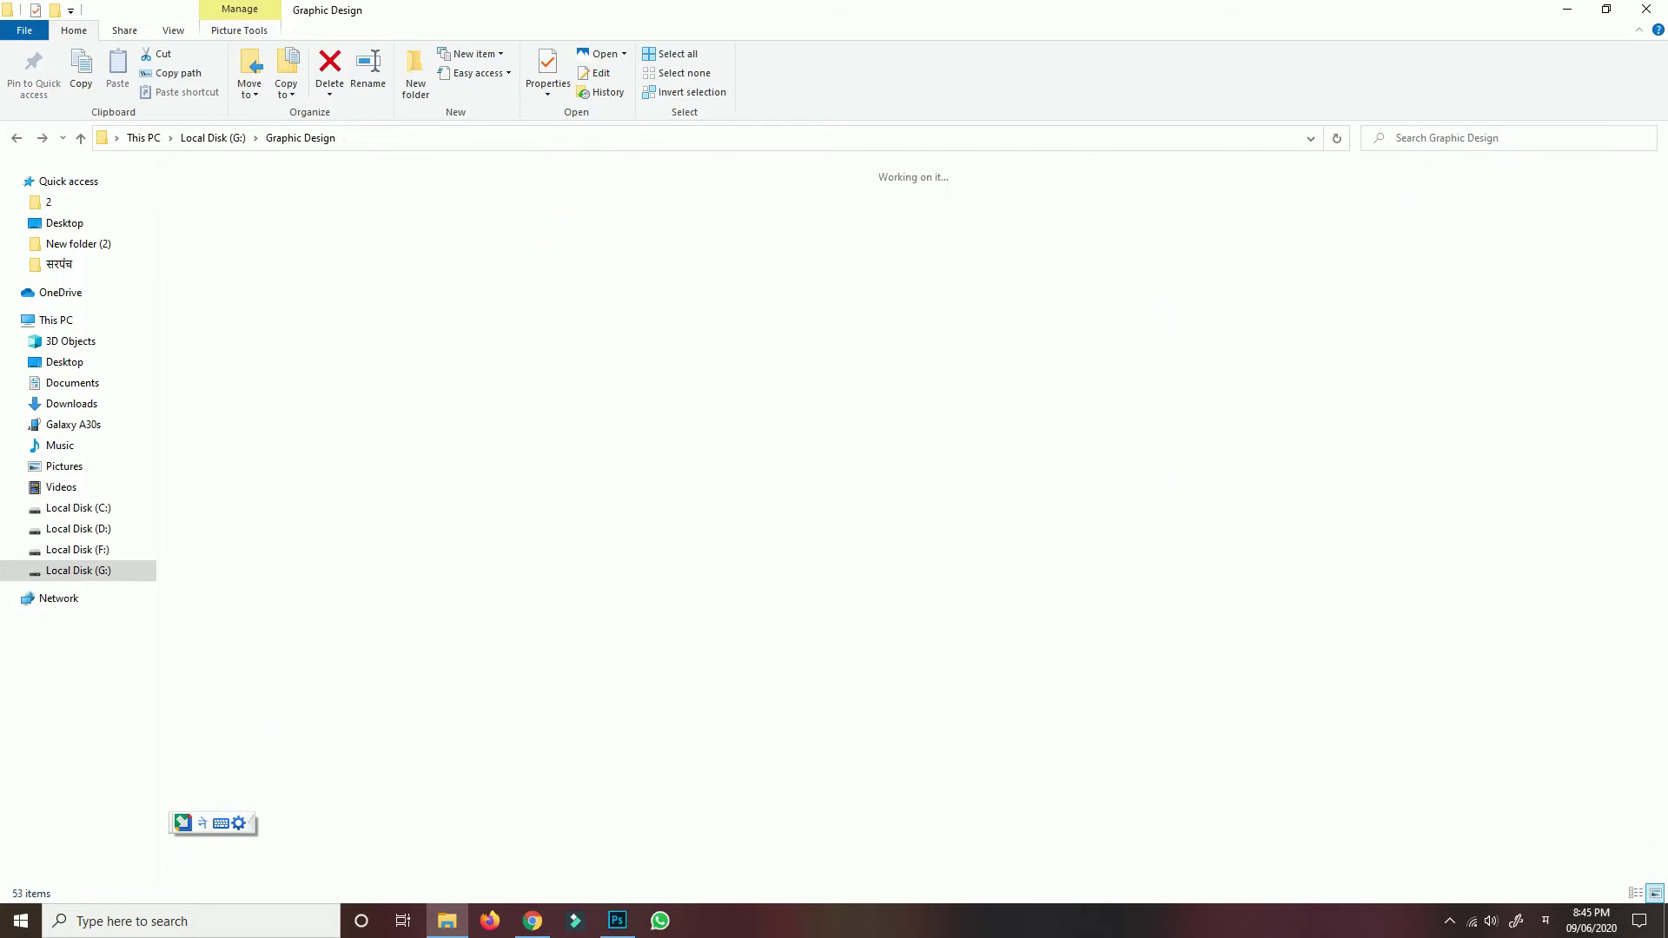
{"action": "key", "text": "alt+Left"}
{"action": "double_click", "coordinate": [496, 213]}
{"action": "left_click_drag", "start_coordinate": [681, 218], "coordinate": [818, 308]}
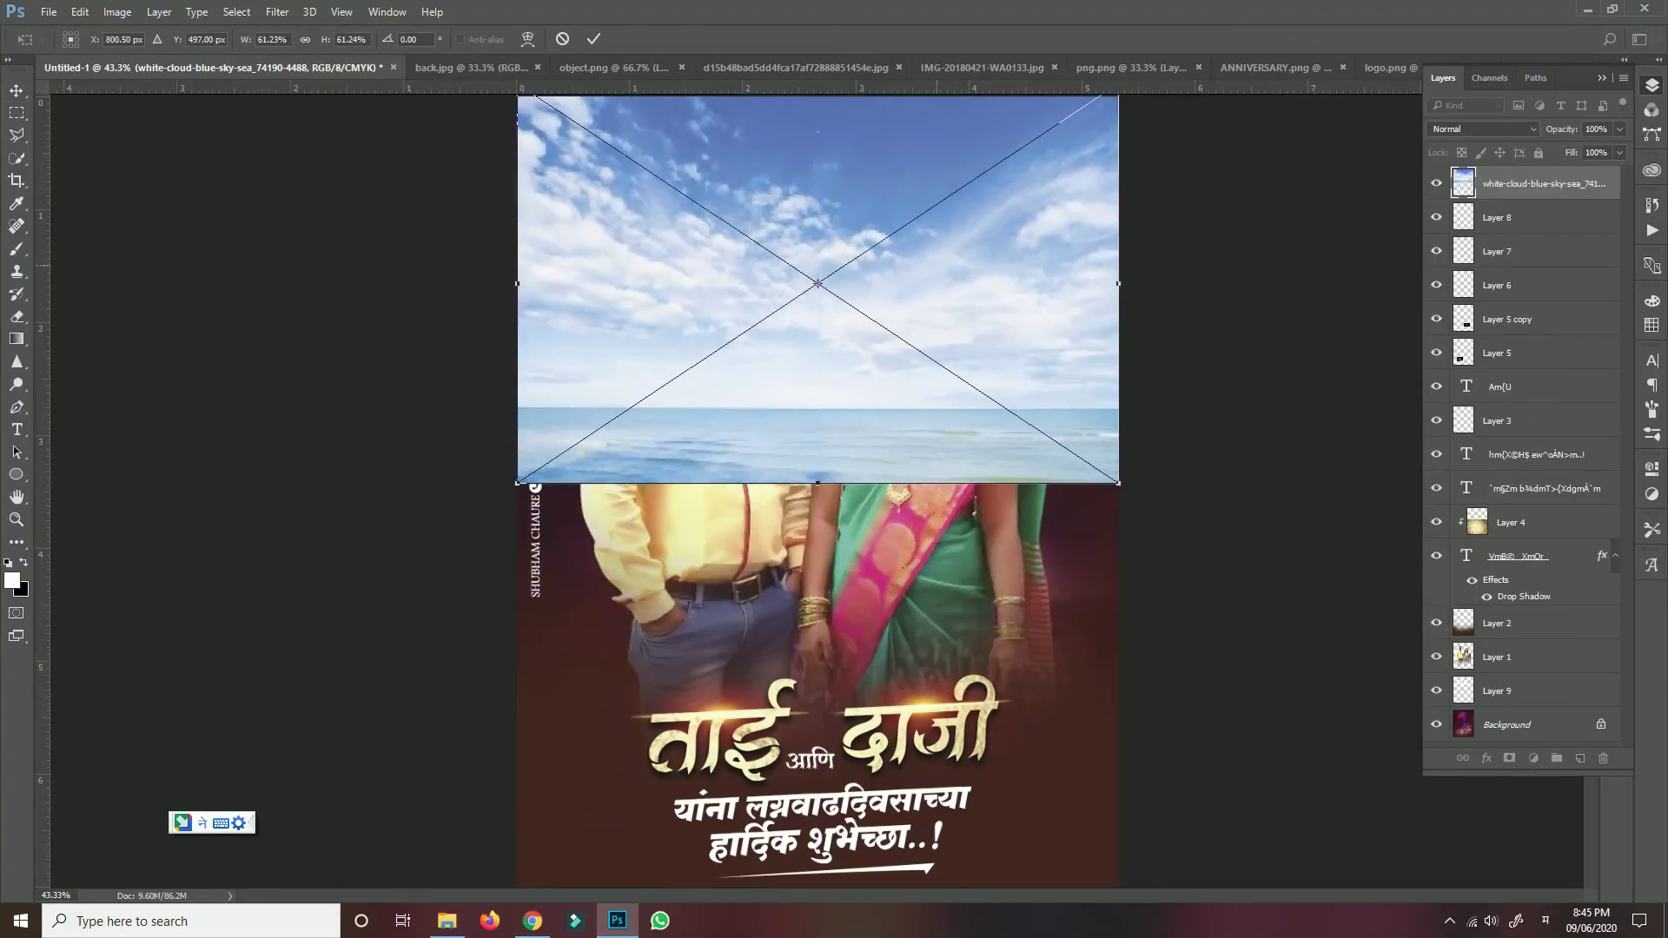
{"action": "left_click_drag", "start_coordinate": [1529, 184], "coordinate": [1529, 674]}
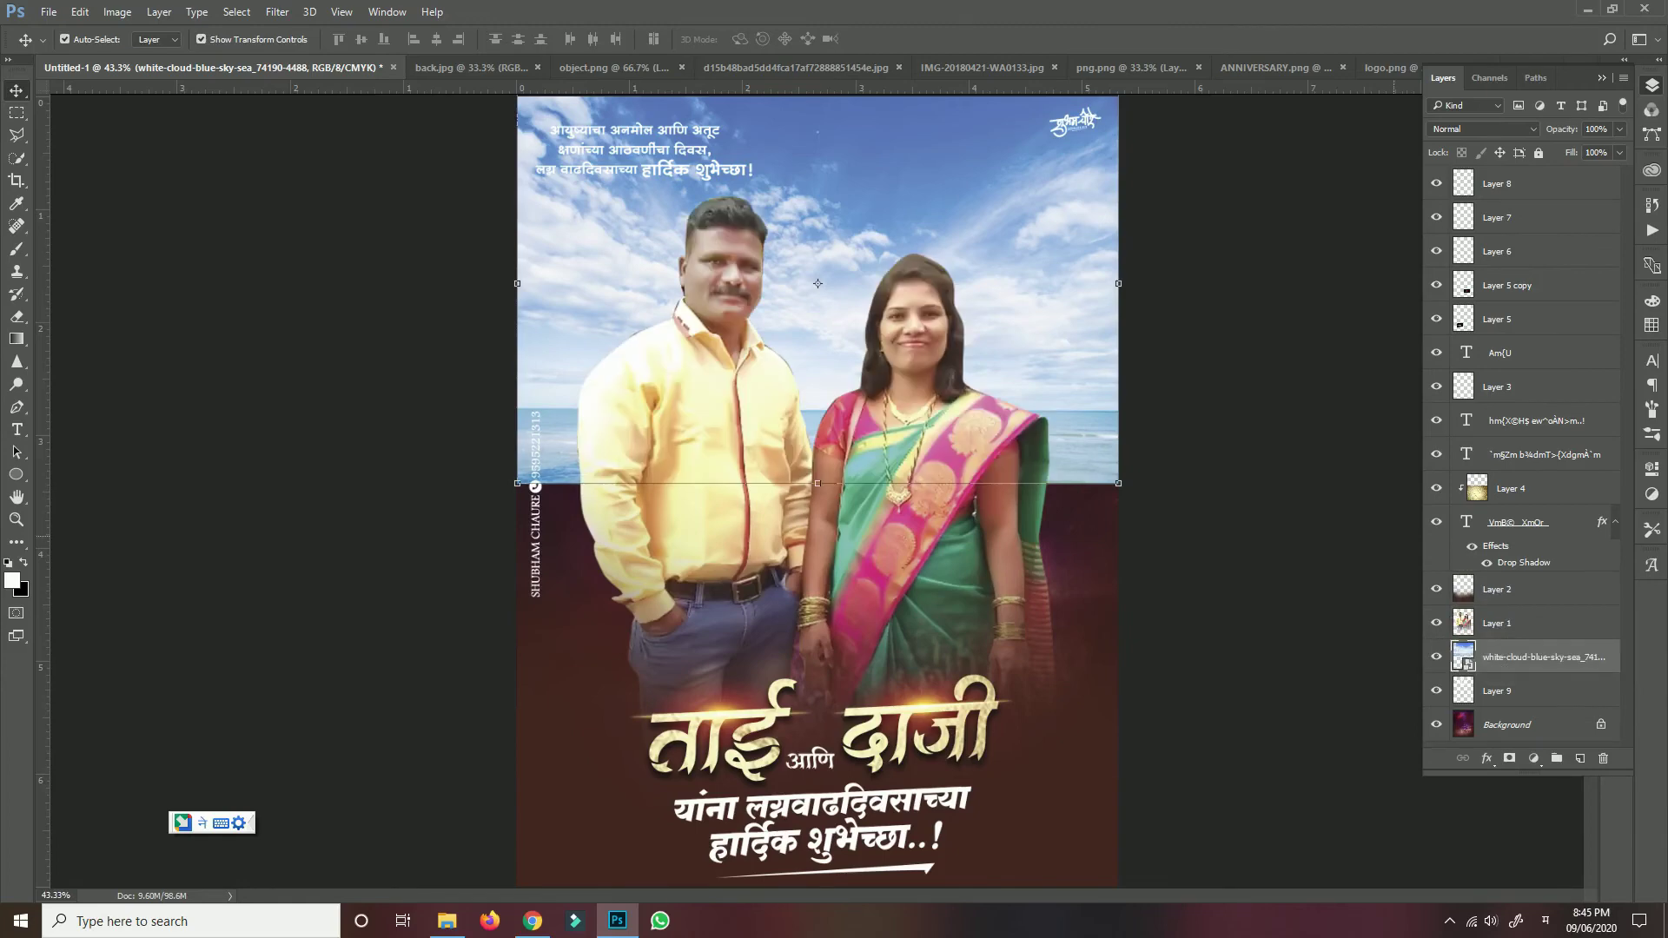
- Rasterize the sky layer and erase its lower edge with the large soft Eraser so it fades into the background
{"action": "key", "text": "e"}
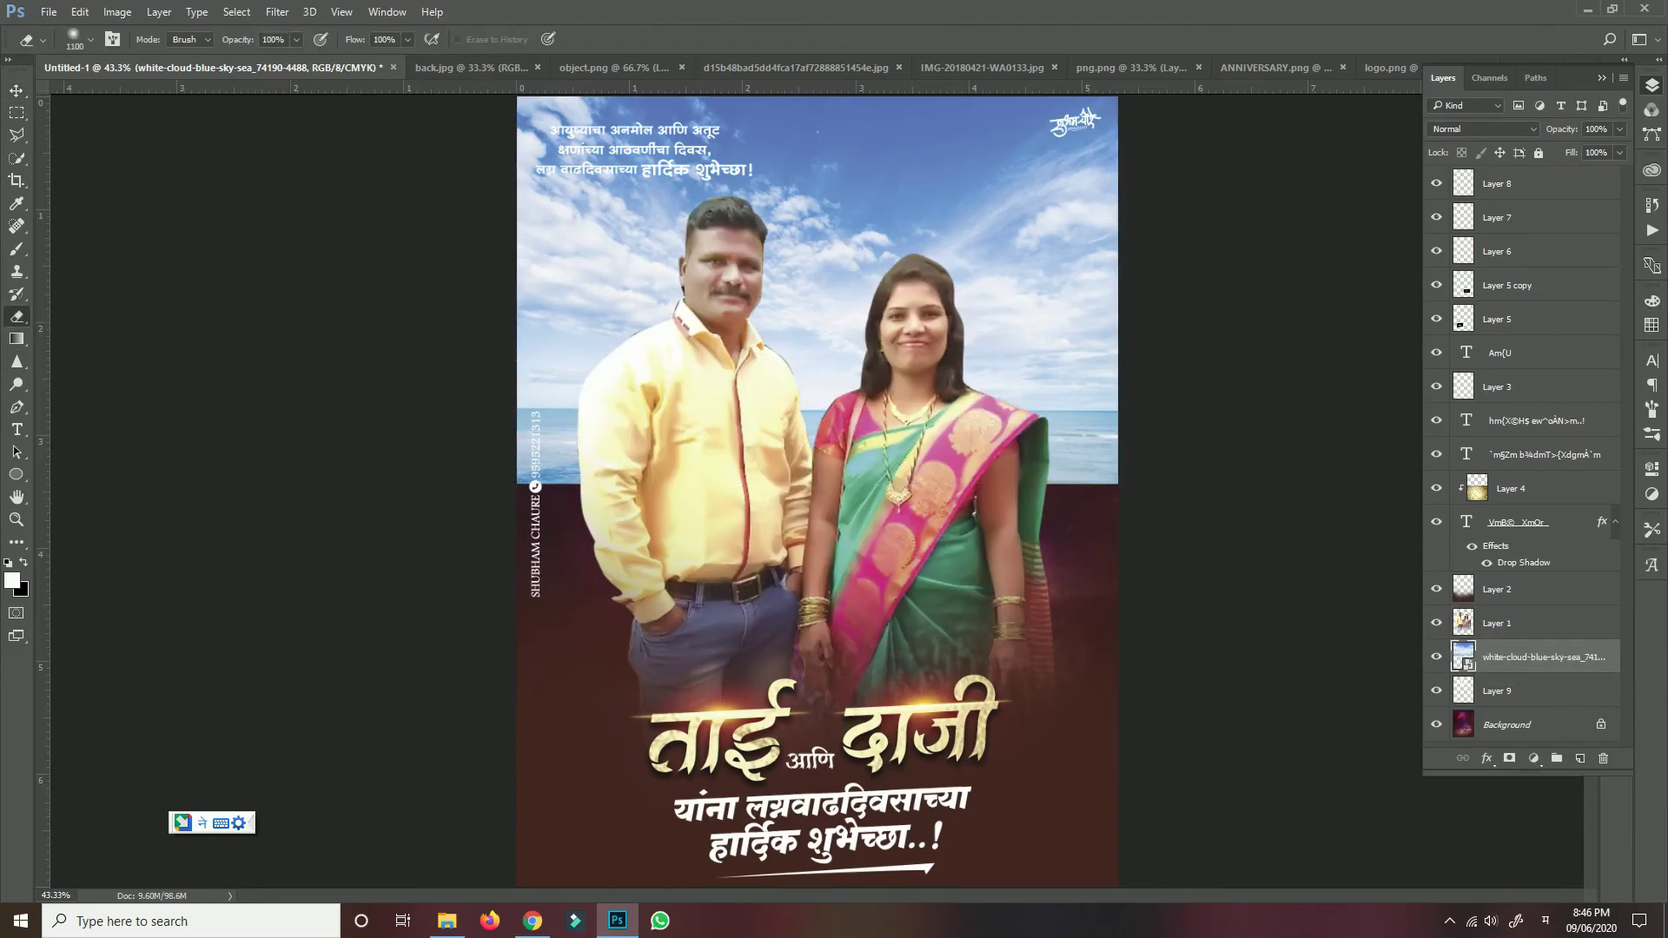
{"action": "right_click", "coordinate": [1529, 657]}
{"action": "left_click", "coordinate": [1398, 391]}
{"action": "mouse_move", "coordinate": [1042, 373]}
{"action": "left_mouse_down"}
{"action": "mouse_move", "coordinate": [565, 373]}
{"action": "mouse_move", "coordinate": [1042, 400]}
{"action": "left_mouse_up"}
- Set the sky layer's blend mode to Color Dodge and its fill to 53%
{"action": "left_click", "coordinate": [1481, 128]}
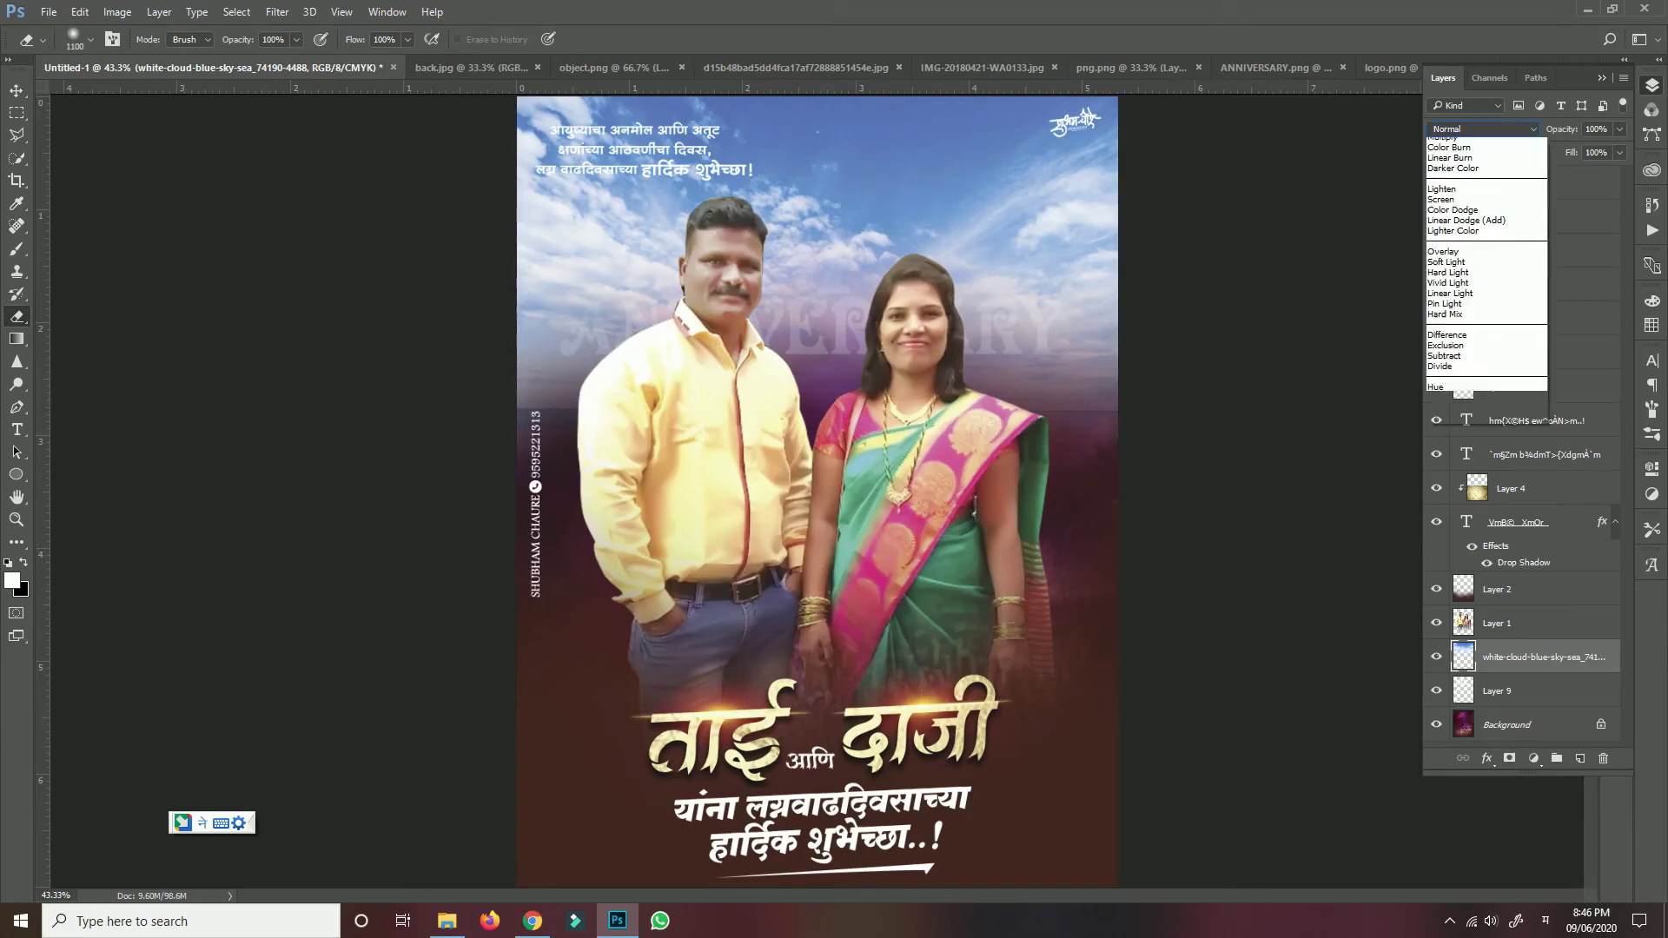
{"action": "left_click", "coordinate": [1468, 191]}
{"action": "key", "text": "Down"}
{"action": "key", "text": "Down"}
{"action": "key", "text": "Down"}
{"action": "key", "text": "Down"}
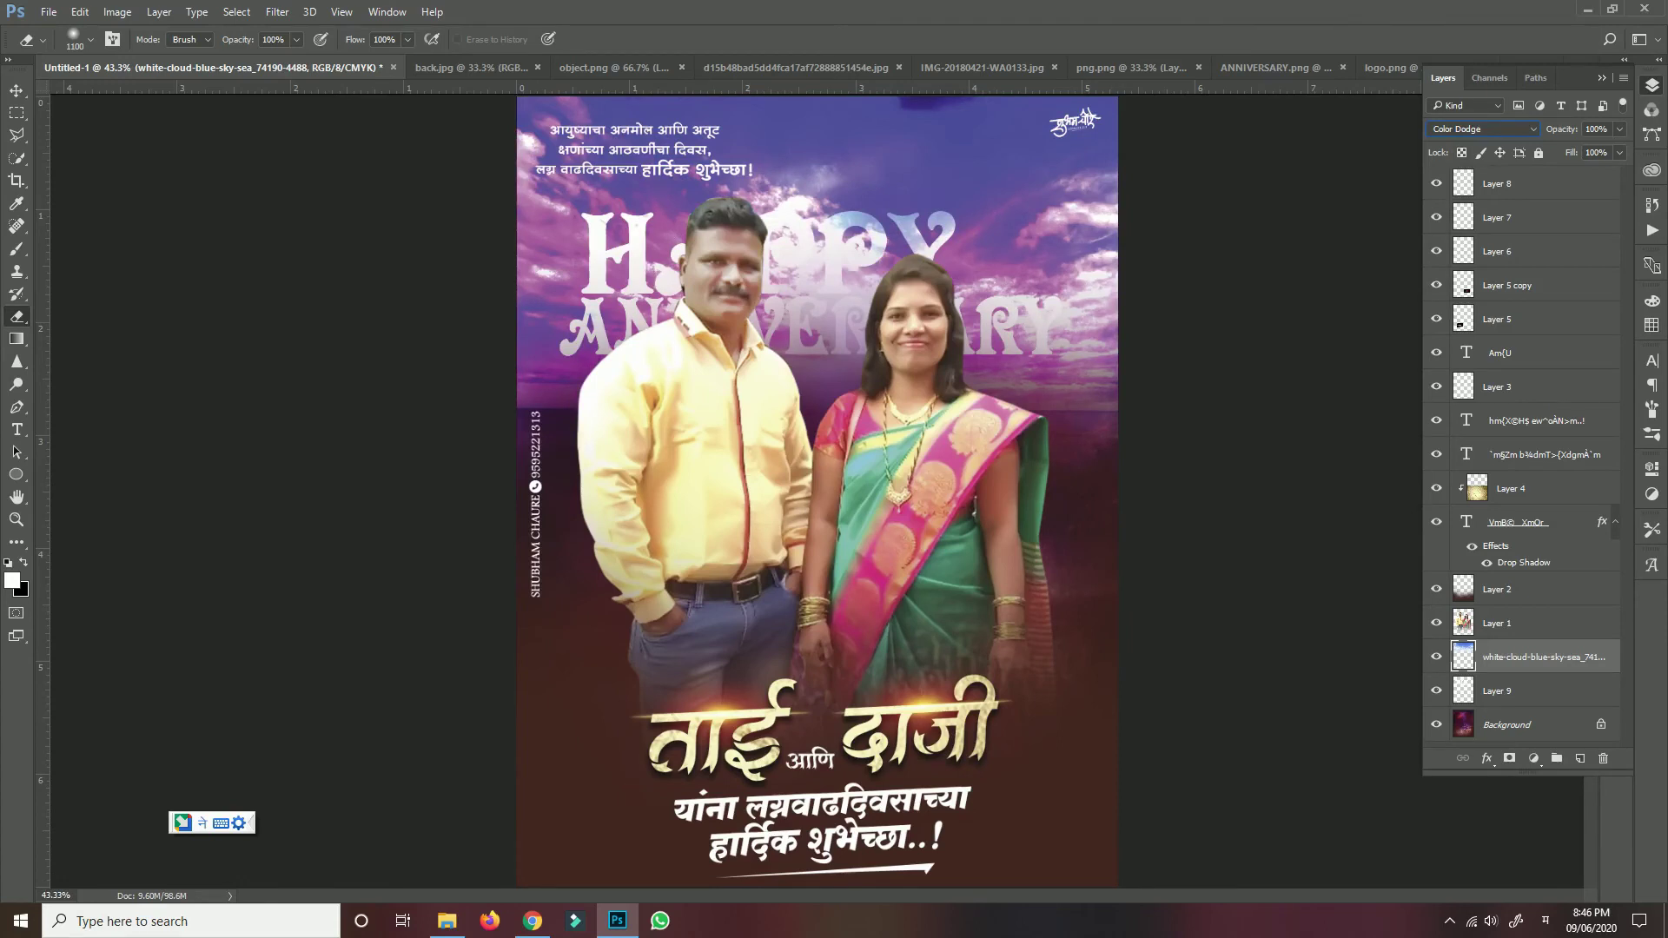
{"action": "left_click_drag", "start_coordinate": [1619, 172], "coordinate": [1580, 173]}
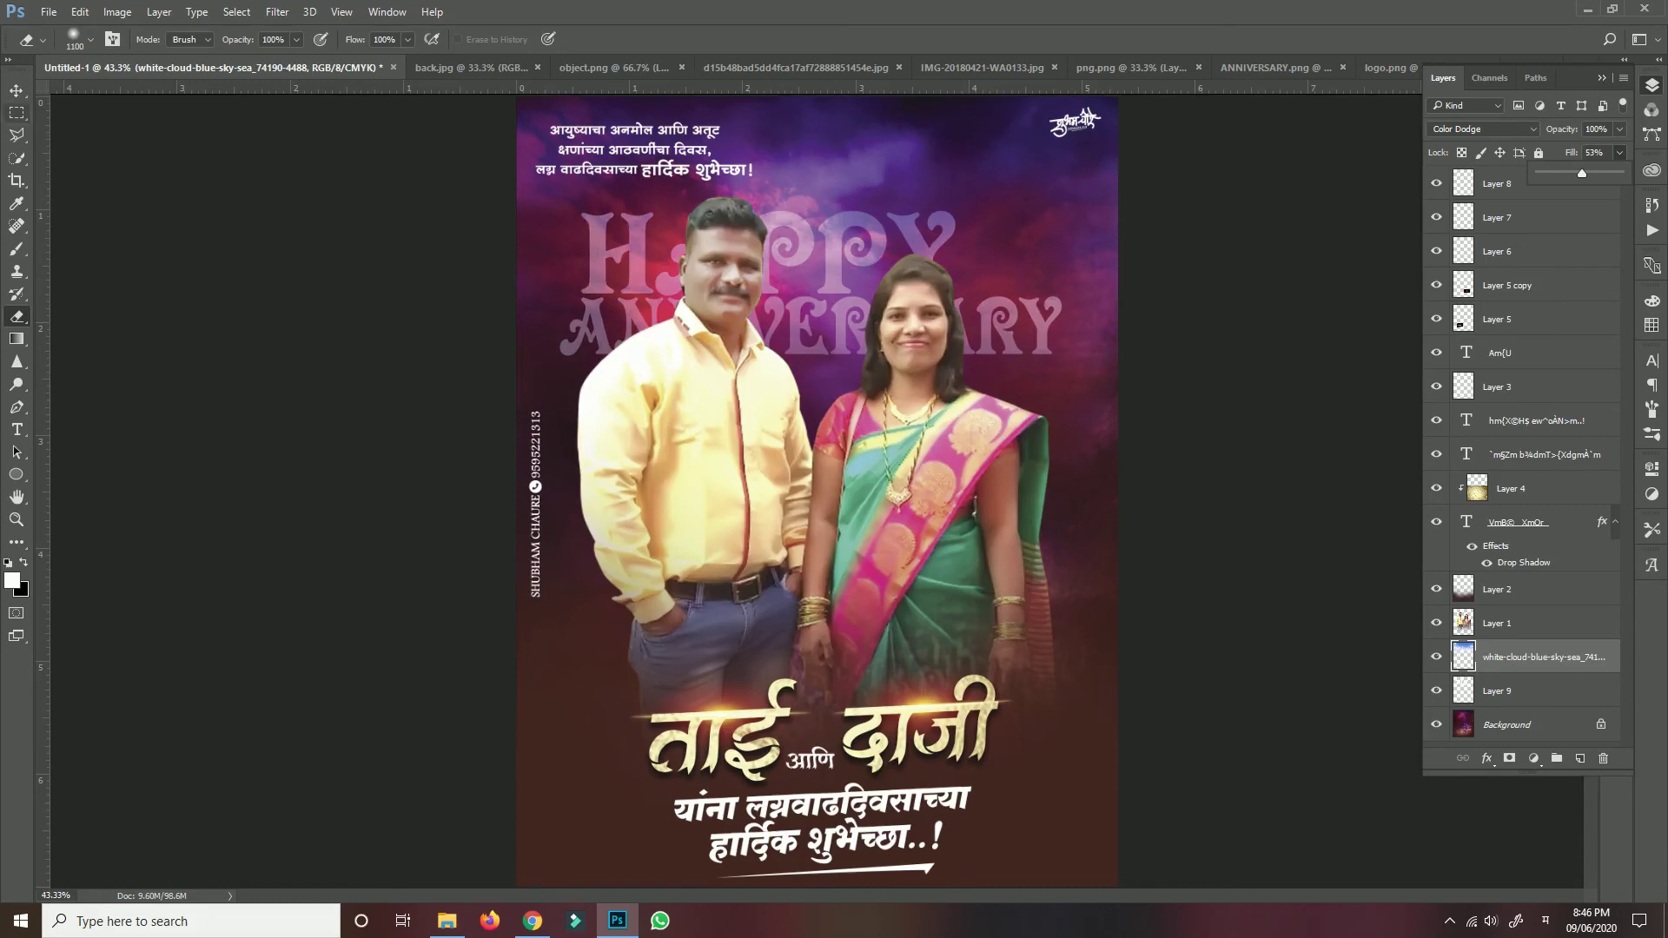
- Open the couple's layer in the Camera Raw filter and set exposure to +0.40, contrast to +18 and highlights to -30
{"action": "key", "text": "v"}
{"action": "key", "text": "alt+bracketright"}
{"action": "key", "text": "alt+t"}
{"action": "key", "text": "Escape"}
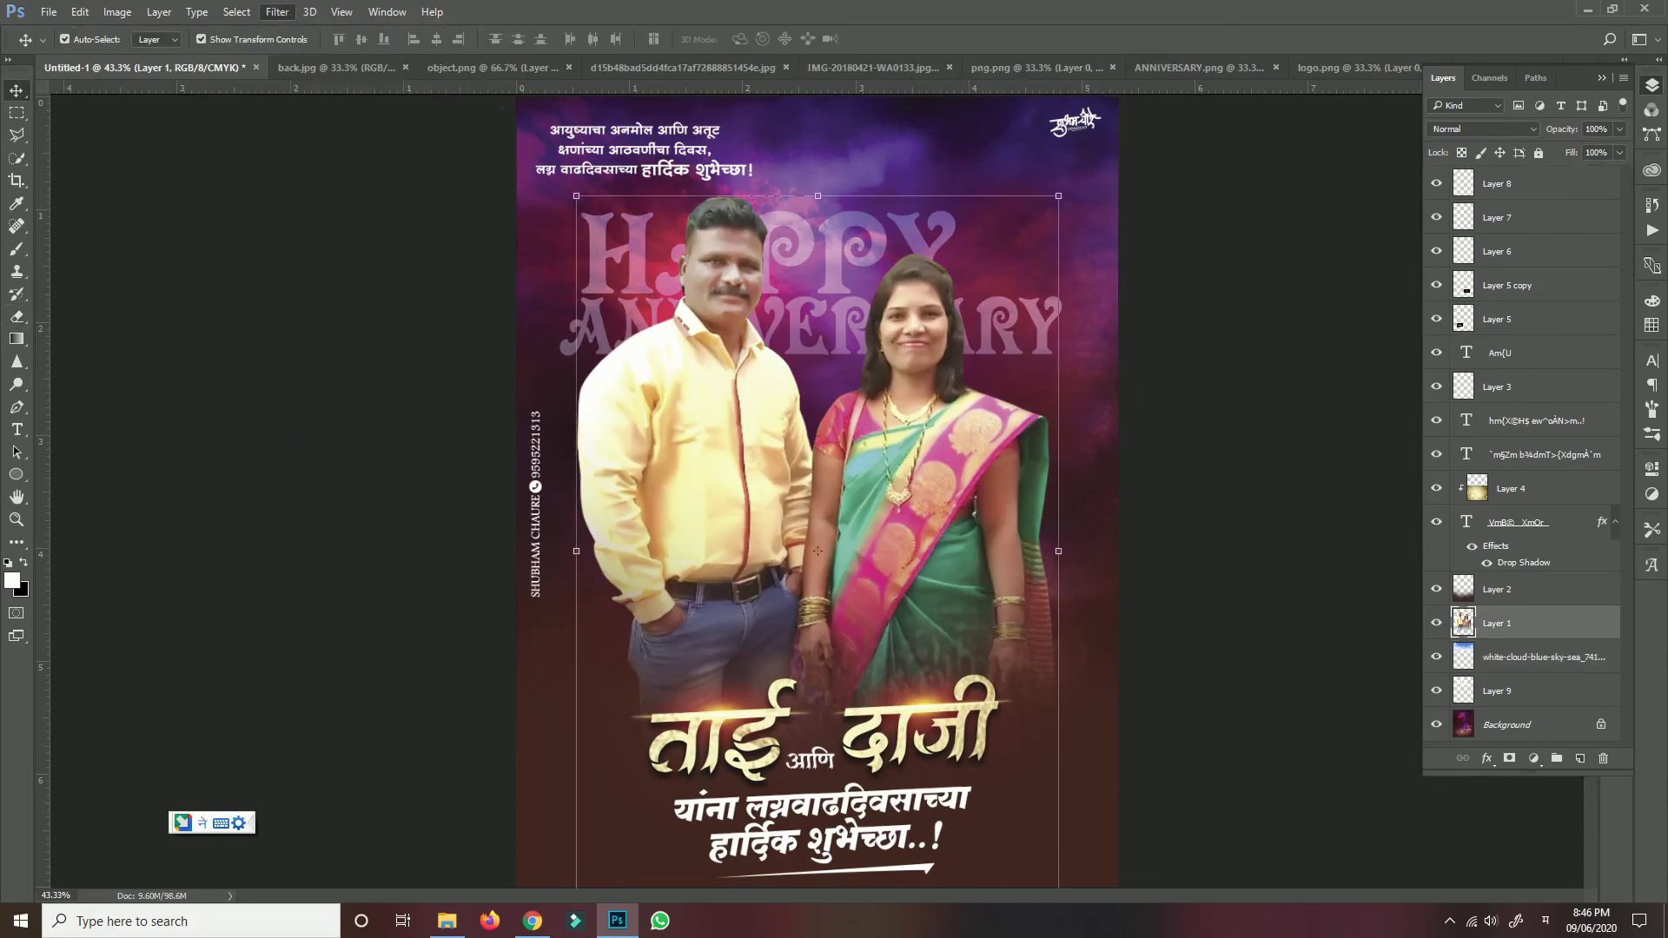
{"action": "key", "text": "ctrl+shift+a"}
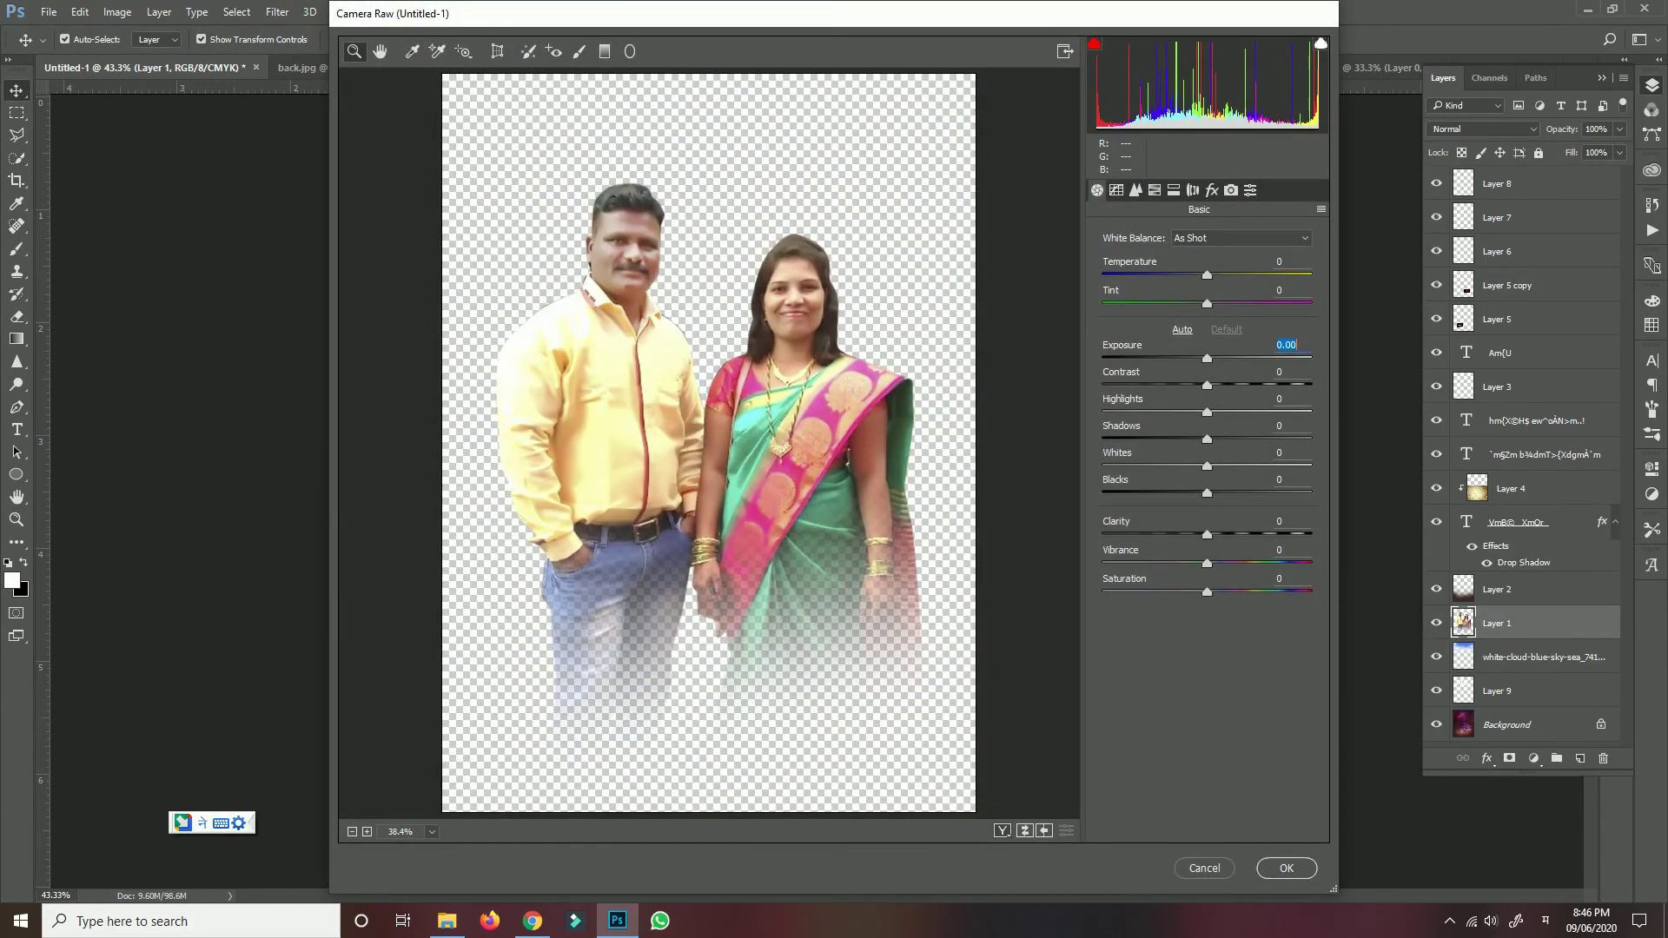
{"action": "key", "text": "Up"}
{"action": "key", "text": "Up"}
{"action": "key", "text": "Up"}
{"action": "key", "text": "Up"}
{"action": "key", "text": "Up"}
{"action": "key", "text": "Up"}
{"action": "key", "text": "Up"}
{"action": "key", "text": "Up"}
{"action": "type", "text": "18"}
{"action": "key", "text": "Tab"}
{"action": "key", "text": "shift+Down"}
{"action": "key", "text": "shift+Down"}
{"action": "key", "text": "shift+Down"}
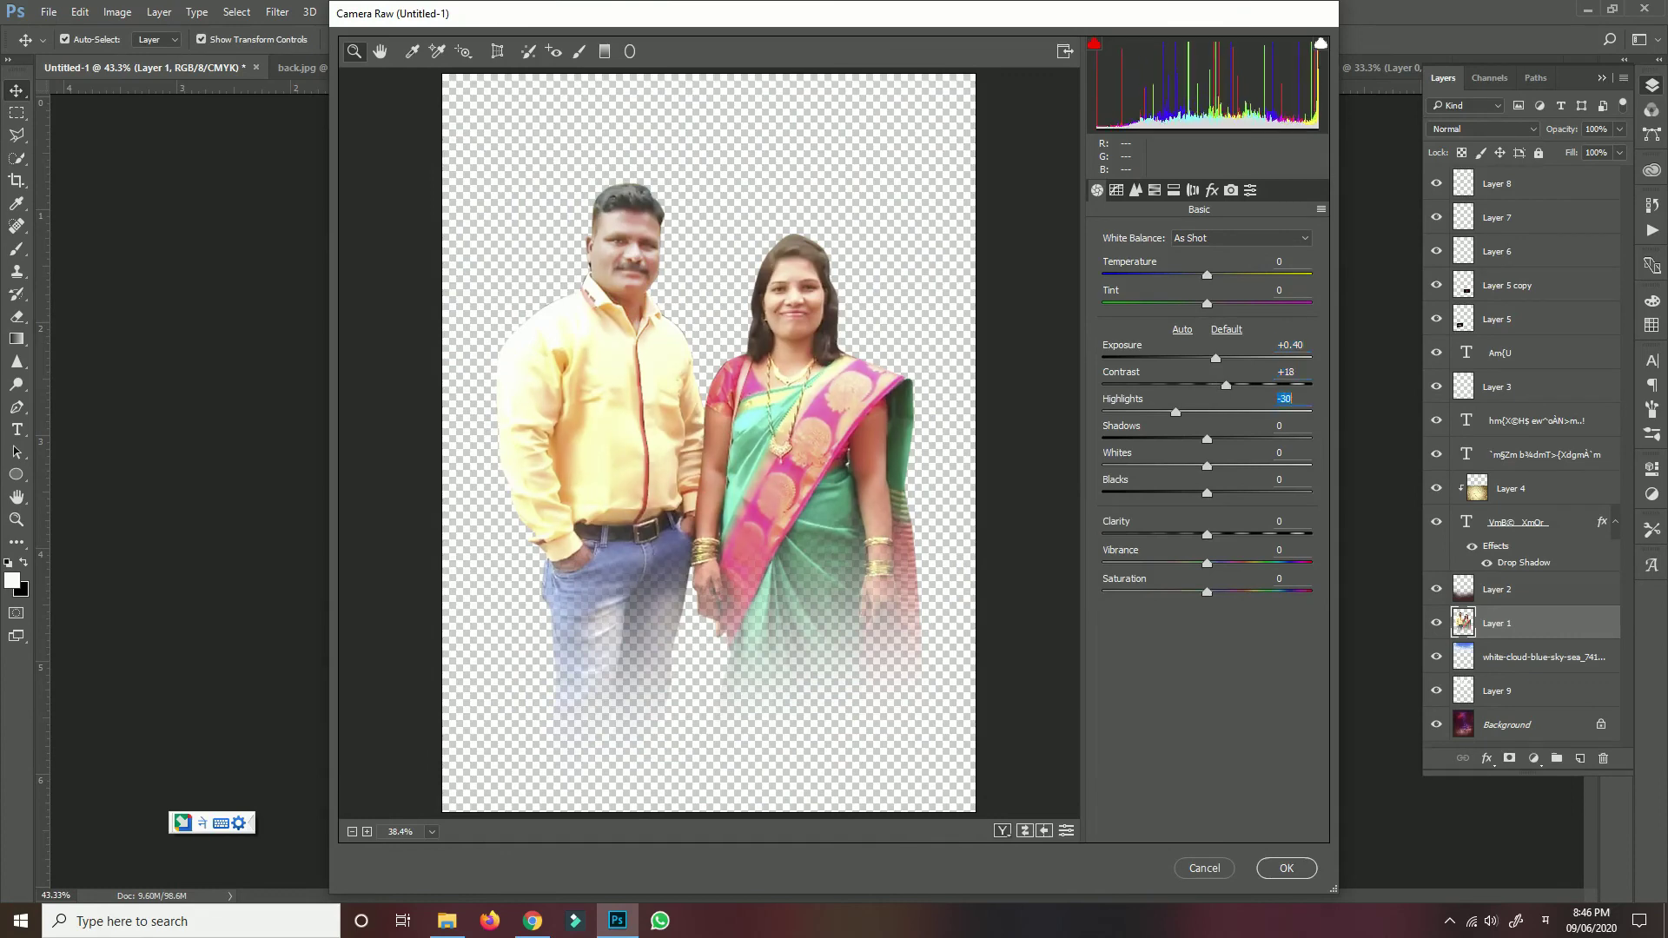
- Set the couple's shadows to -6 and vibrance to +18 in Camera Raw
{"action": "key", "text": "Down"}
{"action": "key", "text": "Down"}
{"action": "key", "text": "Down"}
{"action": "key", "text": "Down"}
{"action": "key", "text": "Down"}
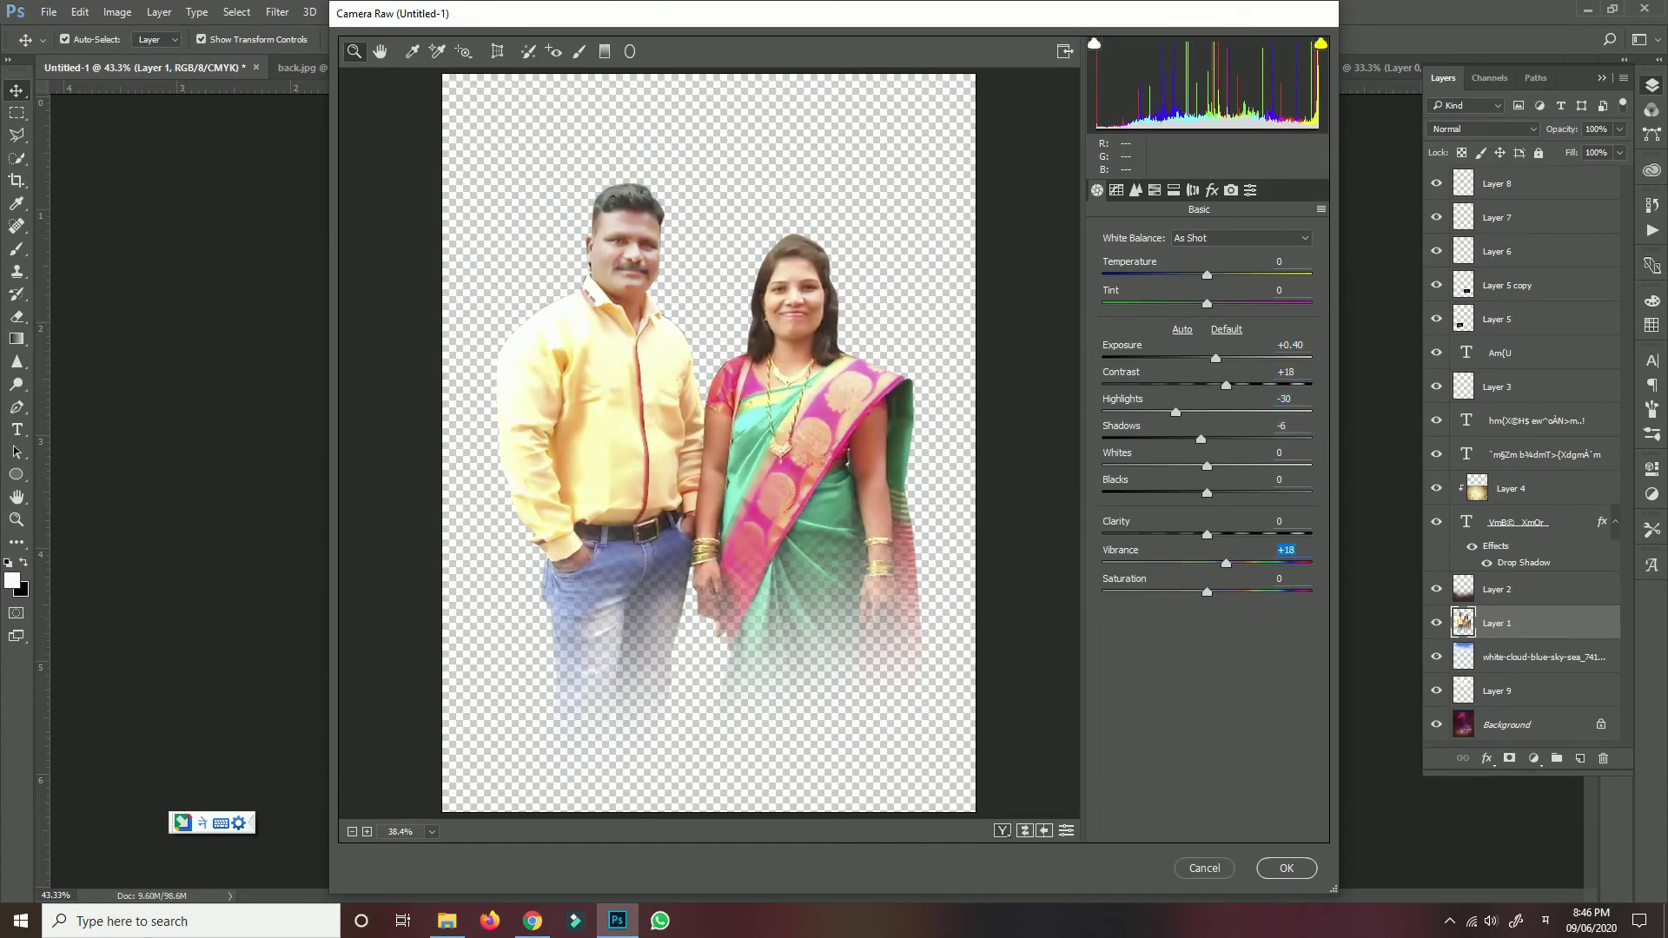
- Set sharpening amount 71 with masking 65, and noise reduction to luminance 36, luminance contrast 32 and color 37
{"action": "key", "text": "ctrl+alt+3"}
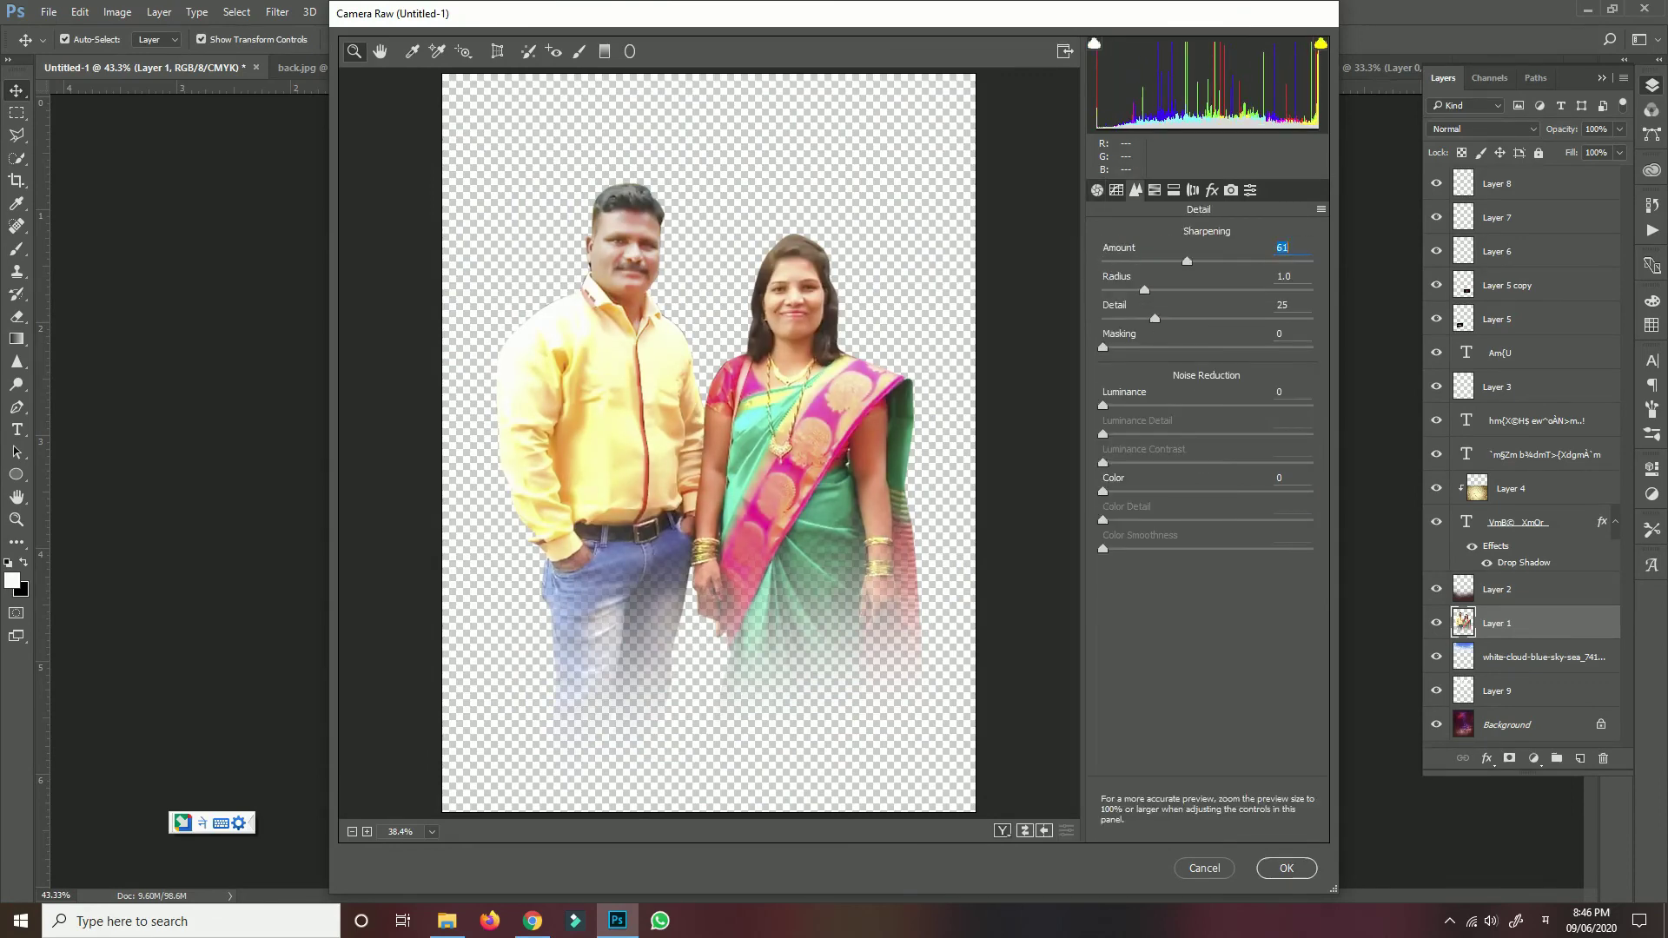
{"action": "type", "text": "36"}
{"action": "key", "text": "Tab"}
{"action": "key", "text": "Tab"}
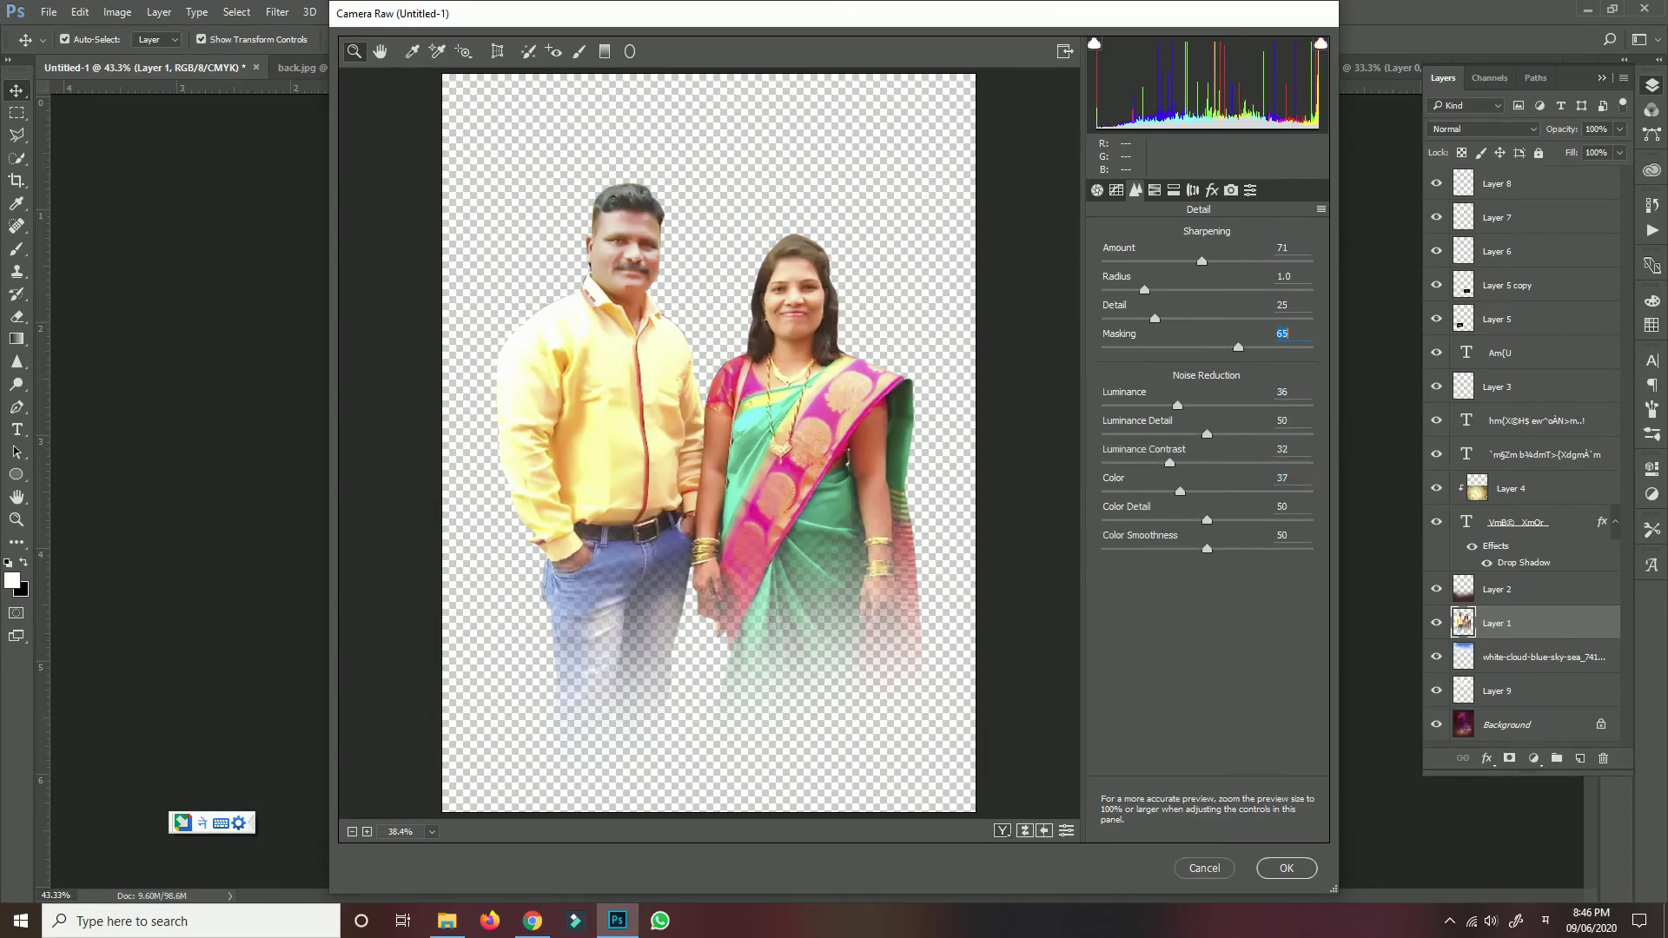
- Adjust the couple's orange tones to saturation -3 and luminance +24
{"action": "key", "text": "ctrl+alt+4"}
{"action": "key", "text": "Tab"}
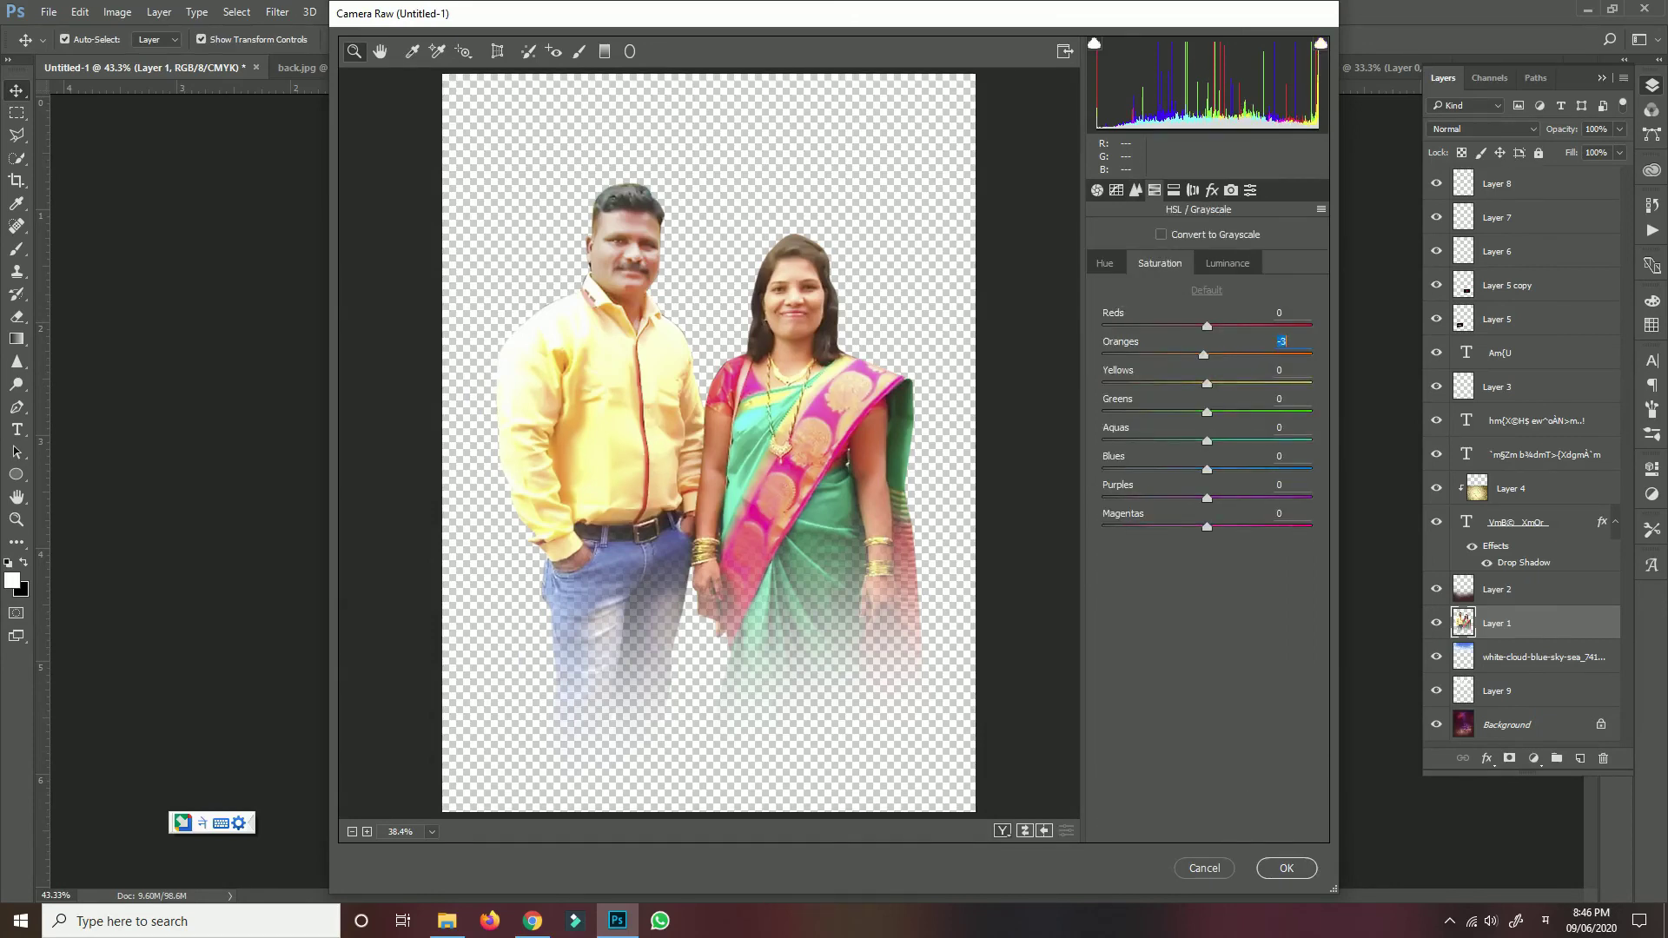
{"action": "type", "text": "24"}
{"action": "key", "text": "Return"}
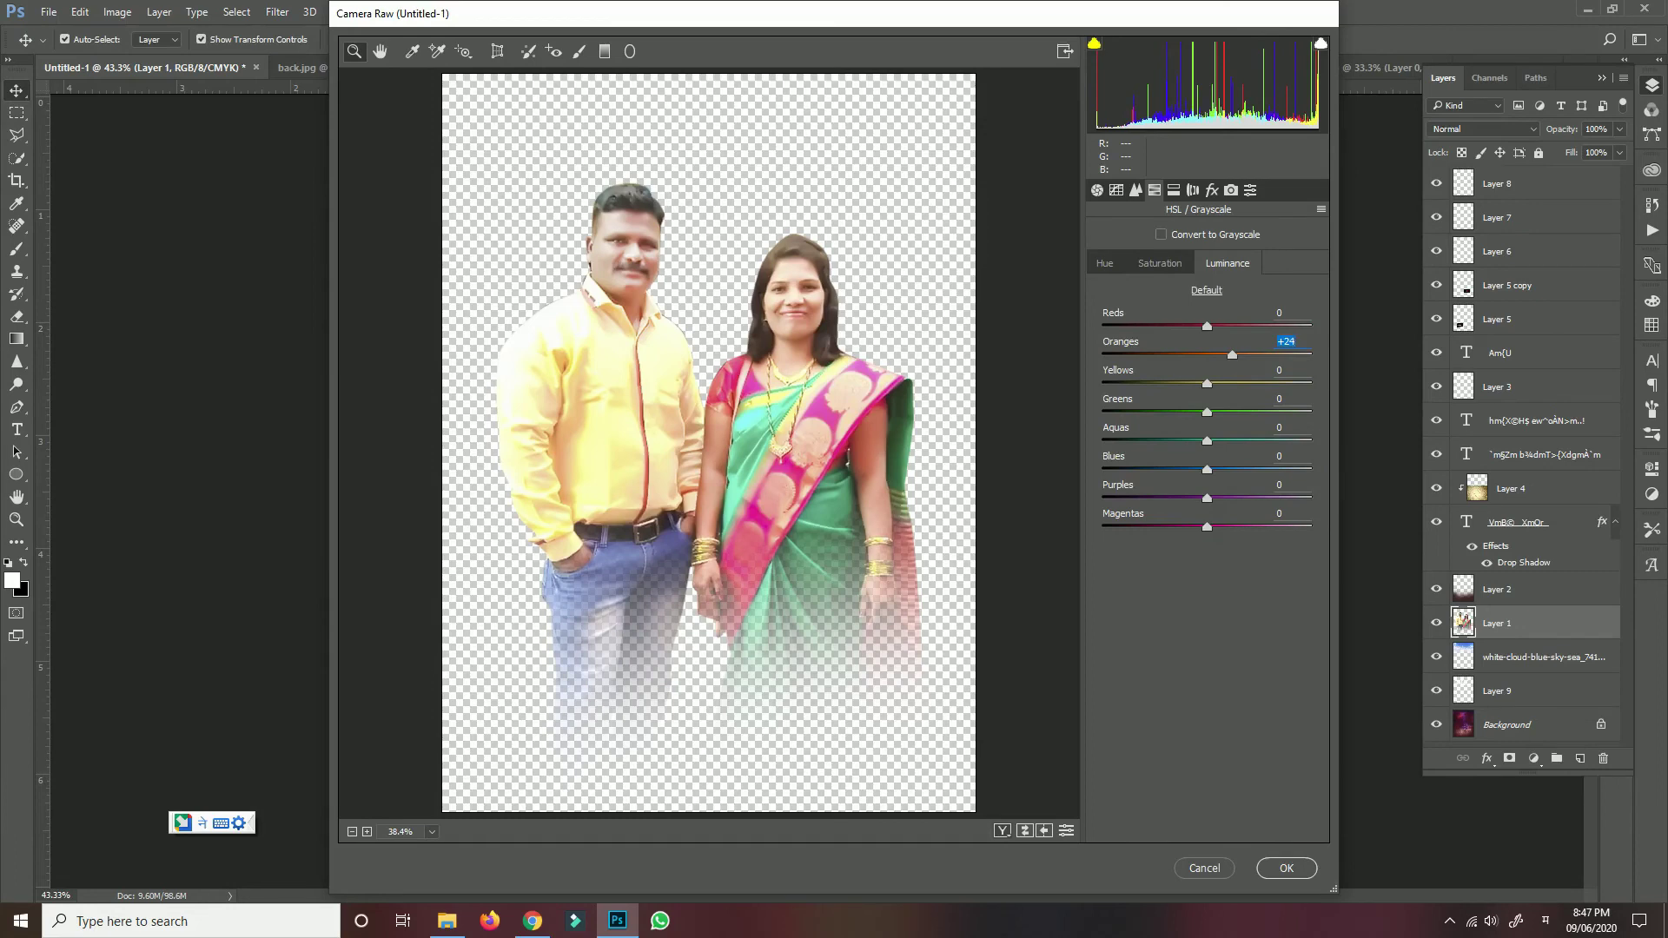
- Set the dehaze amount to +25 and apply the Camera Raw adjustments to the couple
{"action": "key", "text": "ctrl+alt+7"}
{"action": "type", "text": "20"}
{"action": "key", "text": "Return"}
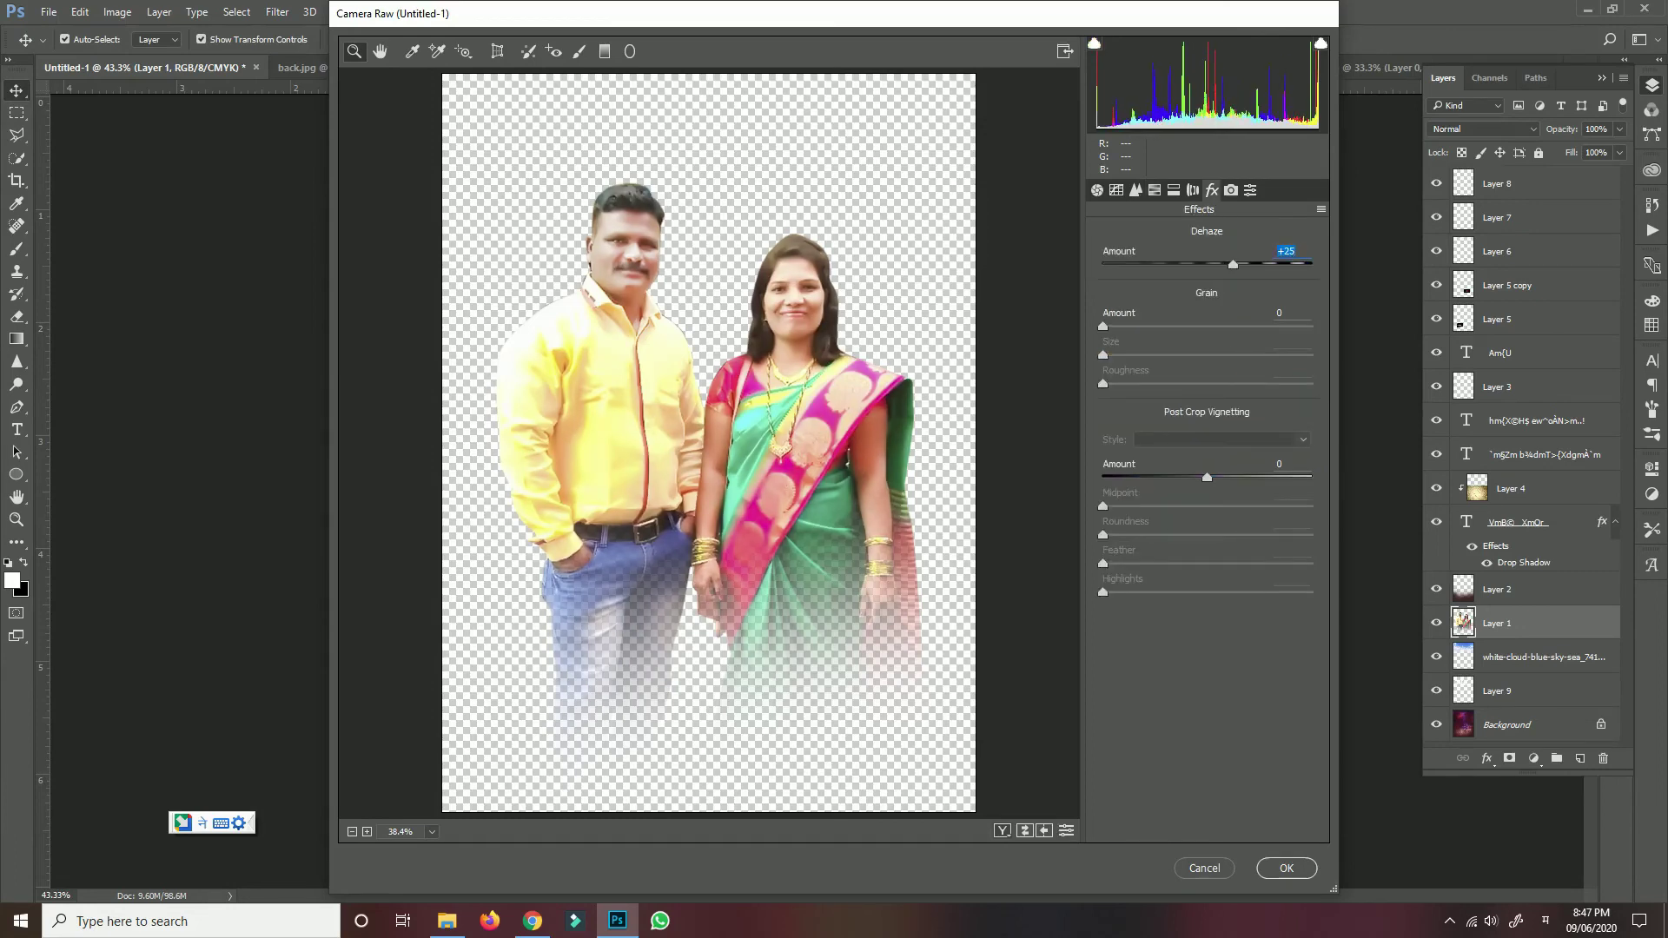
{"action": "key", "text": "Return"}
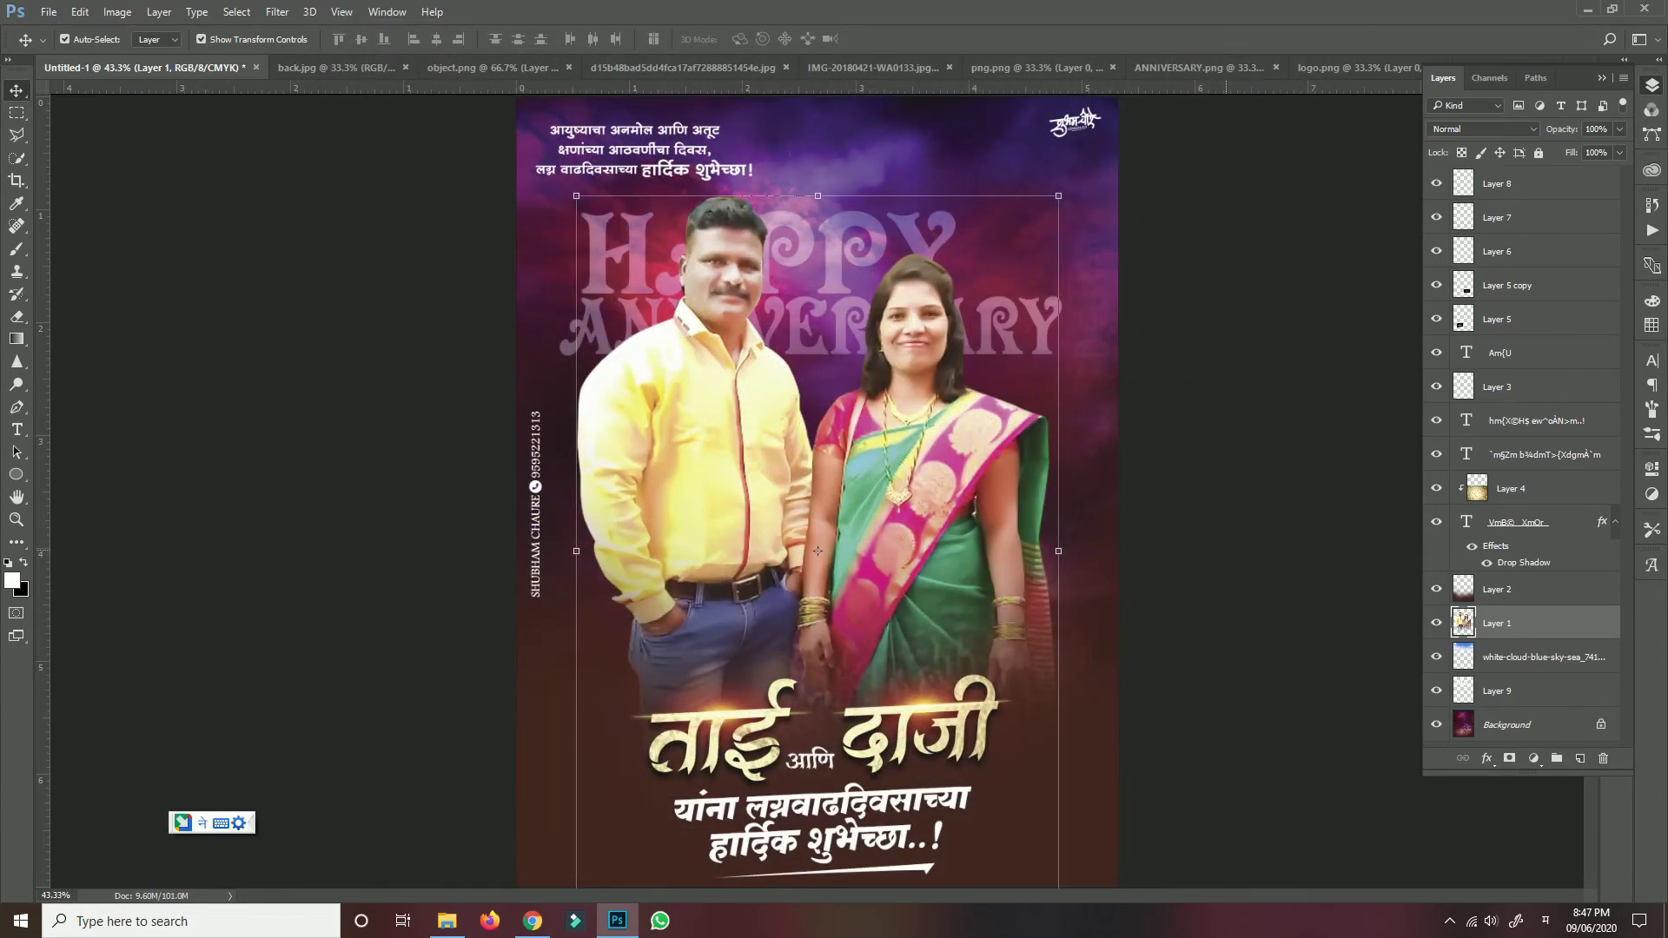
- Switch the input language to English (India) and preview the poster in full-screen mode
{"action": "scroll", "coordinate": [817, 551], "scroll_direction": "down", "scroll_amount": 1}
{"action": "key", "text": "super+space"}
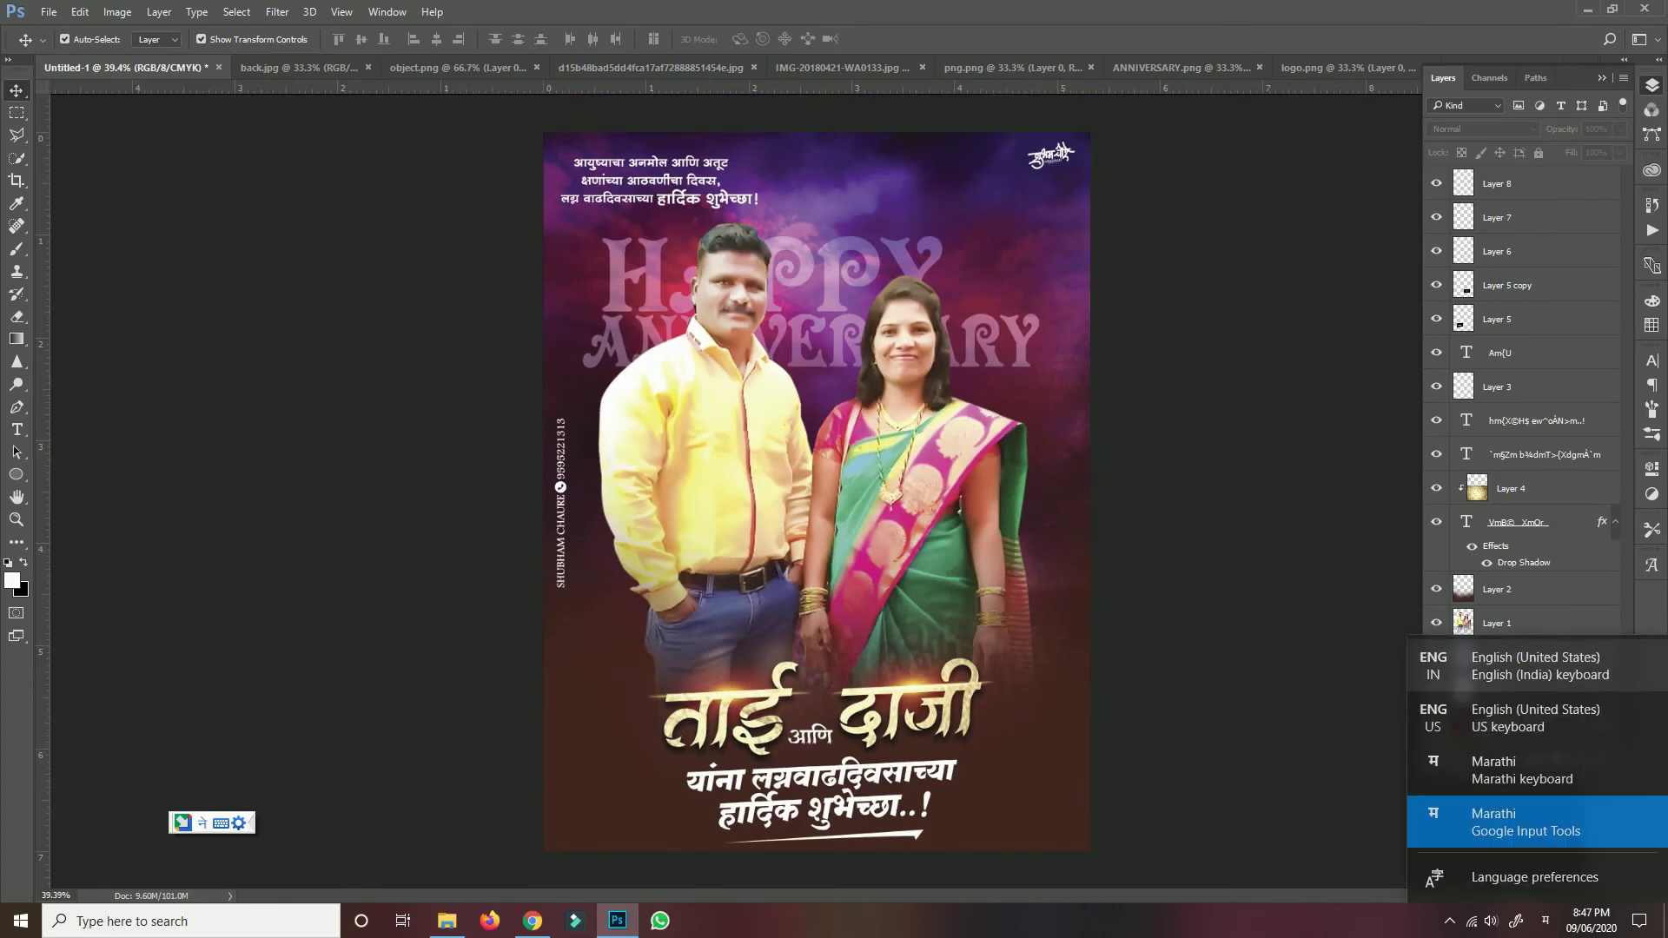
{"action": "key", "text": "f"}
{"action": "key", "text": "f"}
{"action": "key", "text": "ctrl+plus"}
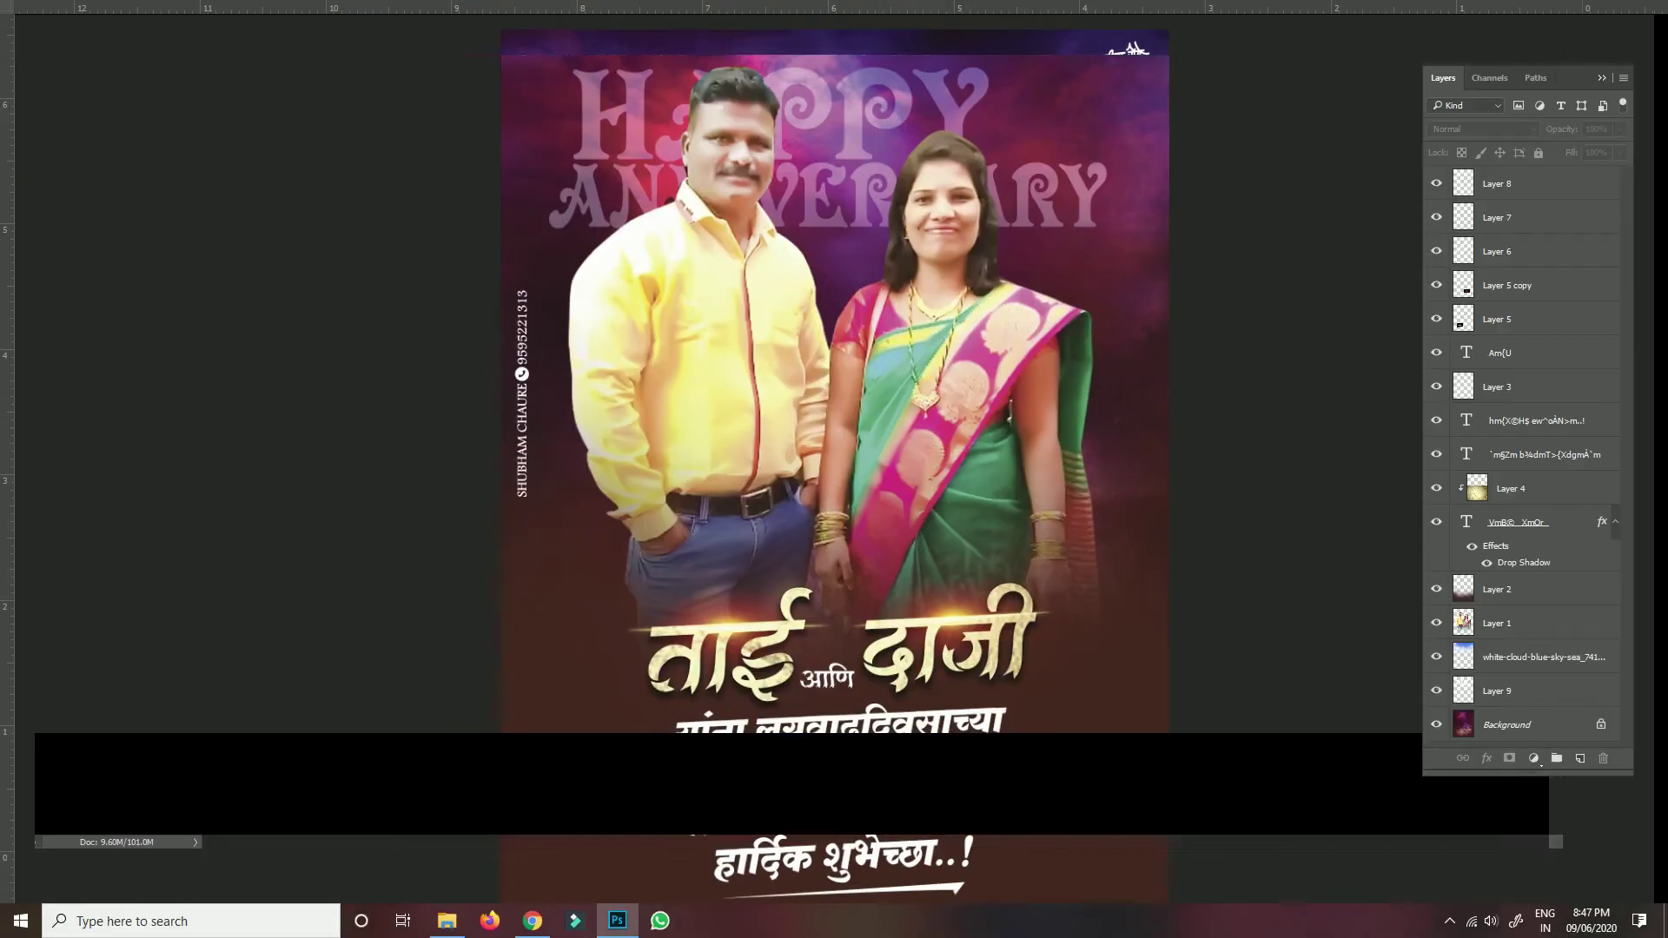
- Place the flare image IMG-20180421-WA0137 from WhatsApp Documents behind the man's shoulder area and blend it with Screen mode
{"action": "key", "text": "alt+Tab"}
{"action": "key", "text": "alt+Up"}
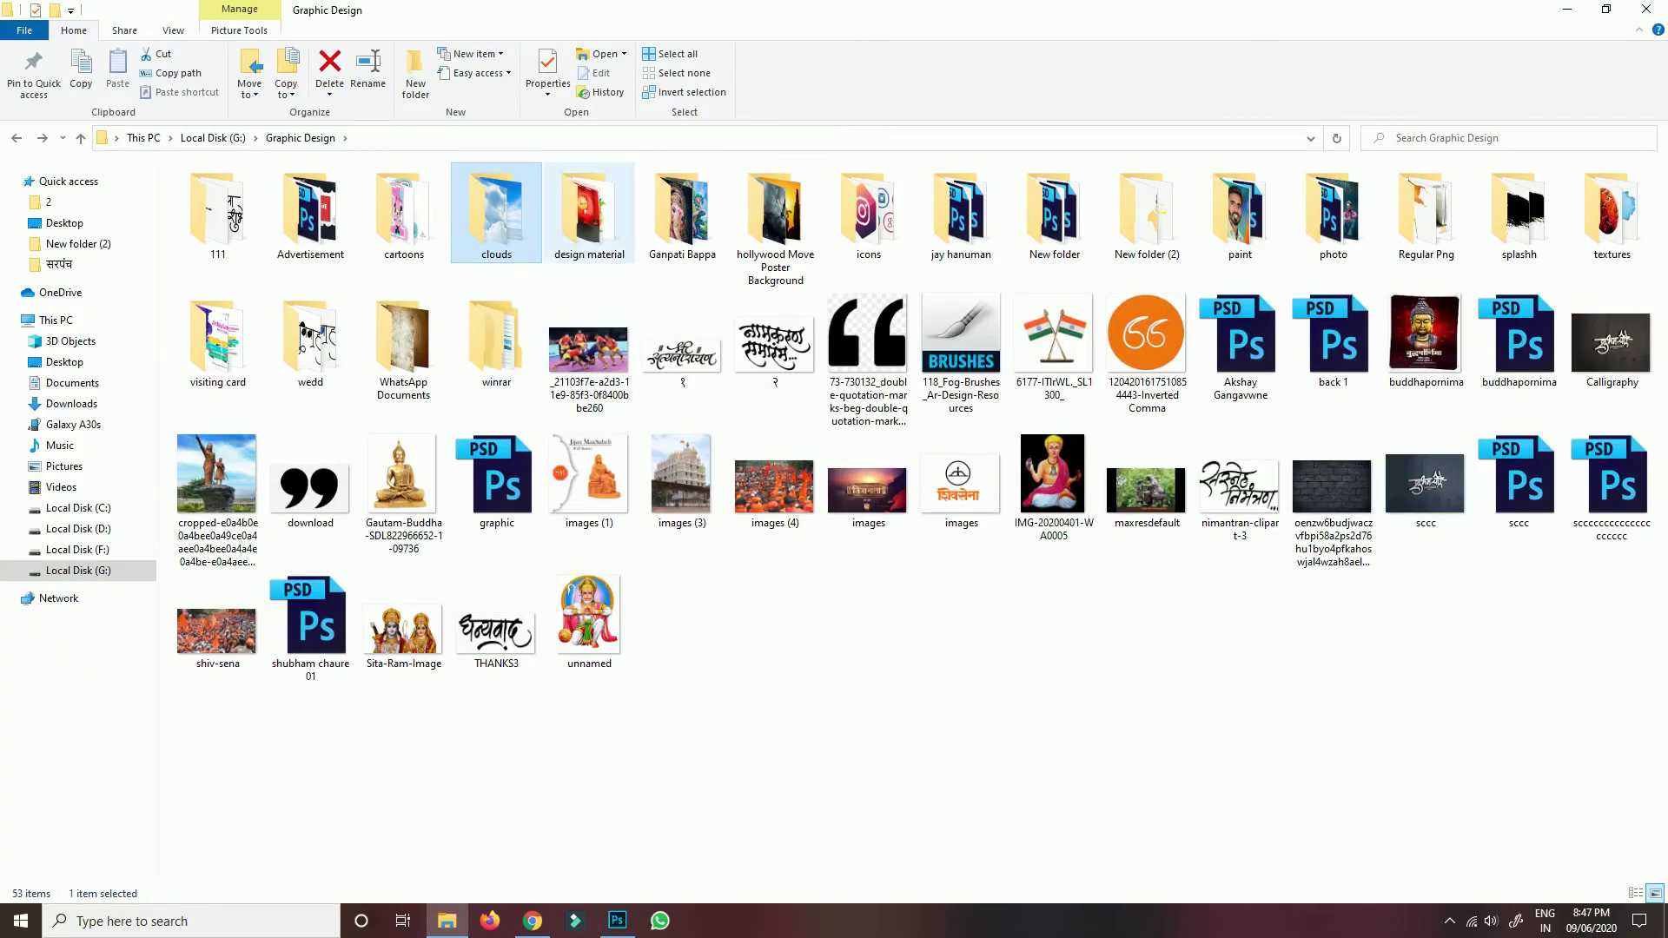
{"action": "double_click", "coordinate": [403, 334]}
{"action": "left_click_drag", "start_coordinate": [681, 205], "coordinate": [648, 380]}
{"action": "left_click", "coordinate": [1481, 129]}
{"action": "left_click", "coordinate": [1440, 247]}
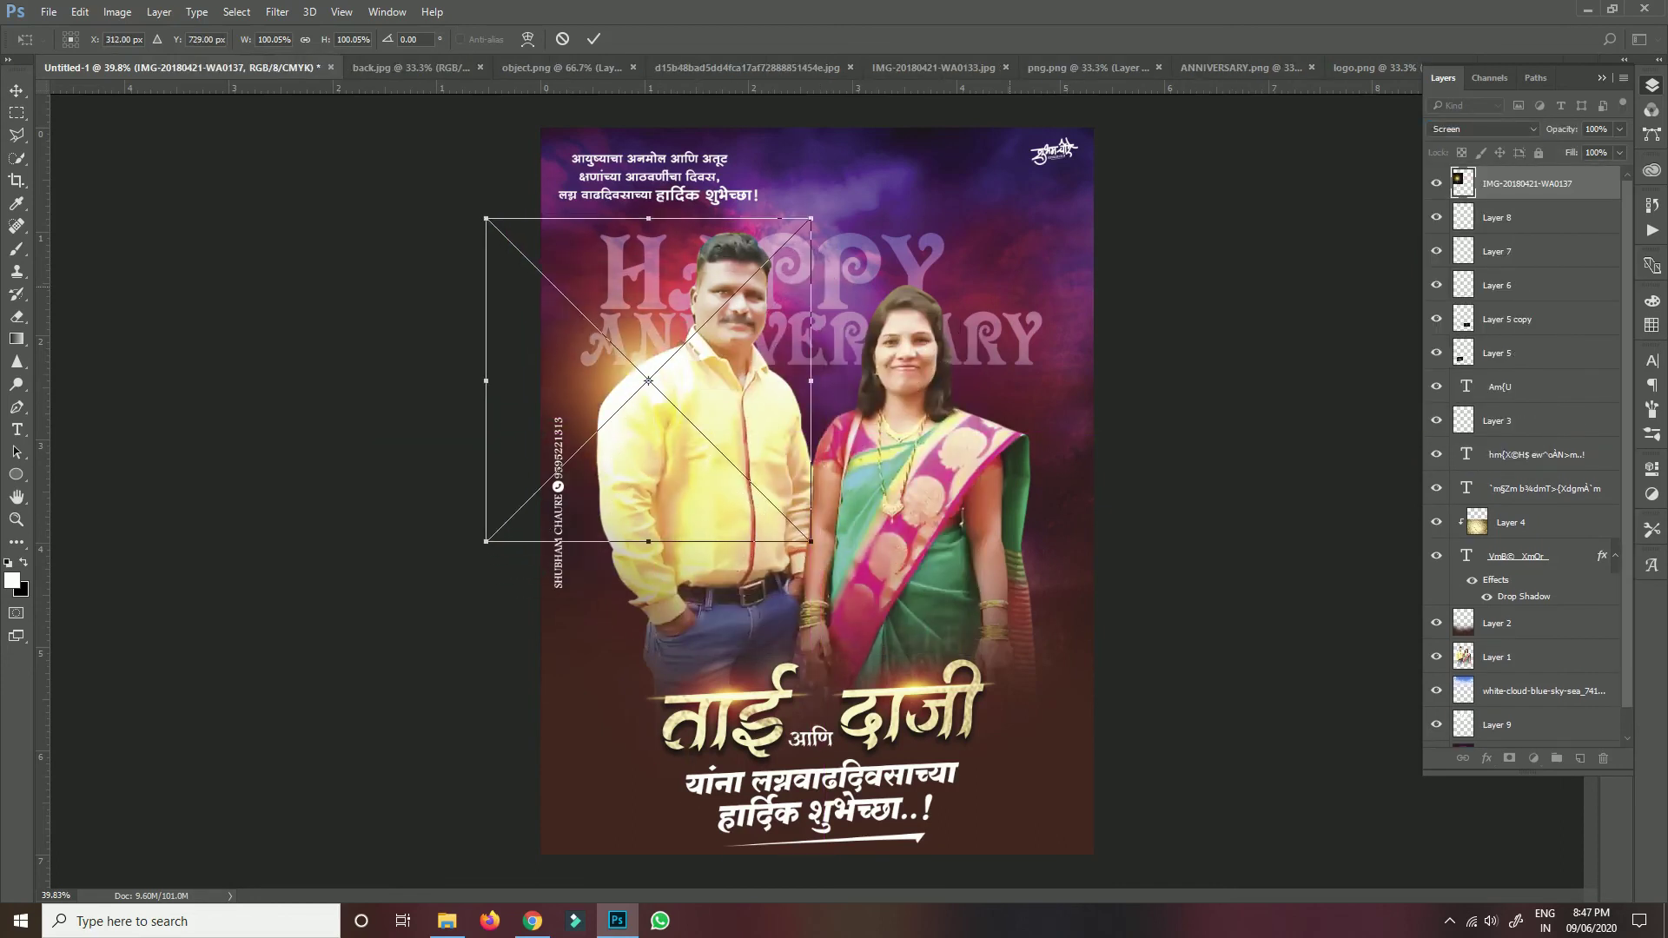
{"action": "key", "text": "Return"}
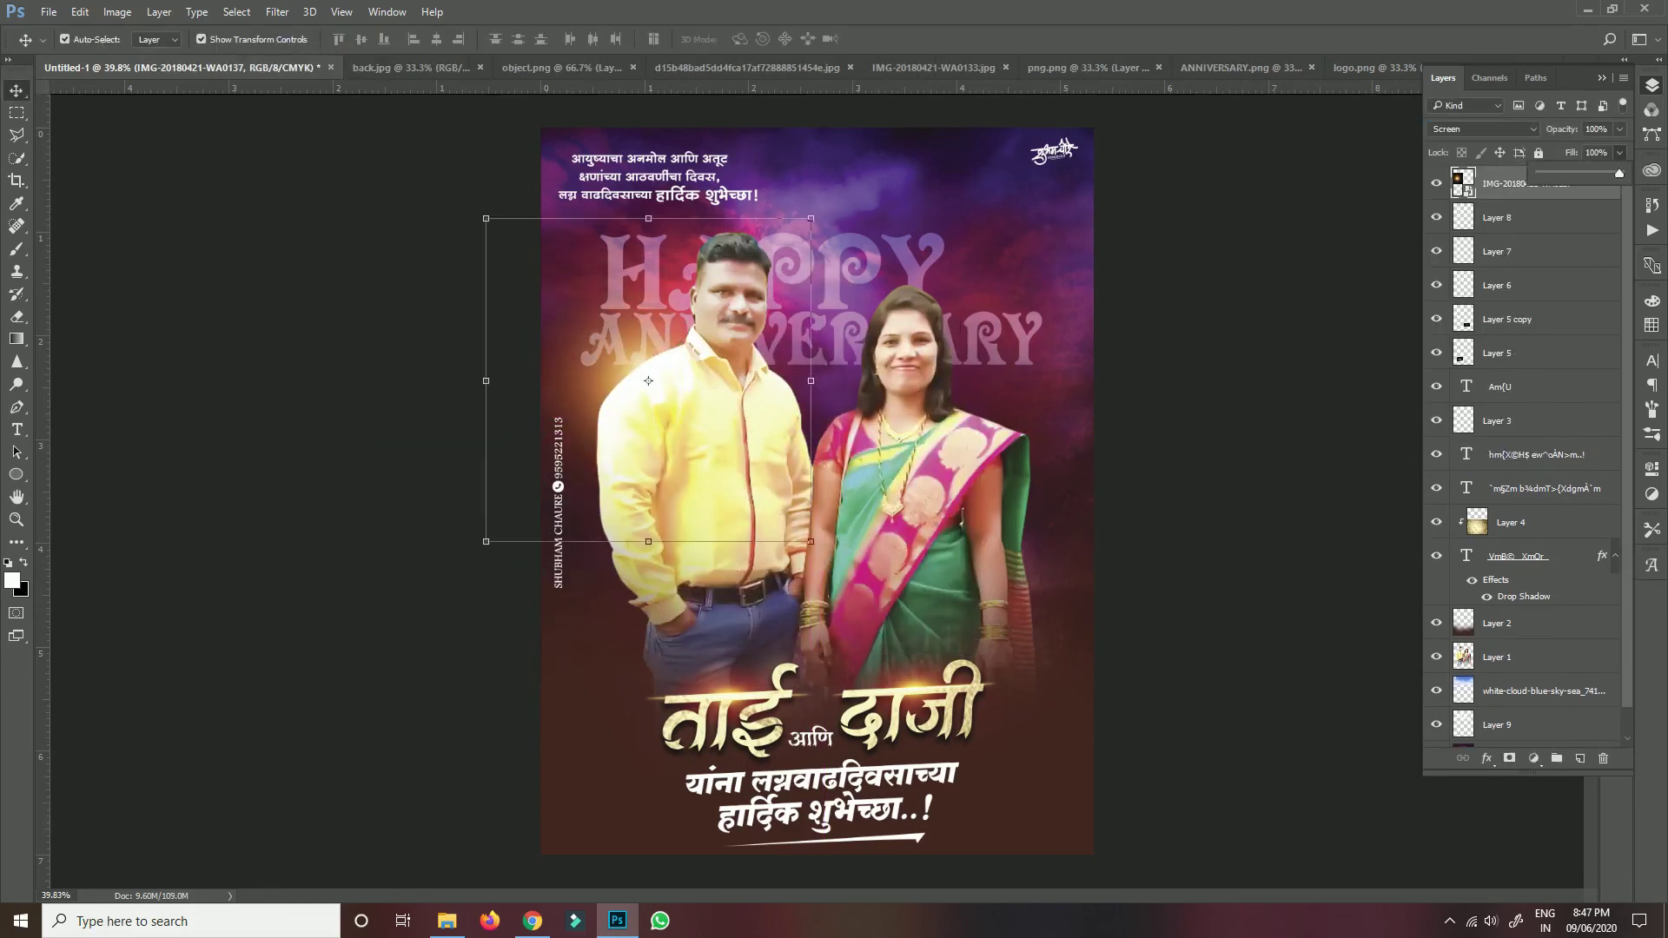
- Save the poster as a JPEG named "anniversary poster" in the Desktop's New folder (2) at maximum quality 12
{"action": "key", "text": "ctrl+s"}
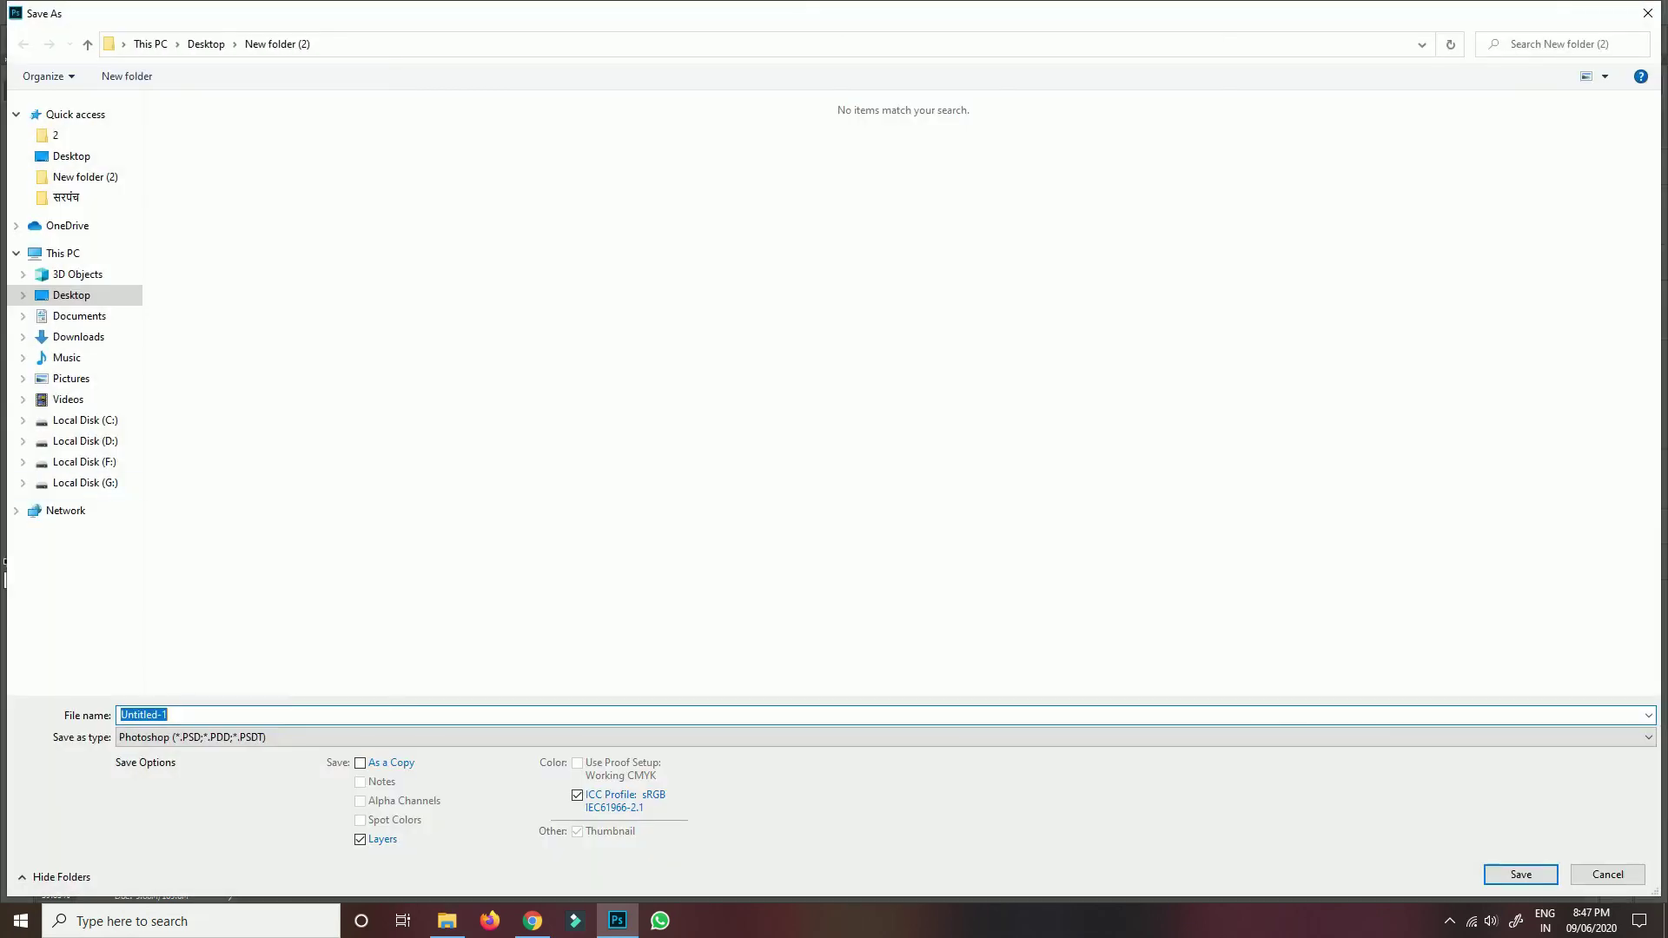
{"action": "left_click", "coordinate": [84, 483]}
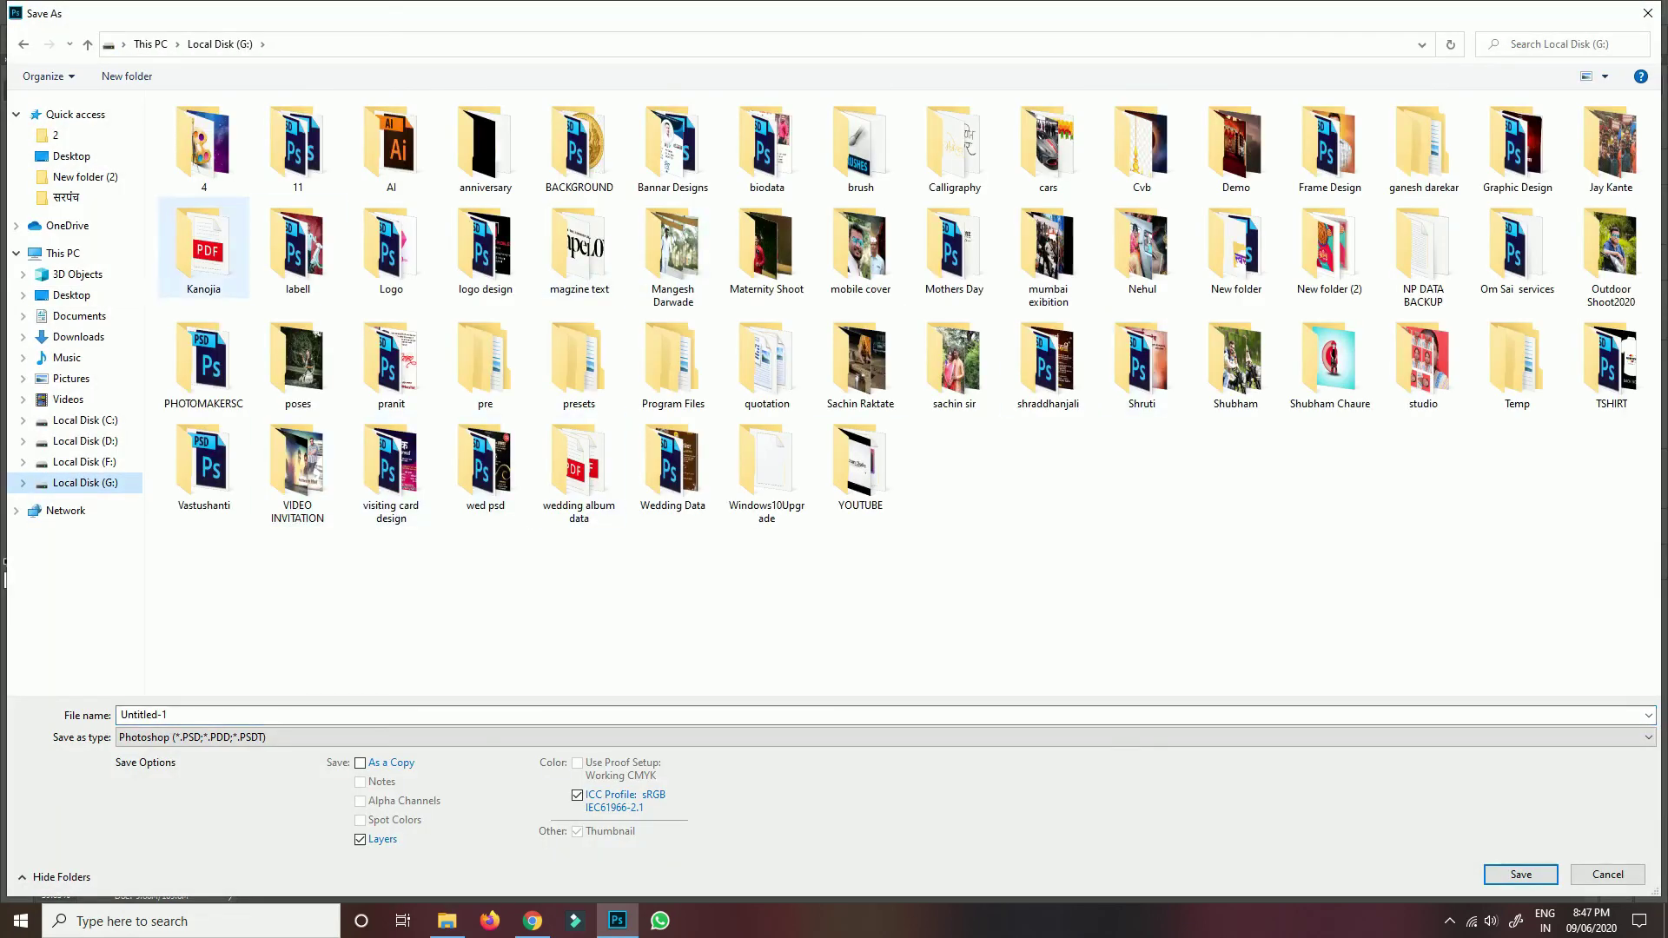
{"action": "left_click", "coordinate": [71, 295]}
{"action": "double_click", "coordinate": [297, 143]}
{"action": "type", "text": "a"}
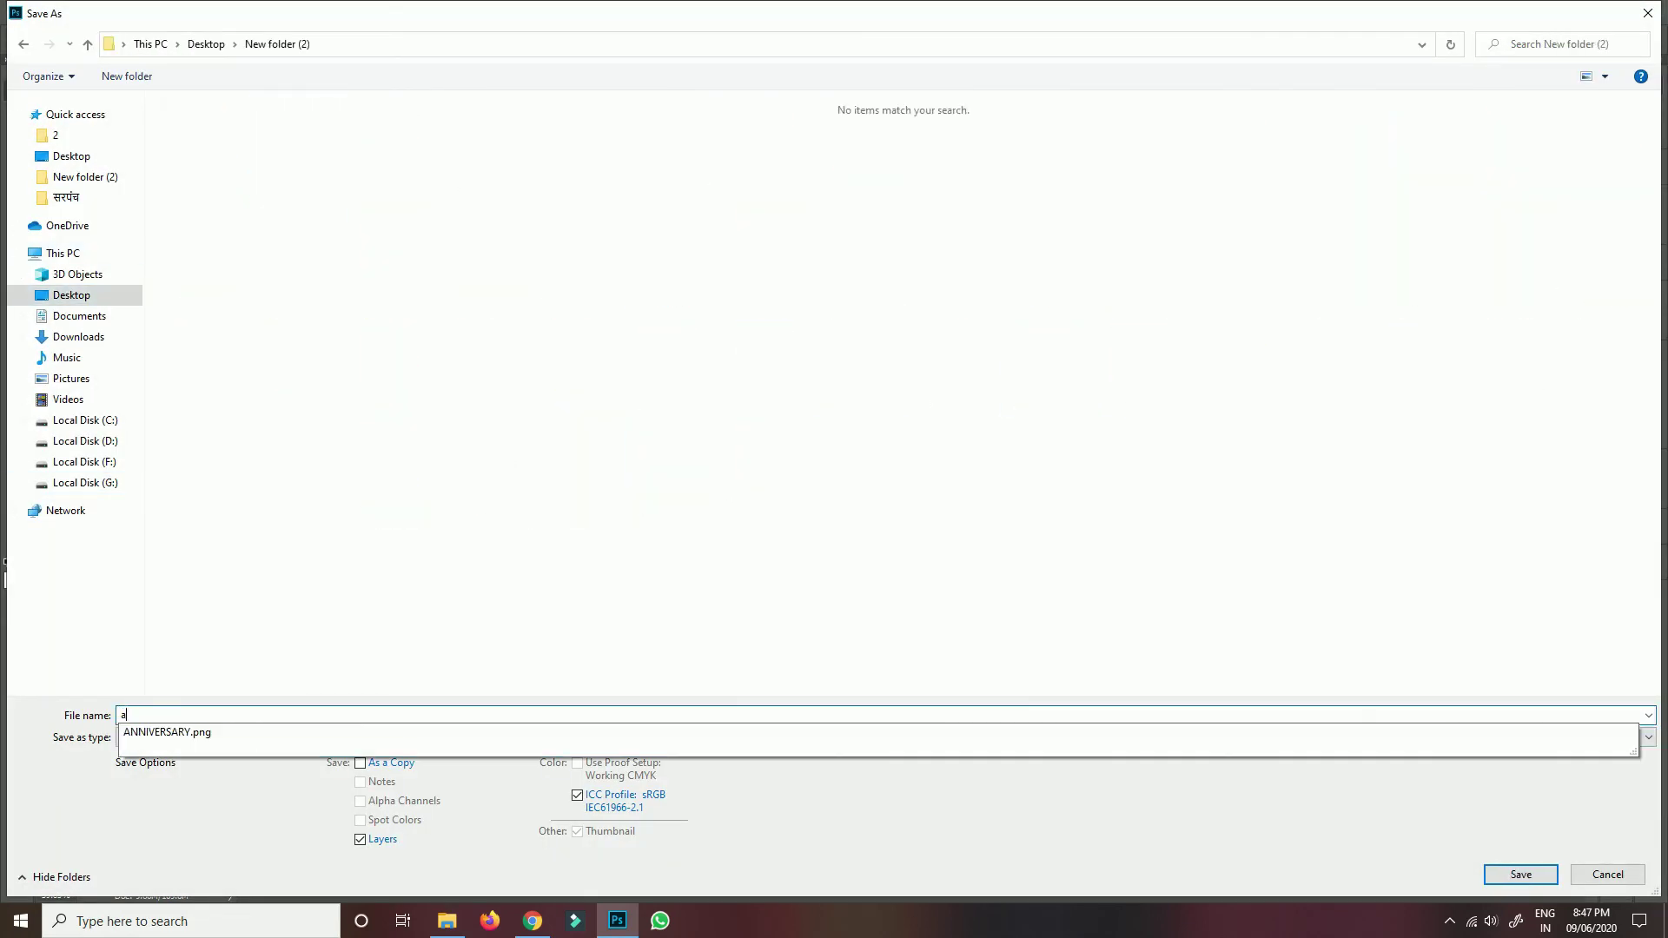
{"action": "type", "text": "nniversary poster"}
{"action": "key", "text": "Return"}
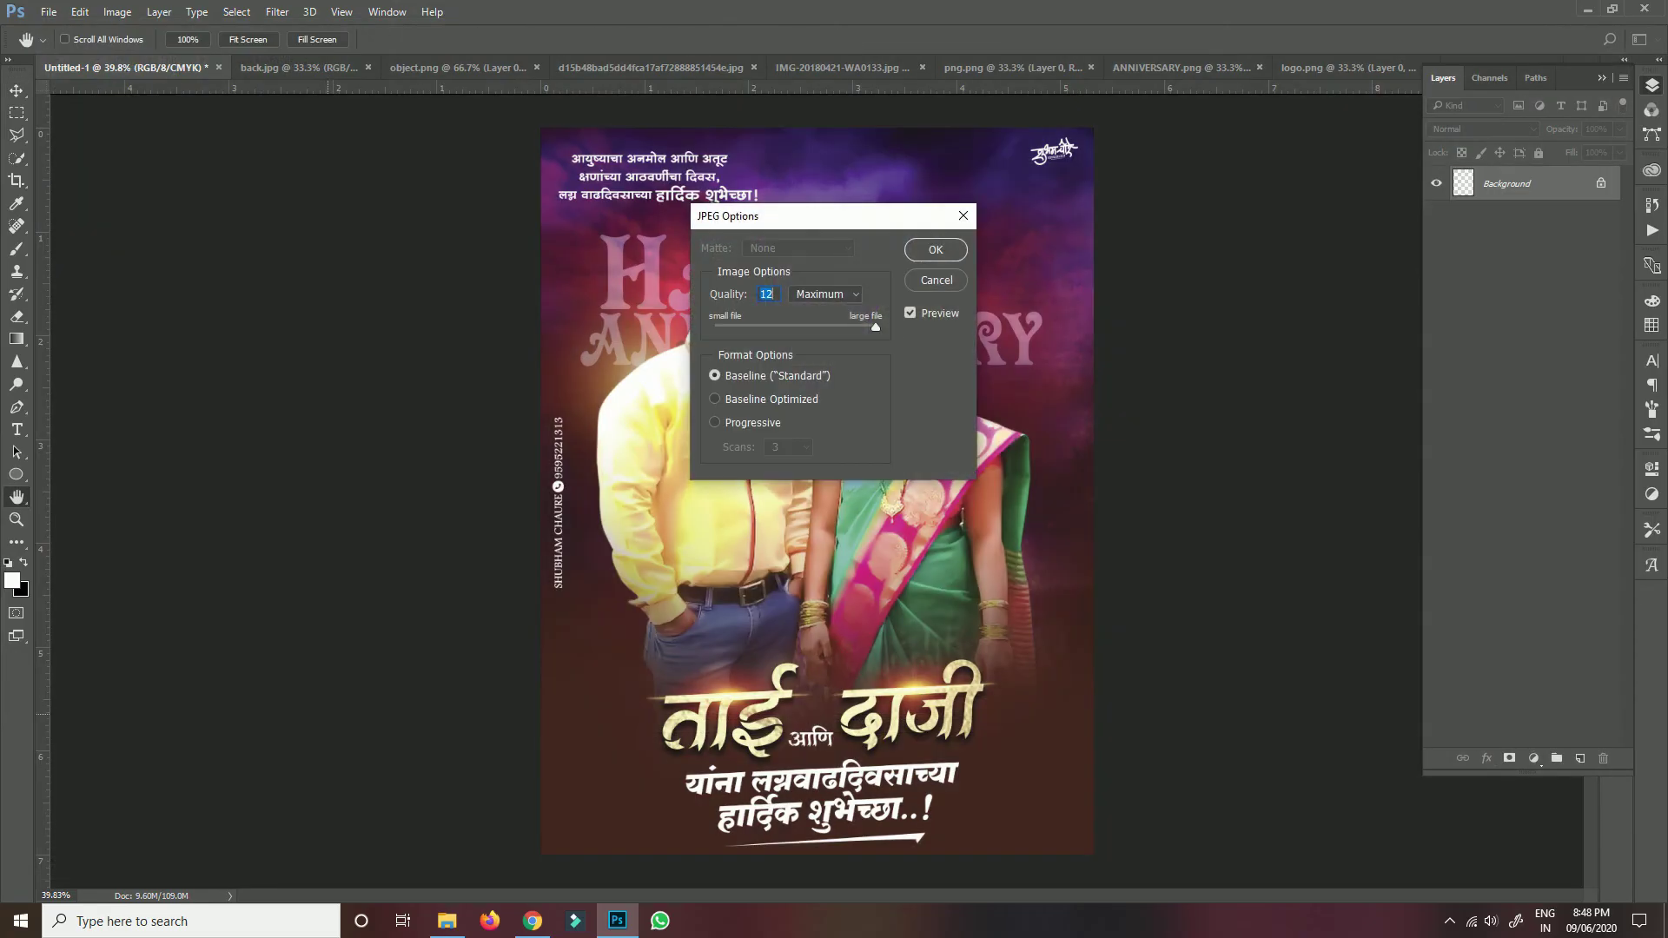
{"action": "key", "text": "Return"}
{"action": "key", "text": "ctrl+Delete"}
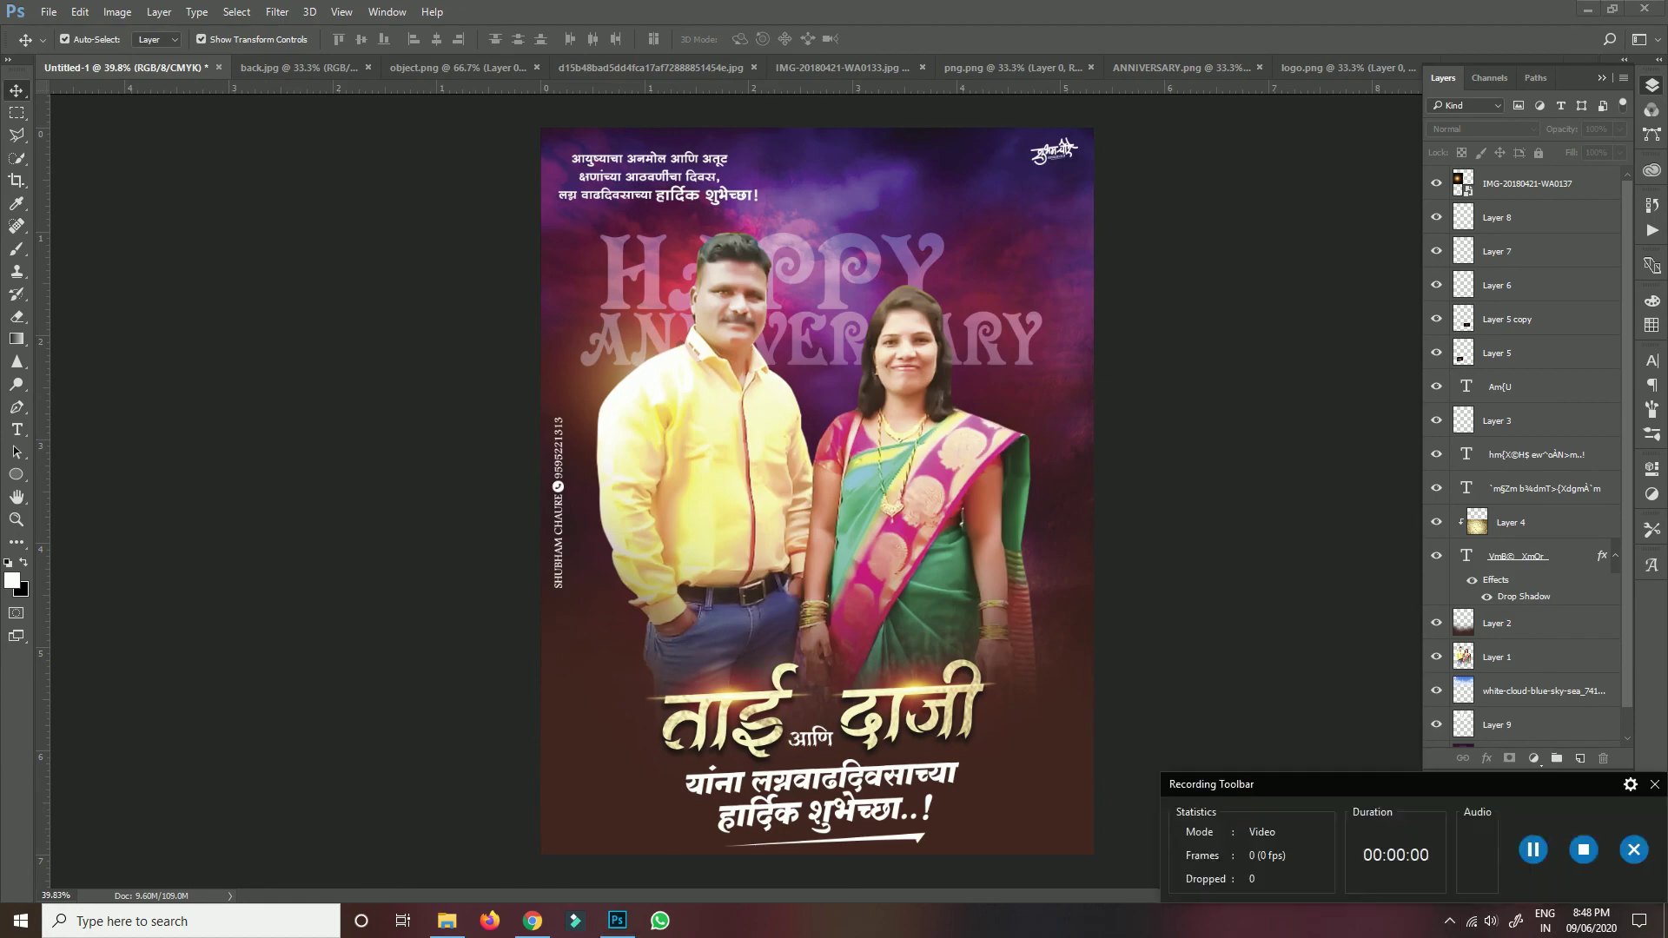